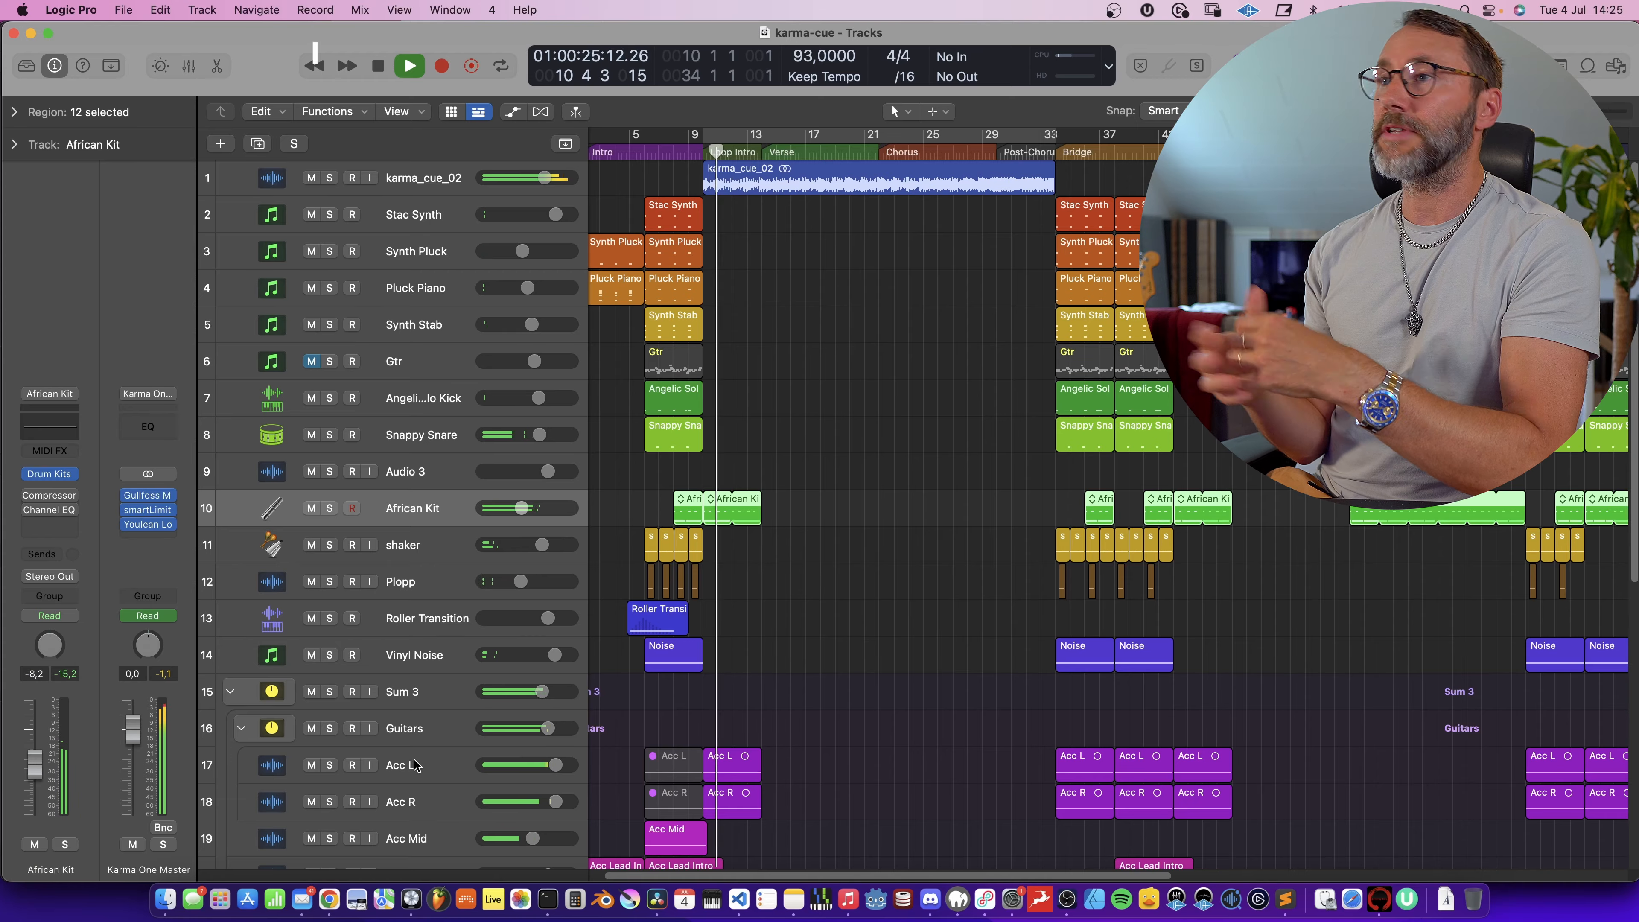
- Select the Acc L track, show the channel its Bus 1 send feeds, and look over the arrangement during playback
{"action": "left_click", "coordinate": [413, 767]}
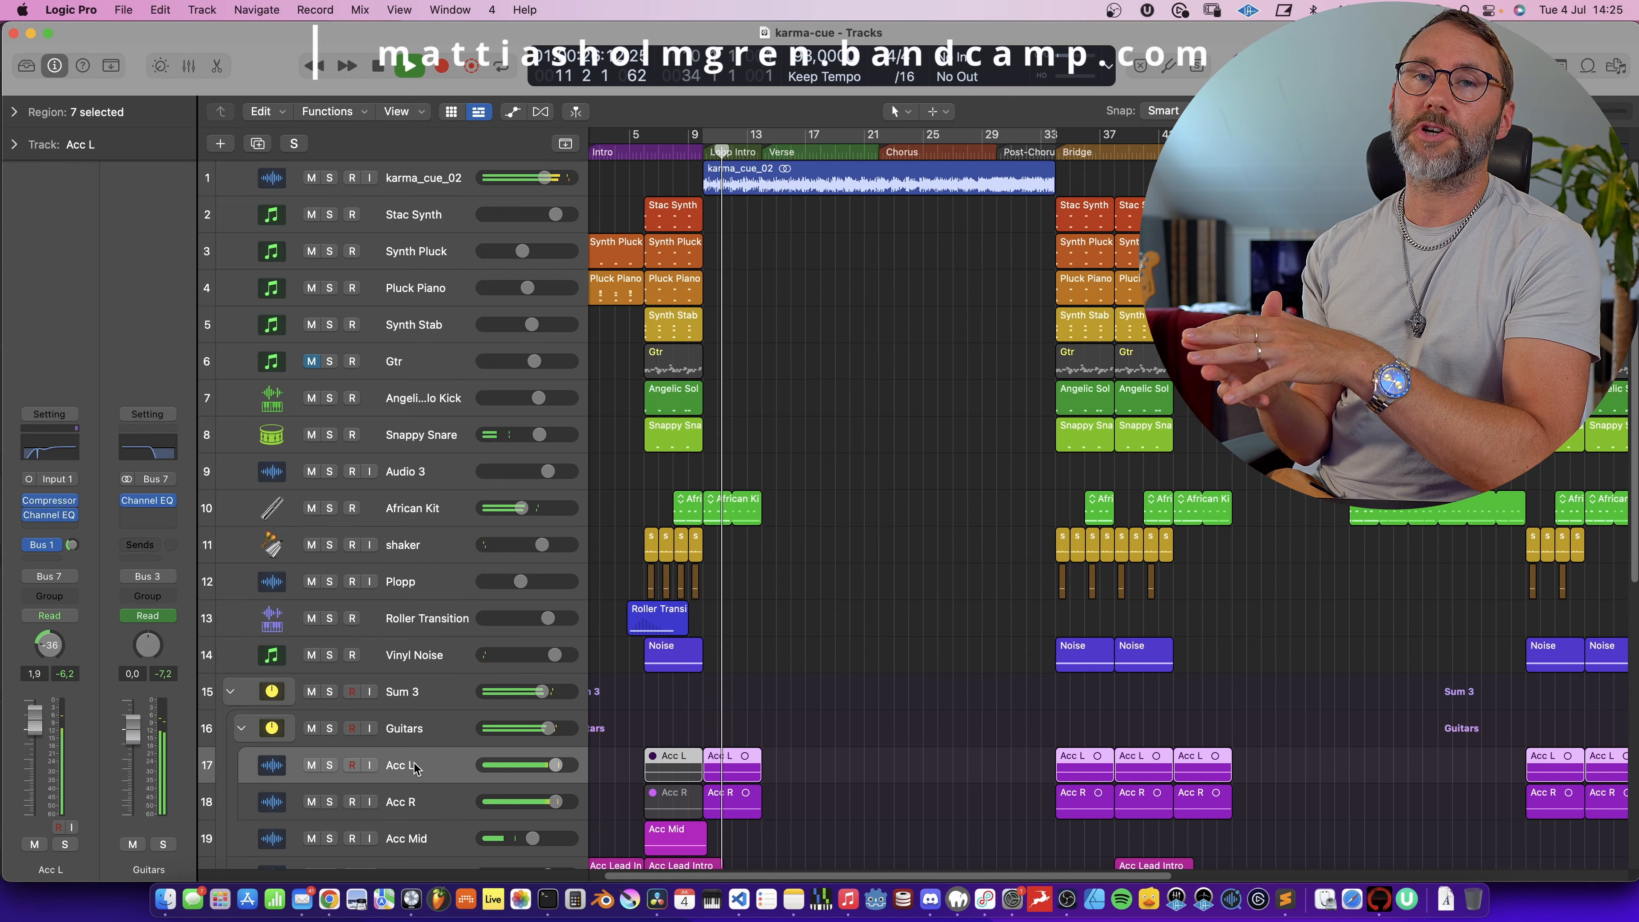
{"action": "left_click", "coordinate": [51, 508]}
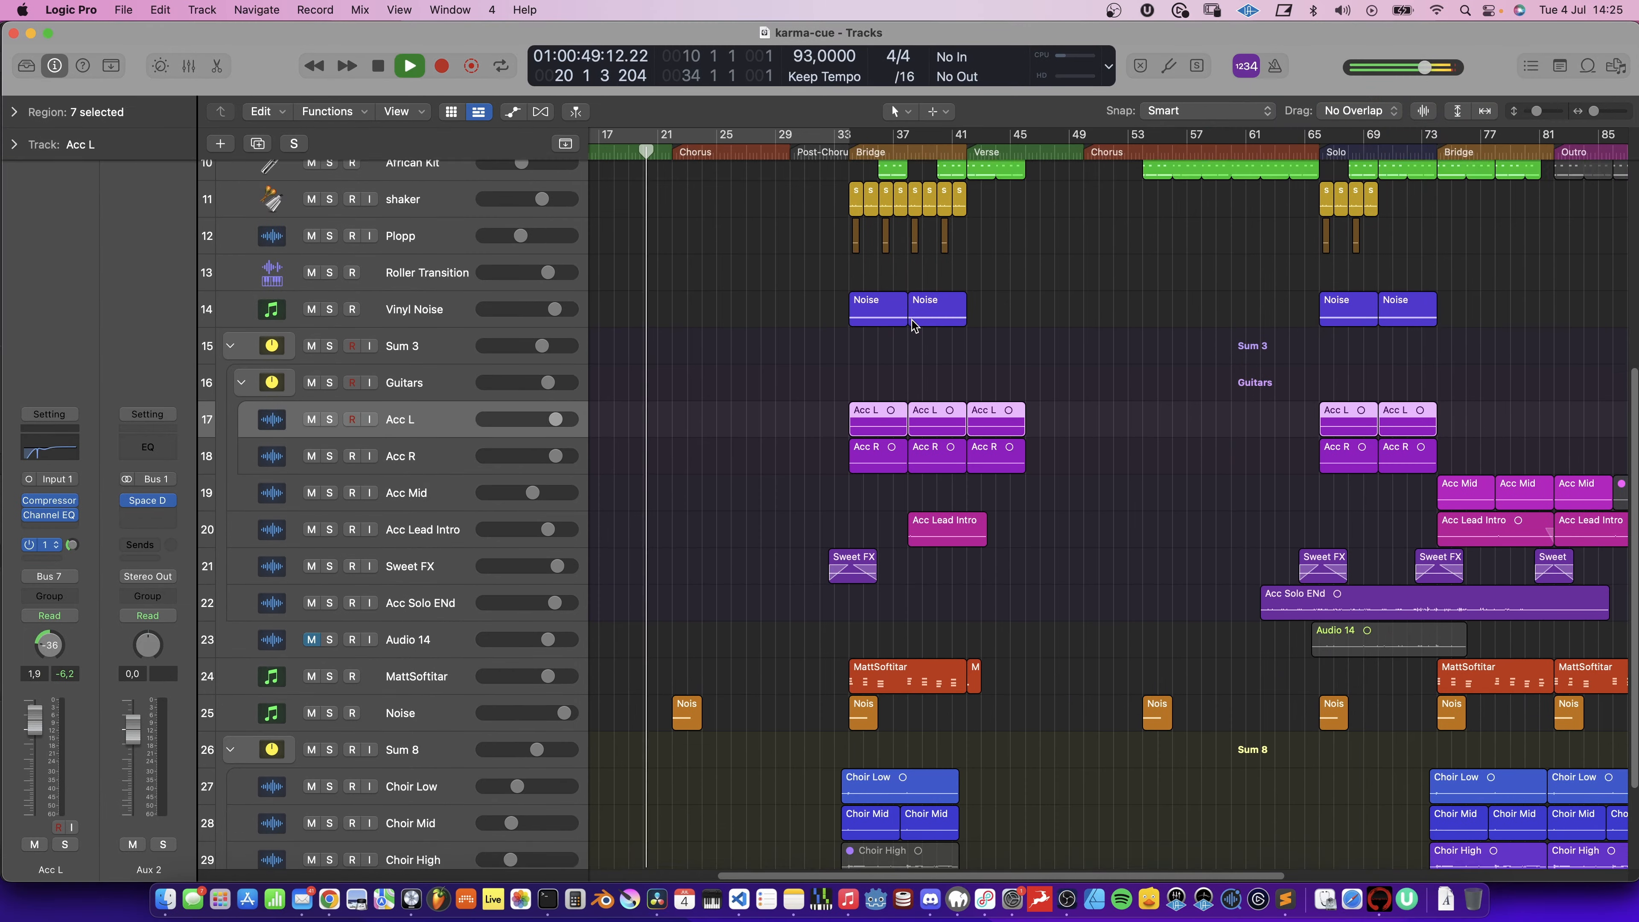
{"action": "scroll", "coordinate": [912, 320], "scroll_direction": "down", "scroll_amount": 3}
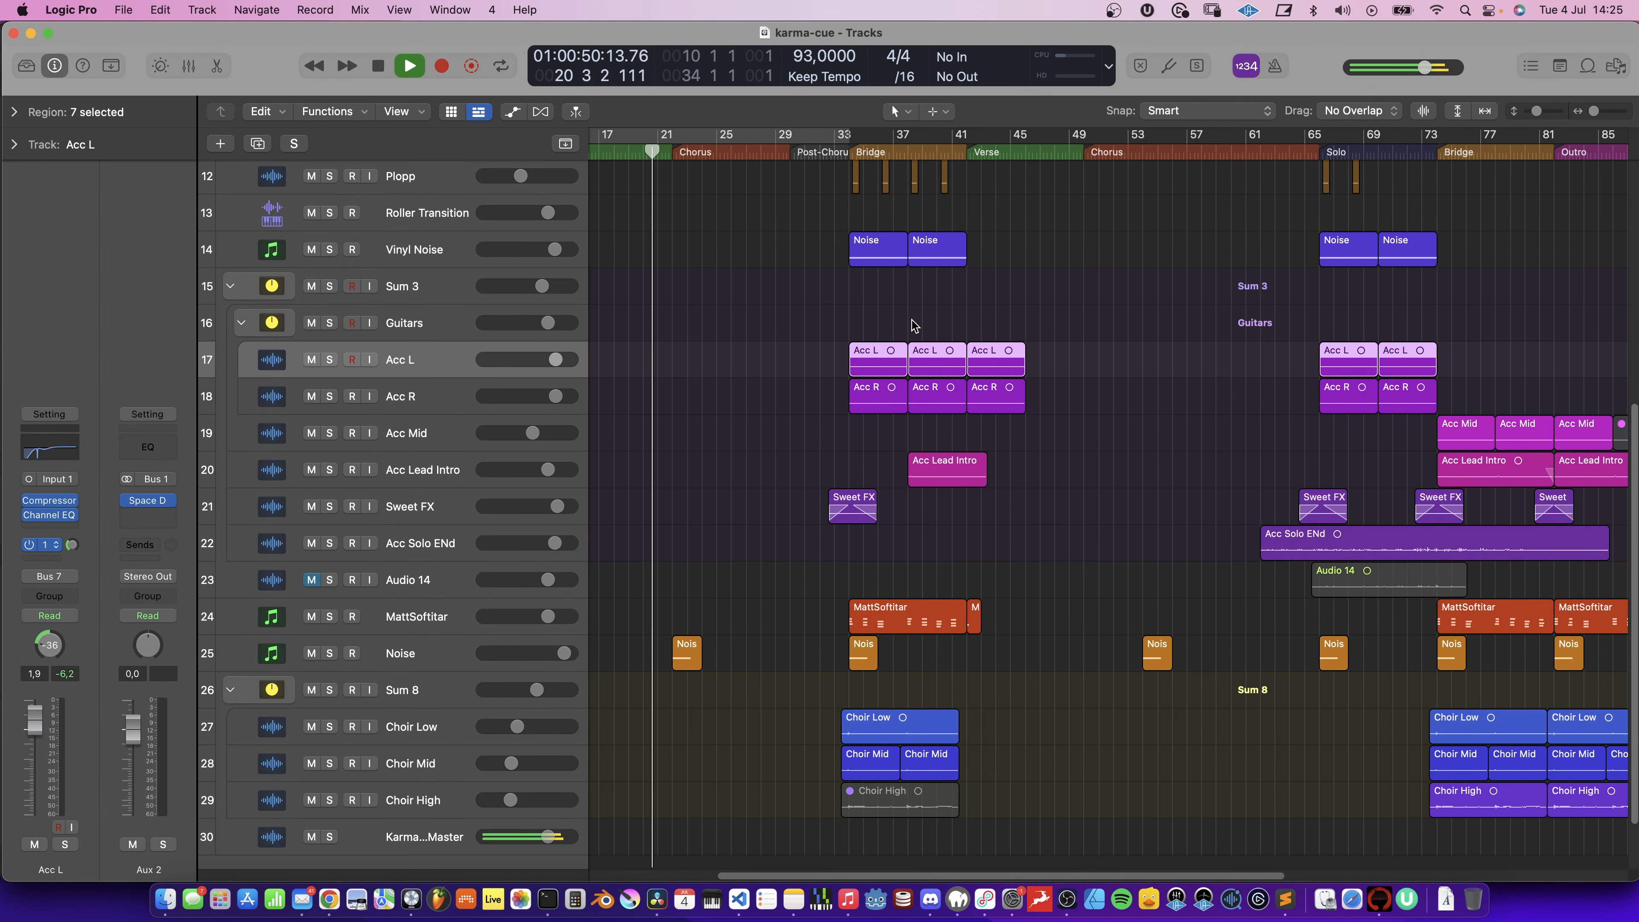
{"action": "scroll", "coordinate": [912, 320], "scroll_direction": "up", "scroll_amount": 10}
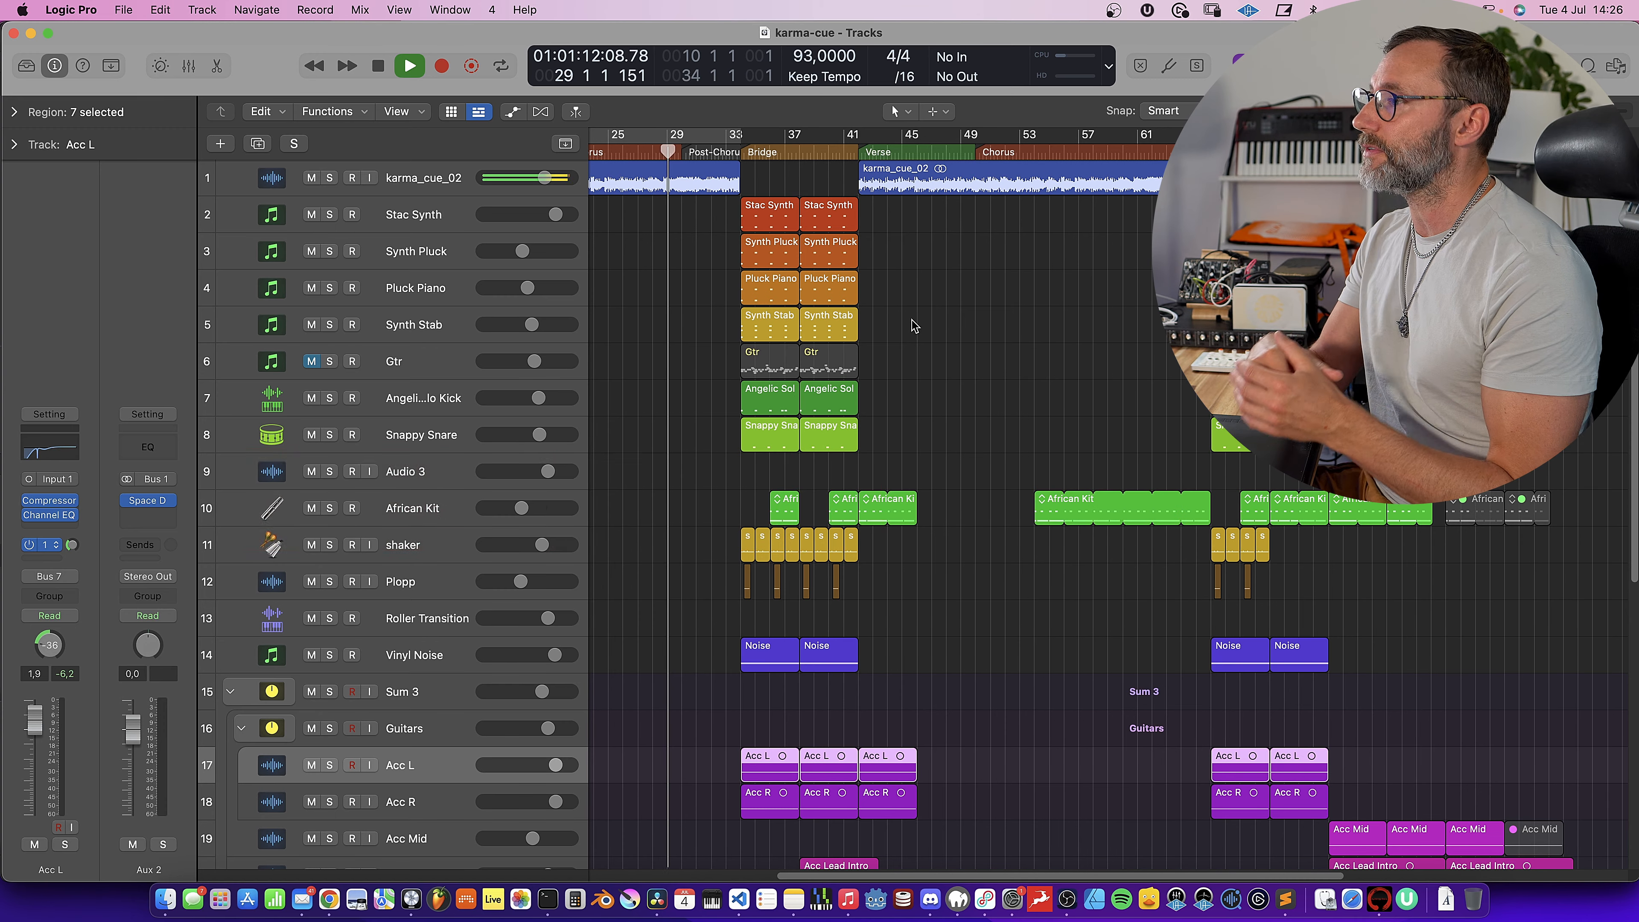
{"action": "key", "text": "i"}
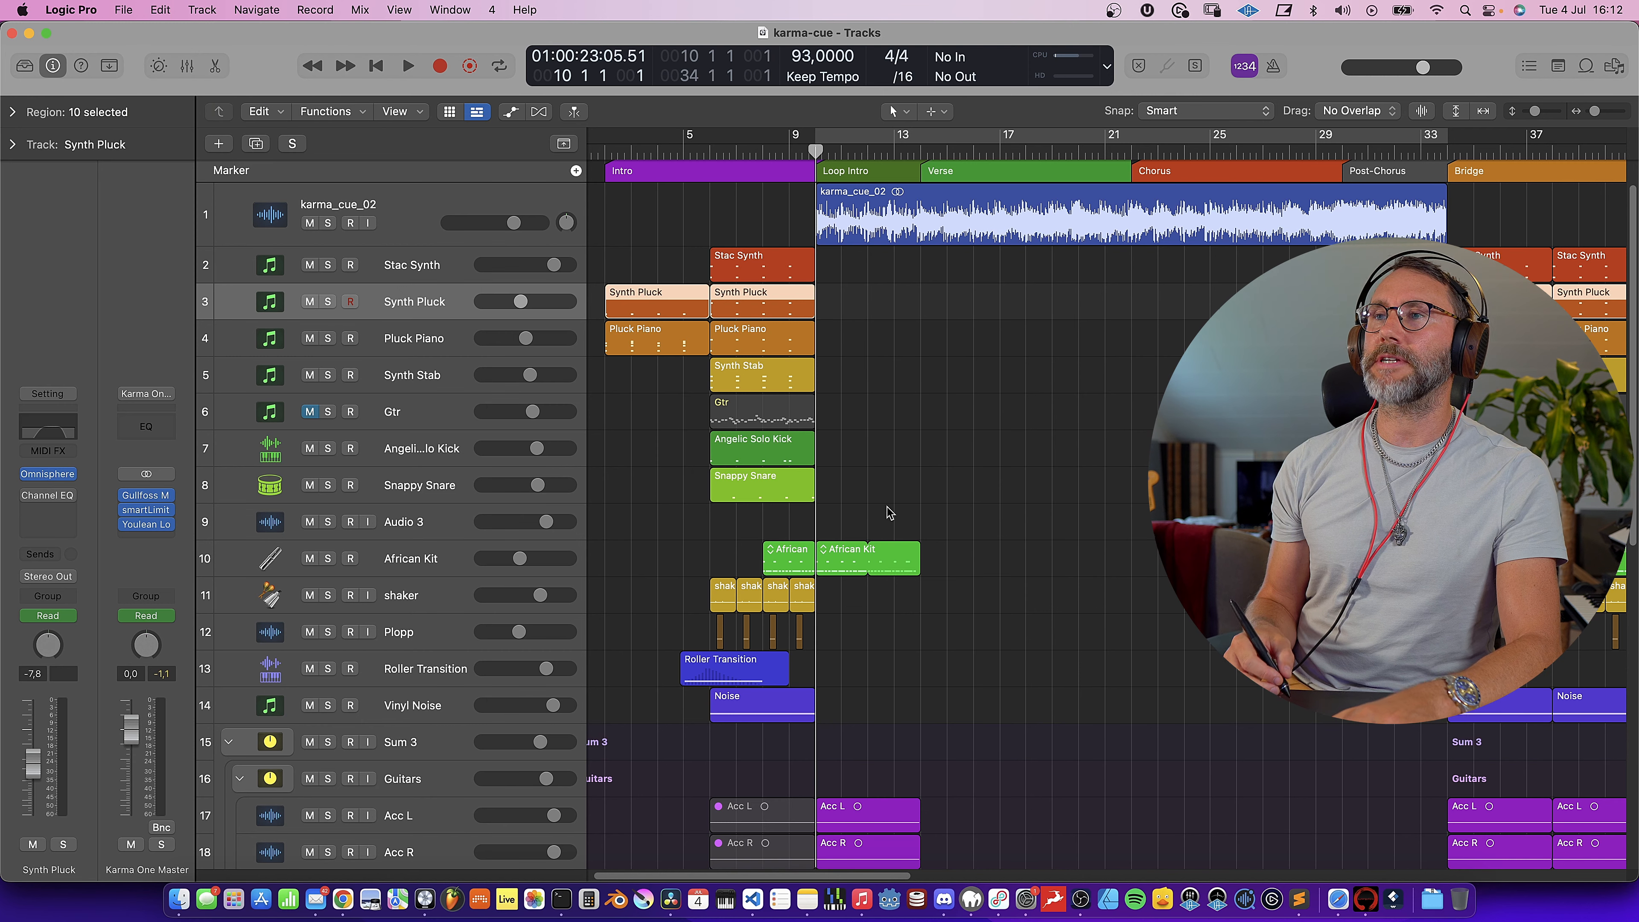
- Play the Loop Intro section, then listen to the Intro from its start into the Loop Intro and stop playback
{"action": "key", "text": "space"}
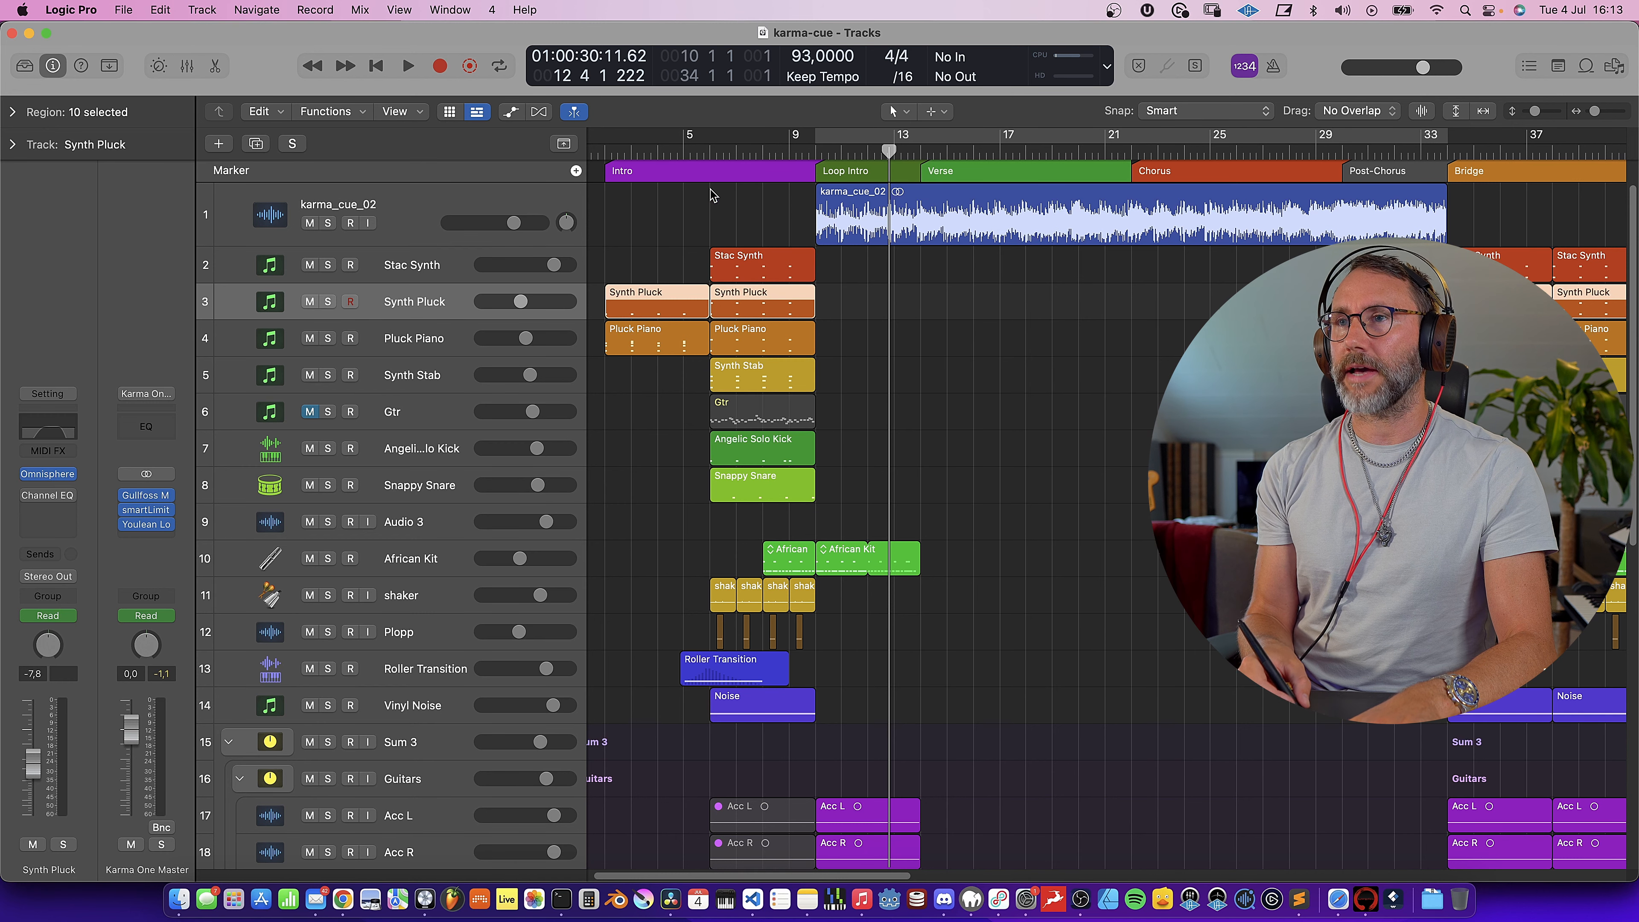
{"action": "left_click", "coordinate": [607, 151]}
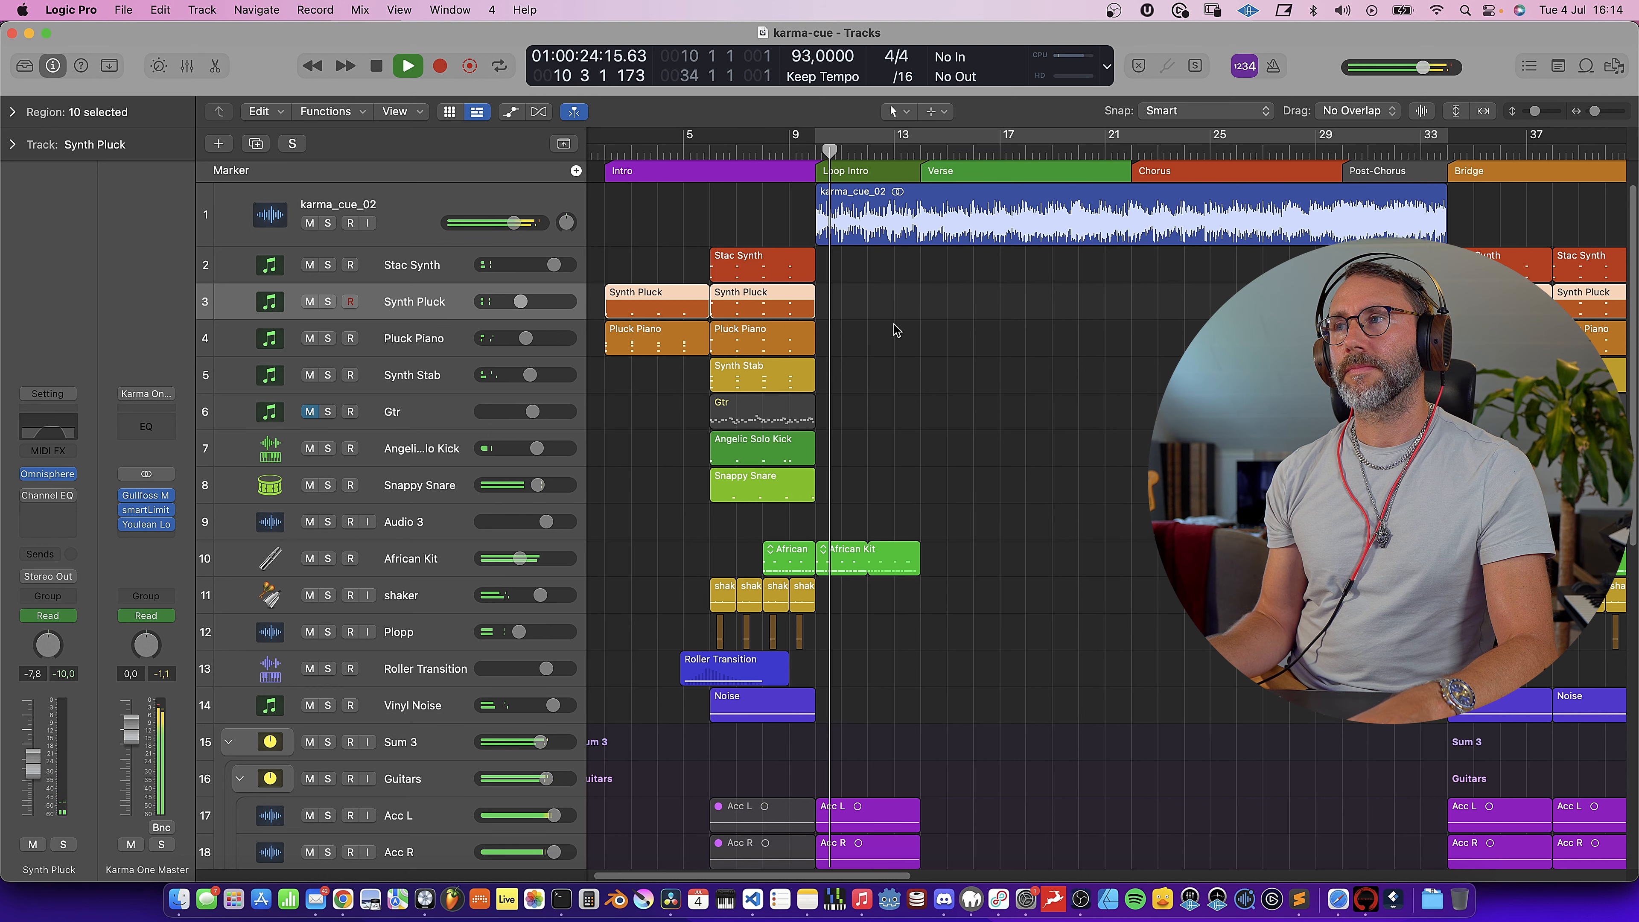
{"action": "key", "text": "space"}
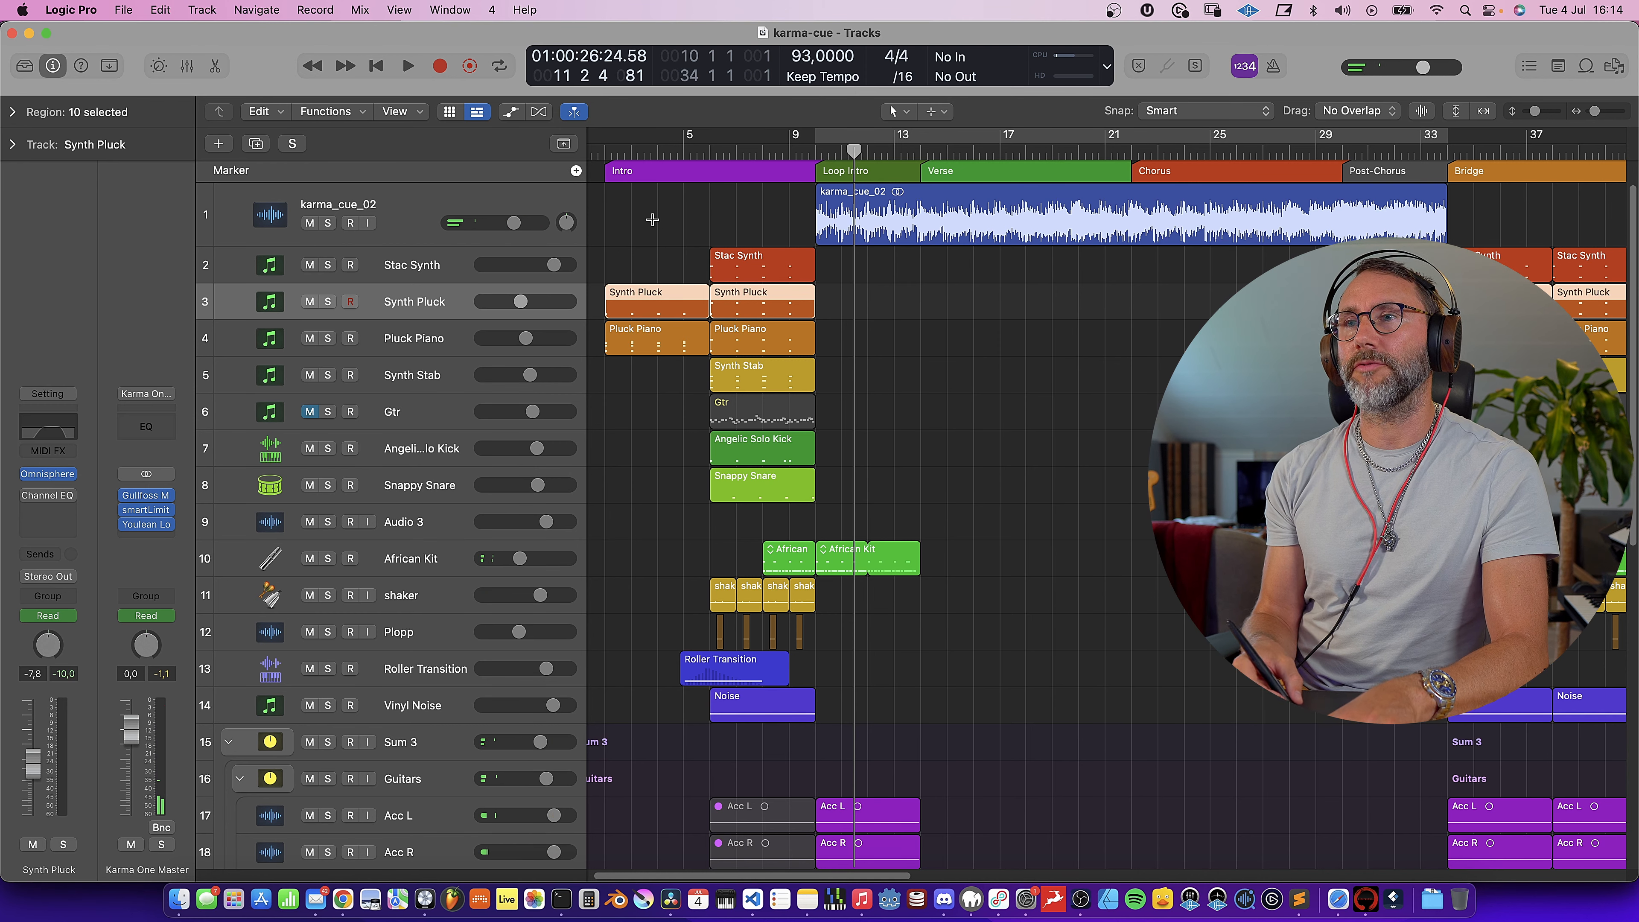
- Play the Intro from bar 2 with Synth Pluck and Pluck Piano soloed, and examine the Pluck Piano intro region's notes in the Piano Roll
{"action": "key", "text": "Return"}
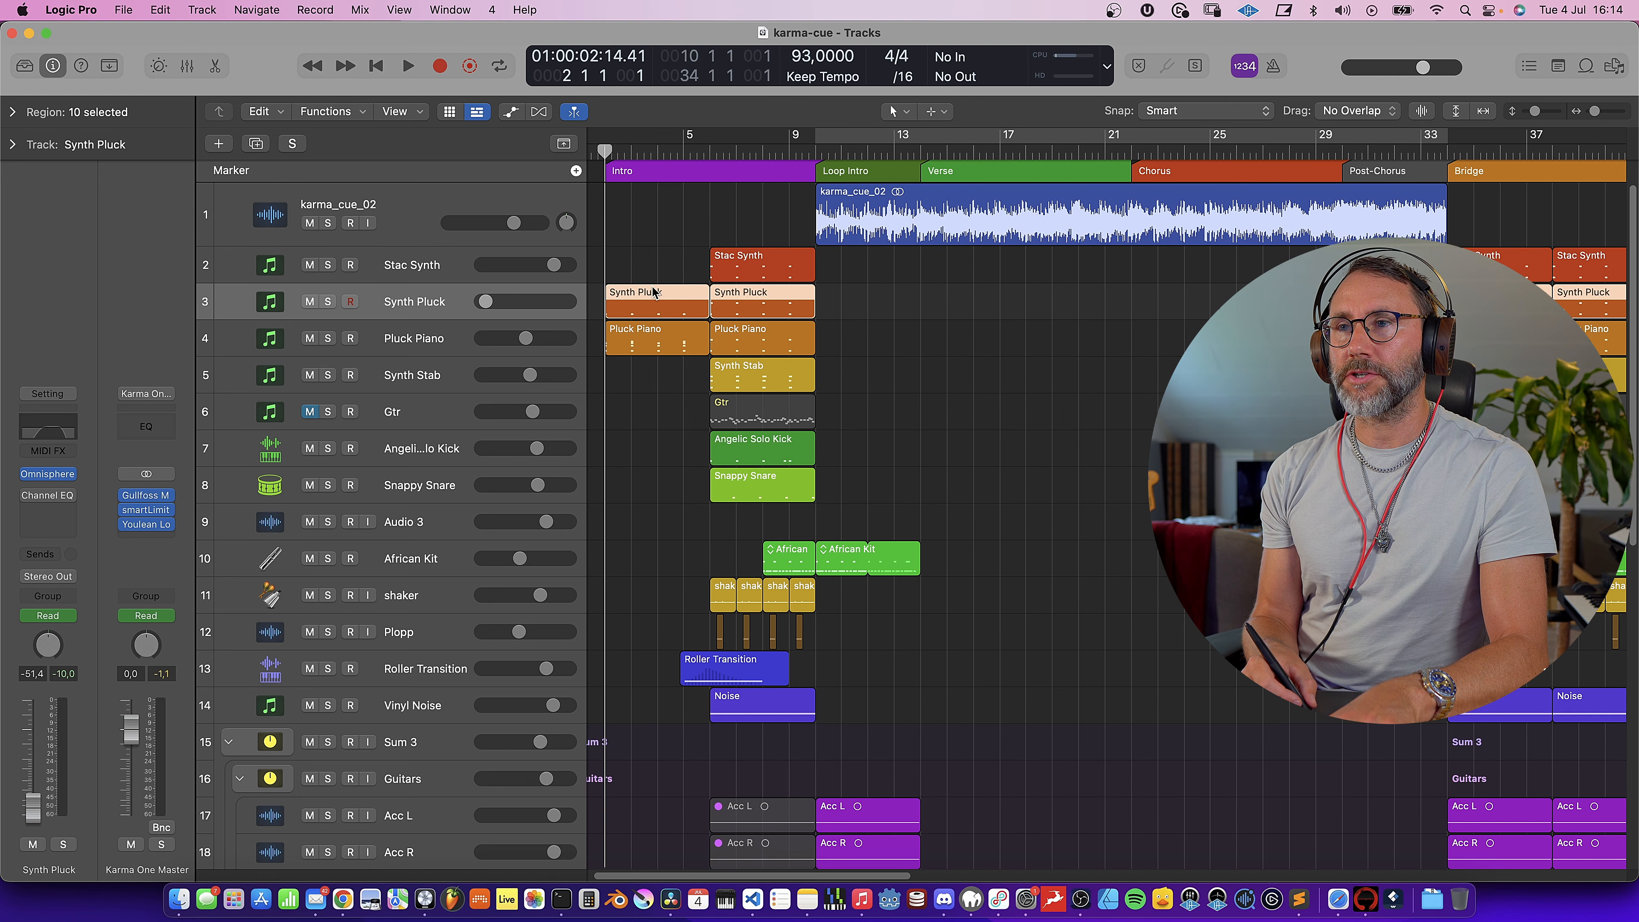
{"action": "left_click_drag", "start_coordinate": [329, 340], "coordinate": [328, 303]}
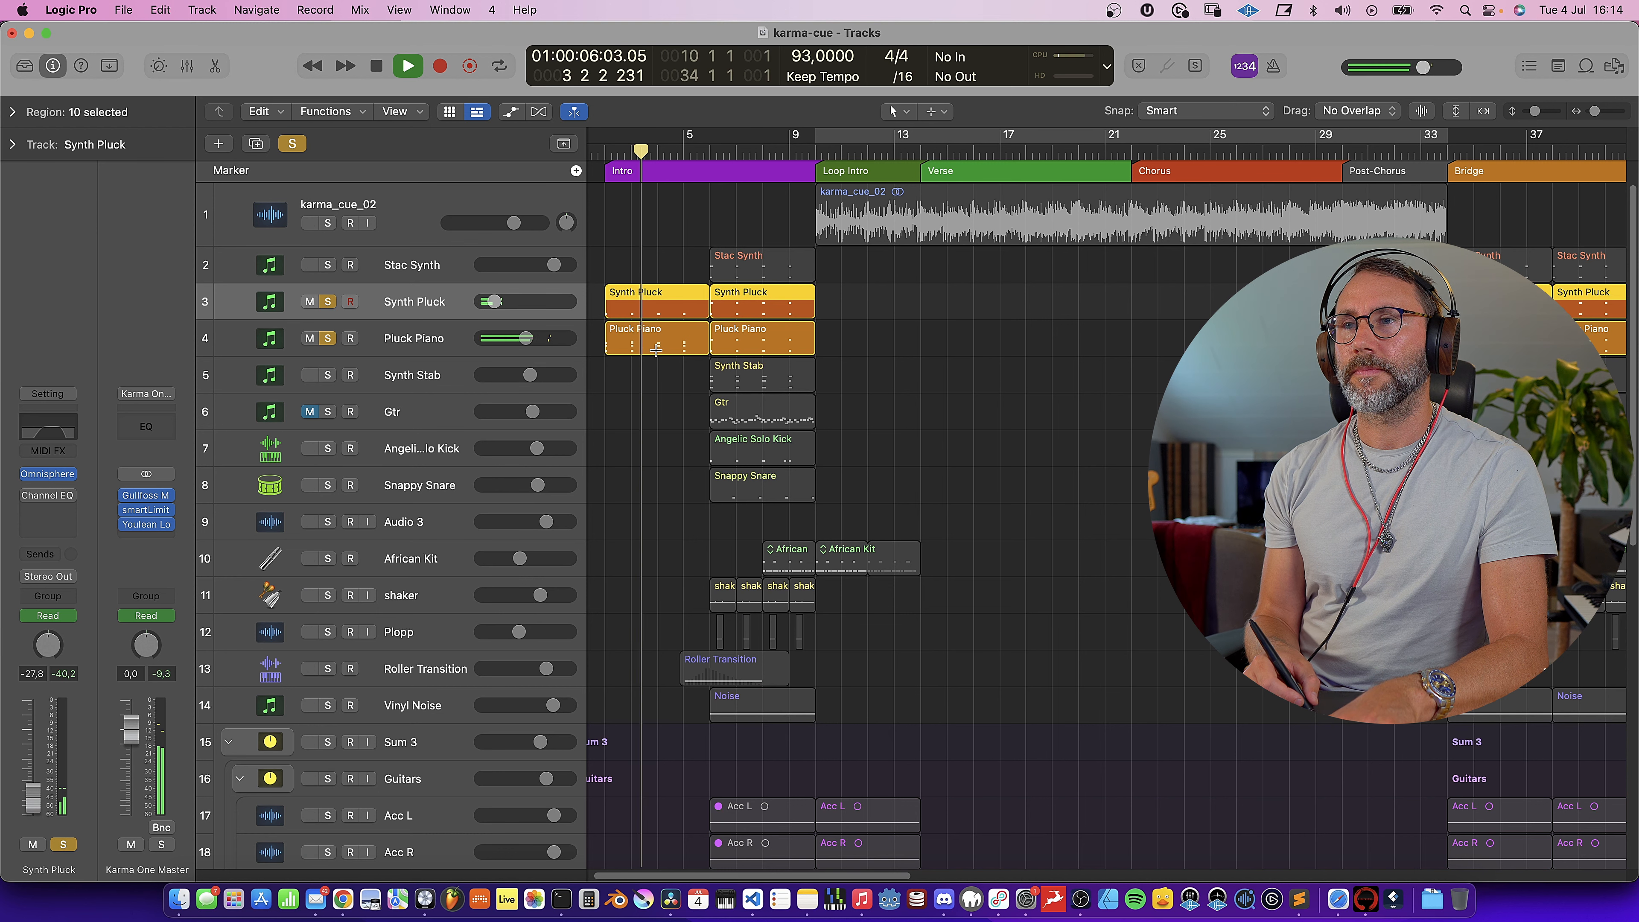
{"action": "double_click", "coordinate": [660, 335]}
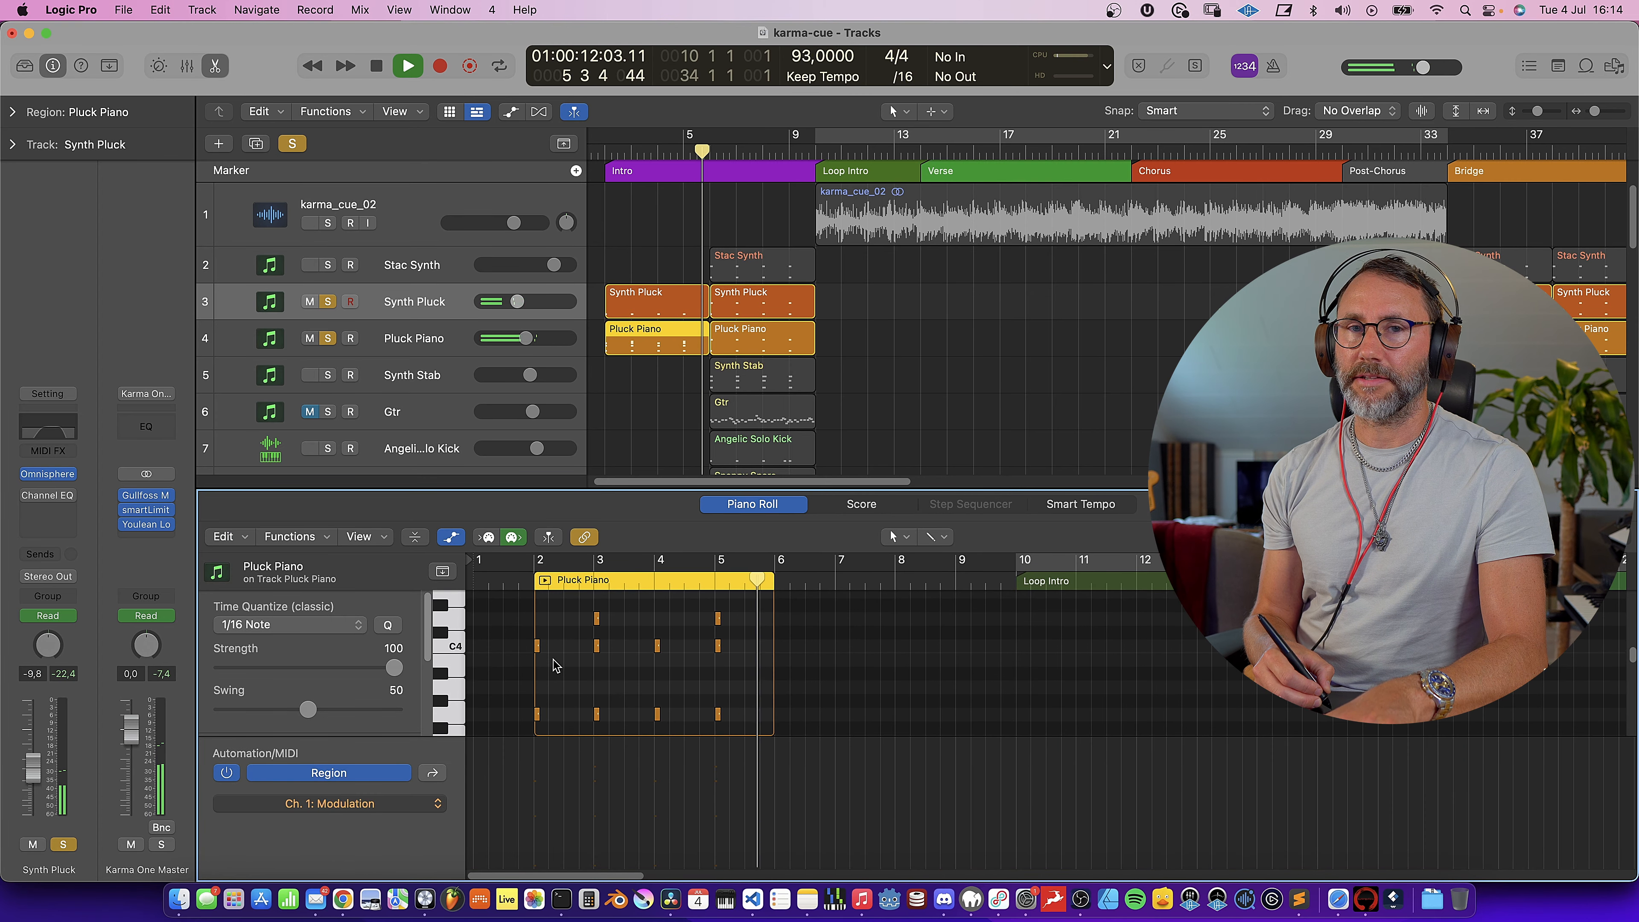
{"action": "left_click", "coordinate": [719, 646]}
{"action": "key", "text": "e"}
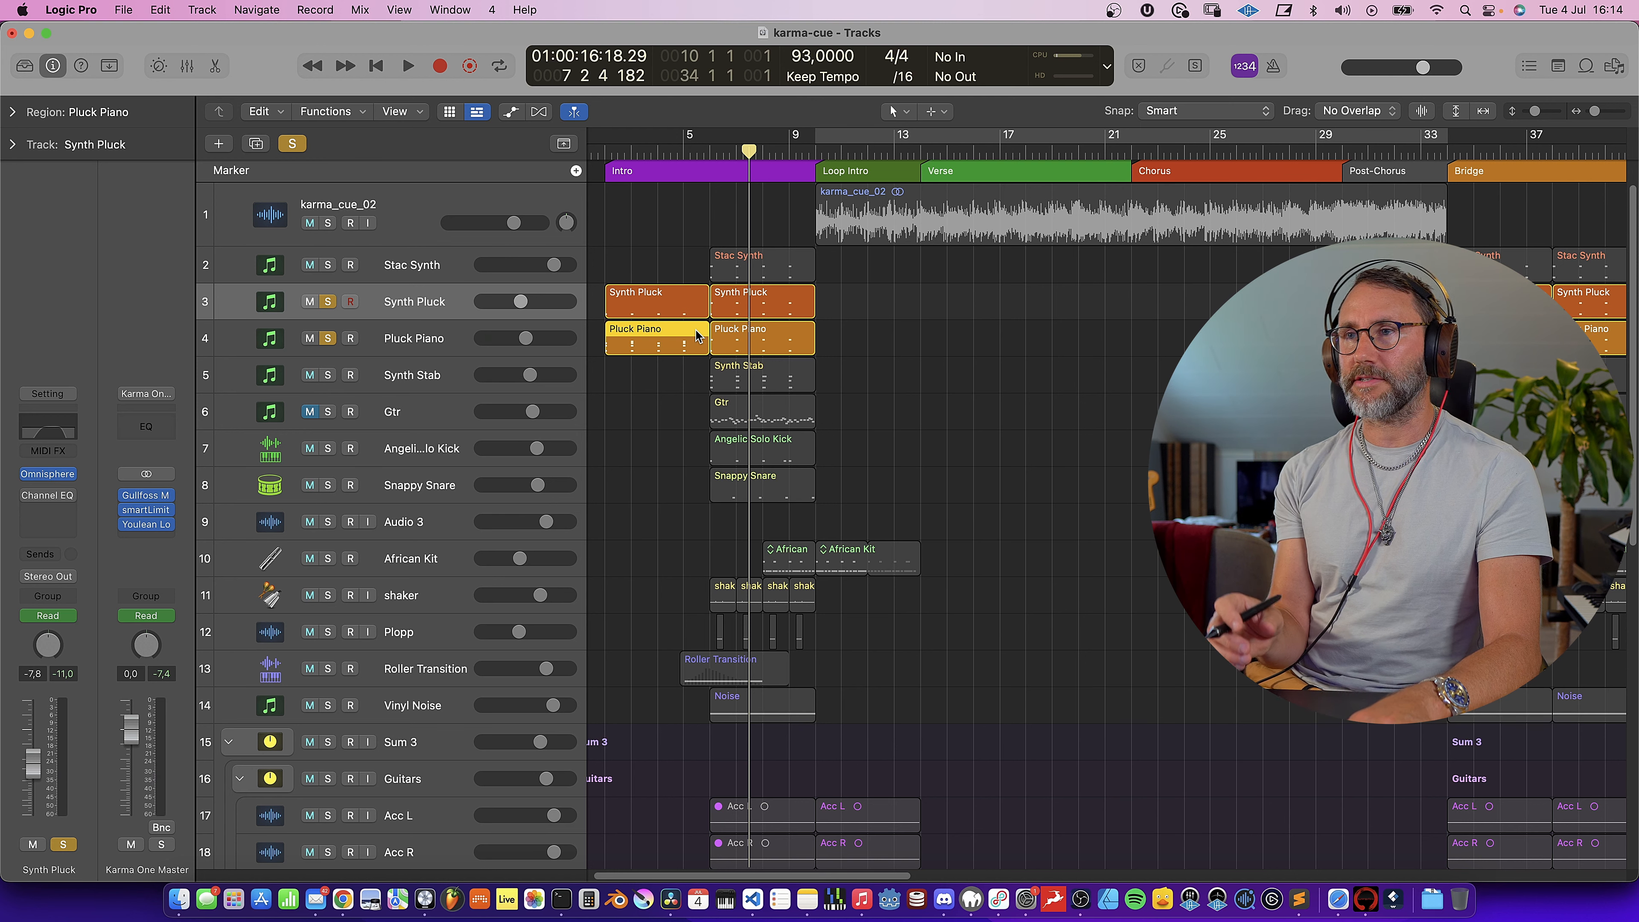
{"action": "key", "text": "space"}
- Solo the Acc Lead Intro track, play it from the start of the Intro, and enlarge the track's height to view its waveform
{"action": "scroll", "coordinate": [397, 452], "scroll_direction": "down", "scroll_amount": 10}
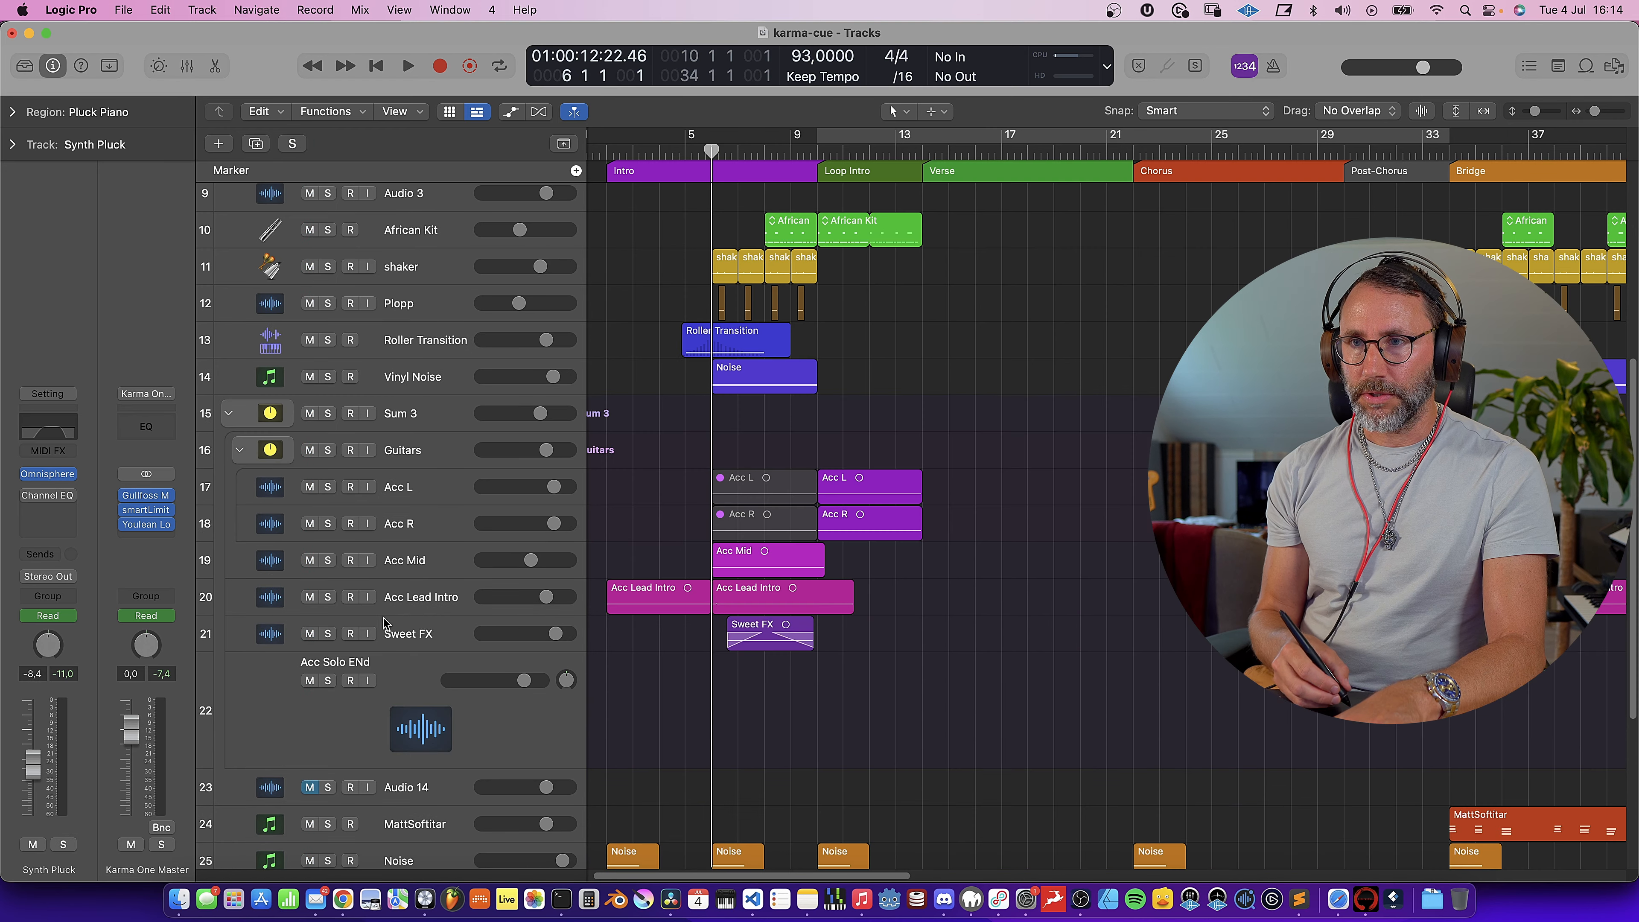
{"action": "left_click", "coordinate": [406, 604]}
{"action": "left_click", "coordinate": [623, 169]}
{"action": "scroll", "coordinate": [709, 417], "scroll_direction": "down", "scroll_amount": 5}
{"action": "key", "text": "space"}
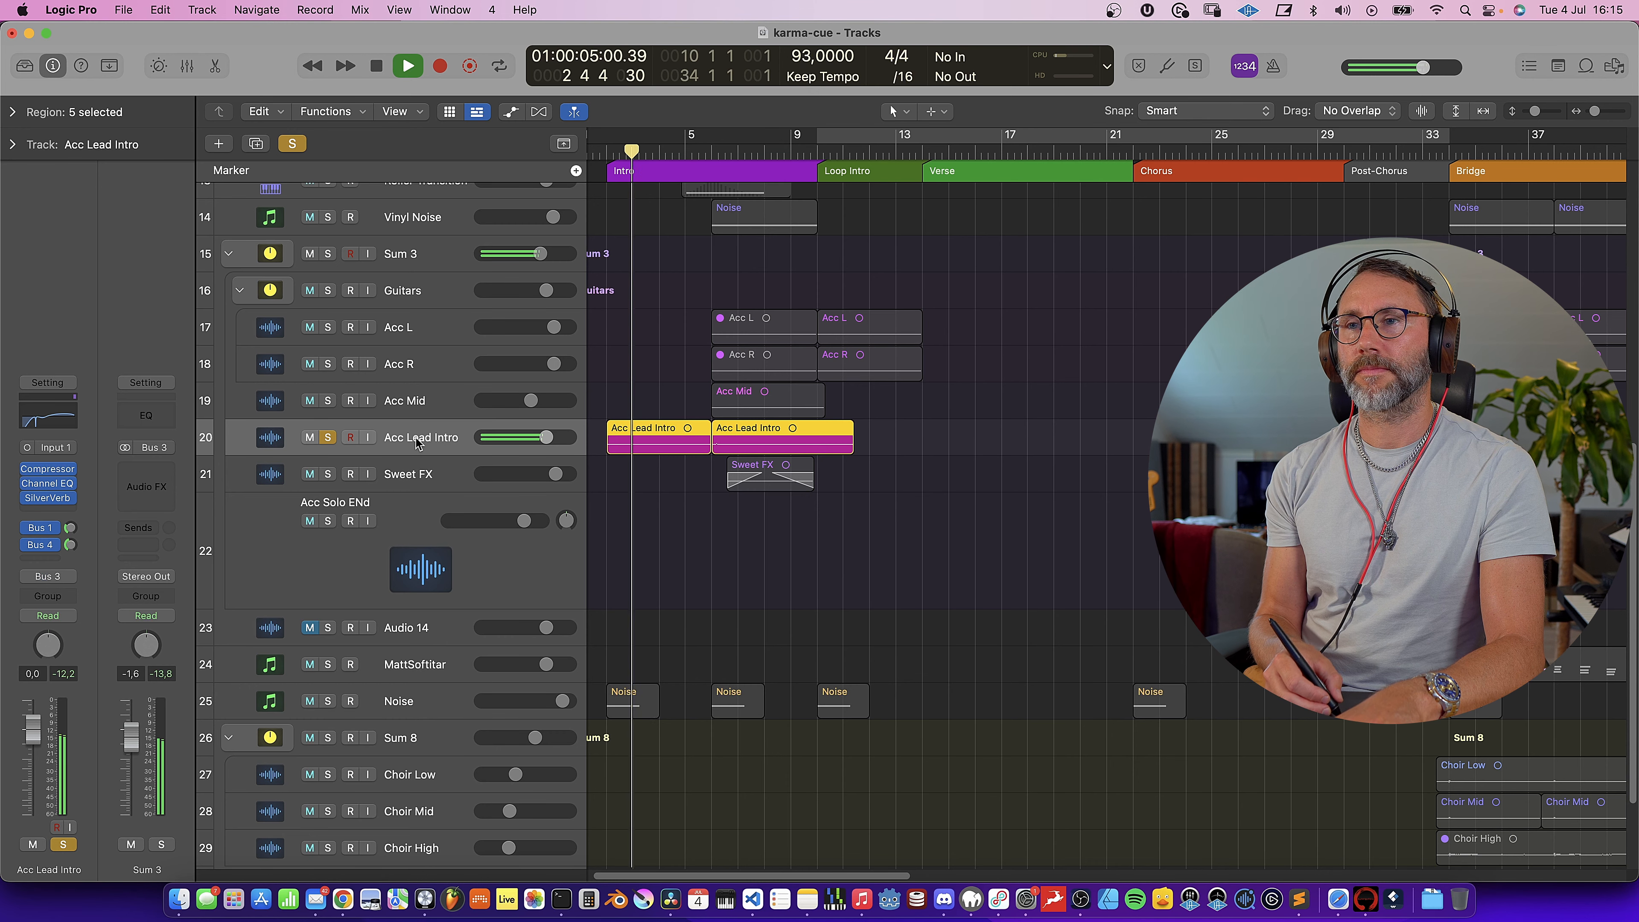
{"action": "left_click_drag", "start_coordinate": [374, 454], "coordinate": [395, 547]}
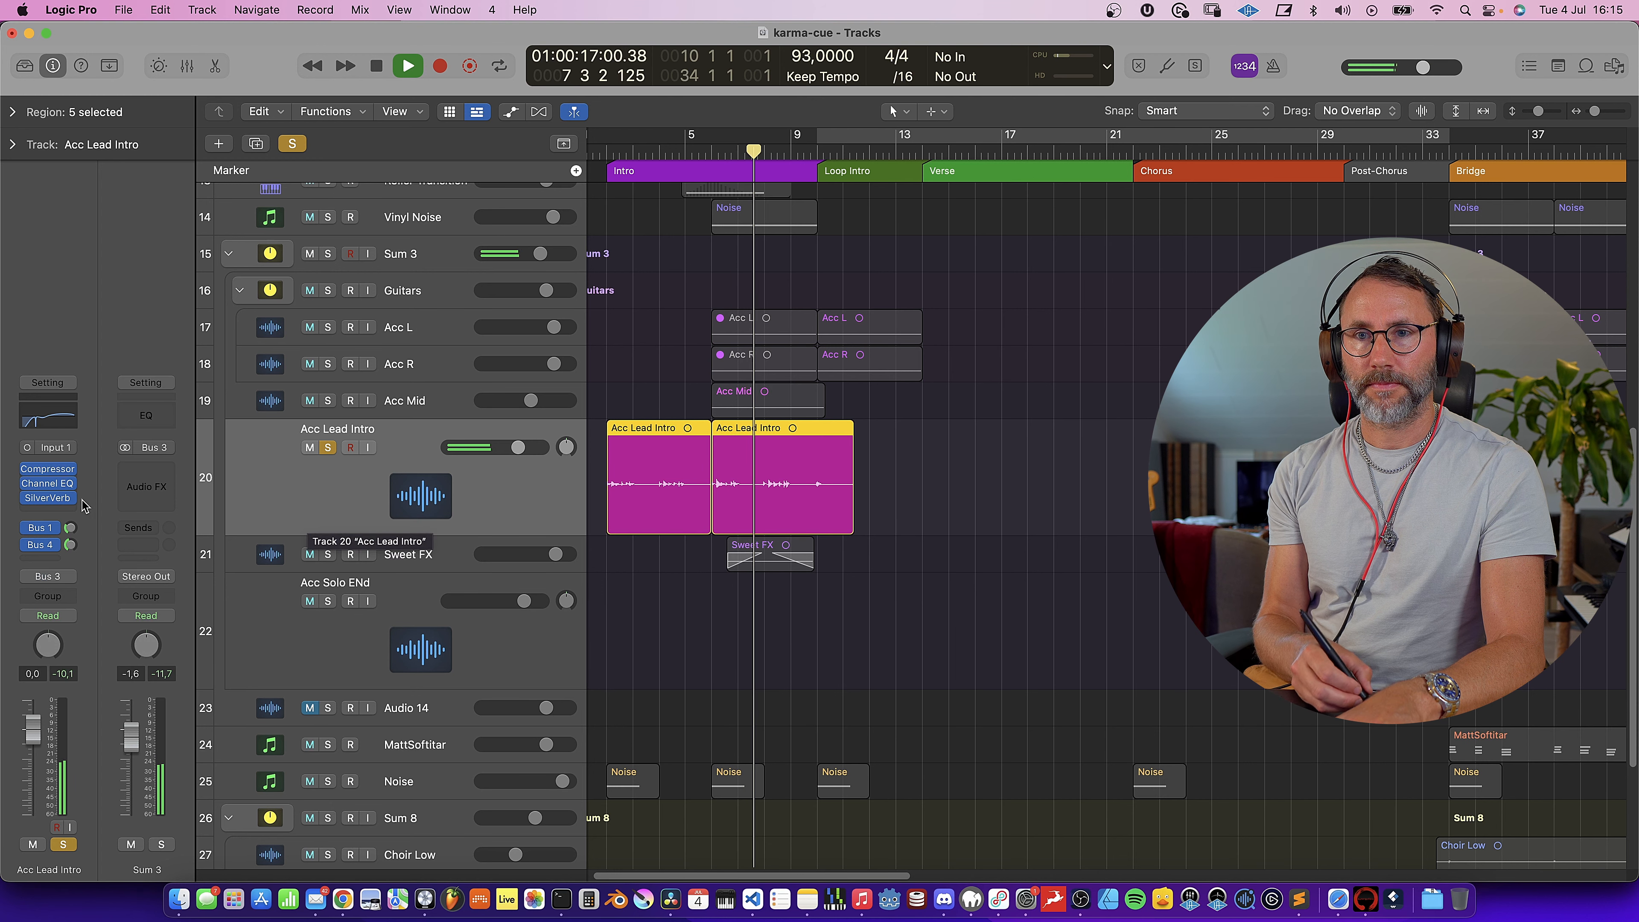
- Open the SilverVerb plug-in on the Acc Lead Intro track, examine its reverb settings, and close it
{"action": "left_click", "coordinate": [49, 499]}
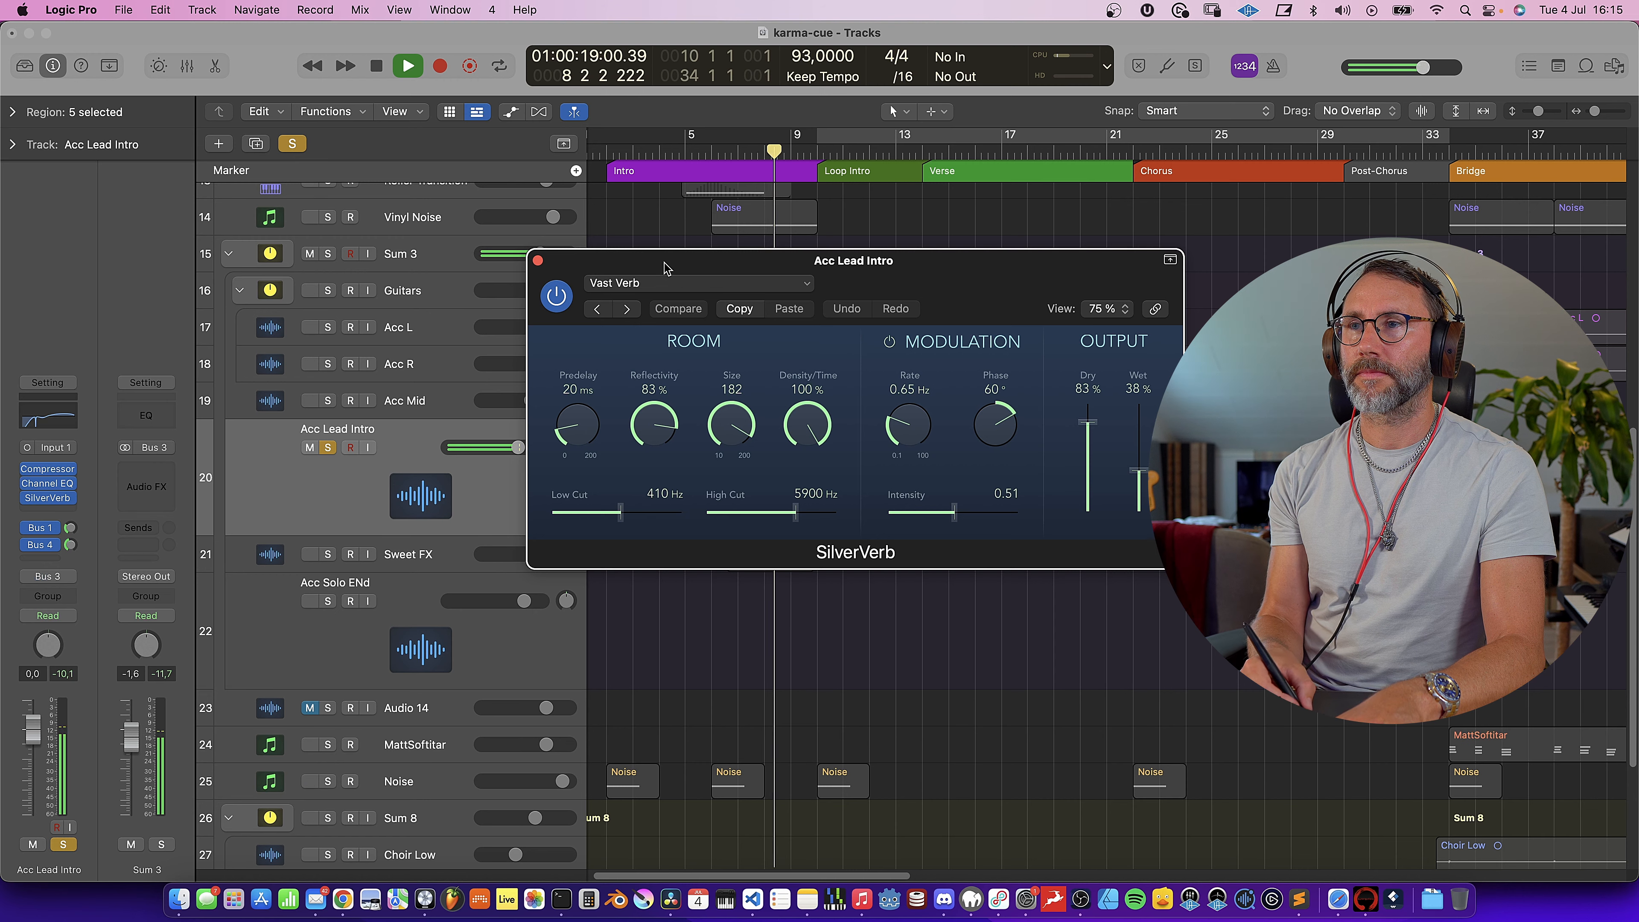
{"action": "left_click_drag", "start_coordinate": [548, 261], "coordinate": [541, 136]}
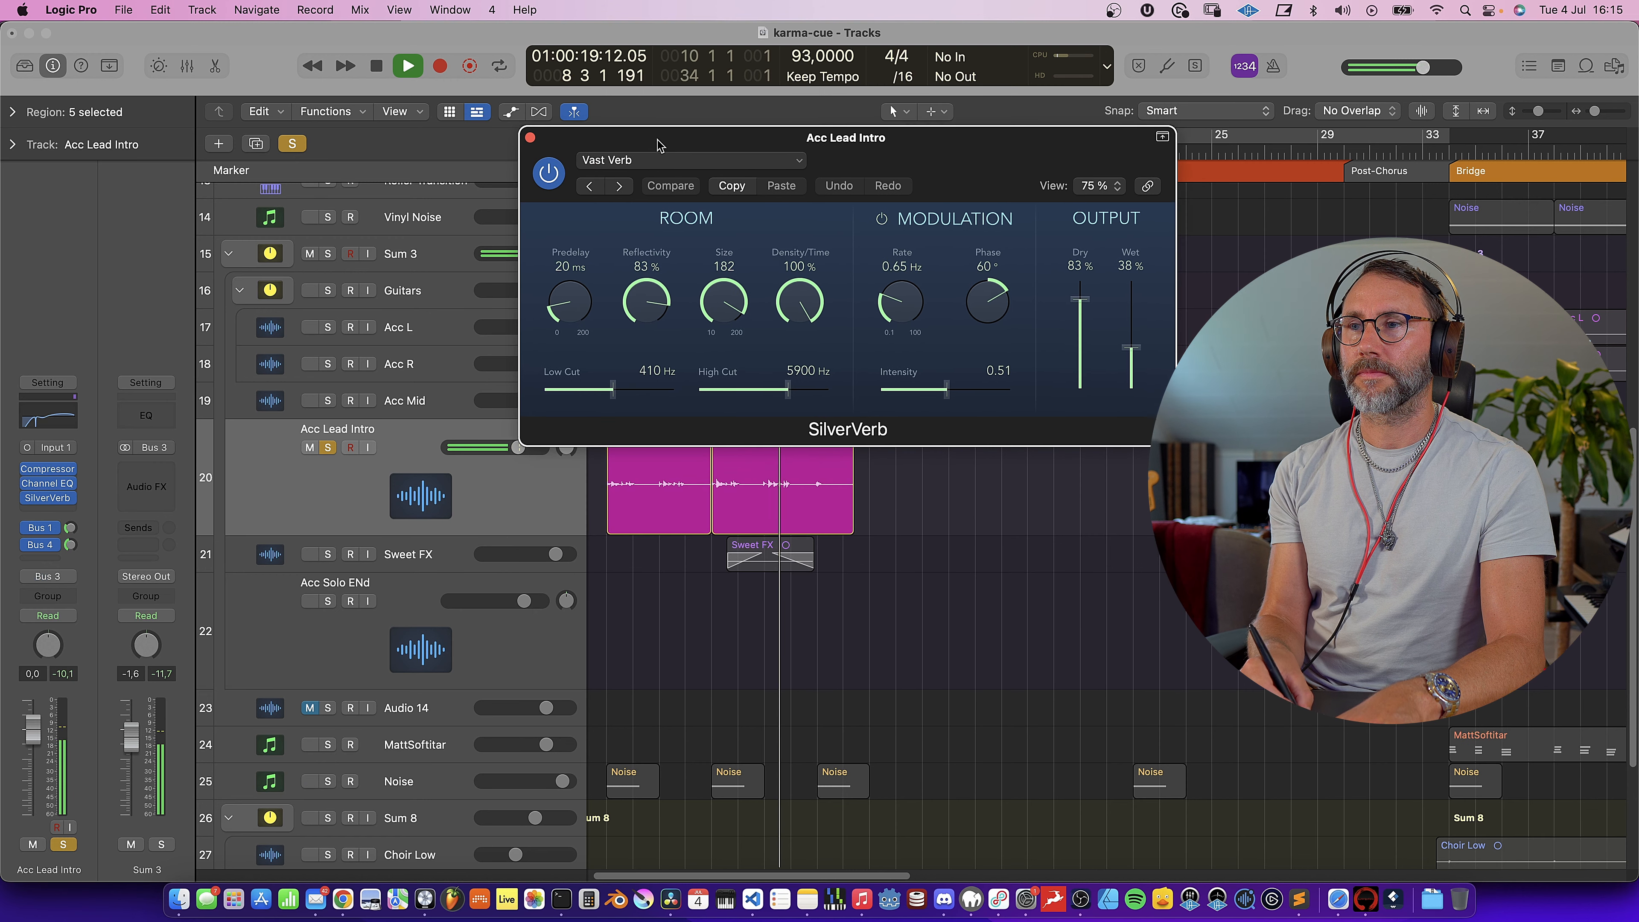
{"action": "left_click", "coordinate": [531, 137]}
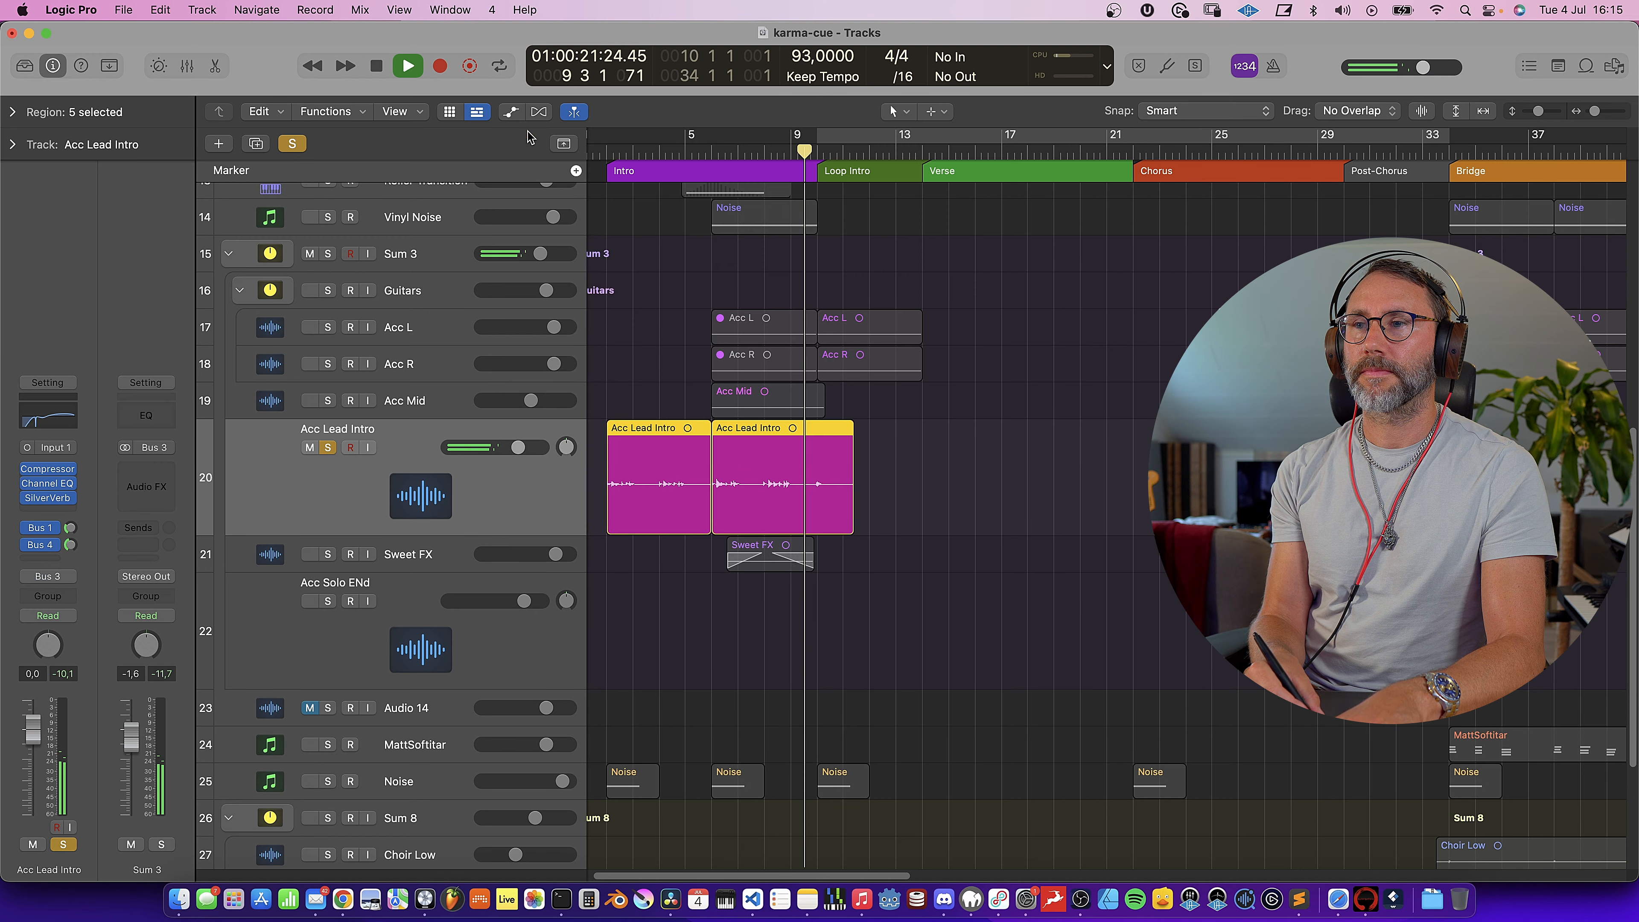
- Stop playback, unsolo the Acc Lead Intro track, and reduce its track height back to a single row
{"action": "key", "text": "space"}
{"action": "left_click", "coordinate": [328, 450]}
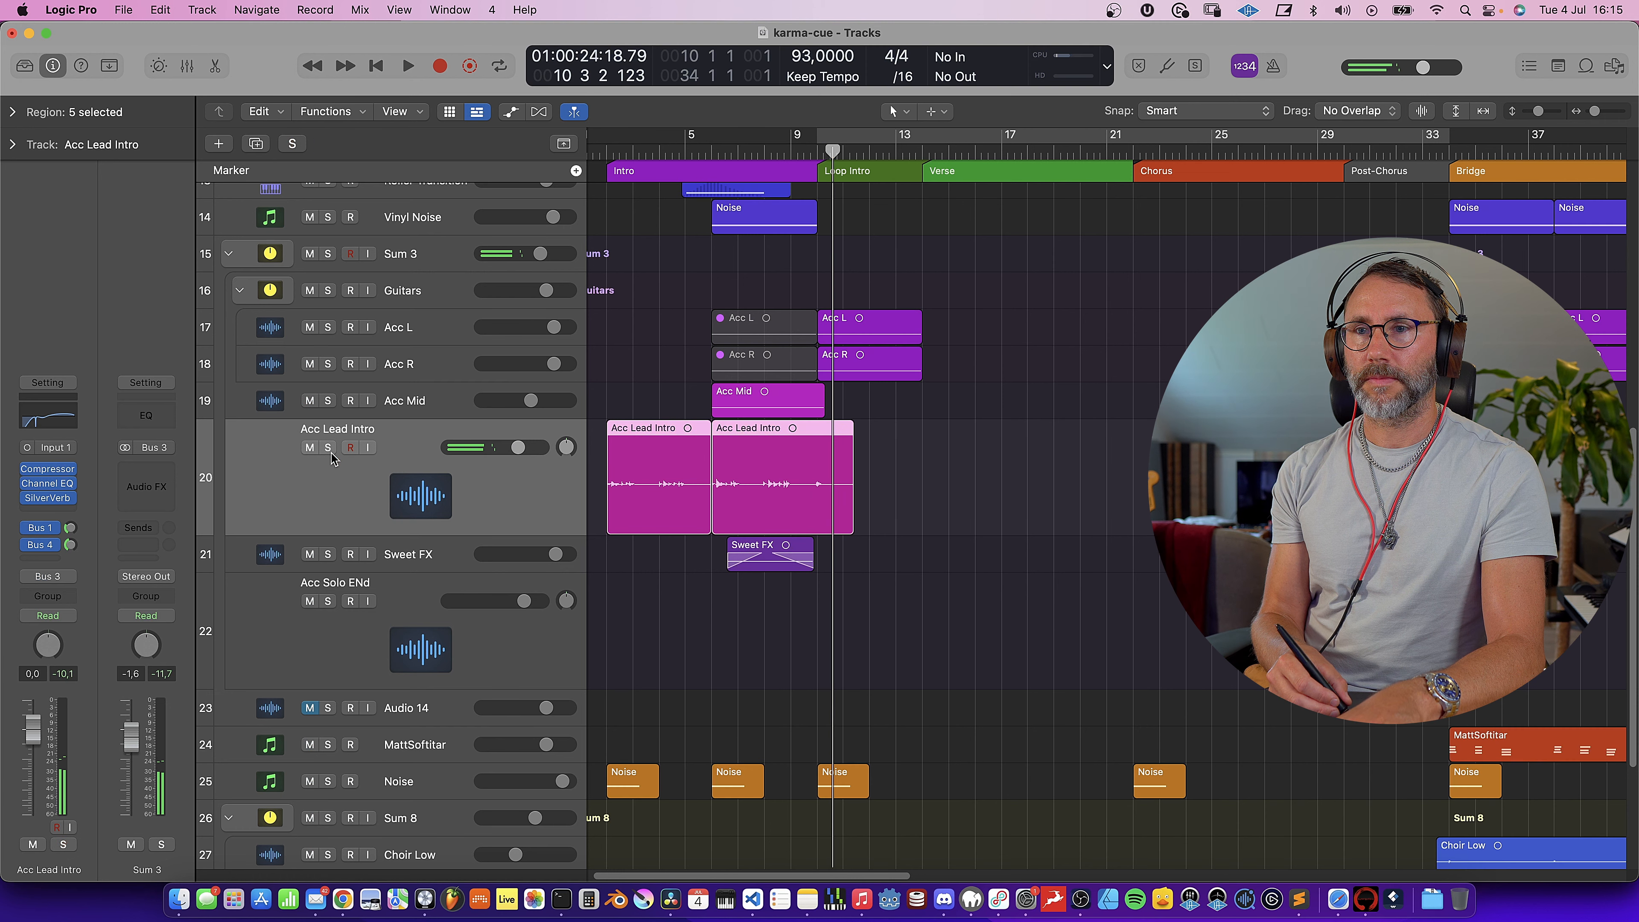
{"action": "left_click_drag", "start_coordinate": [341, 534], "coordinate": [333, 454]}
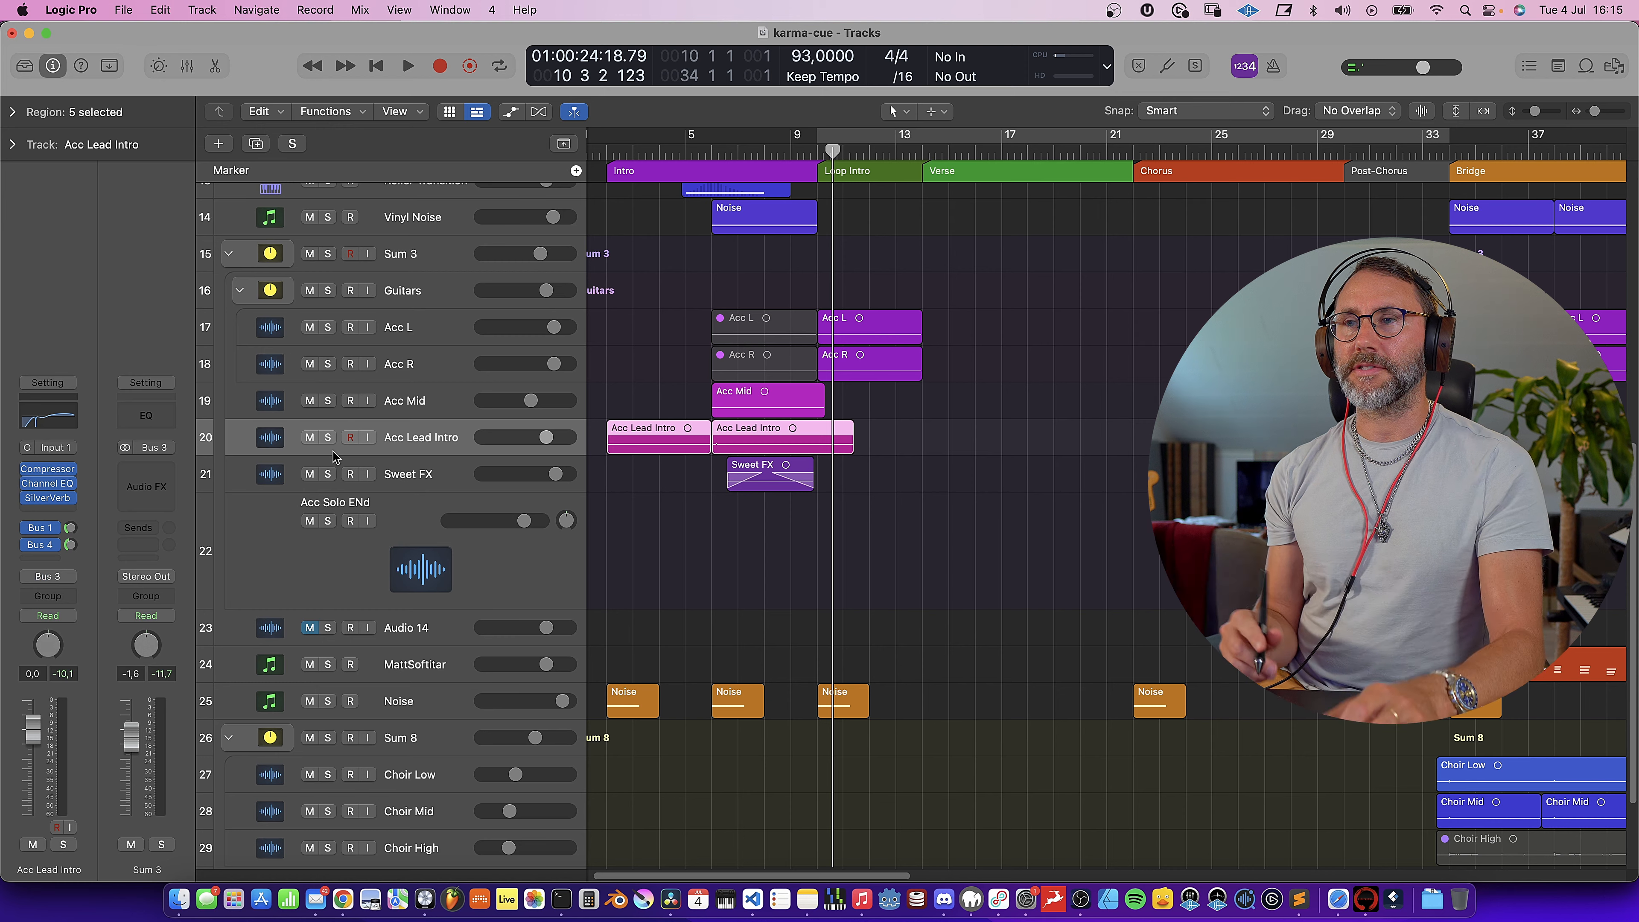
- Move the playhead to the start of the Intro, then solo and select the orange Noise track
{"action": "scroll", "coordinate": [758, 475], "scroll_direction": "up", "scroll_amount": 10}
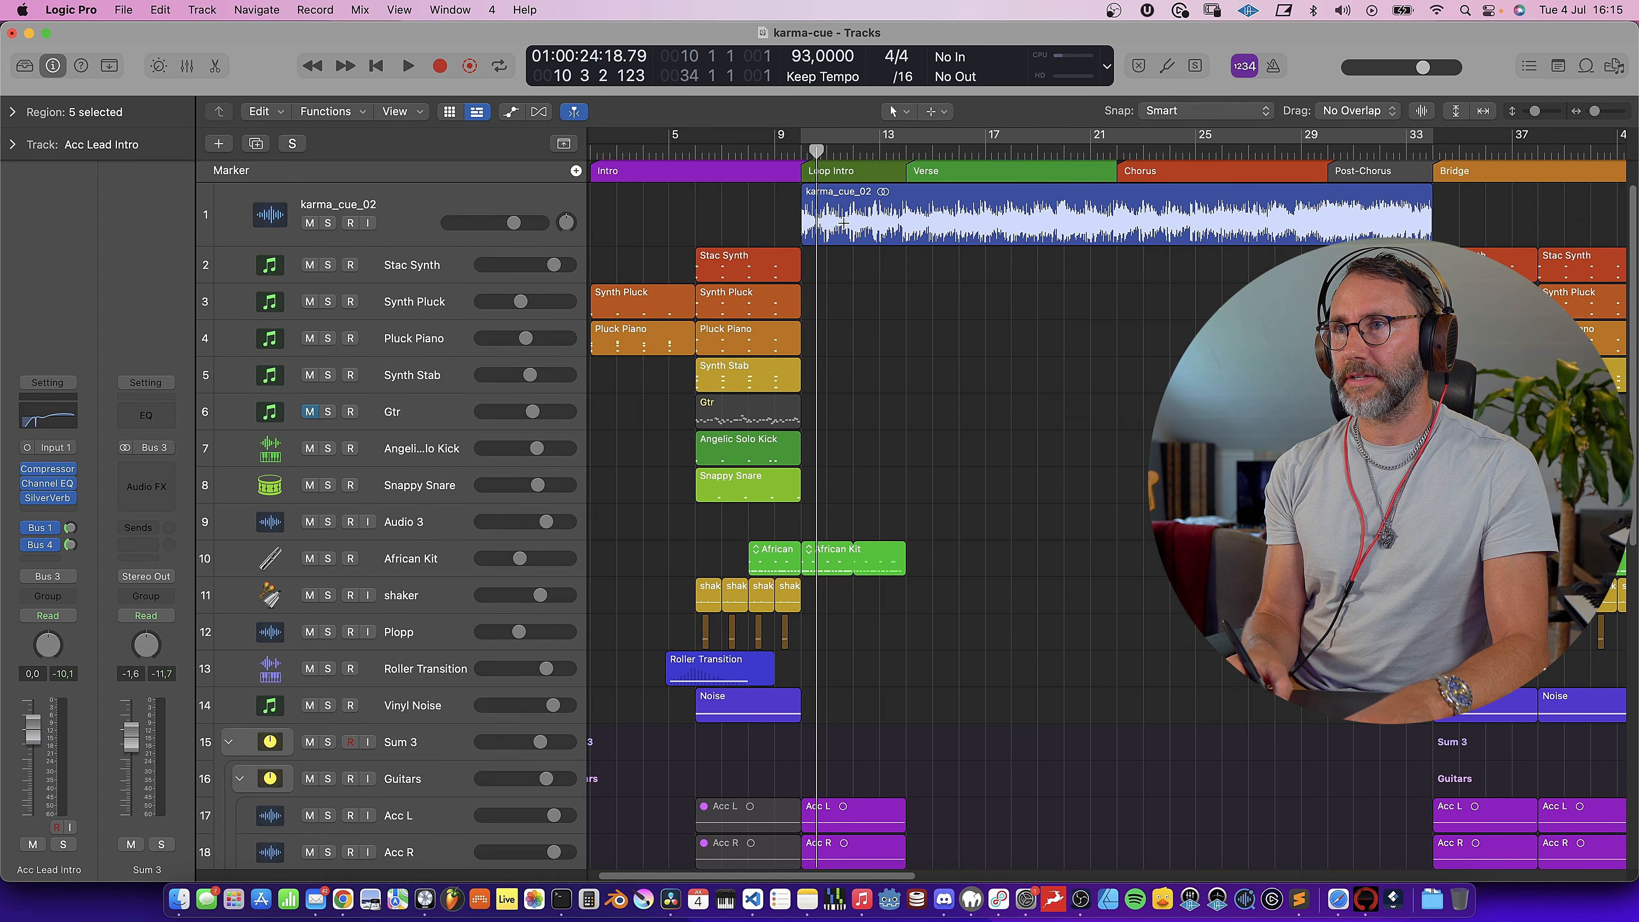
{"action": "scroll", "coordinate": [840, 263], "scroll_direction": "down", "scroll_amount": 5}
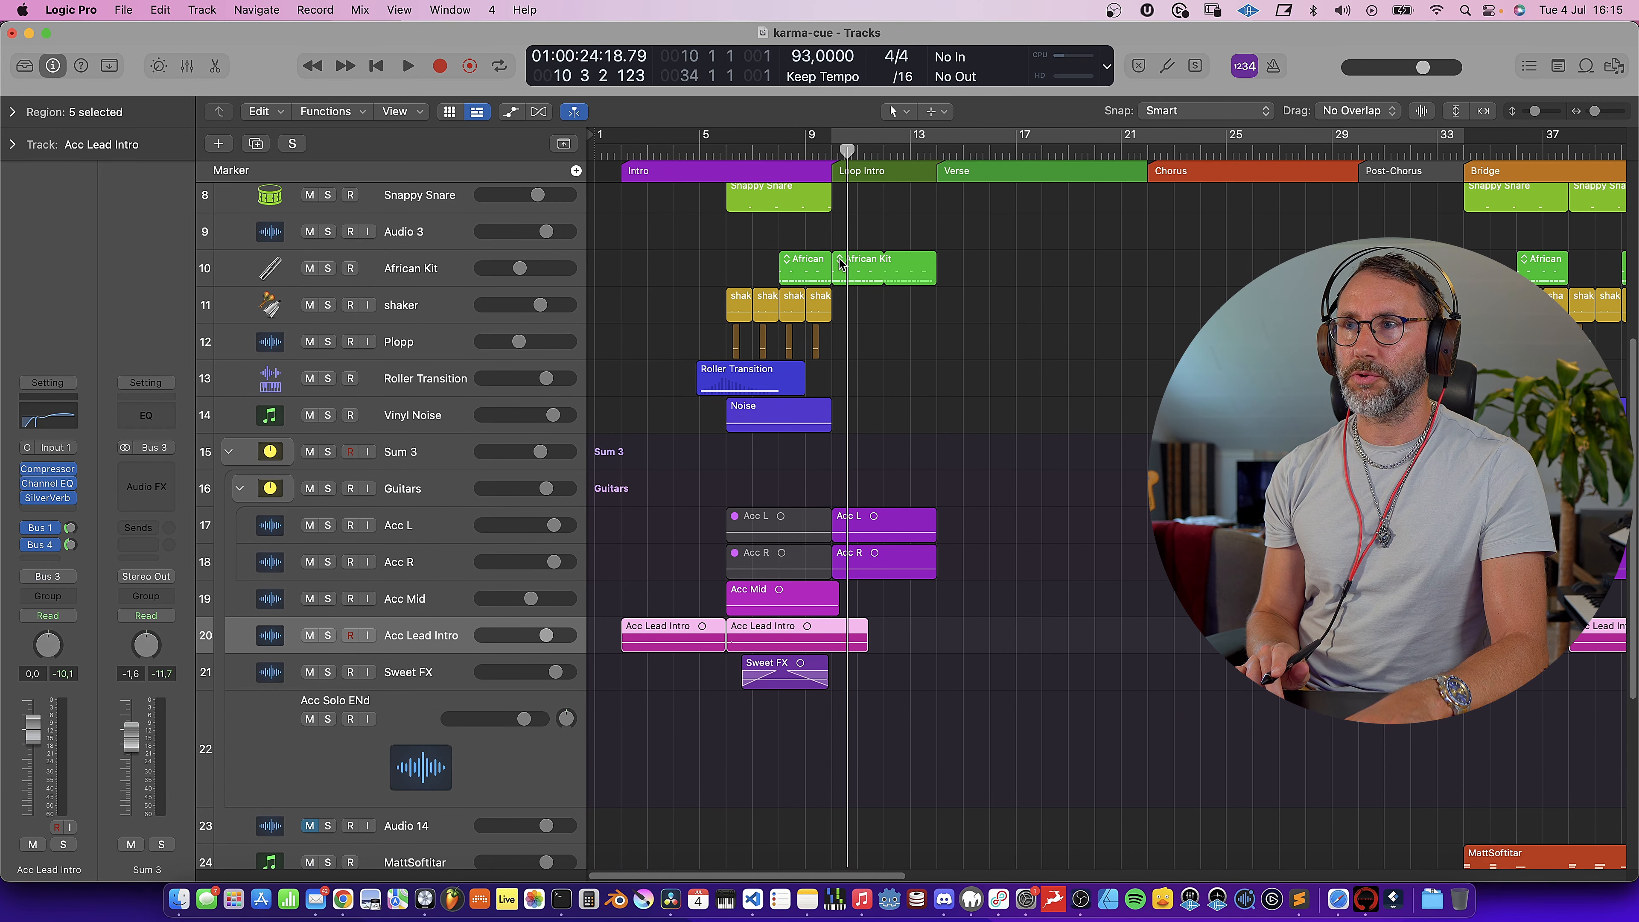
{"action": "scroll", "coordinate": [841, 263], "scroll_direction": "down", "scroll_amount": 4}
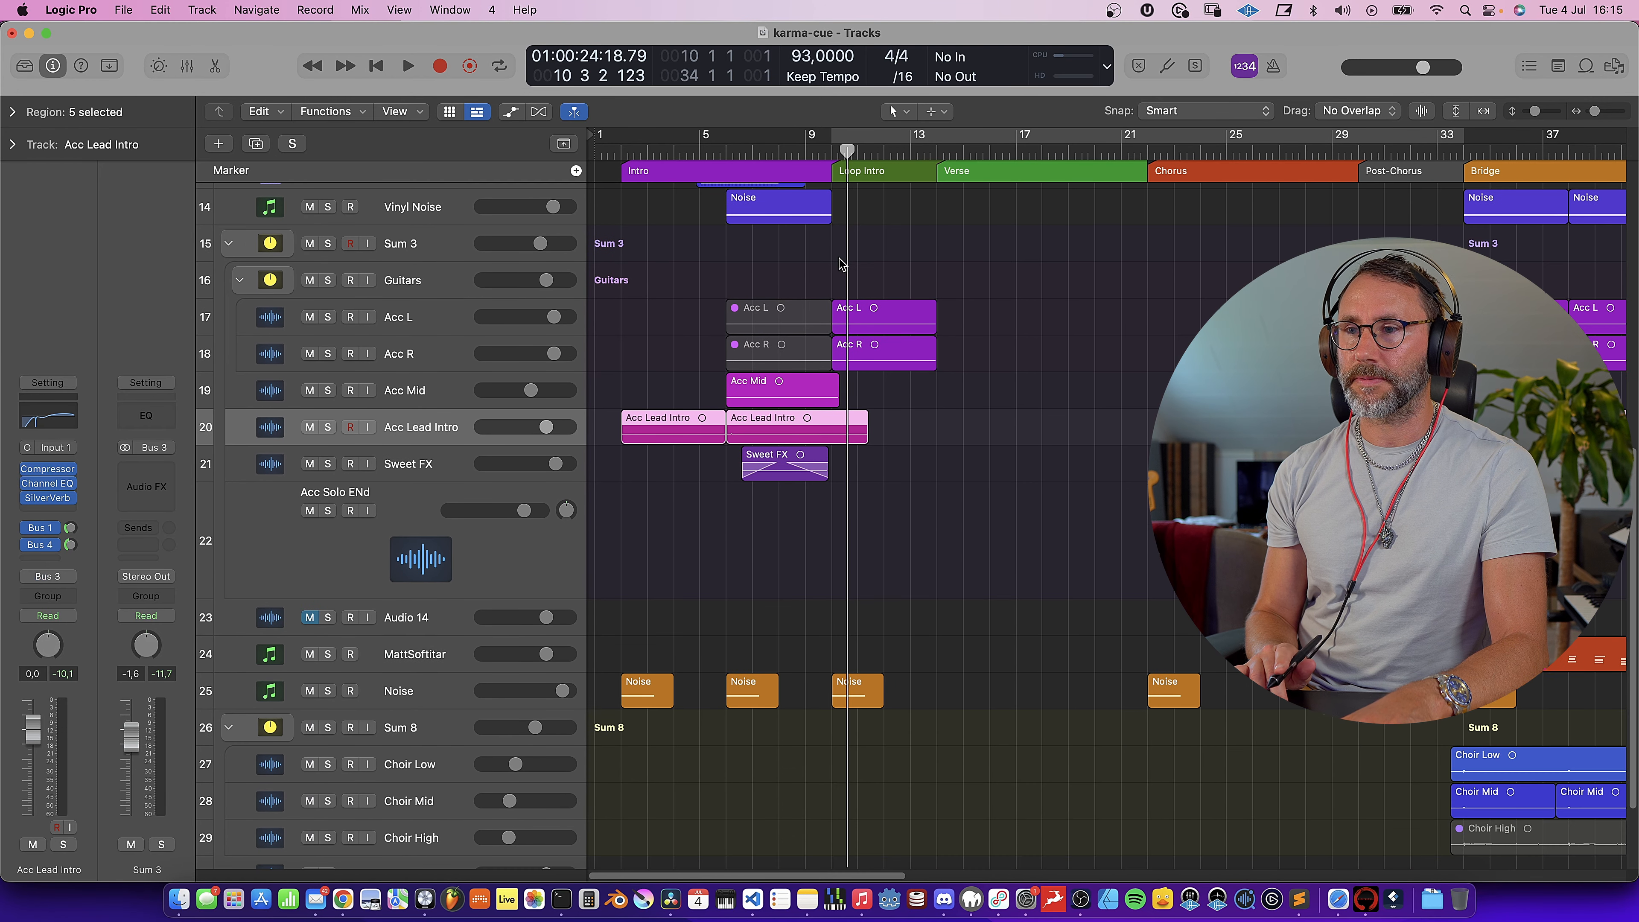
{"action": "left_click", "coordinate": [630, 159]}
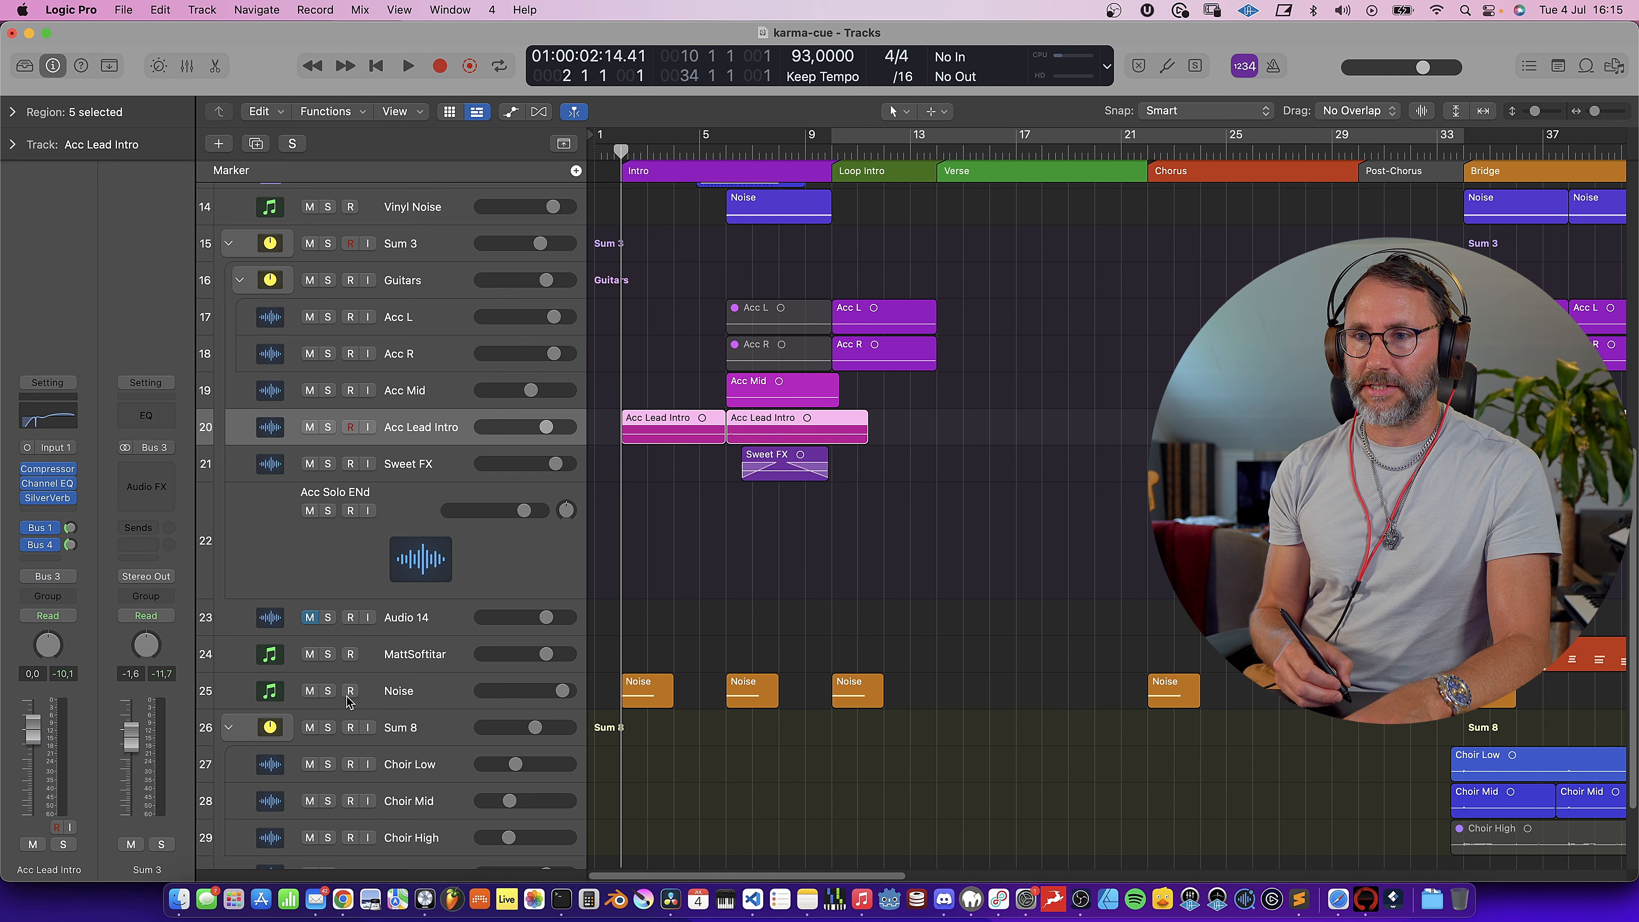
{"action": "left_click", "coordinate": [328, 691]}
{"action": "left_click", "coordinate": [398, 693]}
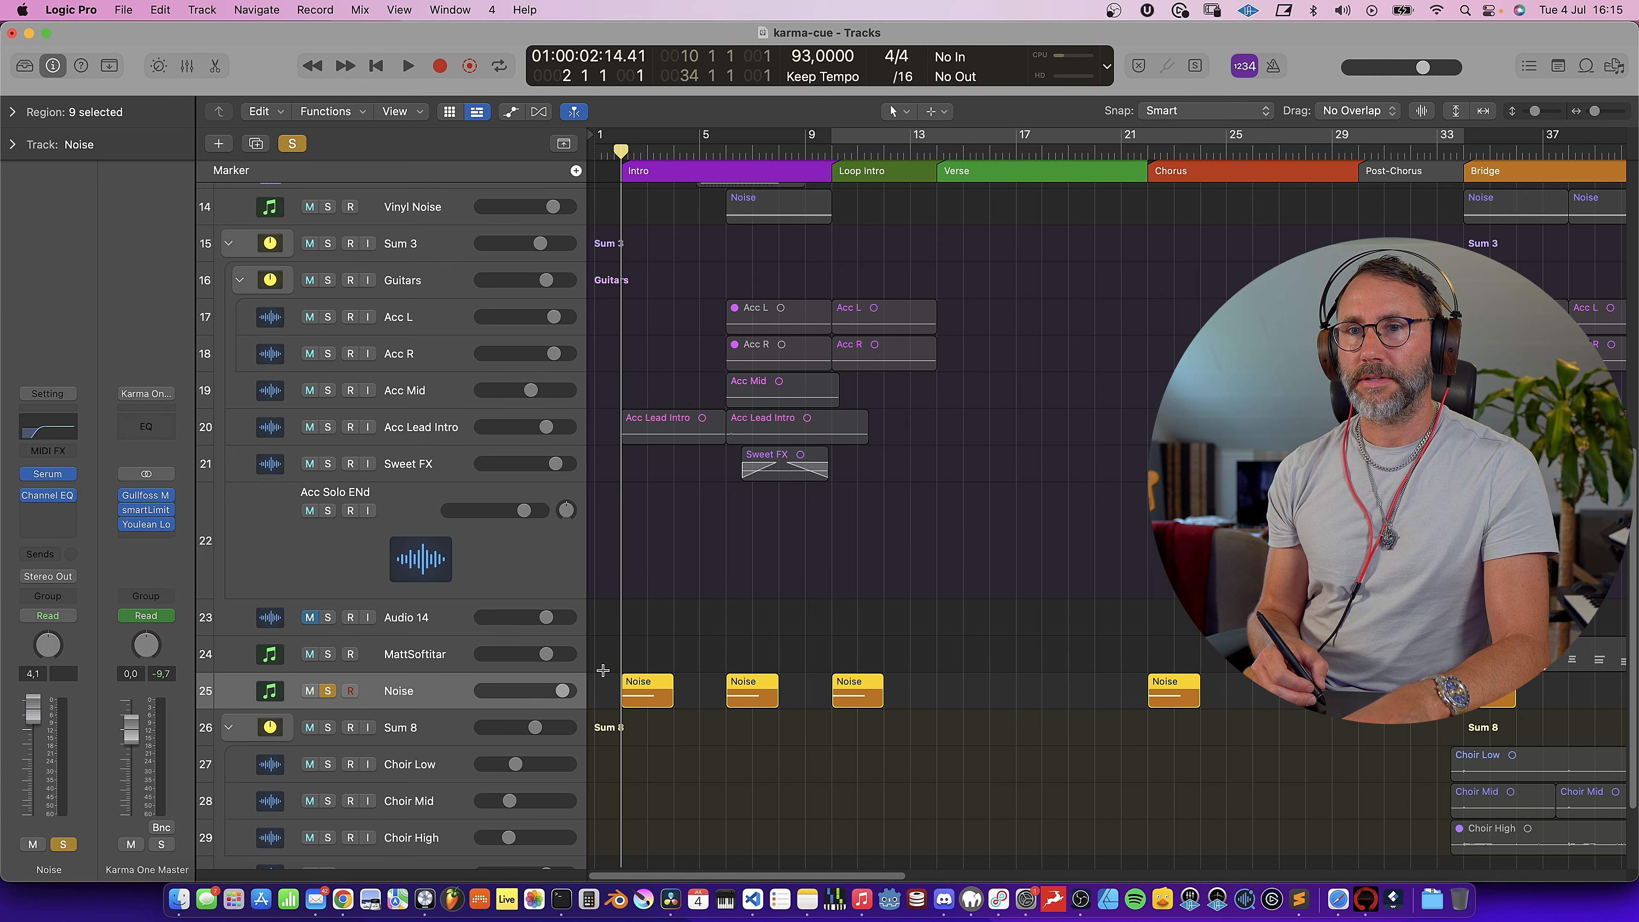
- Open the Noise track's Serum instrument, listen to its NoiseHitBreathy2 sound during playback, and close the plug-in window
{"action": "left_click", "coordinate": [49, 473]}
{"action": "left_click_drag", "start_coordinate": [812, 265], "coordinate": [615, 40]}
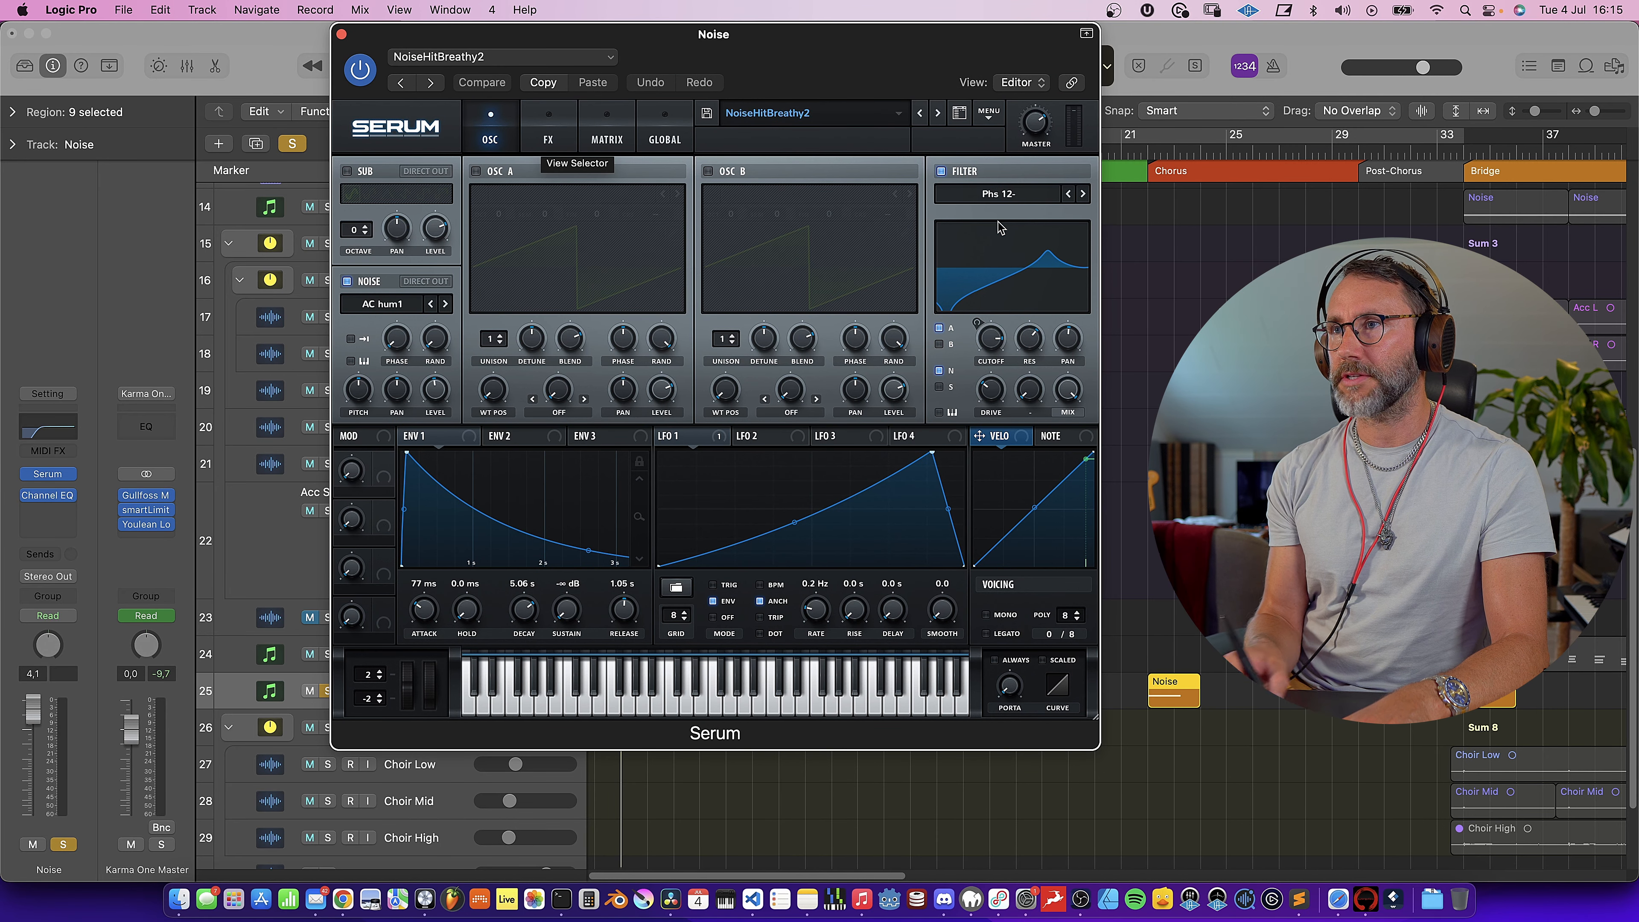
{"action": "key", "text": "space"}
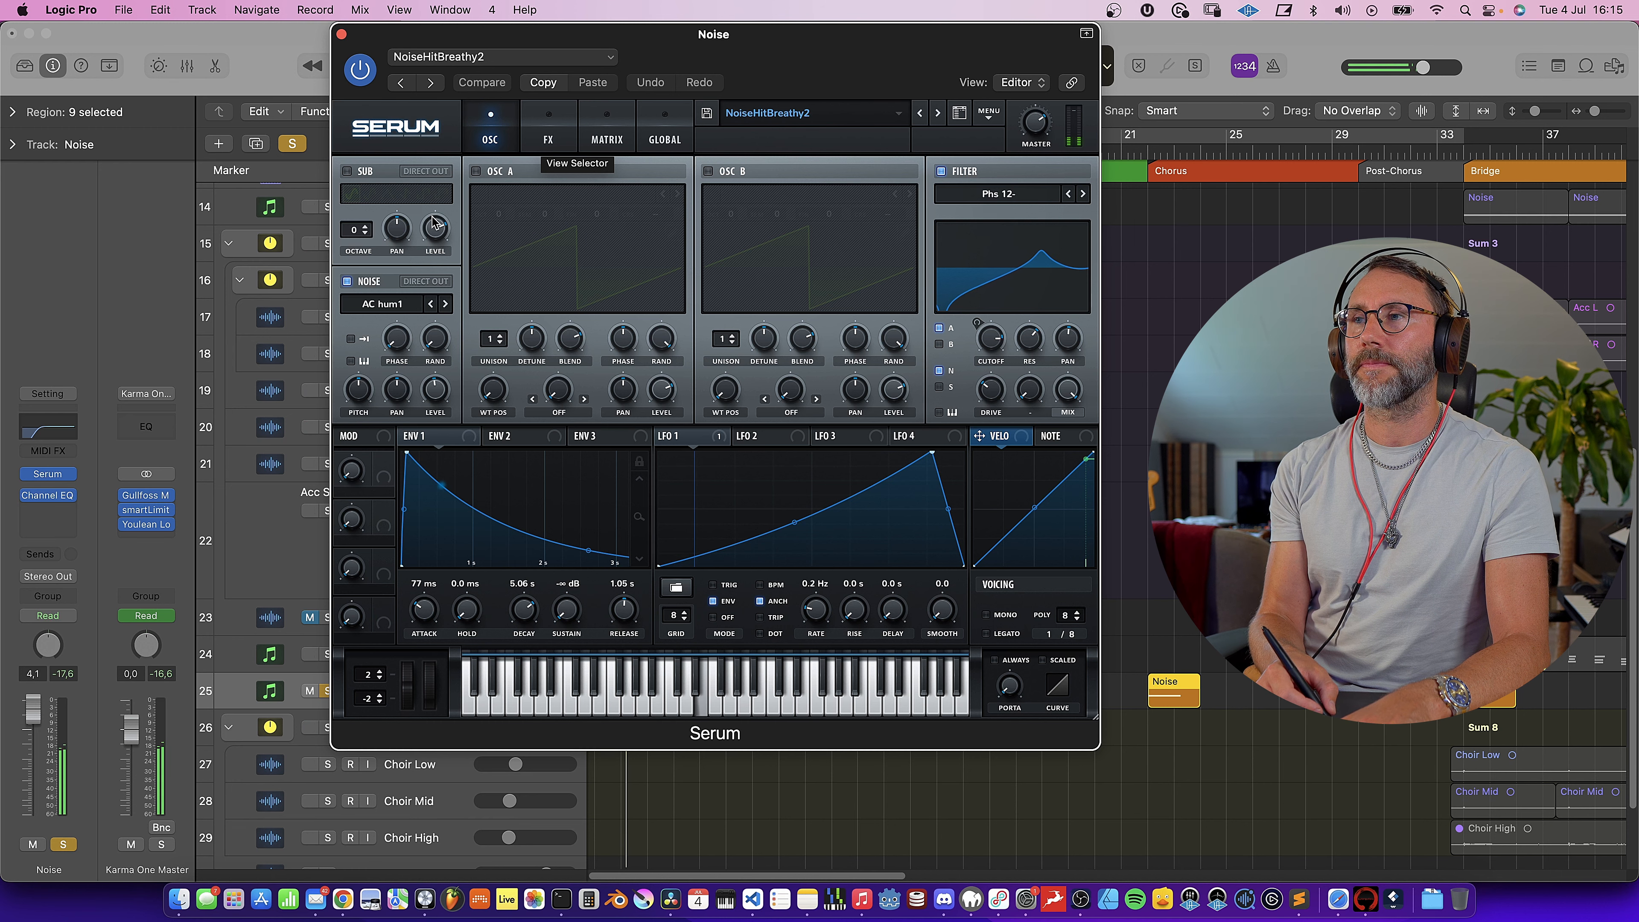
{"action": "left_click", "coordinate": [342, 35]}
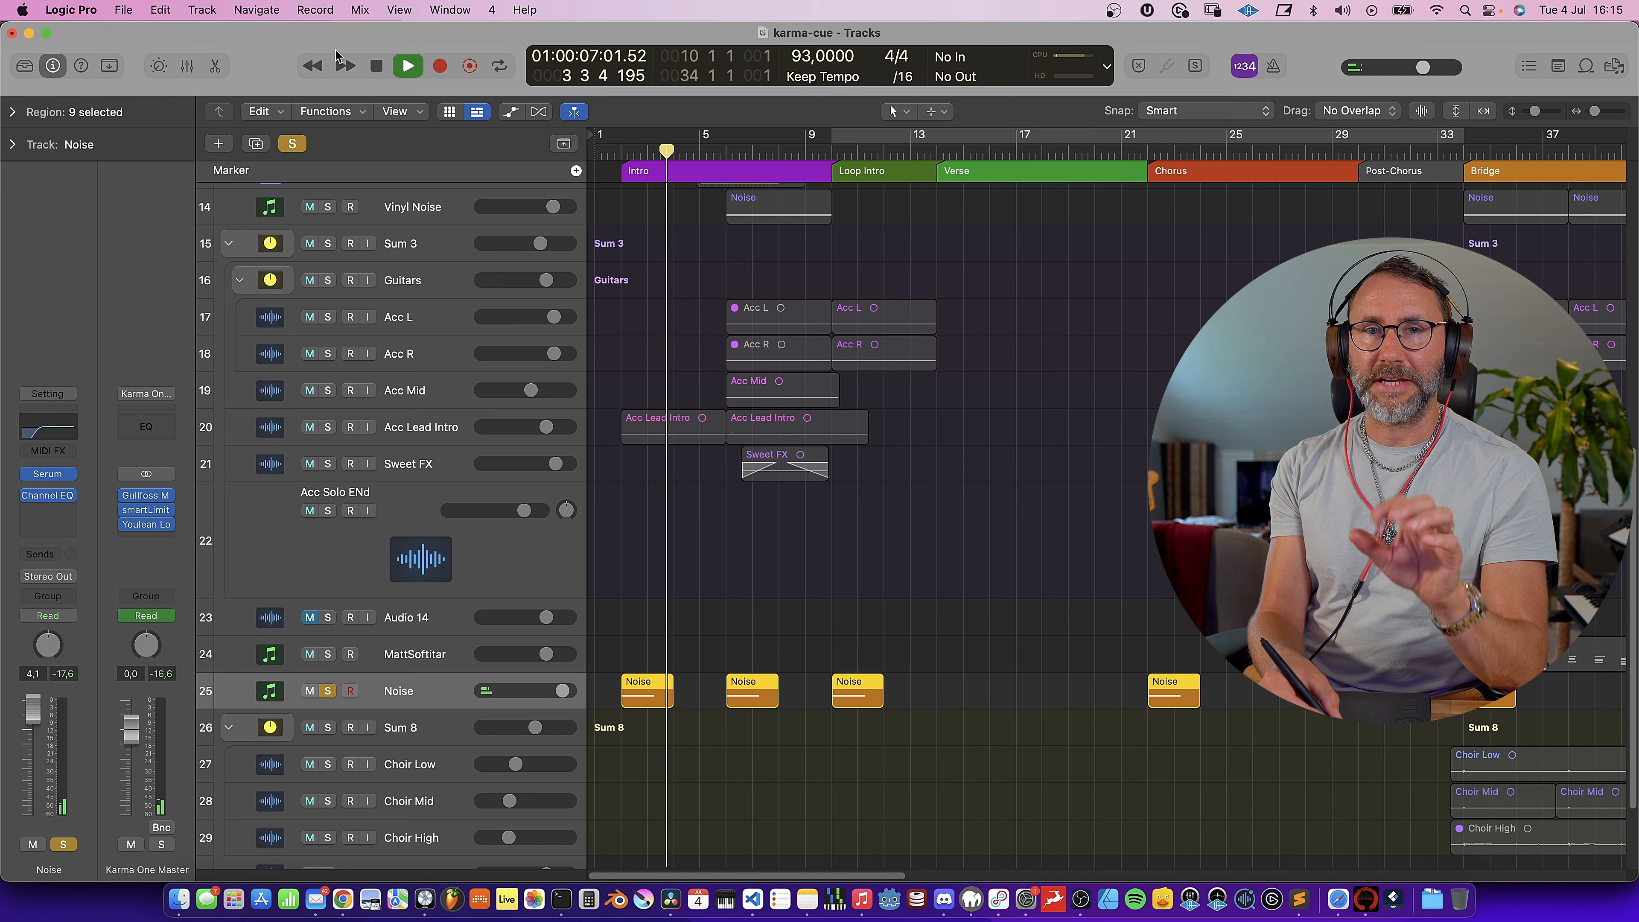
- Unsolo the Noise track, listen to the second half of the Intro with all tracks playing, and stop playback
{"action": "left_click", "coordinate": [328, 691]}
{"action": "scroll", "coordinate": [746, 435], "scroll_direction": "up", "scroll_amount": 5}
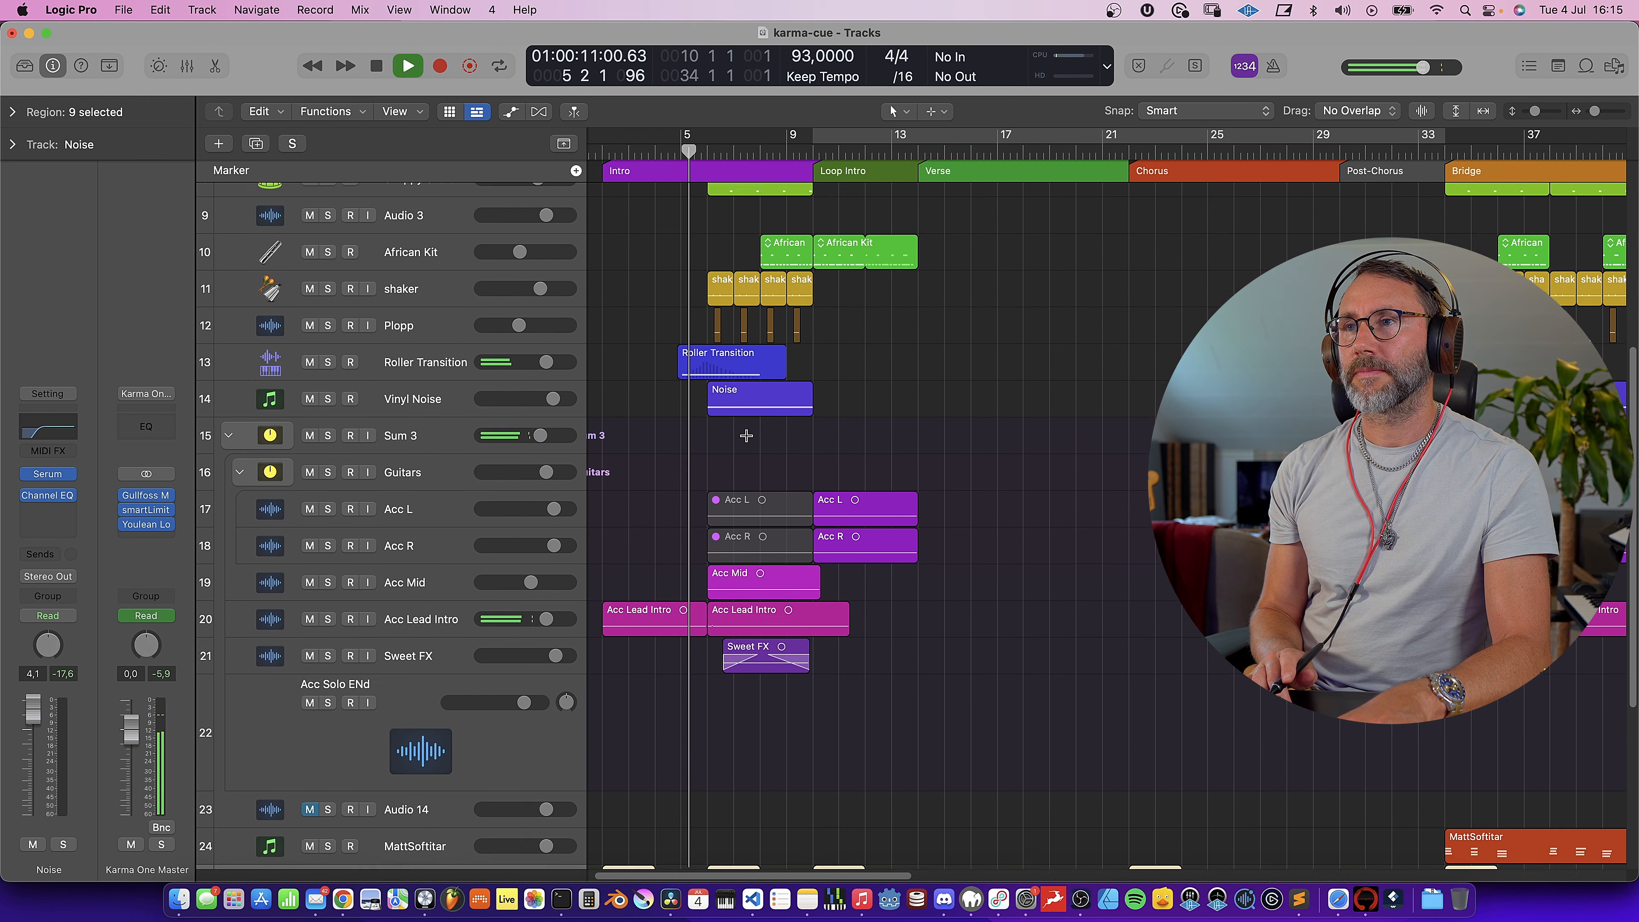
{"action": "scroll", "coordinate": [747, 436], "scroll_direction": "up", "scroll_amount": 6}
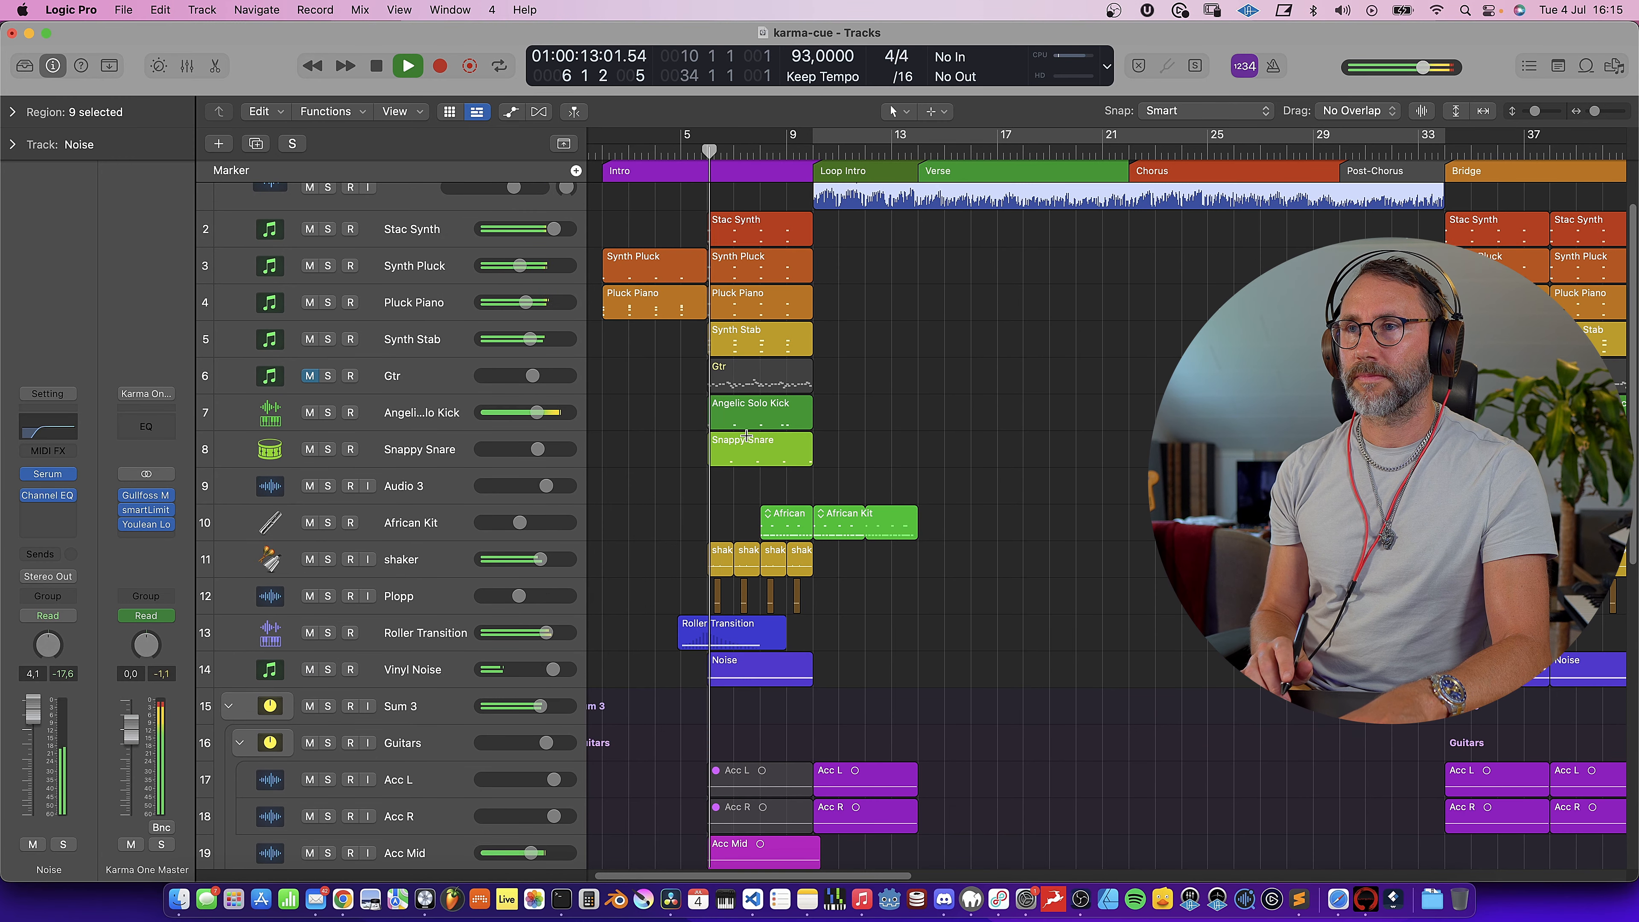
{"action": "scroll", "coordinate": [746, 436], "scroll_direction": "up", "scroll_amount": 2}
{"action": "scroll", "coordinate": [747, 436], "scroll_direction": "left", "scroll_amount": 2}
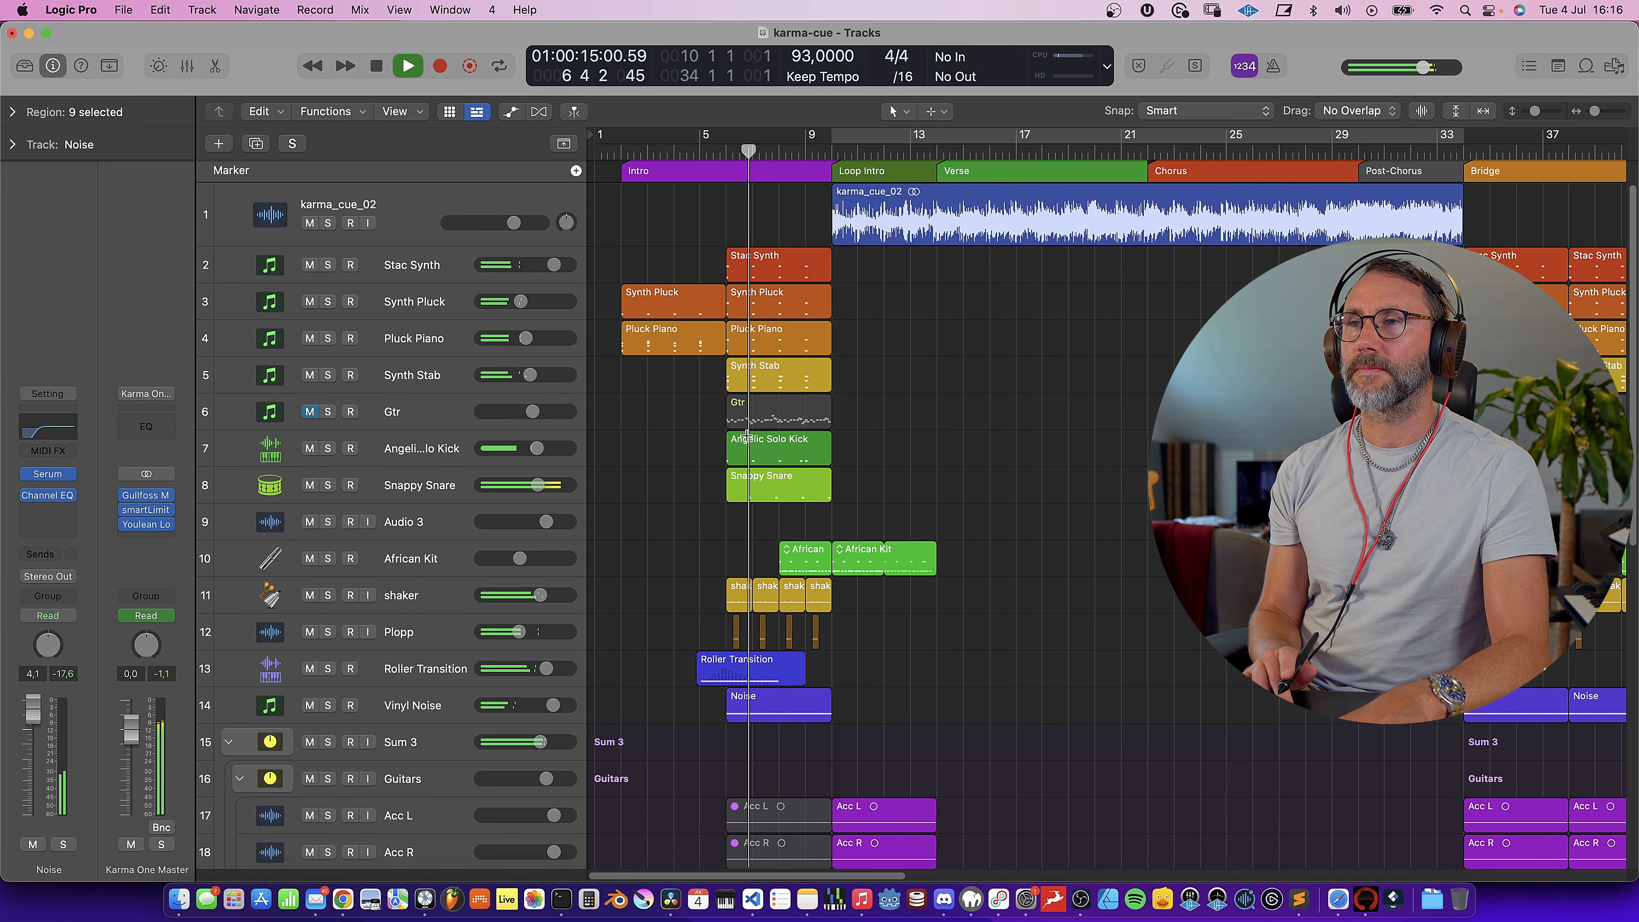
{"action": "key", "text": "space"}
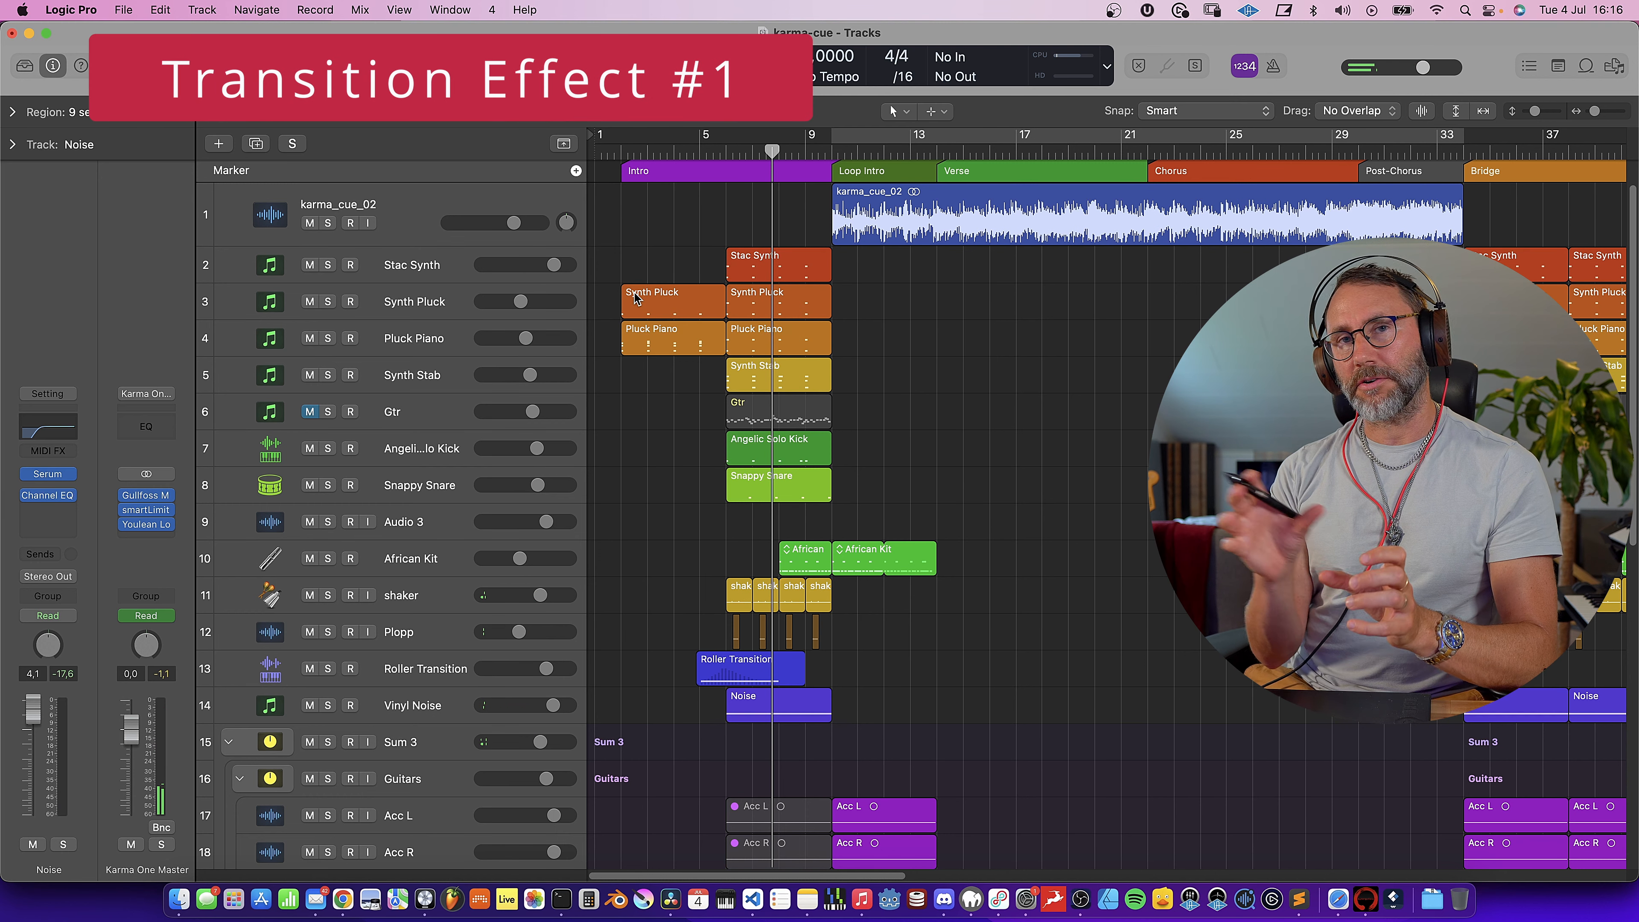
- Select the Roller Transition region in the Intro and its track to show the channel strip
{"action": "left_click", "coordinate": [727, 669]}
{"action": "scroll", "coordinate": [756, 667], "scroll_direction": "down", "scroll_amount": 4}
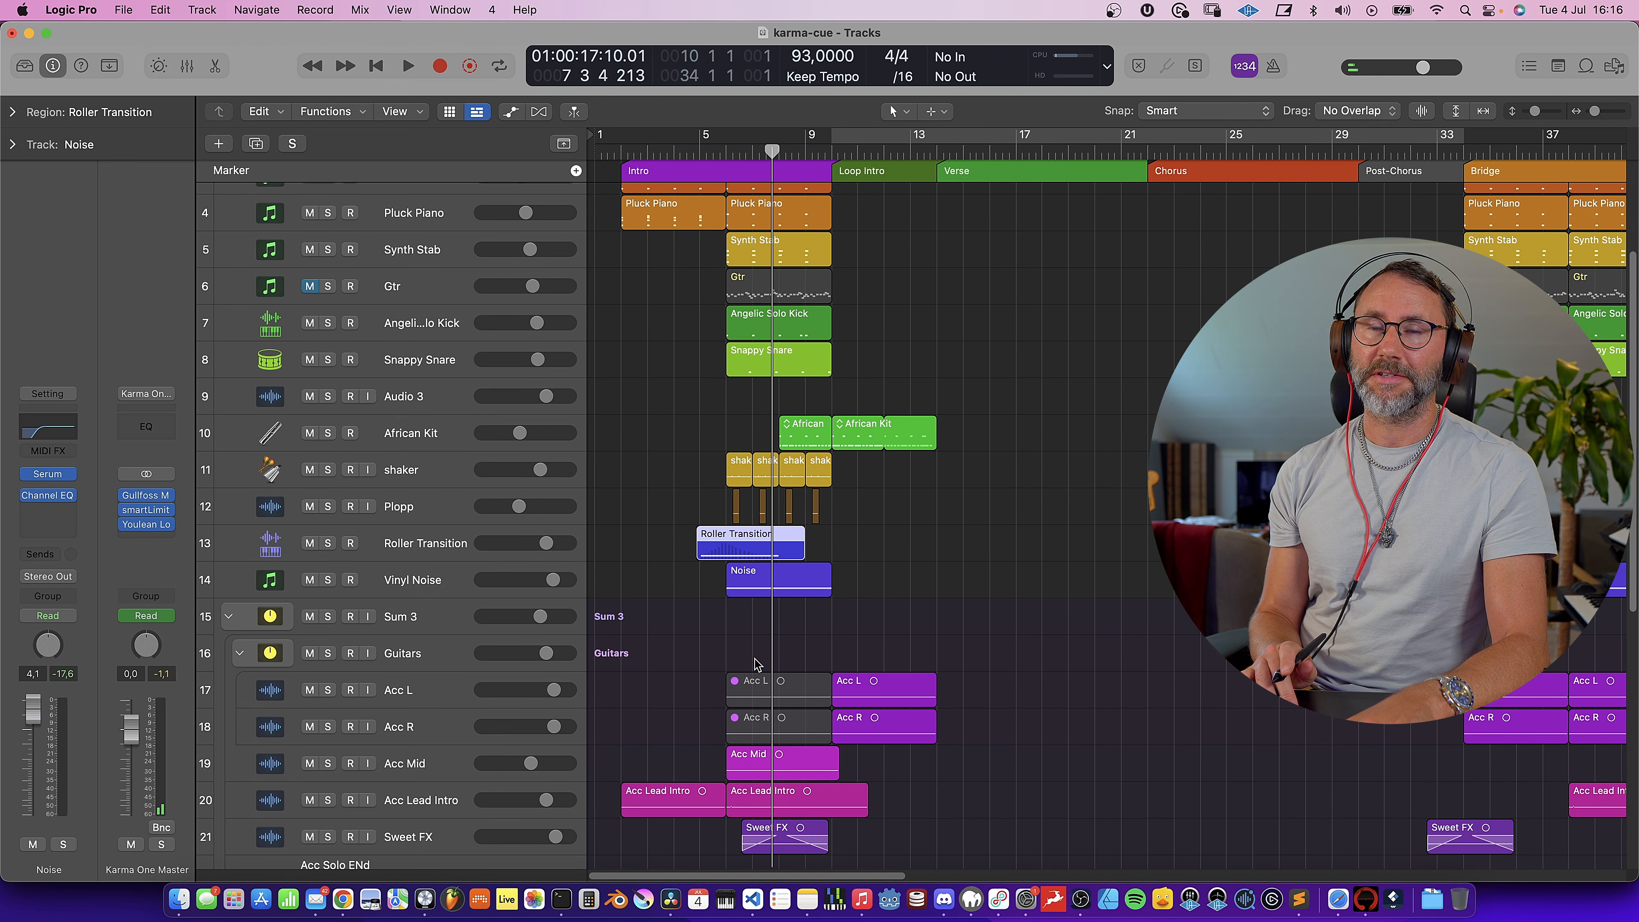
{"action": "scroll", "coordinate": [757, 665], "scroll_direction": "down", "scroll_amount": 1}
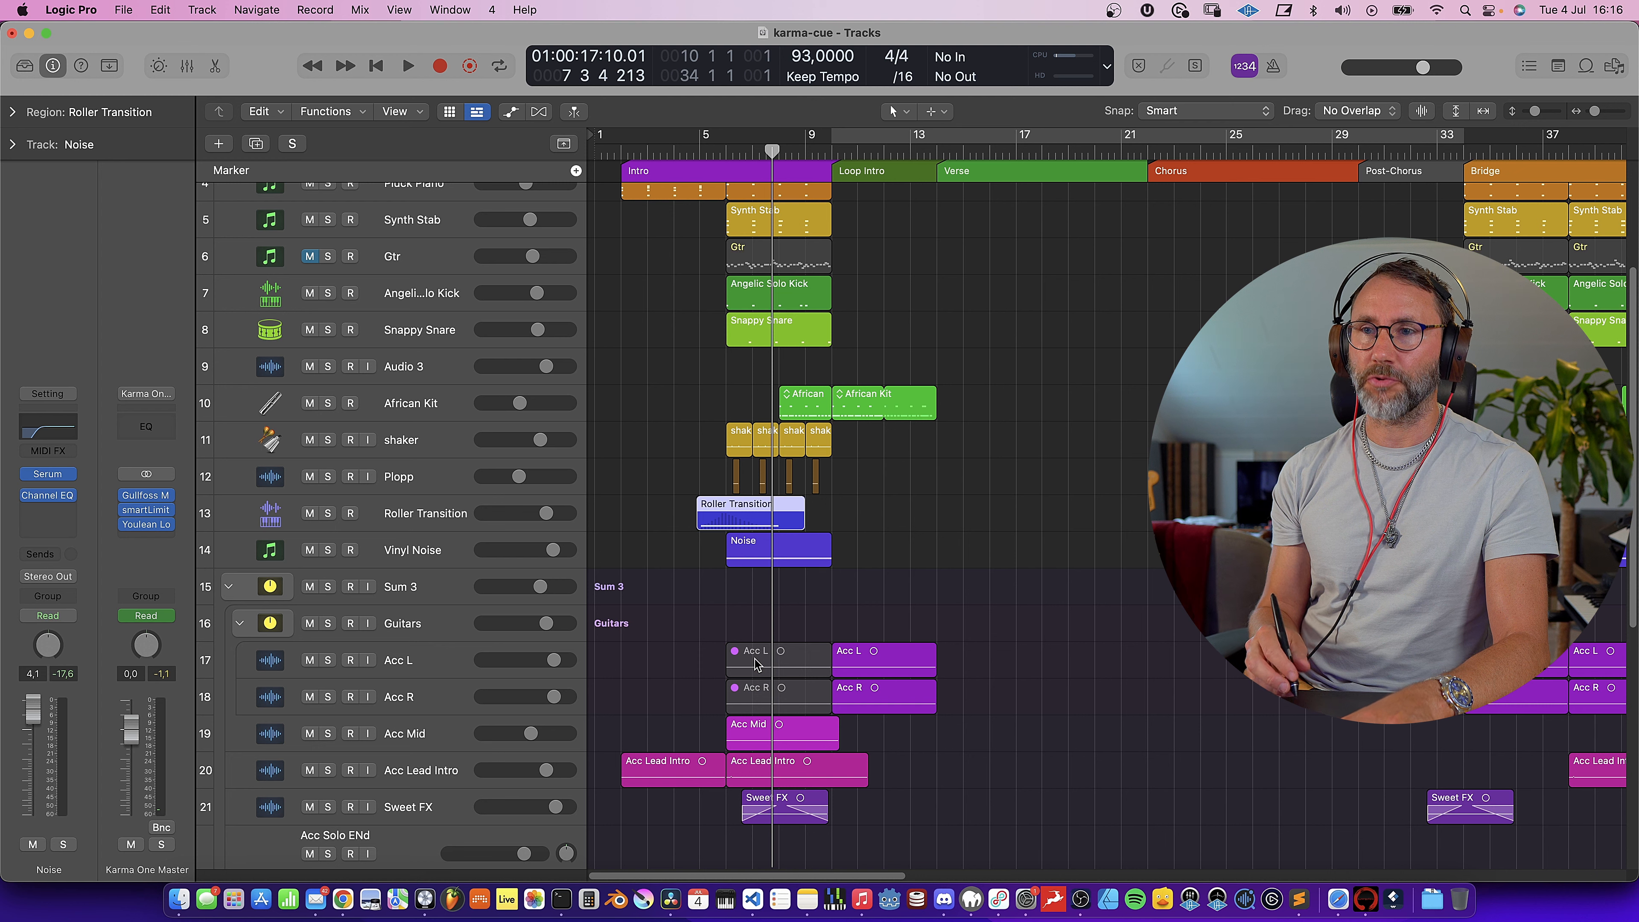
{"action": "left_click", "coordinate": [434, 518]}
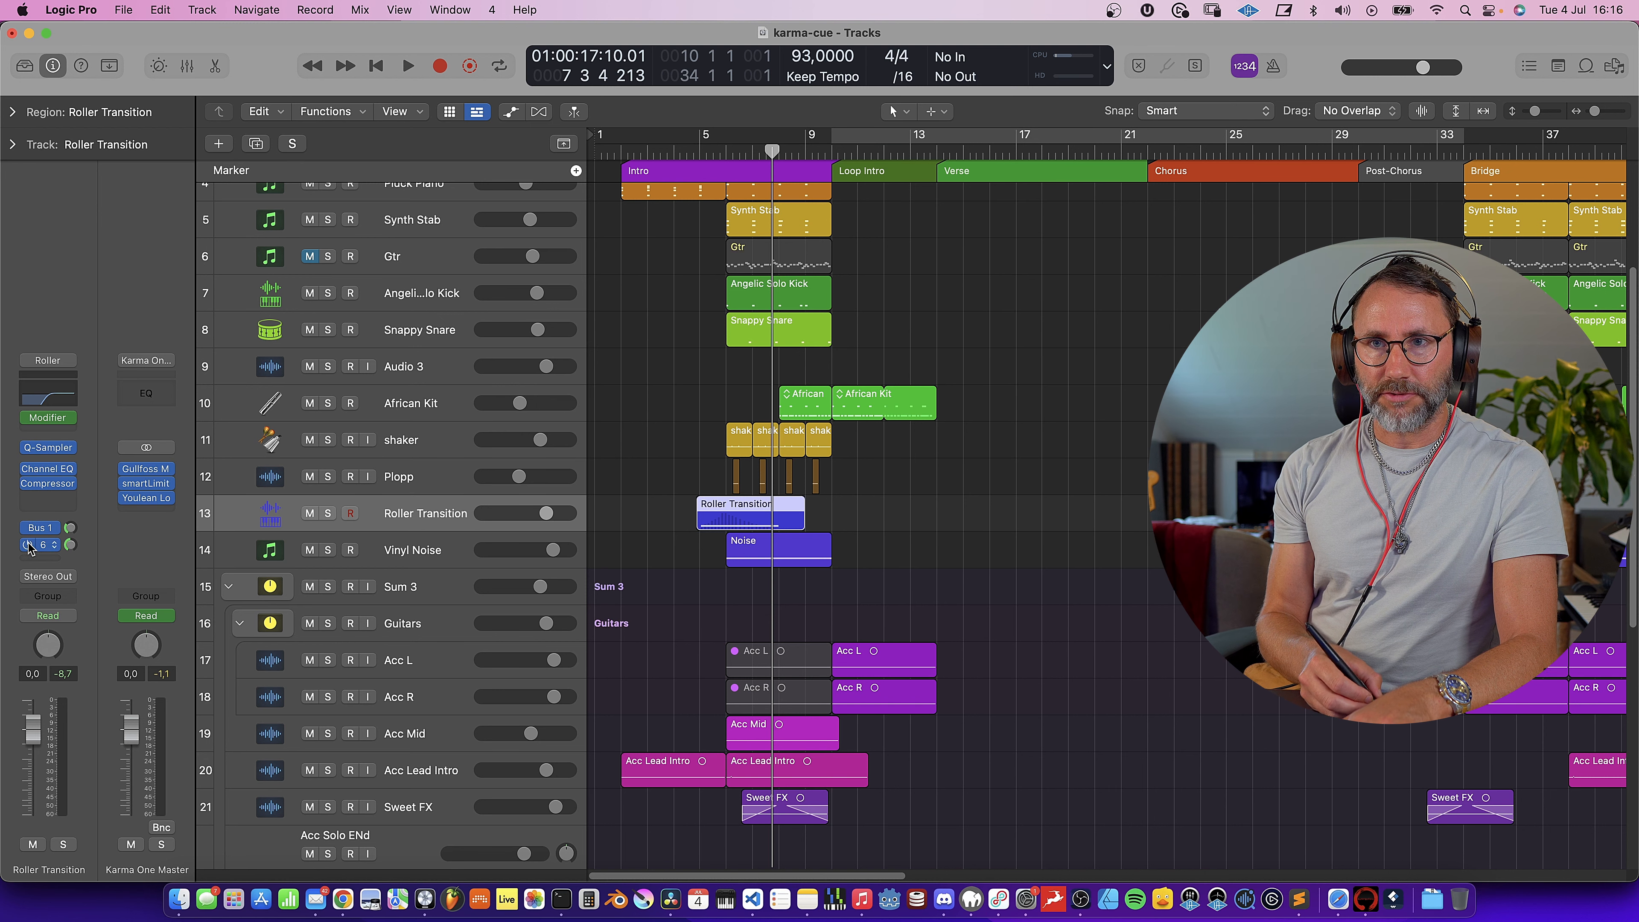
- Bypass the Compressor and Channel EQ inserts on the Roller Transition channel strip
{"action": "left_click", "coordinate": [27, 484]}
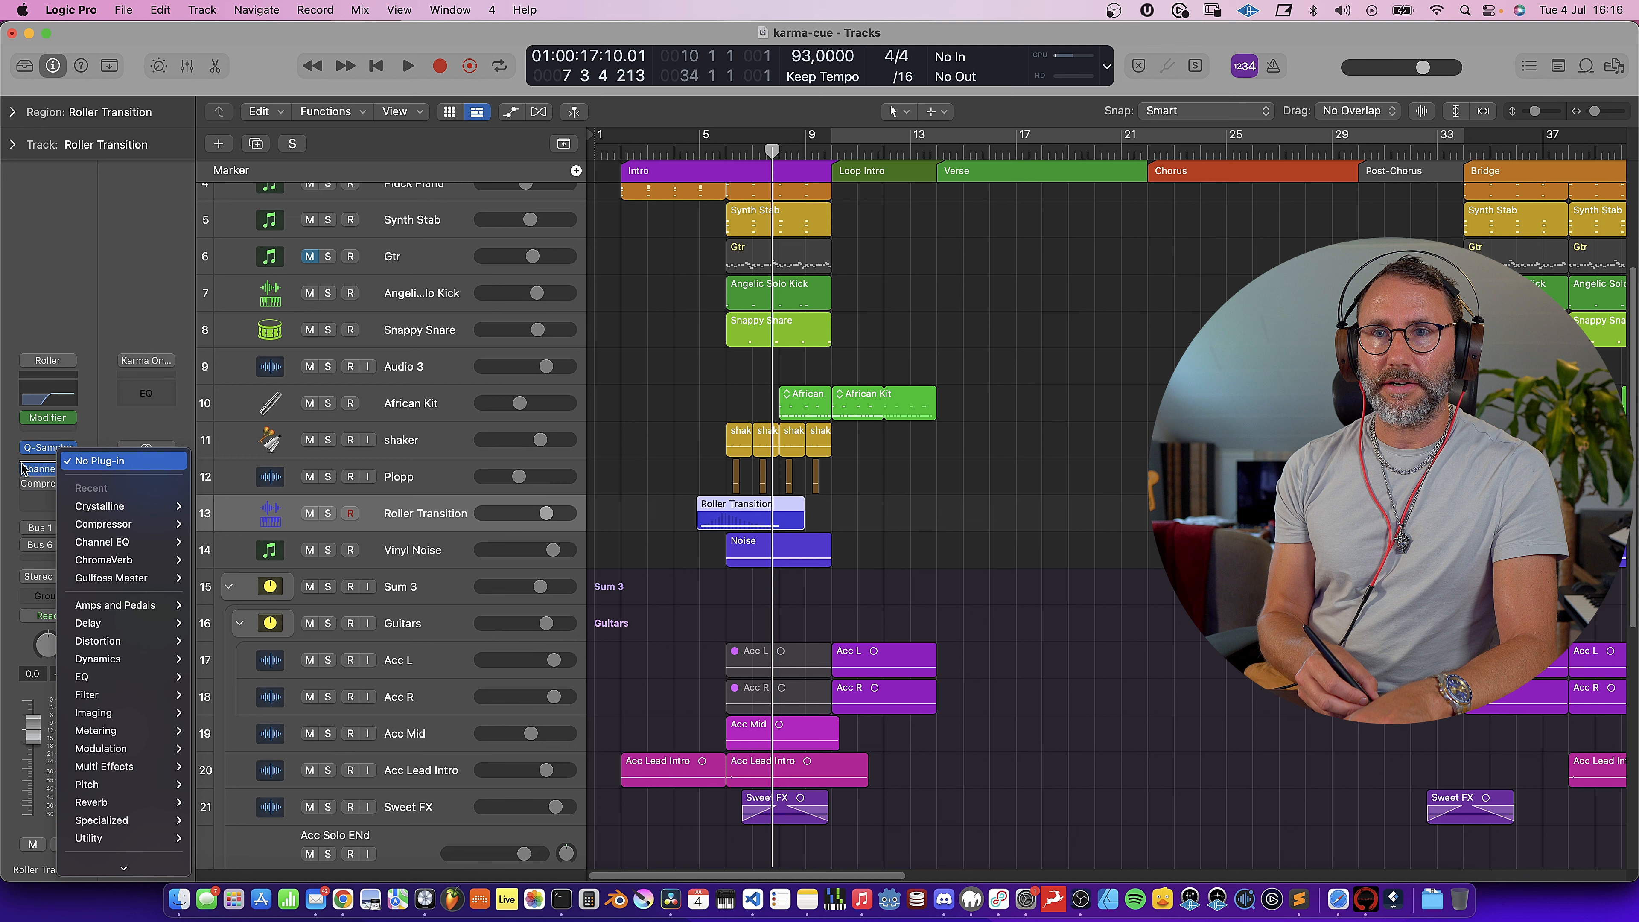
{"action": "left_click", "coordinate": [25, 470]}
{"action": "left_click", "coordinate": [27, 470]}
- Open Roller Transition's Quick Sampler, audition Roller.aif with the loop mode set to No Loop and back to Forward, and close the plug-in
{"action": "left_click", "coordinate": [51, 448]}
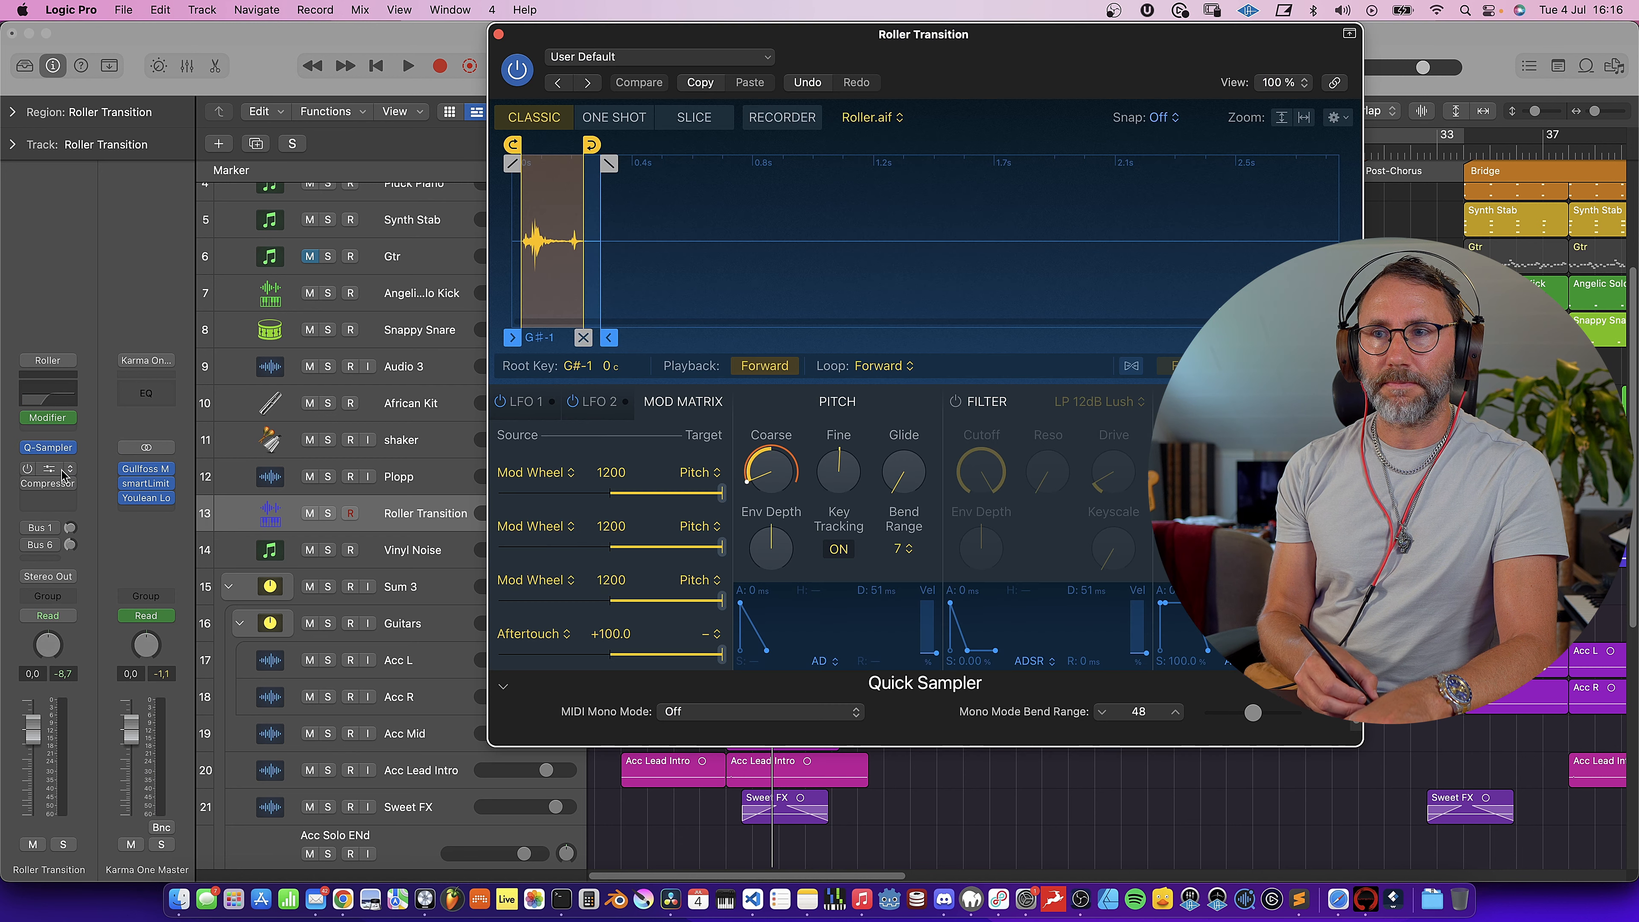
{"action": "left_click", "coordinate": [881, 366]}
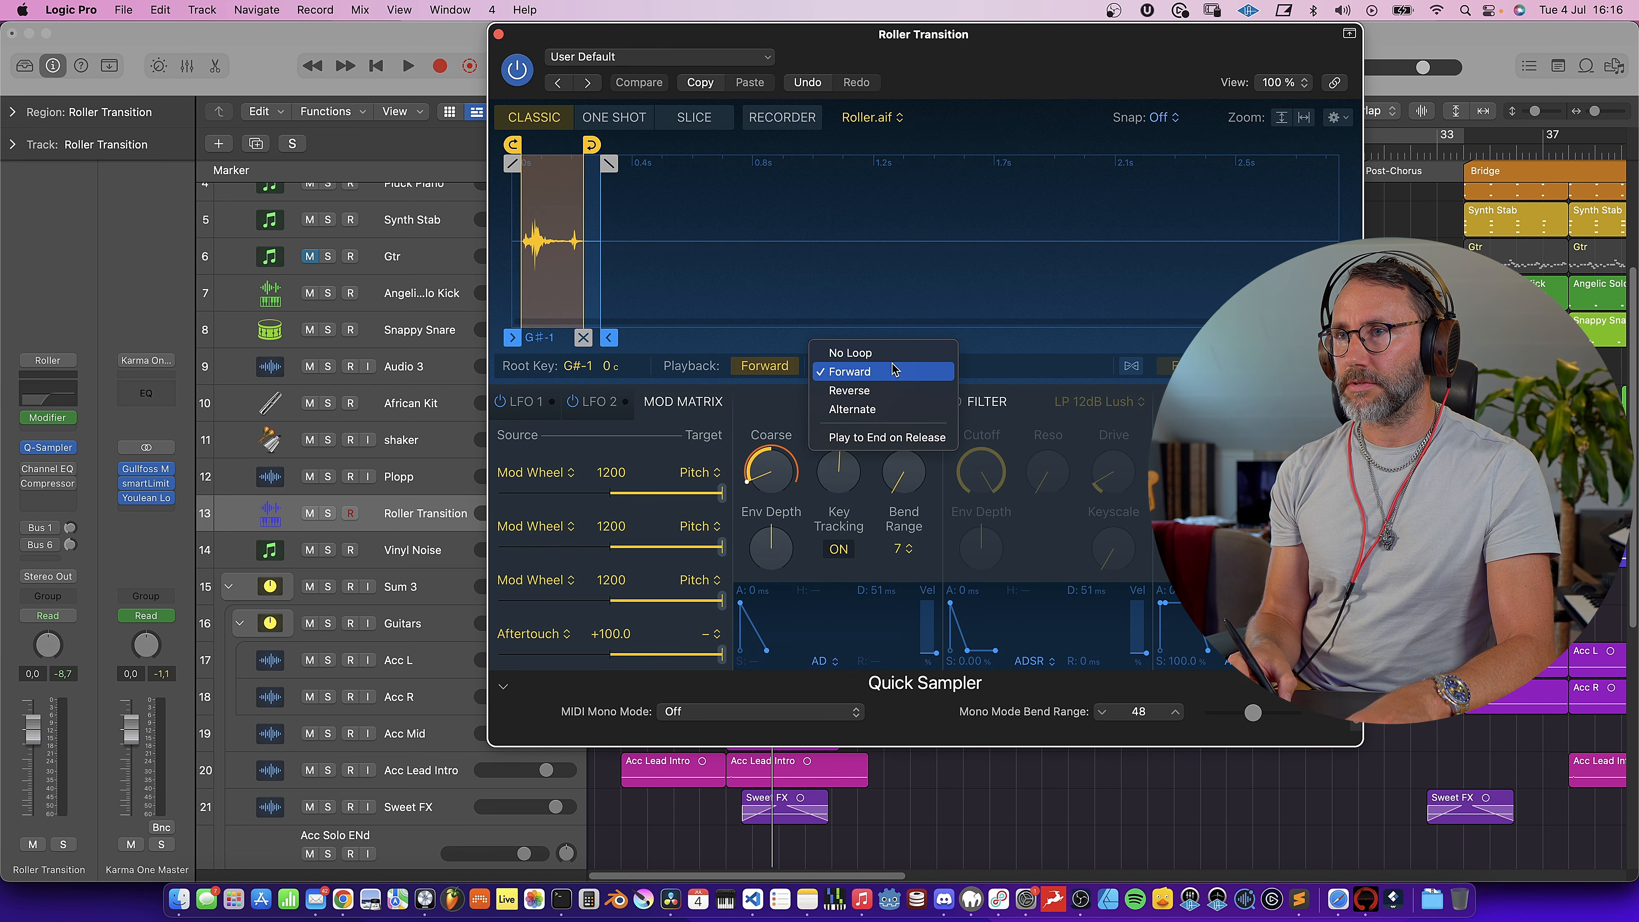
{"action": "left_click", "coordinate": [889, 353]}
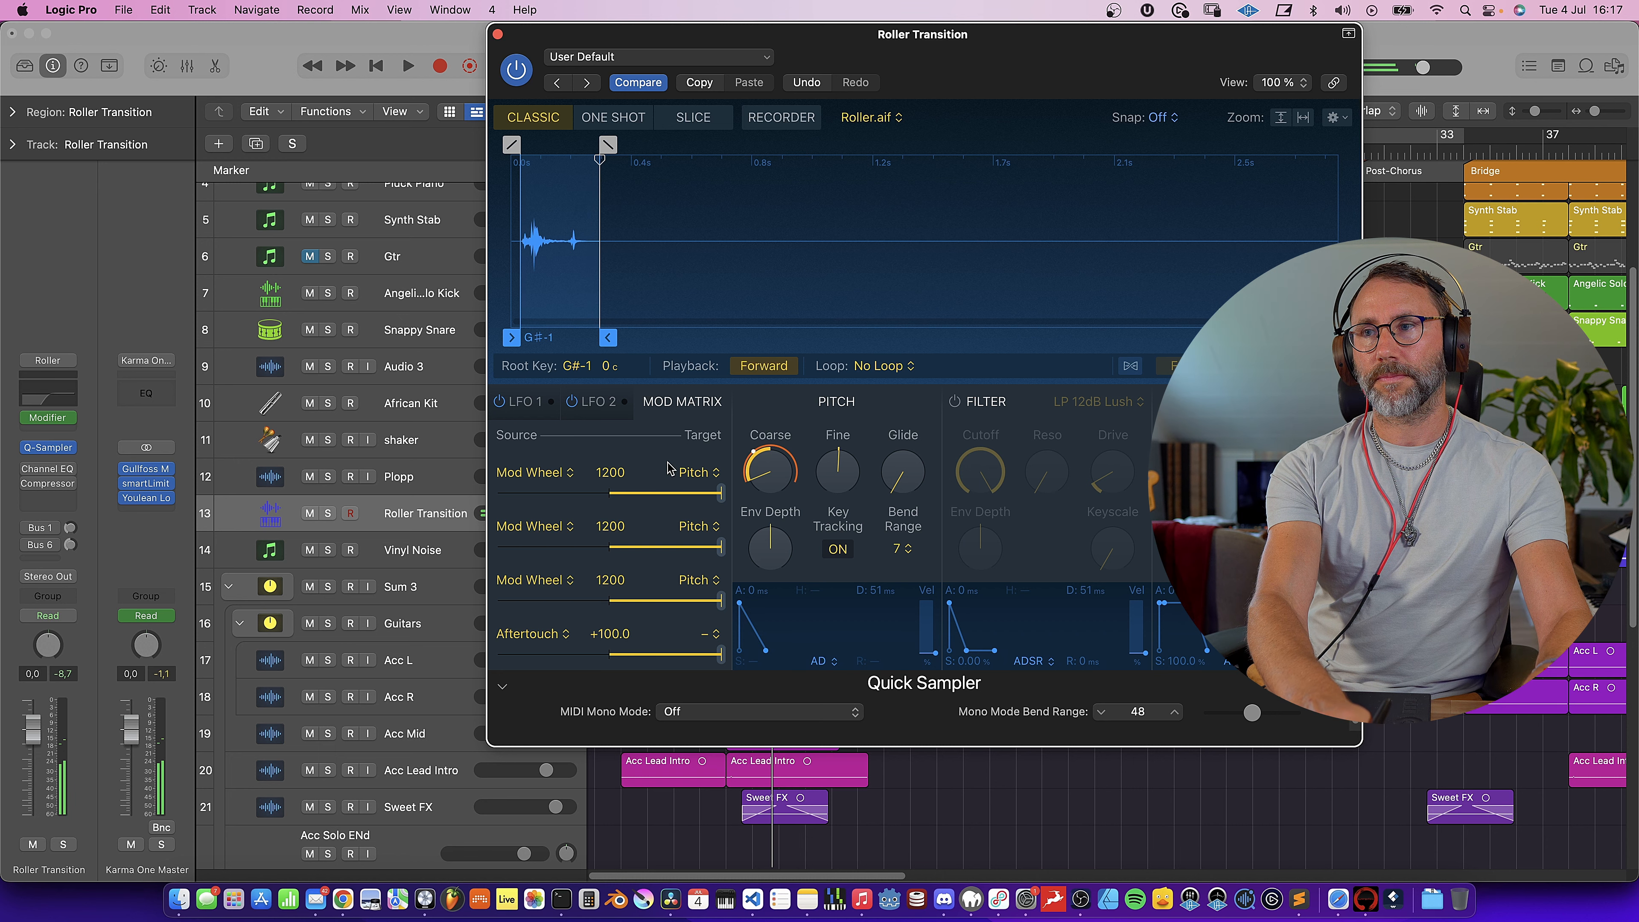
{"action": "left_click", "coordinate": [895, 367]}
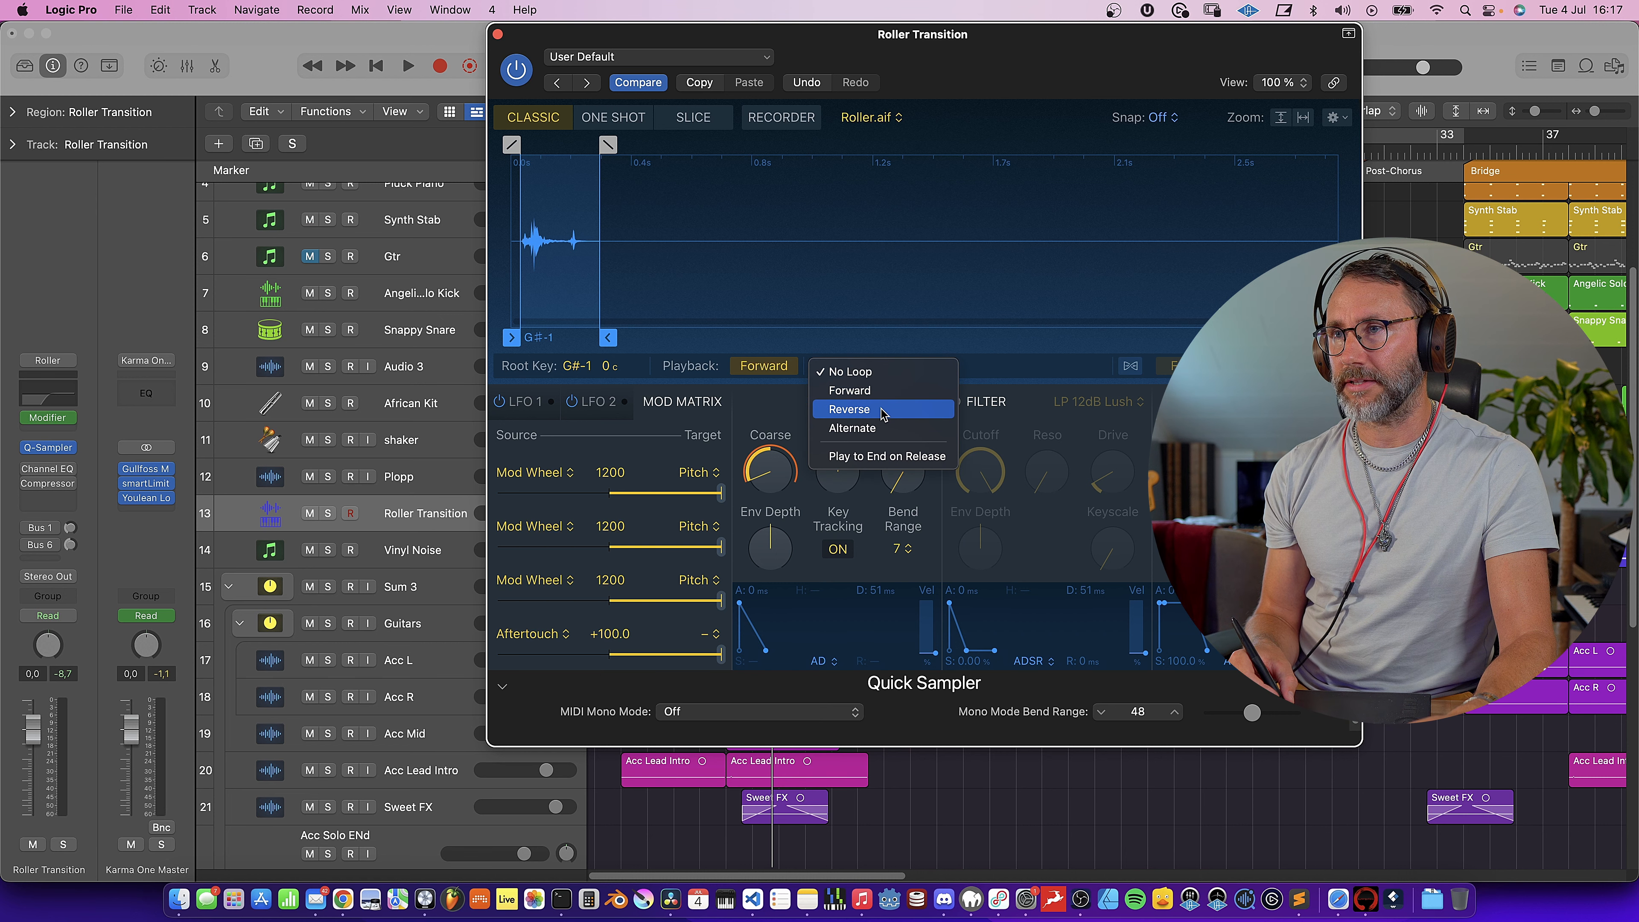
{"action": "left_click", "coordinate": [886, 391]}
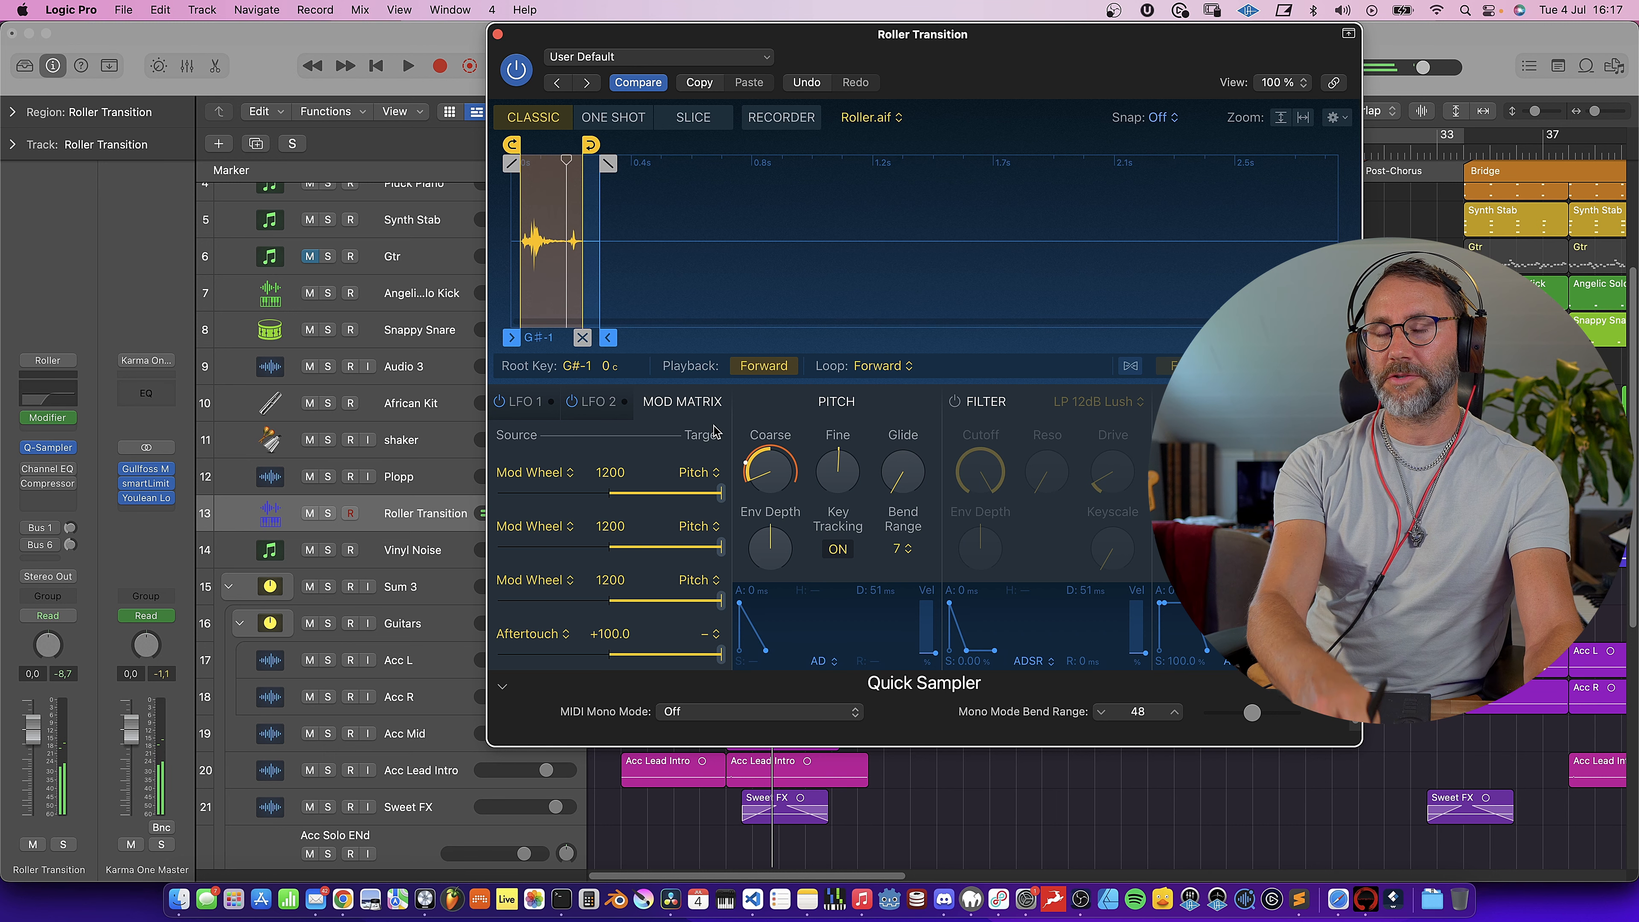
{"action": "left_click", "coordinate": [498, 34]}
- Check the Modifier's Mod Wheel to Volume assignment, and reactivate and view the Channel EQ on Roller Transition, closing both plug-in windows
{"action": "left_click", "coordinate": [52, 419]}
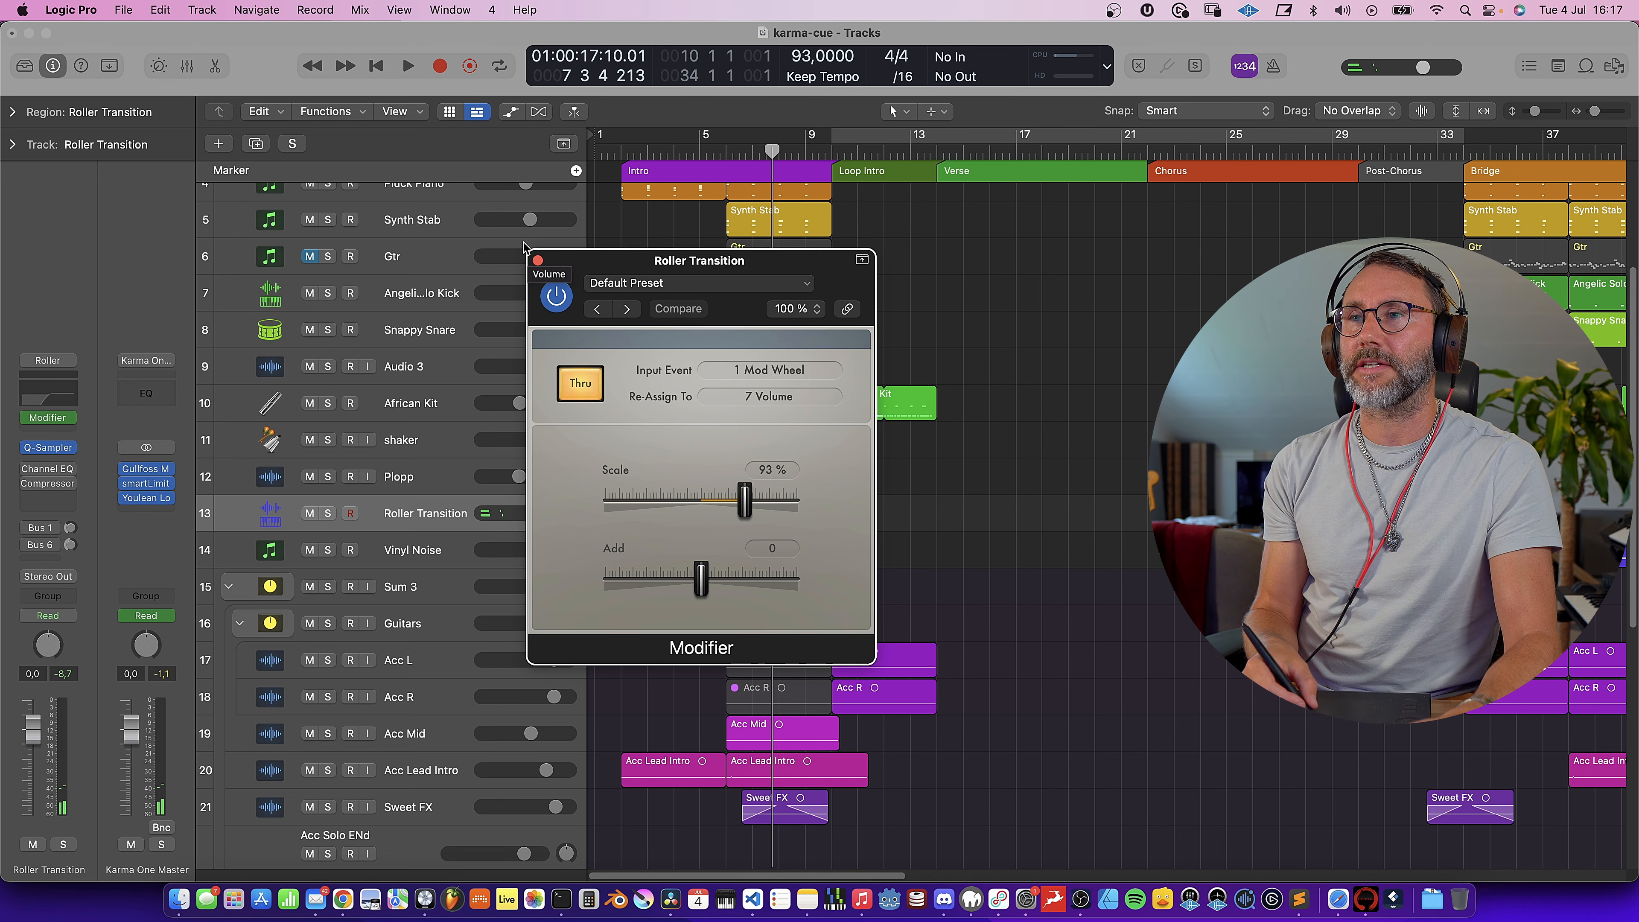
{"action": "left_click", "coordinate": [537, 259]}
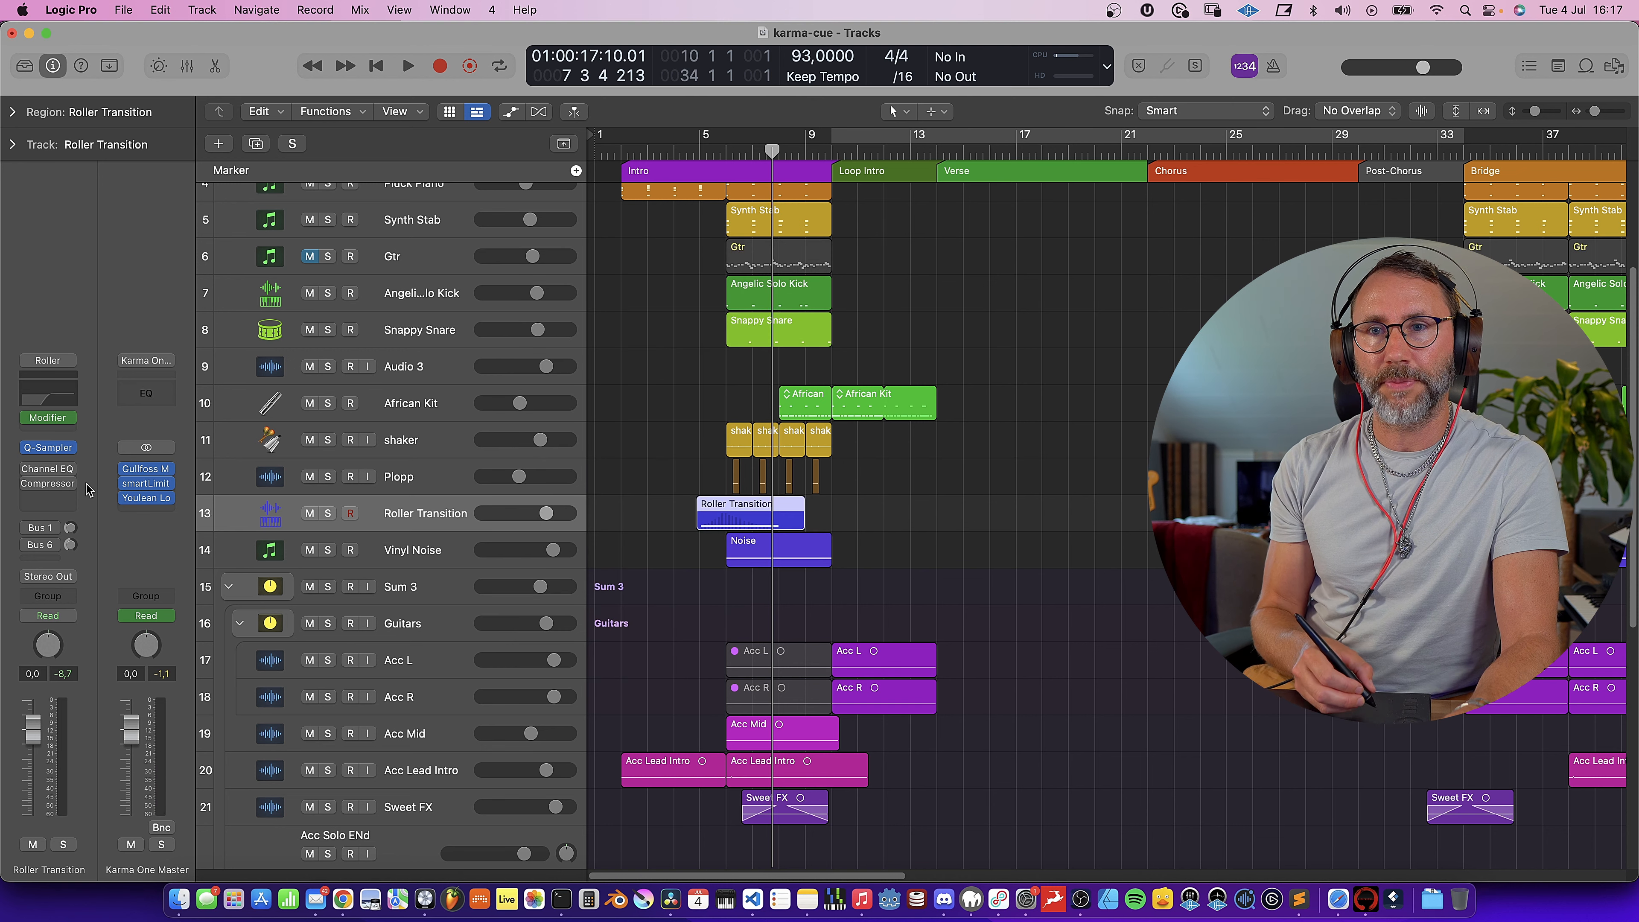
{"action": "left_click", "coordinate": [25, 470]}
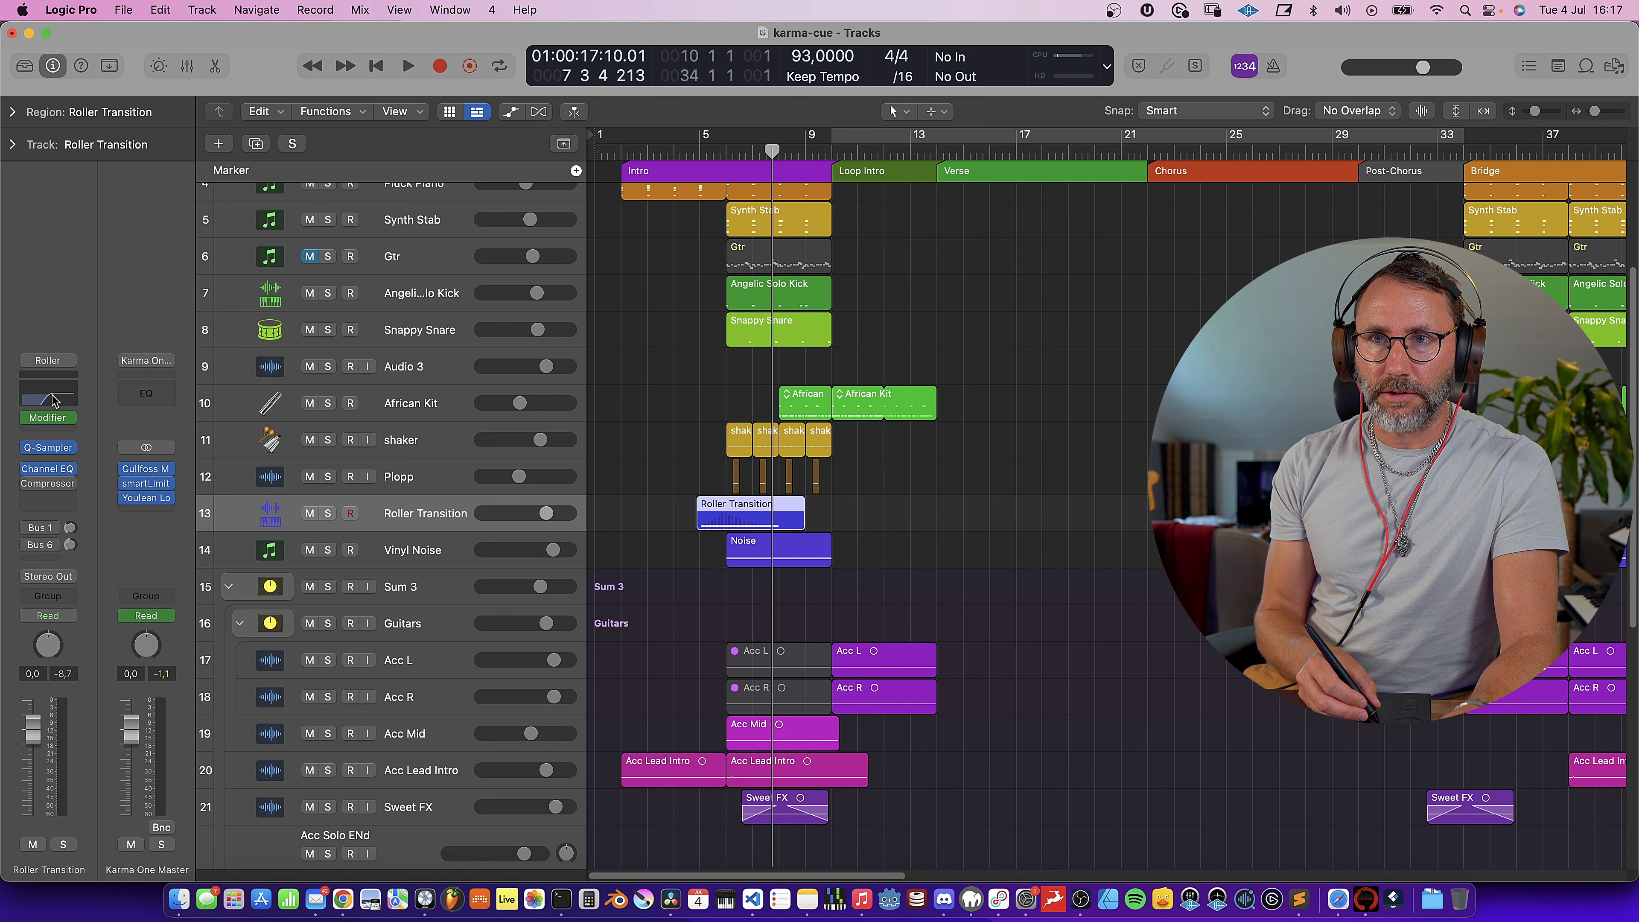
{"action": "left_click", "coordinate": [48, 472]}
{"action": "left_click", "coordinate": [544, 259]}
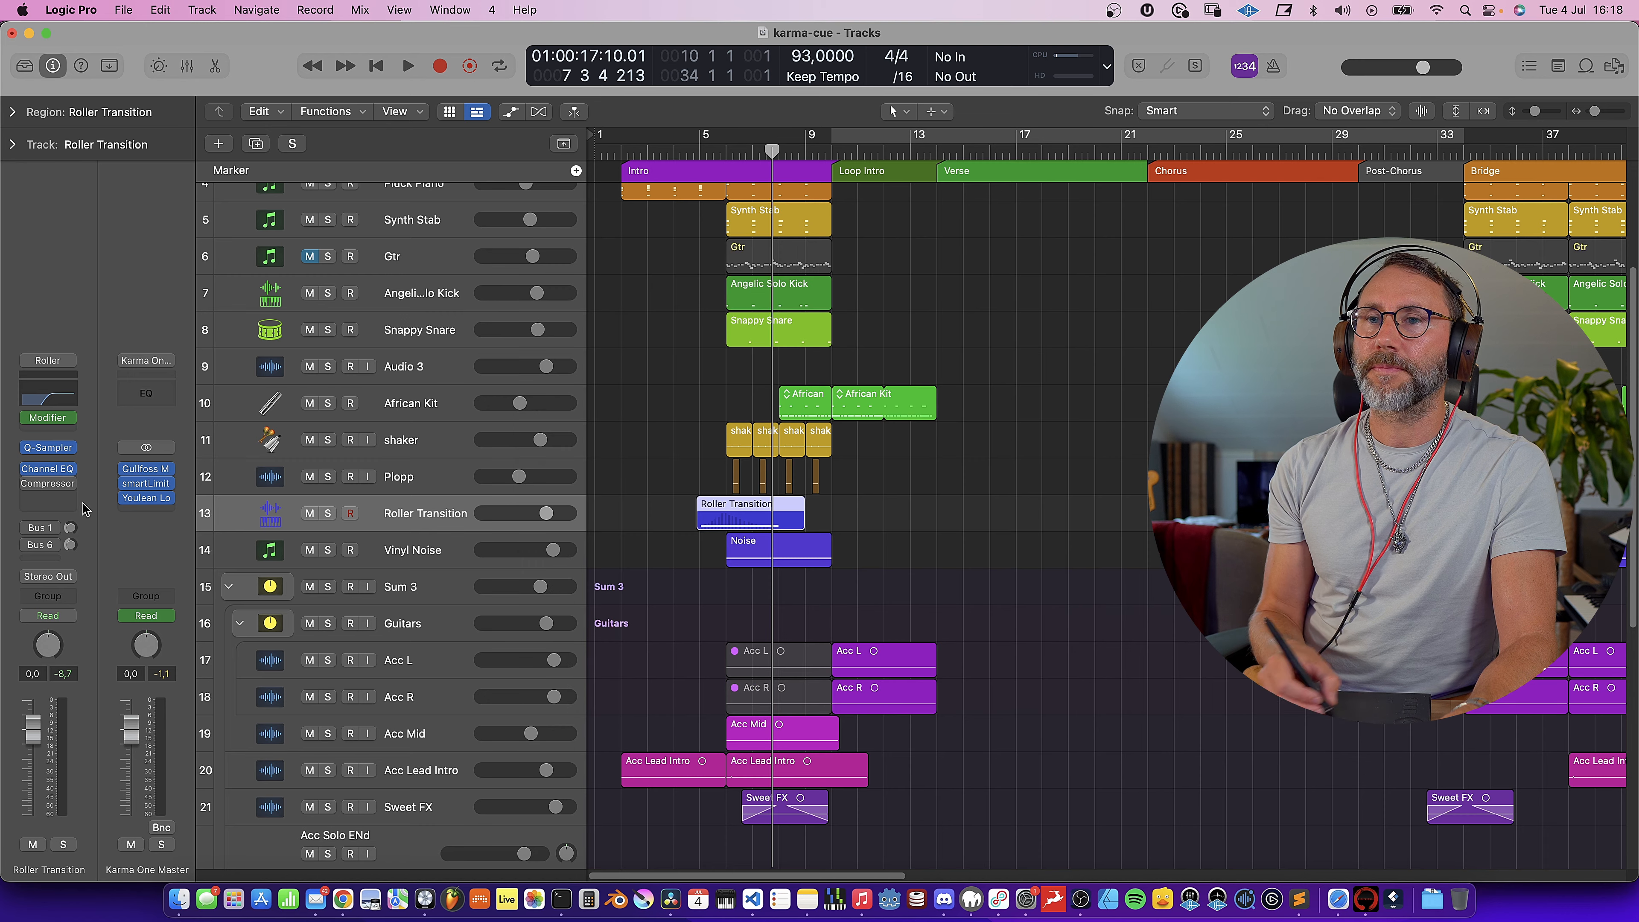
- Reactivate Roller Transition's Compressor and Bus 1 send, and show the Space Designer reverb on Aux 2
{"action": "left_click", "coordinate": [42, 530]}
{"action": "left_click", "coordinate": [56, 523]}
{"action": "left_click", "coordinate": [155, 485]}
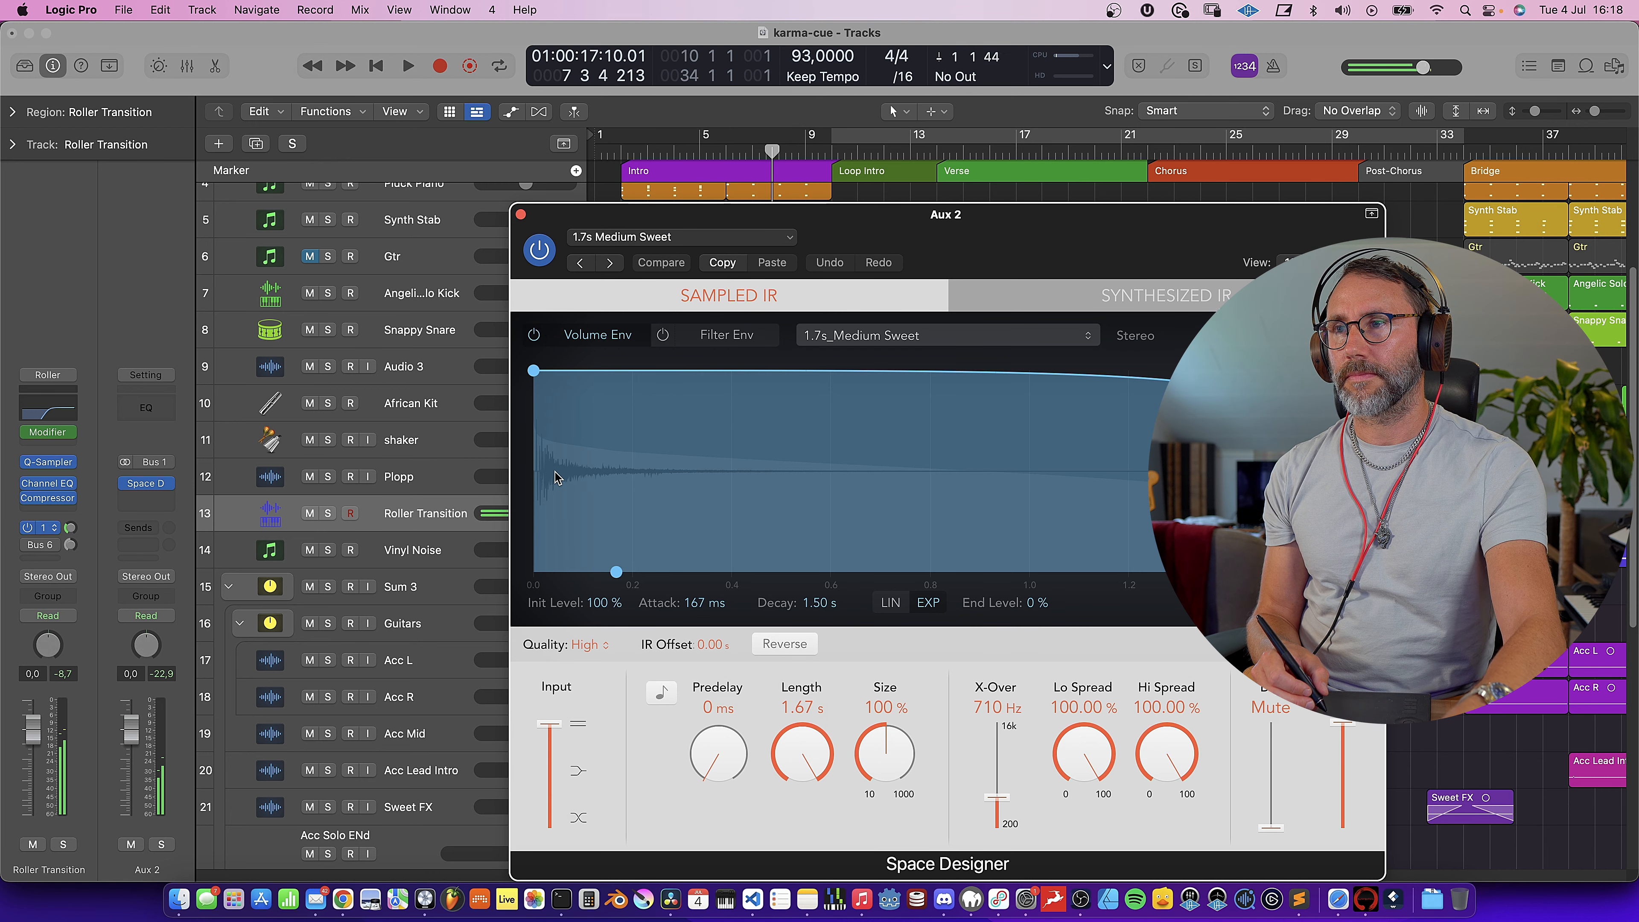
- Reactivate the Bus 6 send, view the BLEASS Delay on Aux 6, and close the open plug-in windows
{"action": "left_click", "coordinate": [40, 545]}
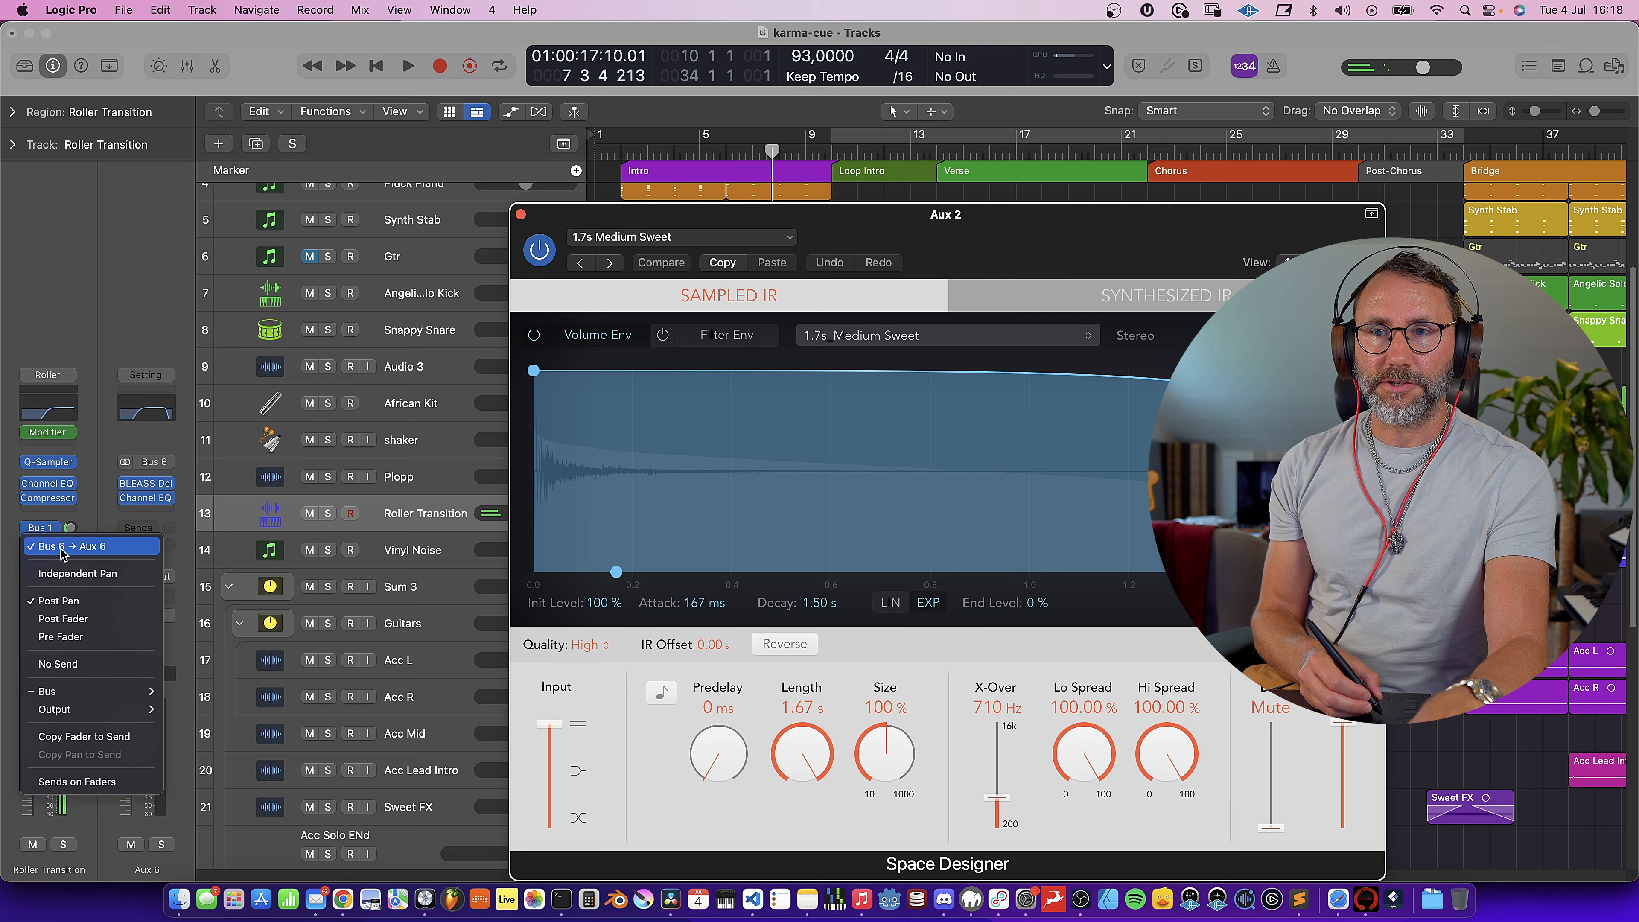
{"action": "left_click", "coordinate": [138, 481]}
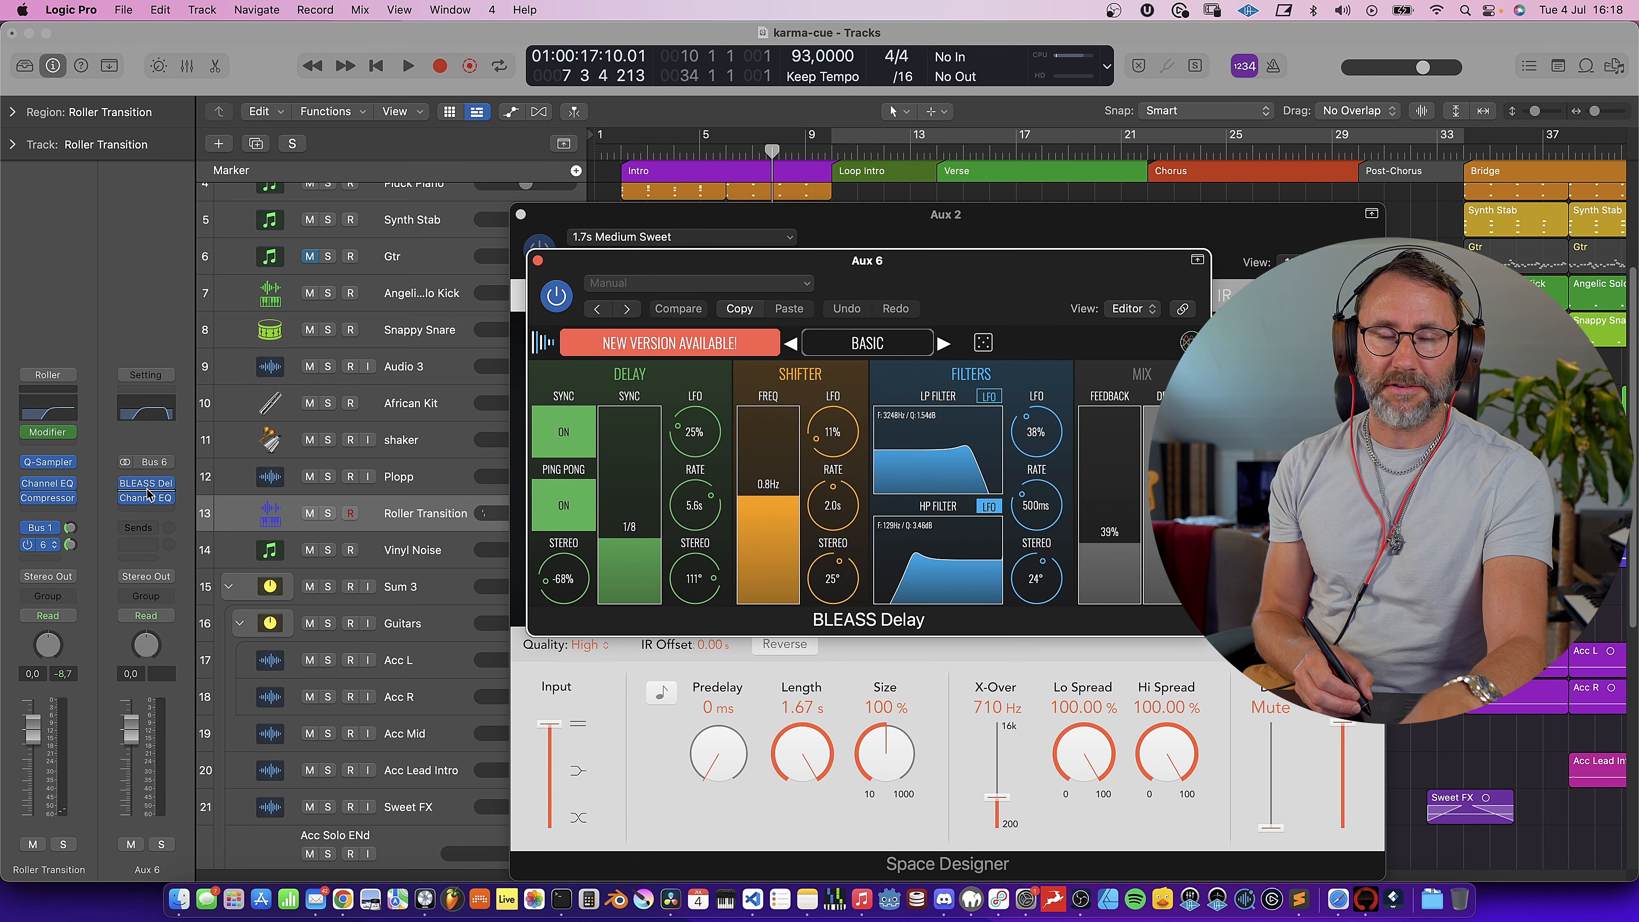
{"action": "left_click_drag", "start_coordinate": [845, 274], "coordinate": [771, 155]}
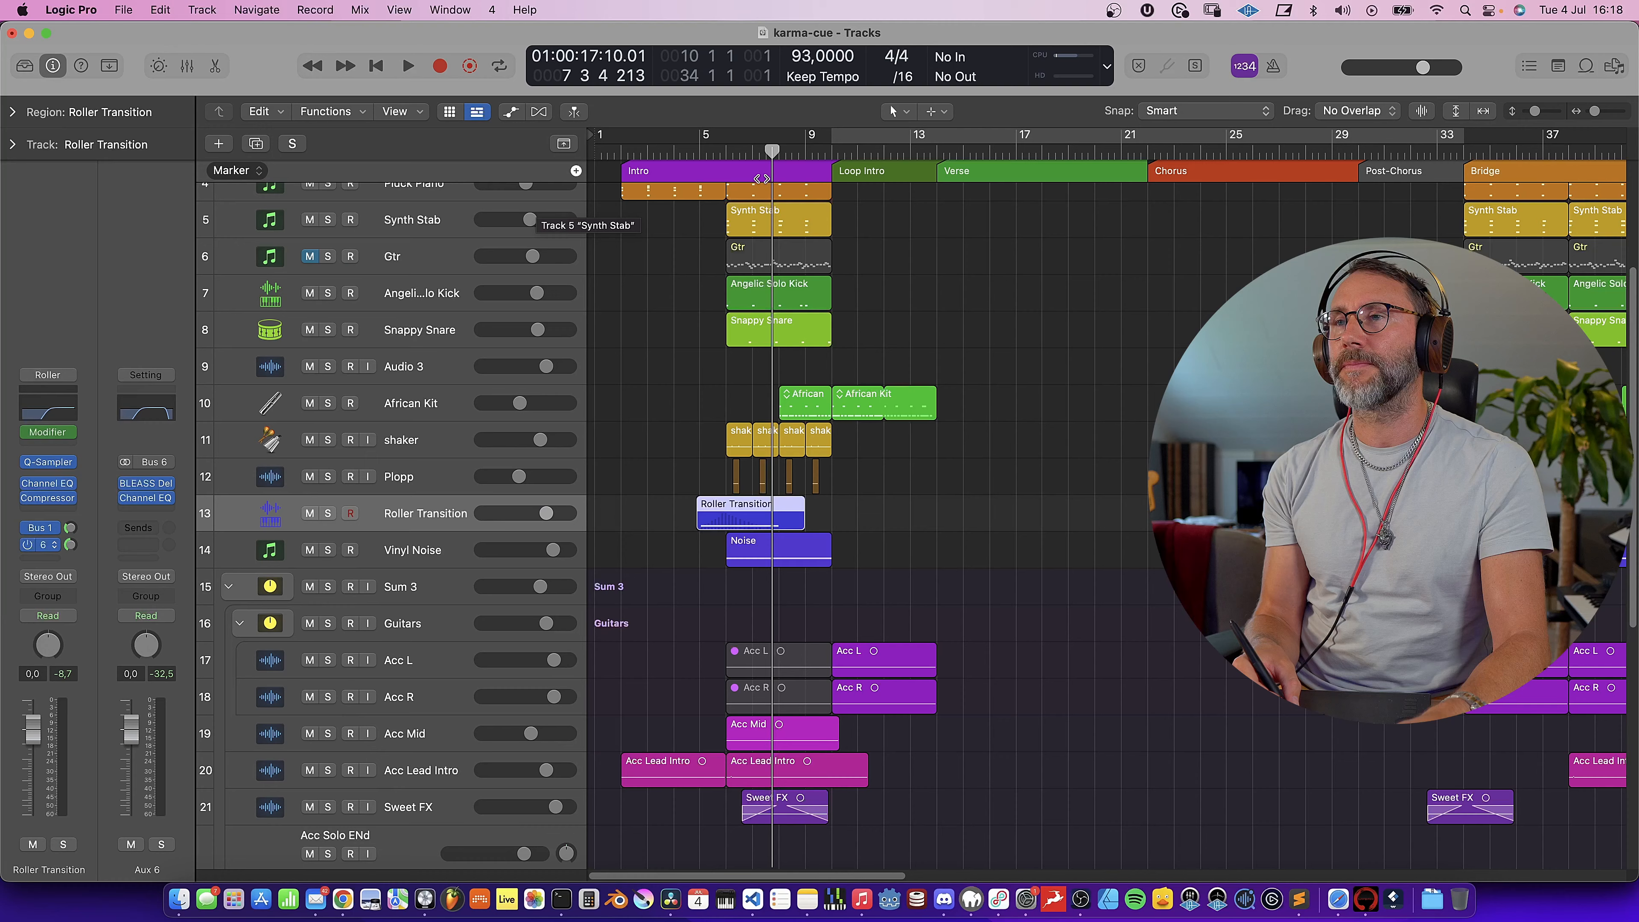
- Move the playhead to bar 5 near the Roller Transition region's start, audition the sound in Quick Sampler with its effects active, and close it
{"action": "left_click", "coordinate": [708, 151]}
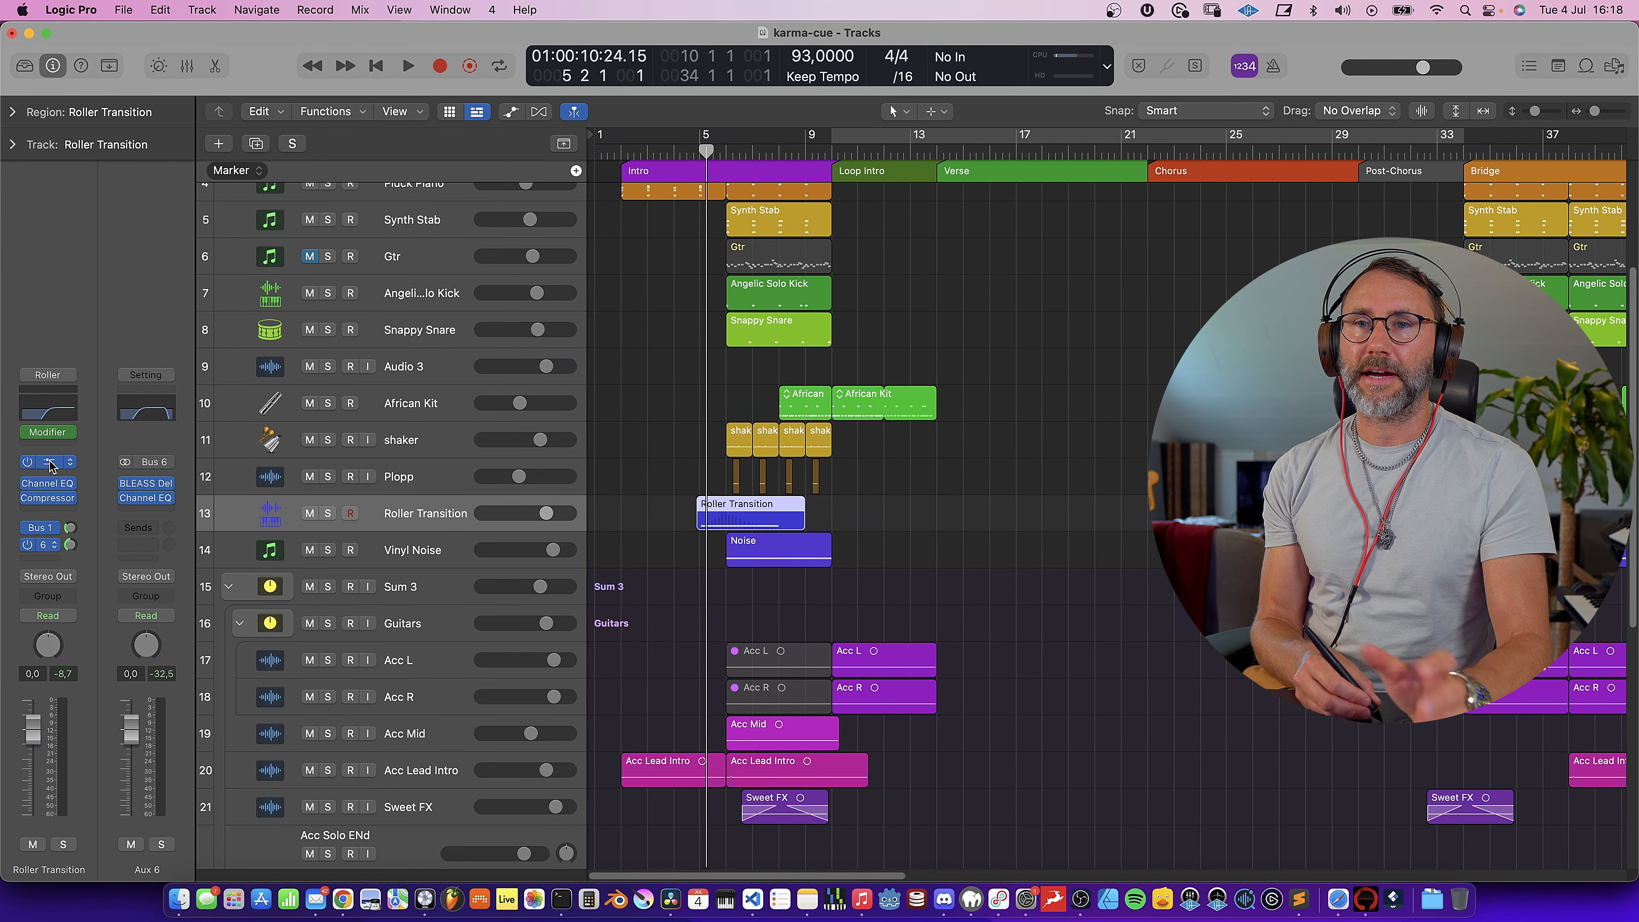
{"action": "left_click", "coordinate": [49, 463]}
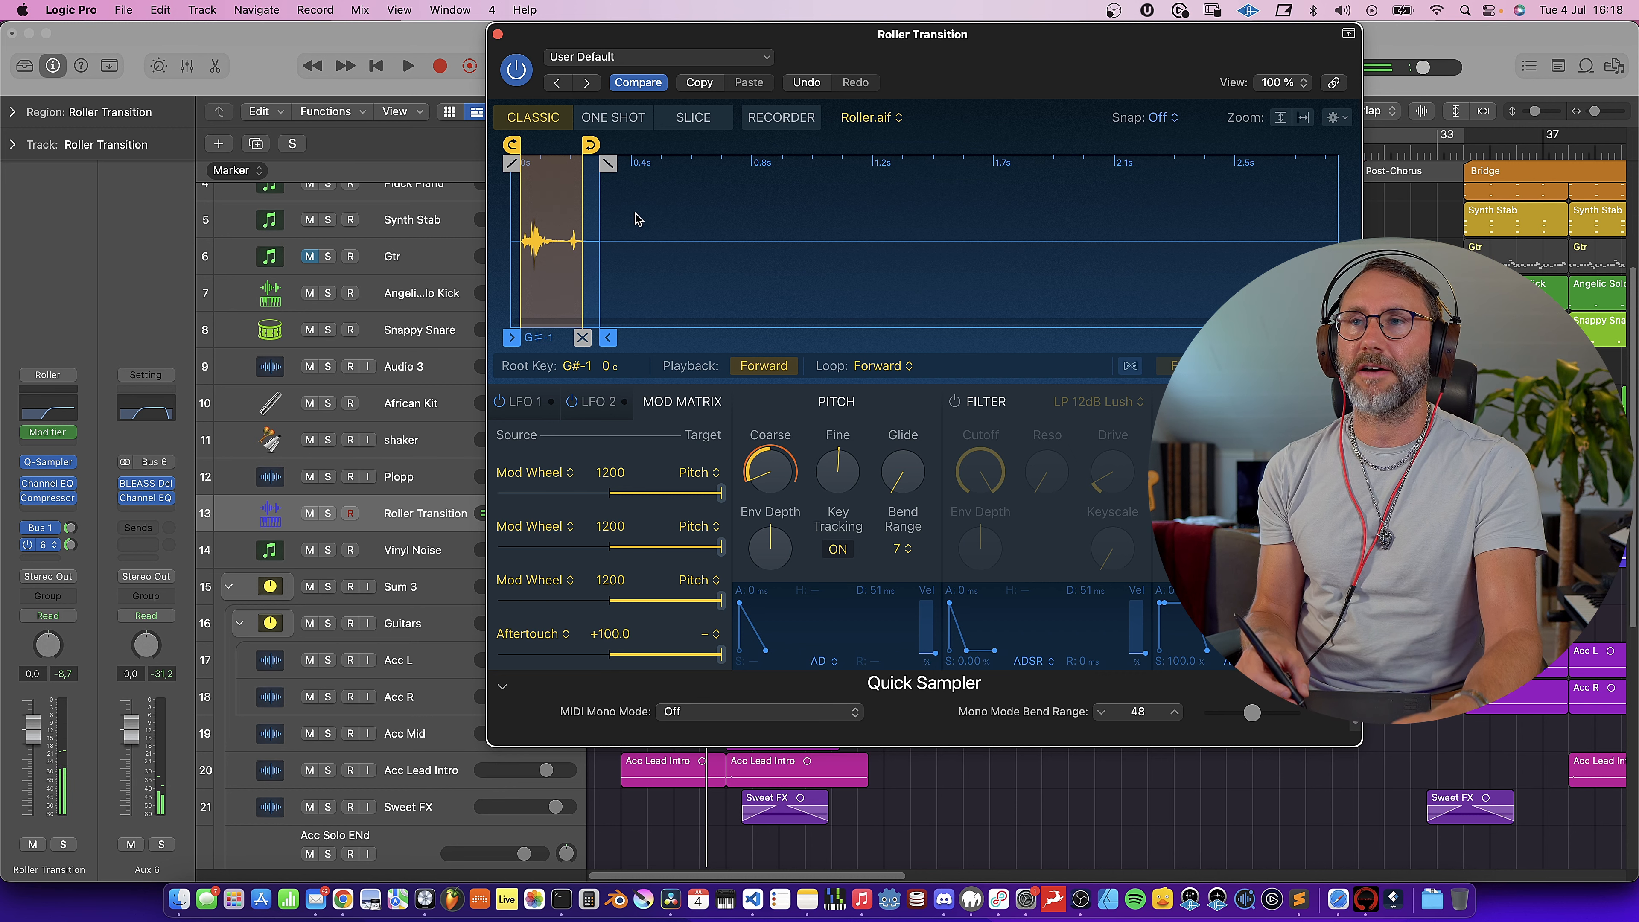
{"action": "left_click", "coordinate": [498, 35]}
- Listen to the Roller Transition with all tracks playing from bar 5, and stop playback near the end of the Intro
{"action": "key", "text": "space"}
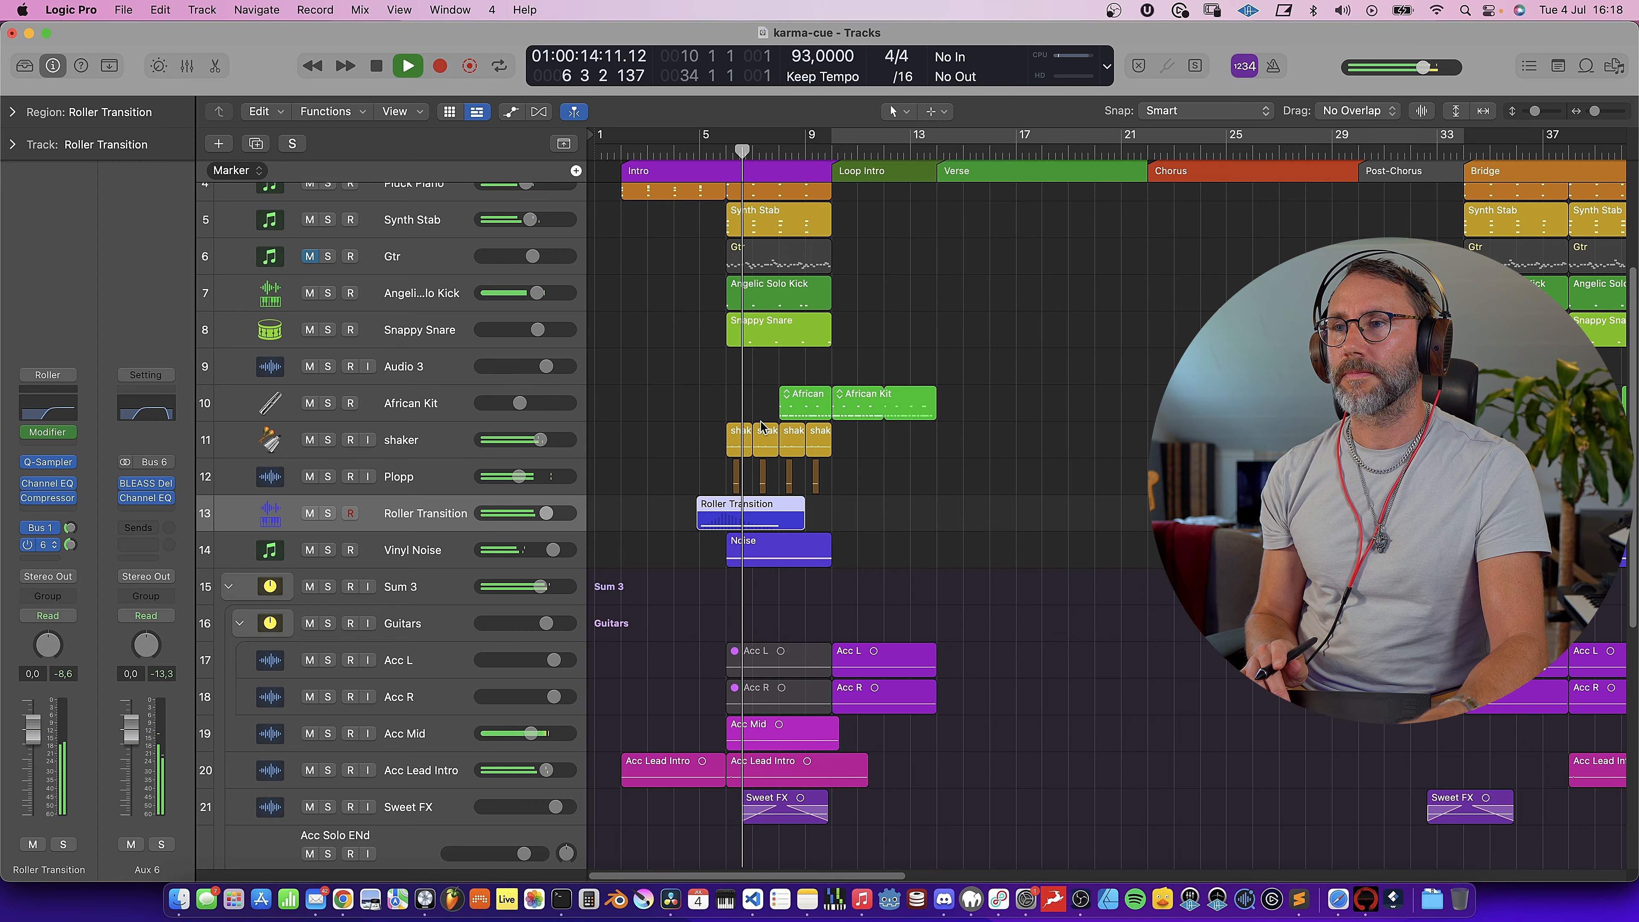
{"action": "scroll", "coordinate": [762, 426], "scroll_direction": "up", "scroll_amount": 5}
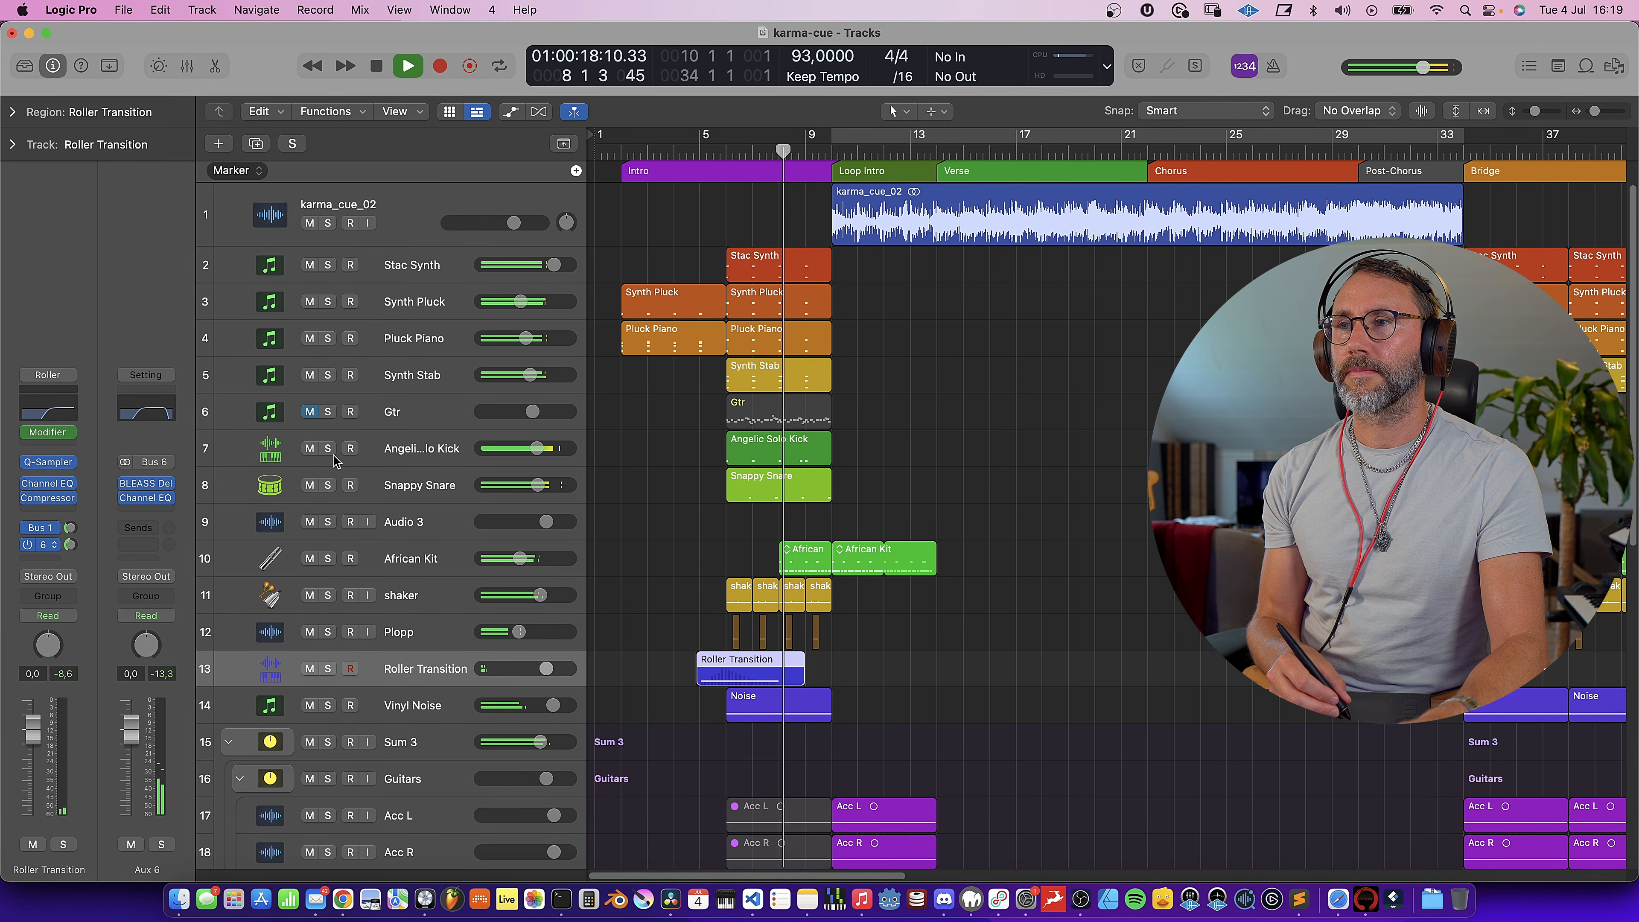
{"action": "scroll", "coordinate": [822, 498], "scroll_direction": "down", "scroll_amount": 10}
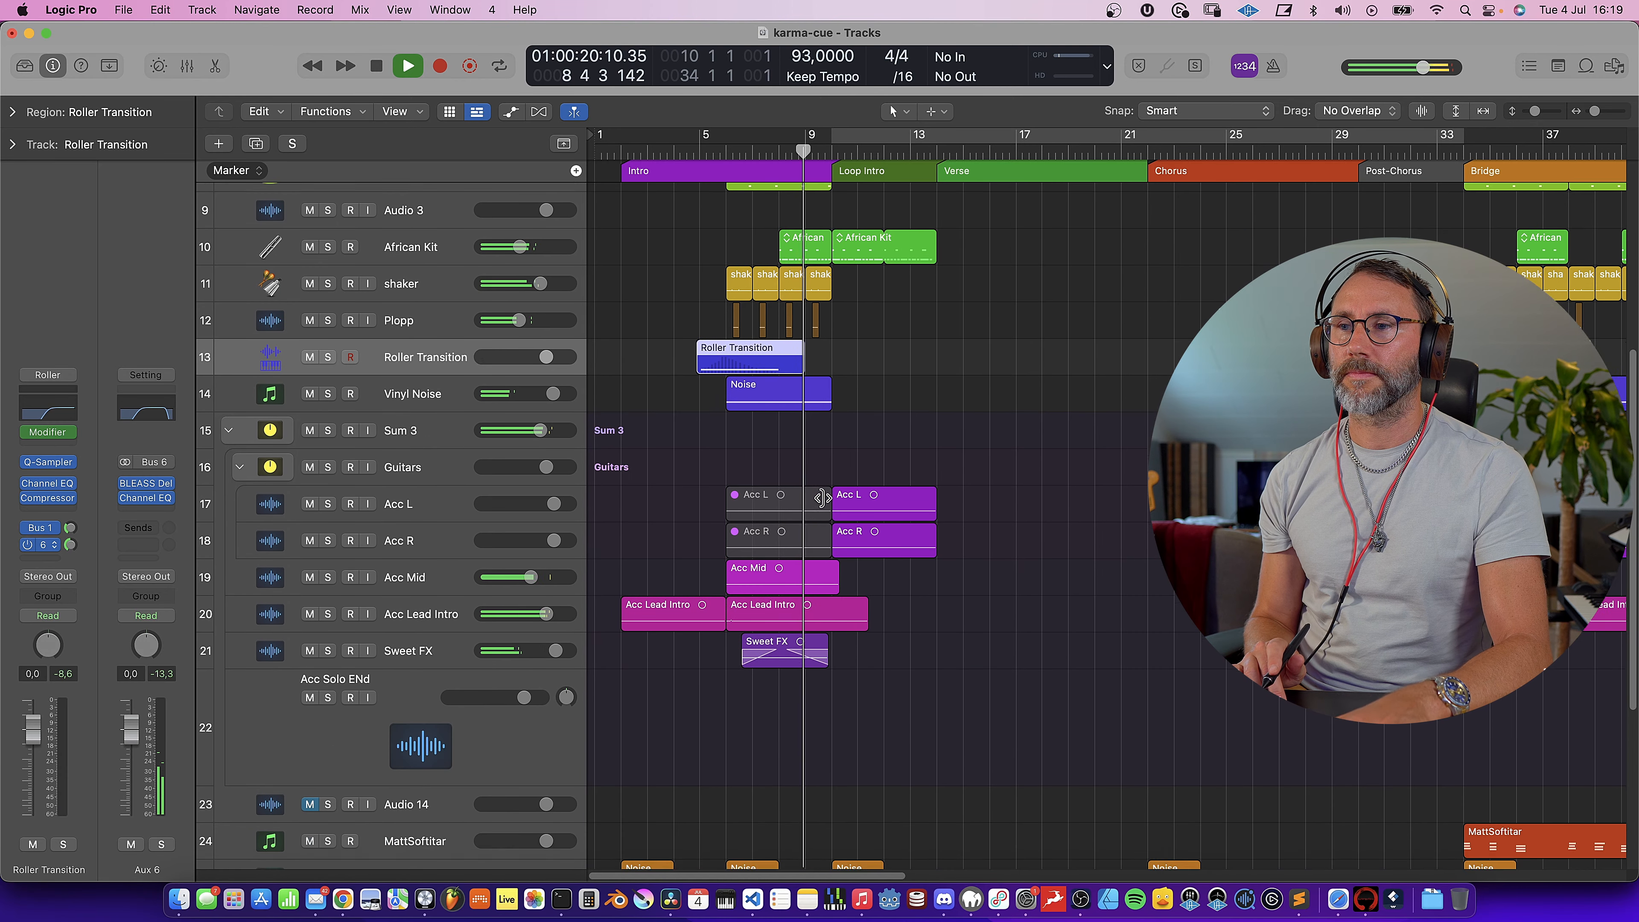
{"action": "scroll", "coordinate": [822, 497], "scroll_direction": "down", "scroll_amount": 1}
{"action": "key", "text": "space"}
- Select and solo the Sweet FX track, and move the playhead to the start of its Intro region
{"action": "left_click", "coordinate": [343, 632]}
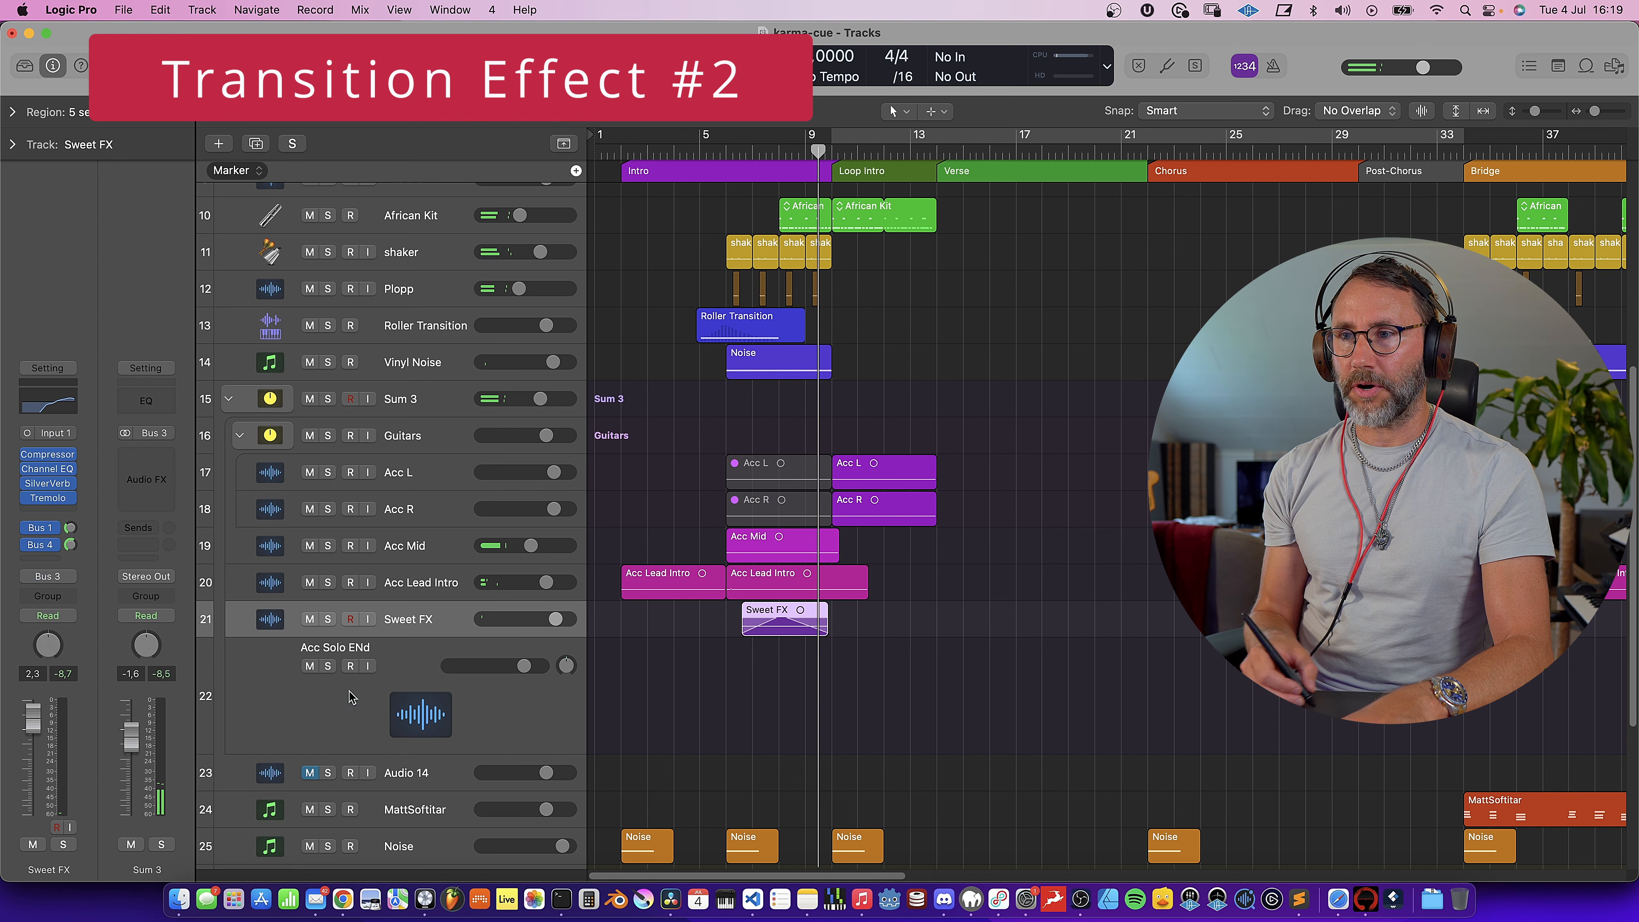
{"action": "left_click", "coordinate": [331, 617]}
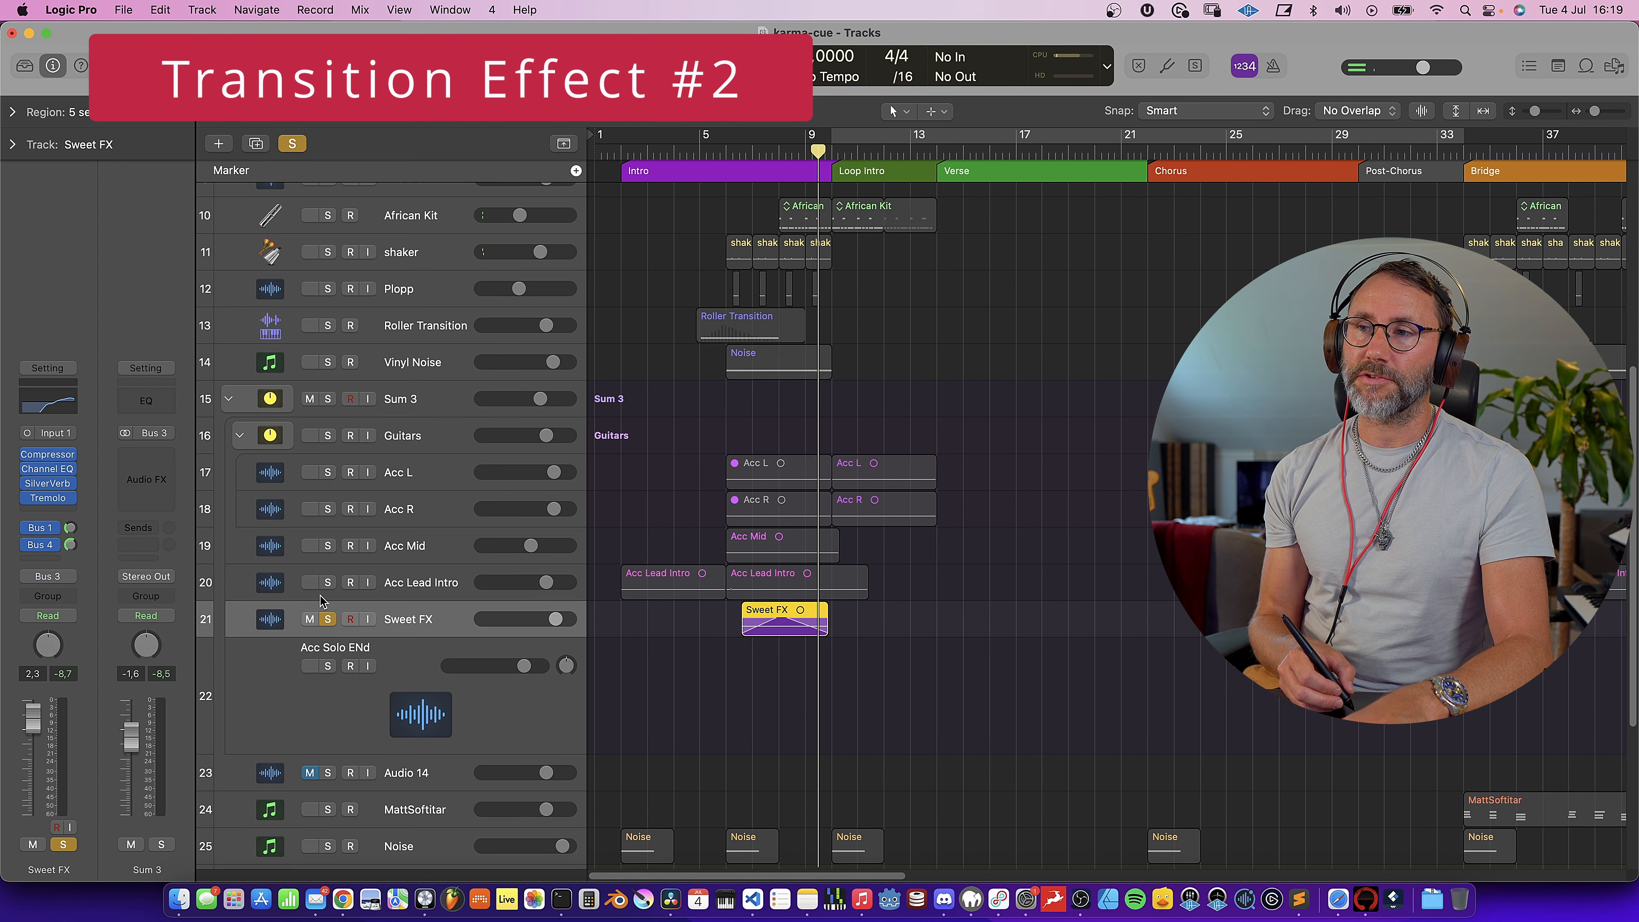
{"action": "left_click", "coordinate": [745, 151]}
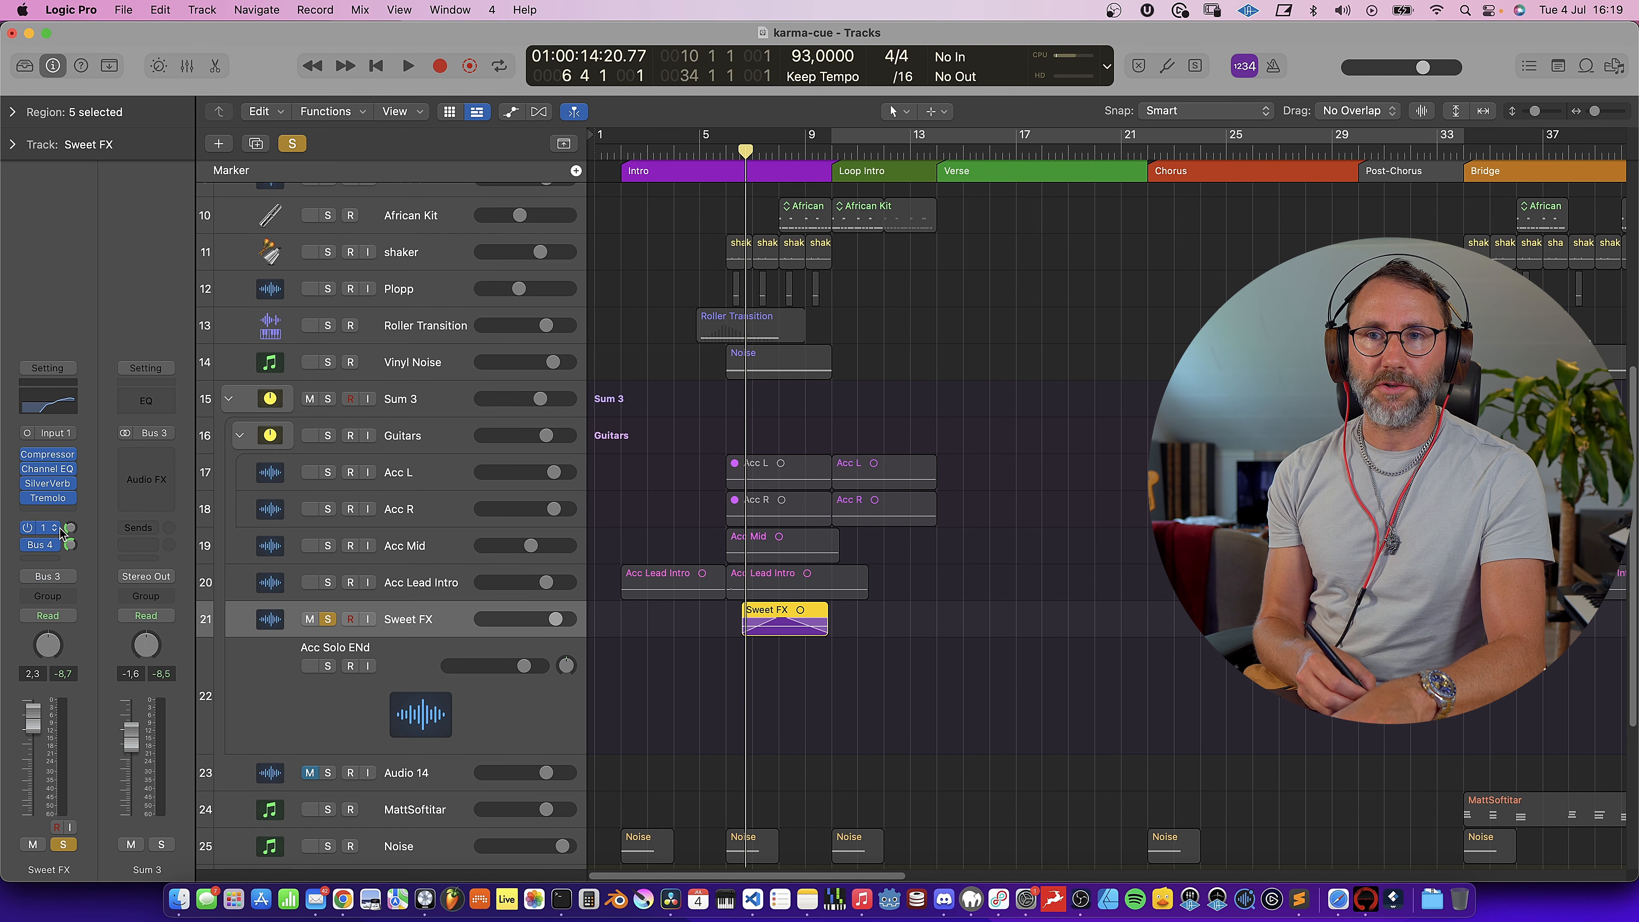
- Review the SilverVerb and Tremolo inserts on Sweet FX, close their windows, and listen to the soloed Intro region
{"action": "left_click", "coordinate": [49, 484]}
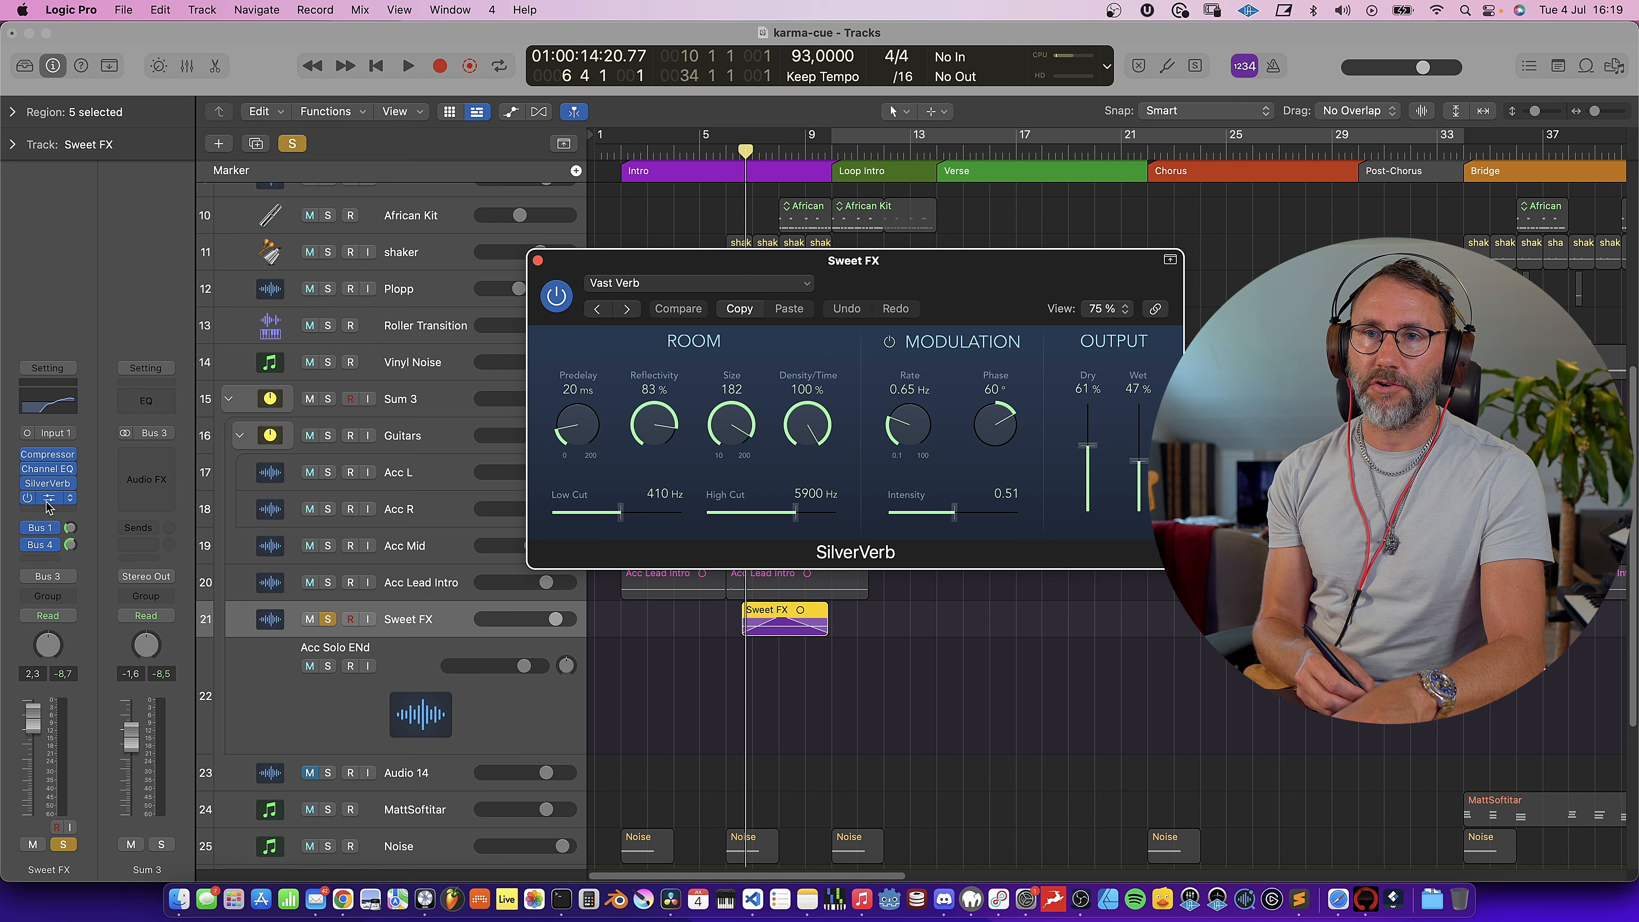
{"action": "left_click", "coordinate": [51, 500]}
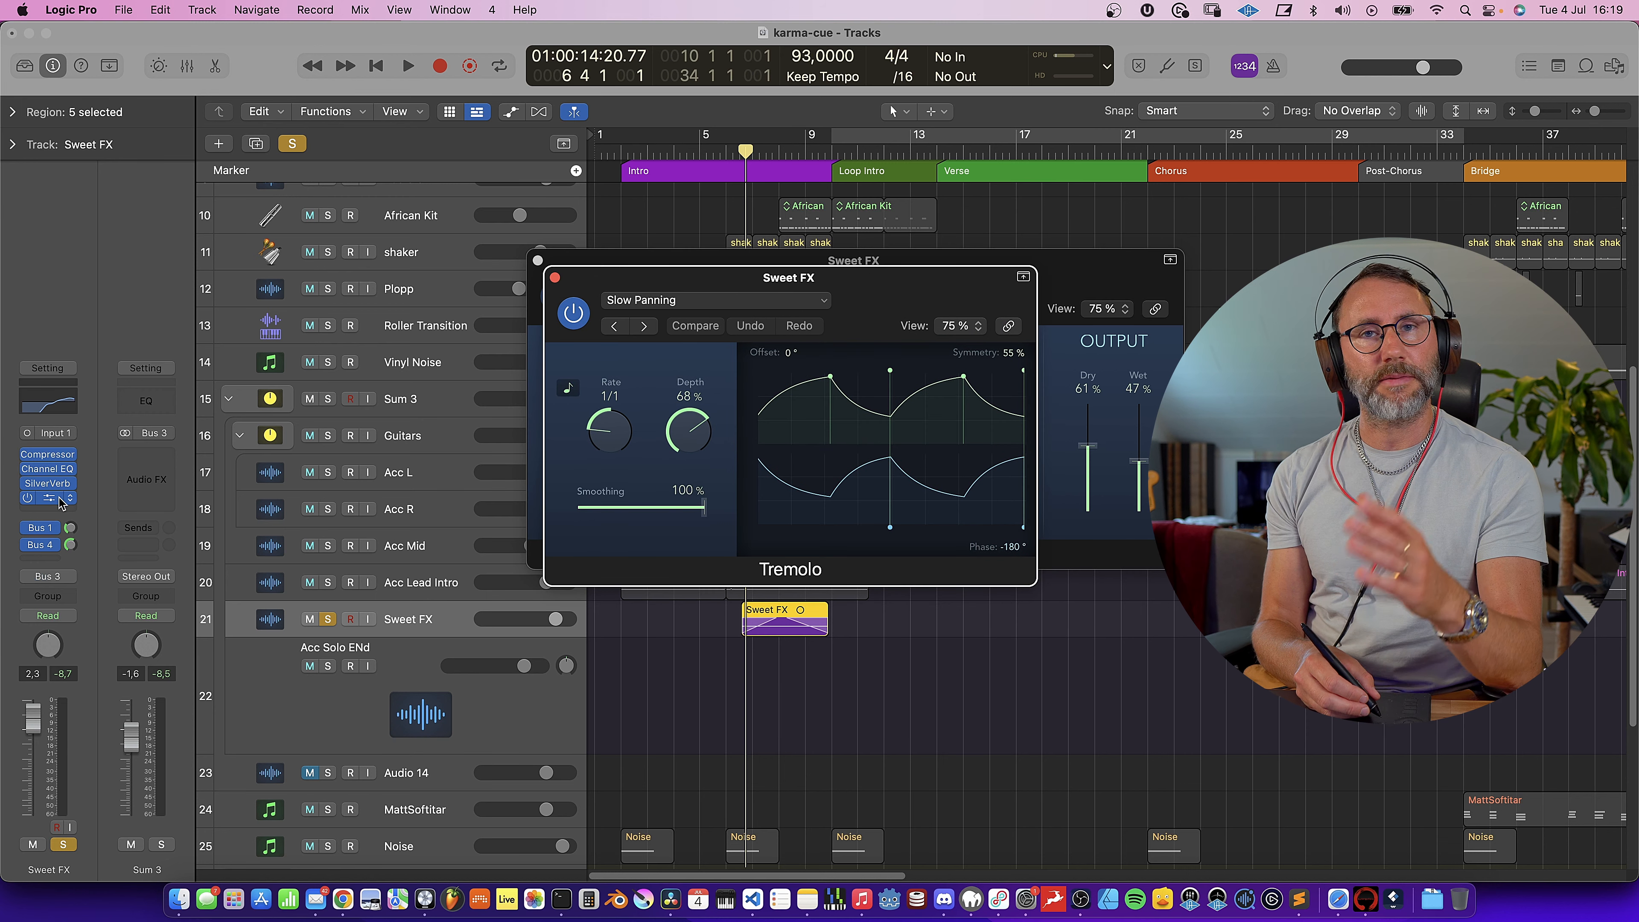
{"action": "left_click", "coordinate": [555, 278]}
{"action": "key", "text": "space"}
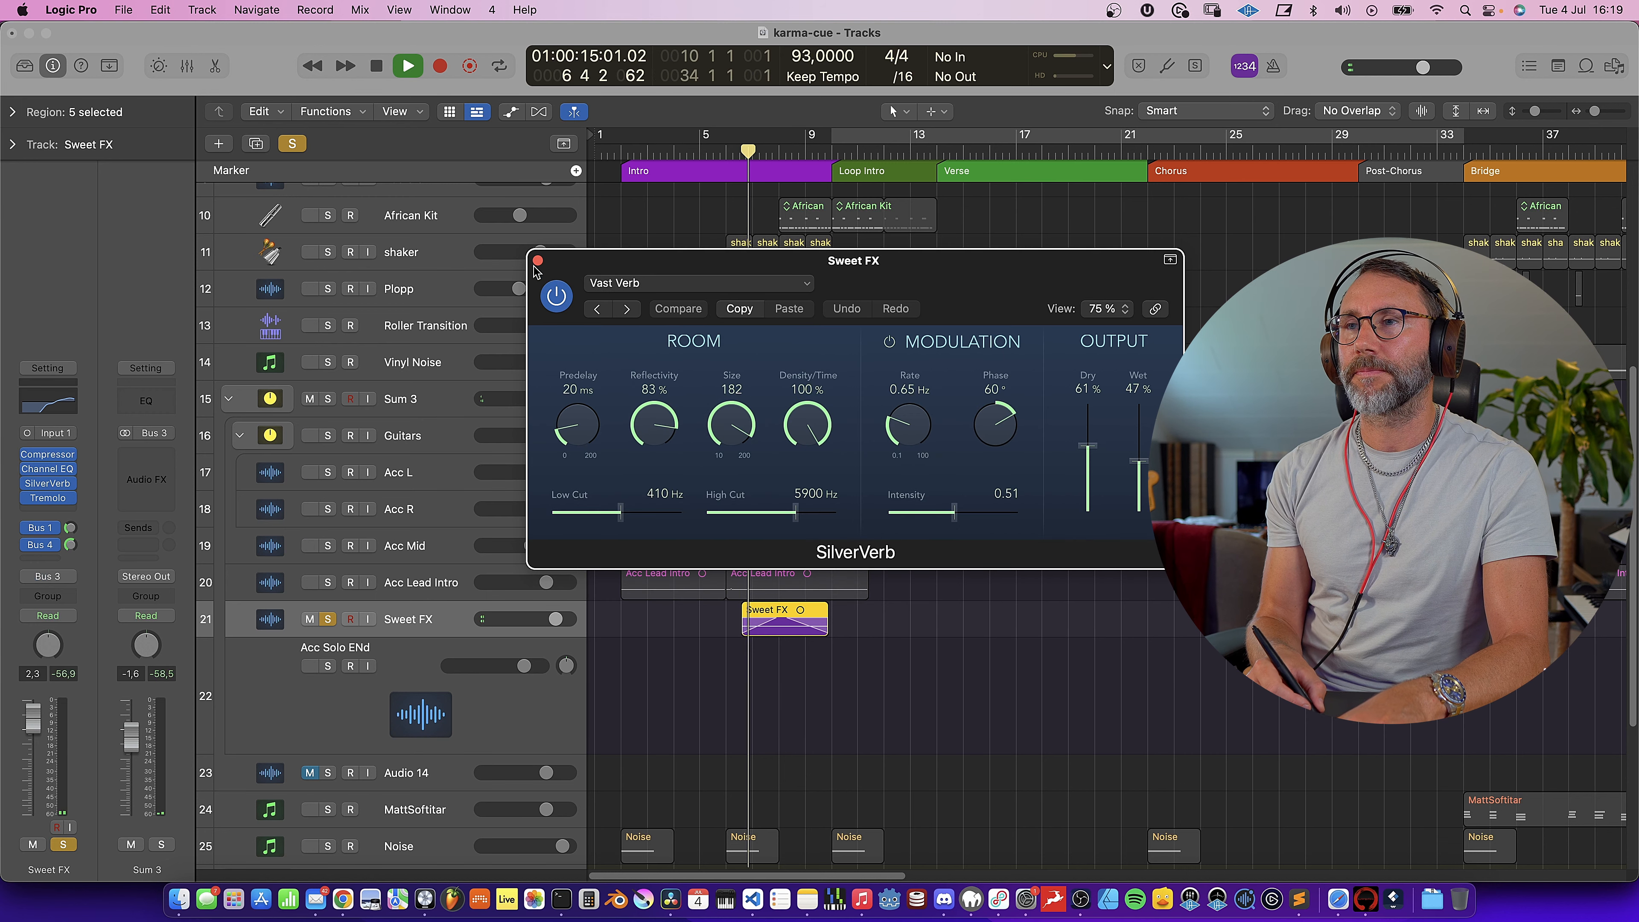
{"action": "left_click", "coordinate": [537, 260]}
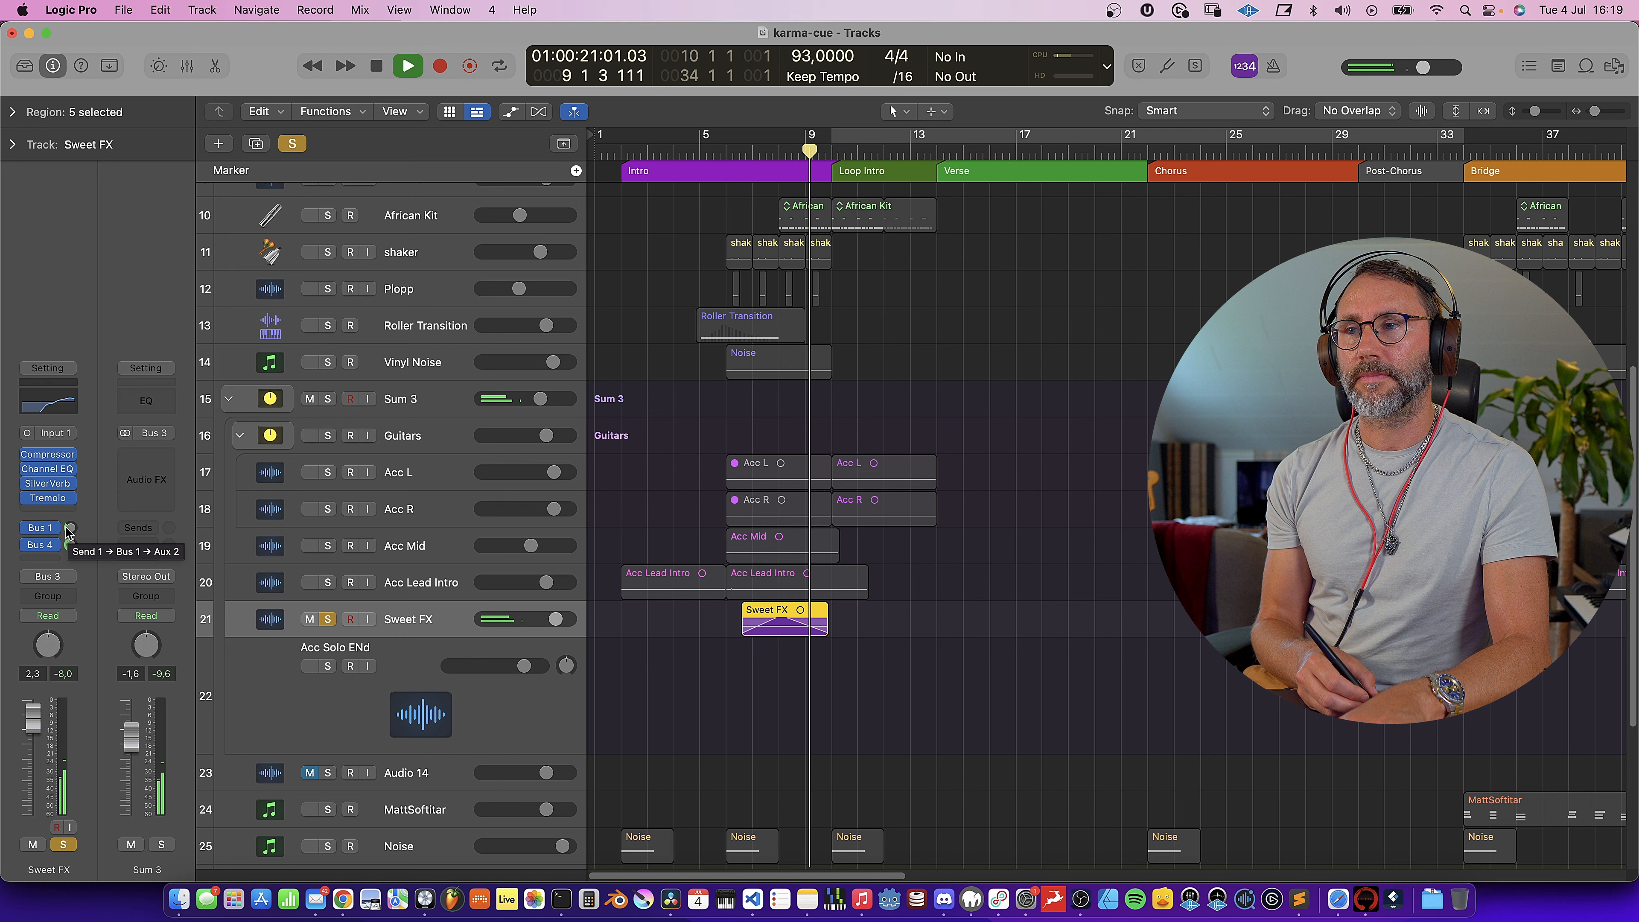
{"action": "key", "text": "space"}
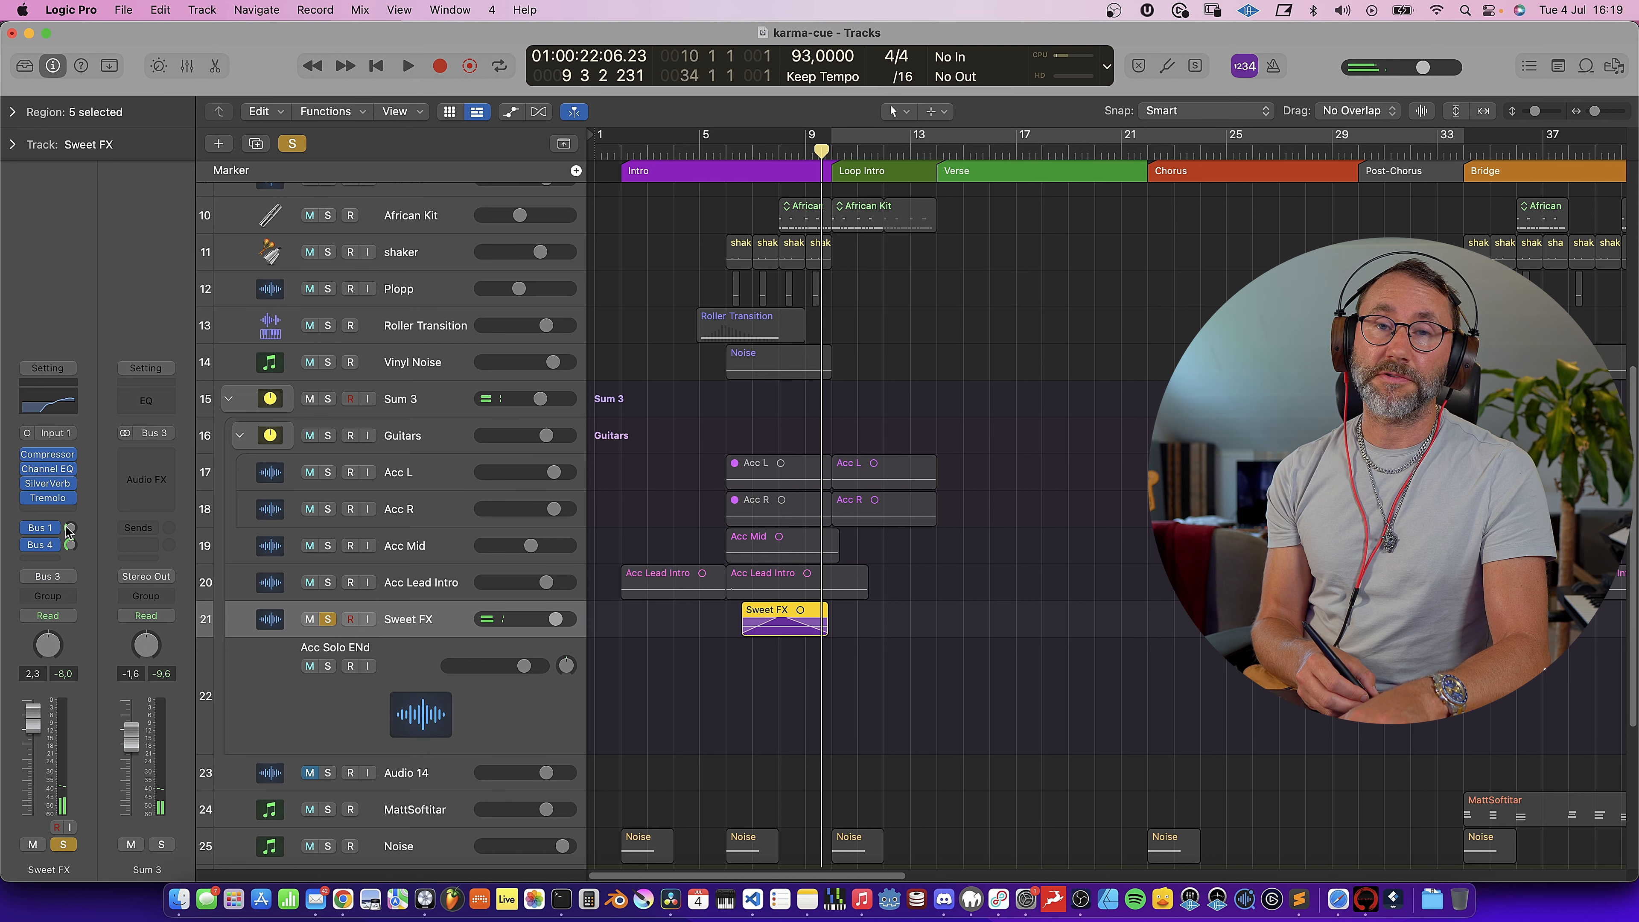
- Unsolo Sweet FX, listen to the Intro from bar 6 with all tracks playing, and stop playback
{"action": "left_click", "coordinate": [328, 620]}
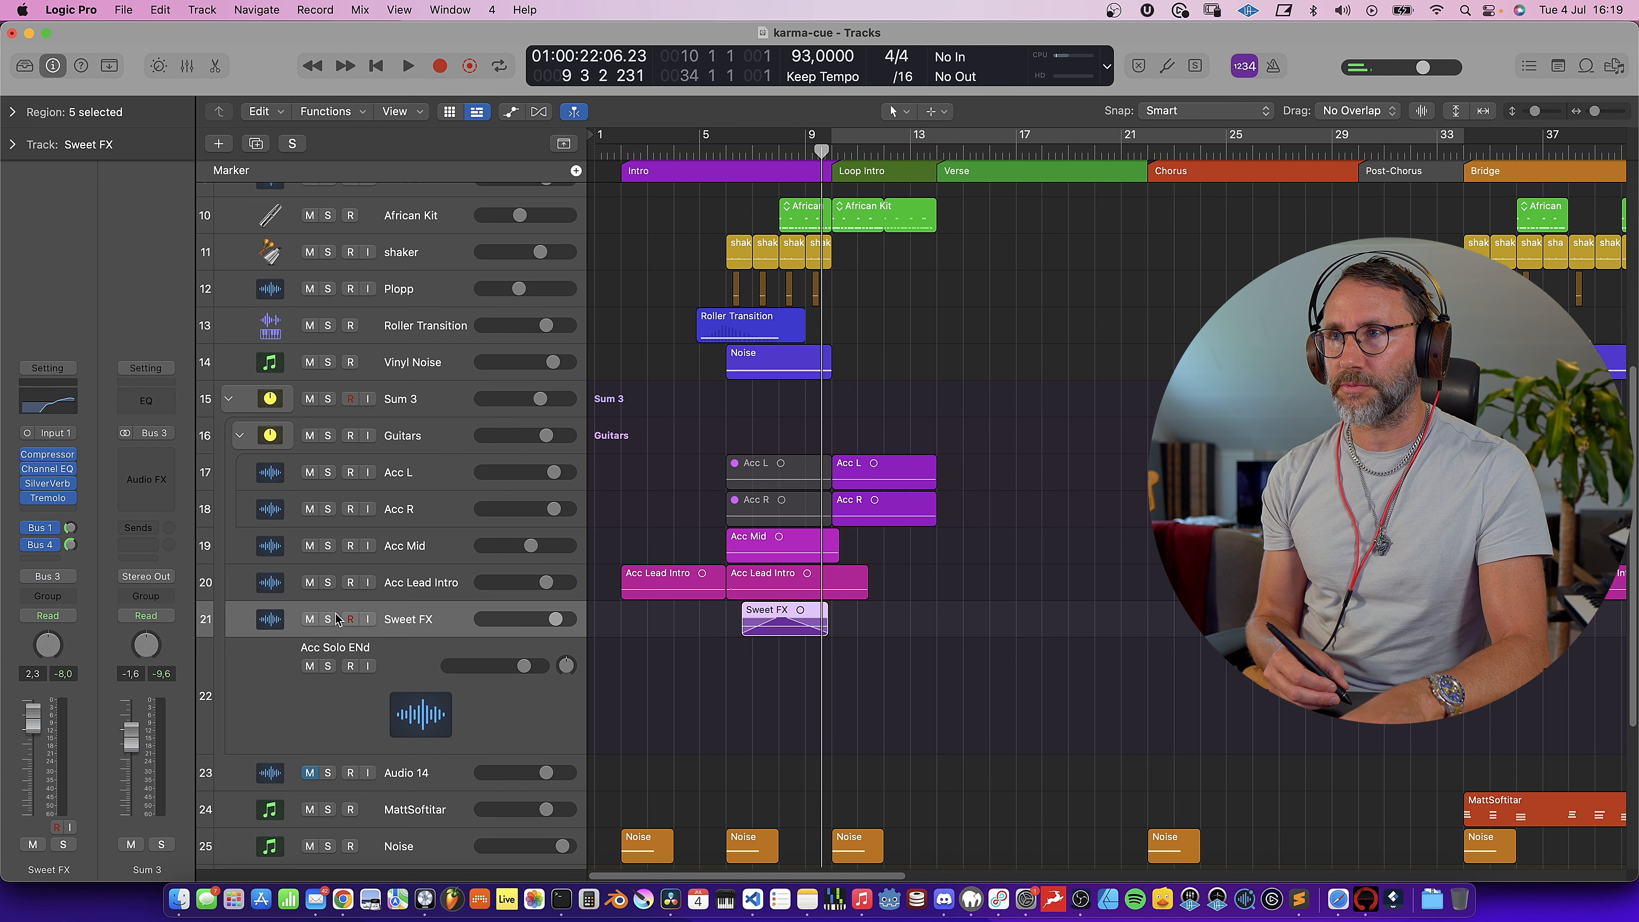
{"action": "left_click", "coordinate": [723, 150]}
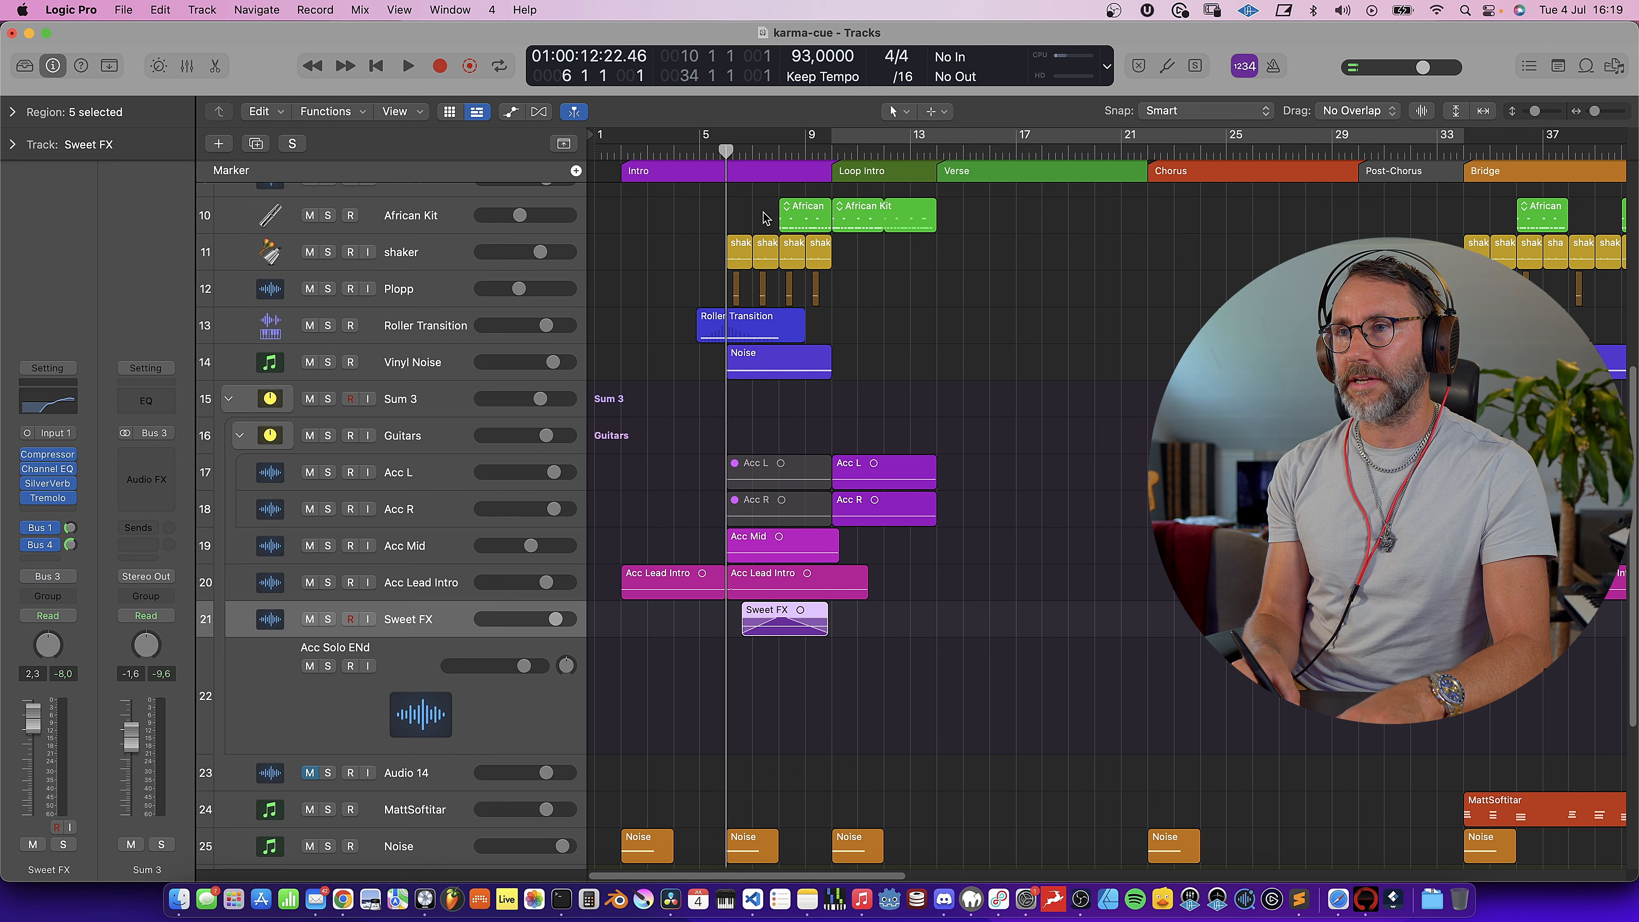
{"action": "key", "text": "space"}
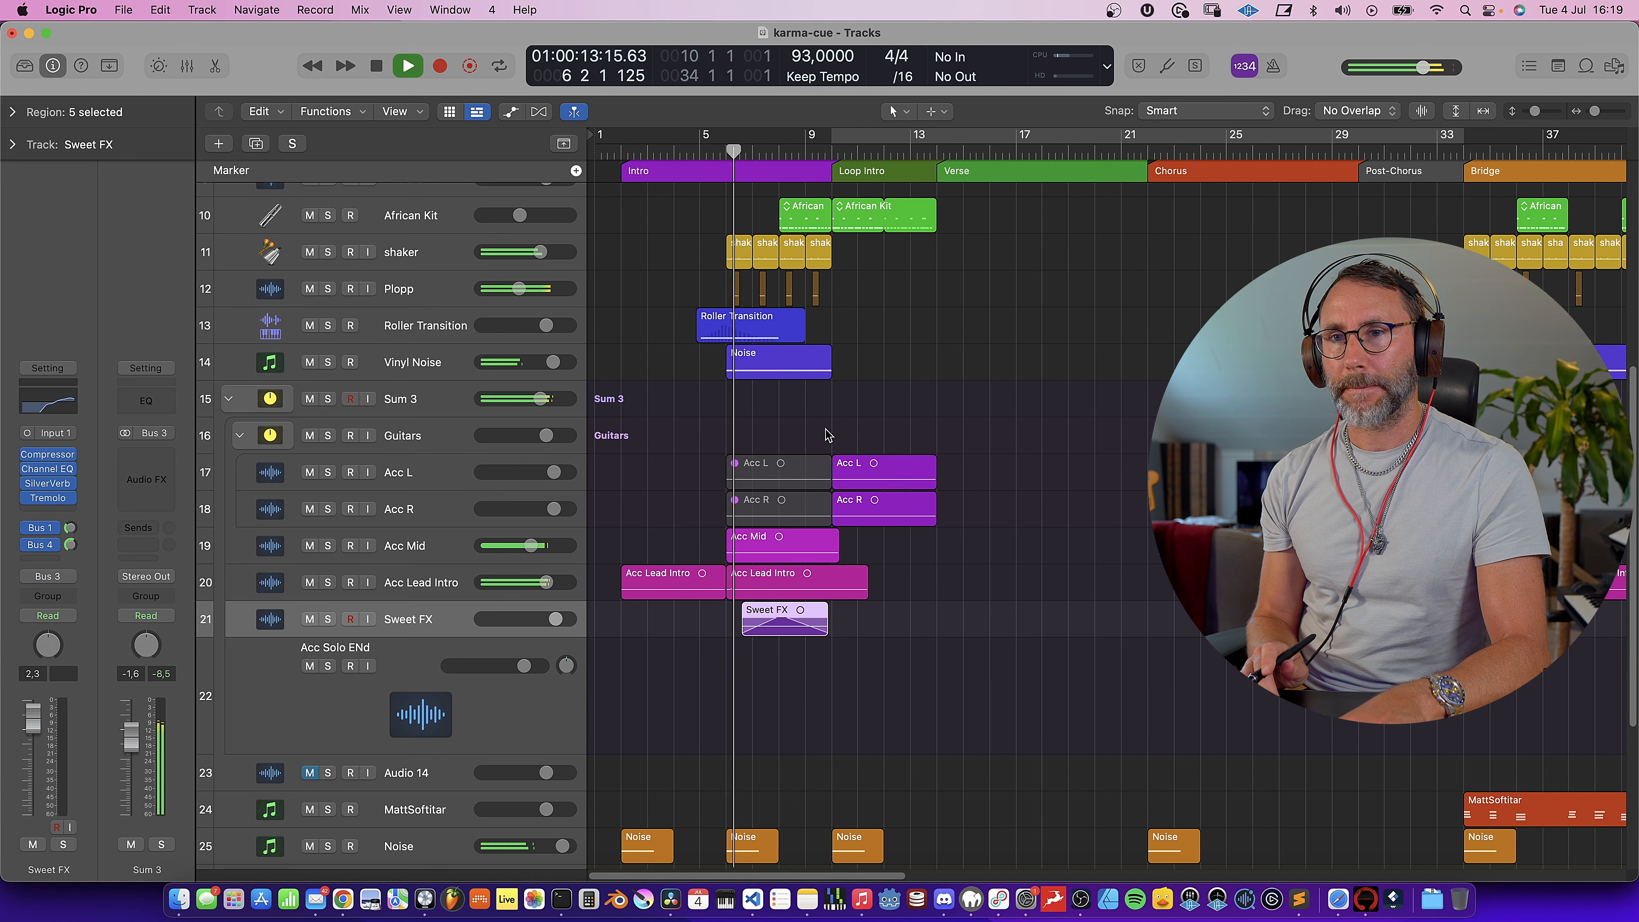
{"action": "scroll", "coordinate": [828, 435], "scroll_direction": "down", "scroll_amount": 1}
{"action": "scroll", "coordinate": [826, 434], "scroll_direction": "up", "scroll_amount": 10}
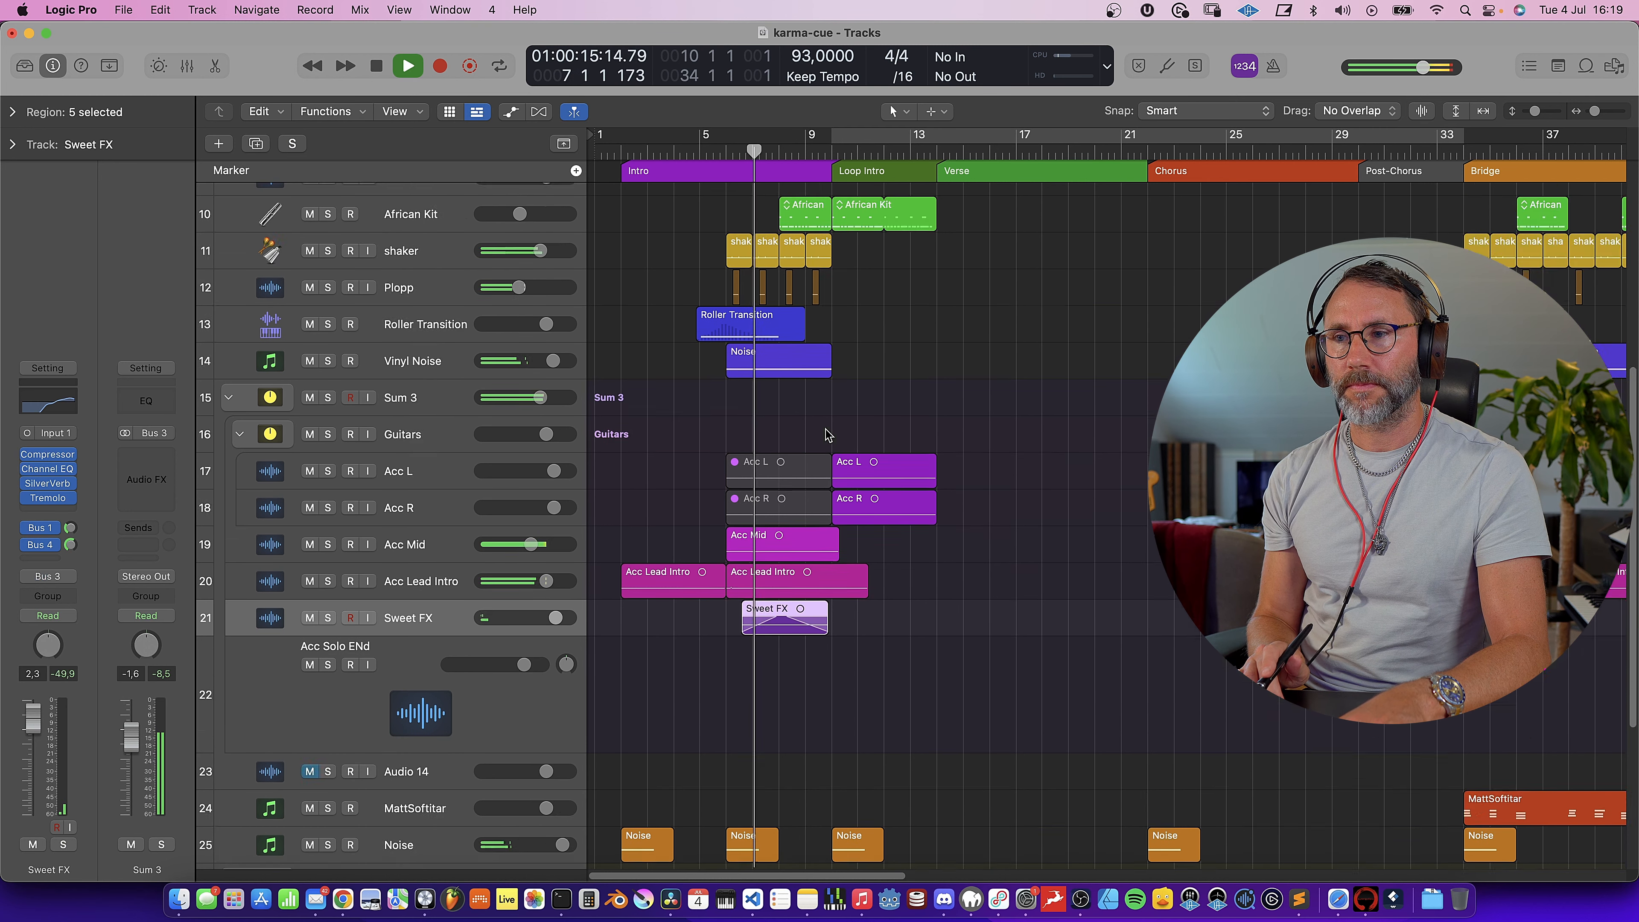
{"action": "scroll", "coordinate": [829, 435], "scroll_direction": "up", "scroll_amount": 1}
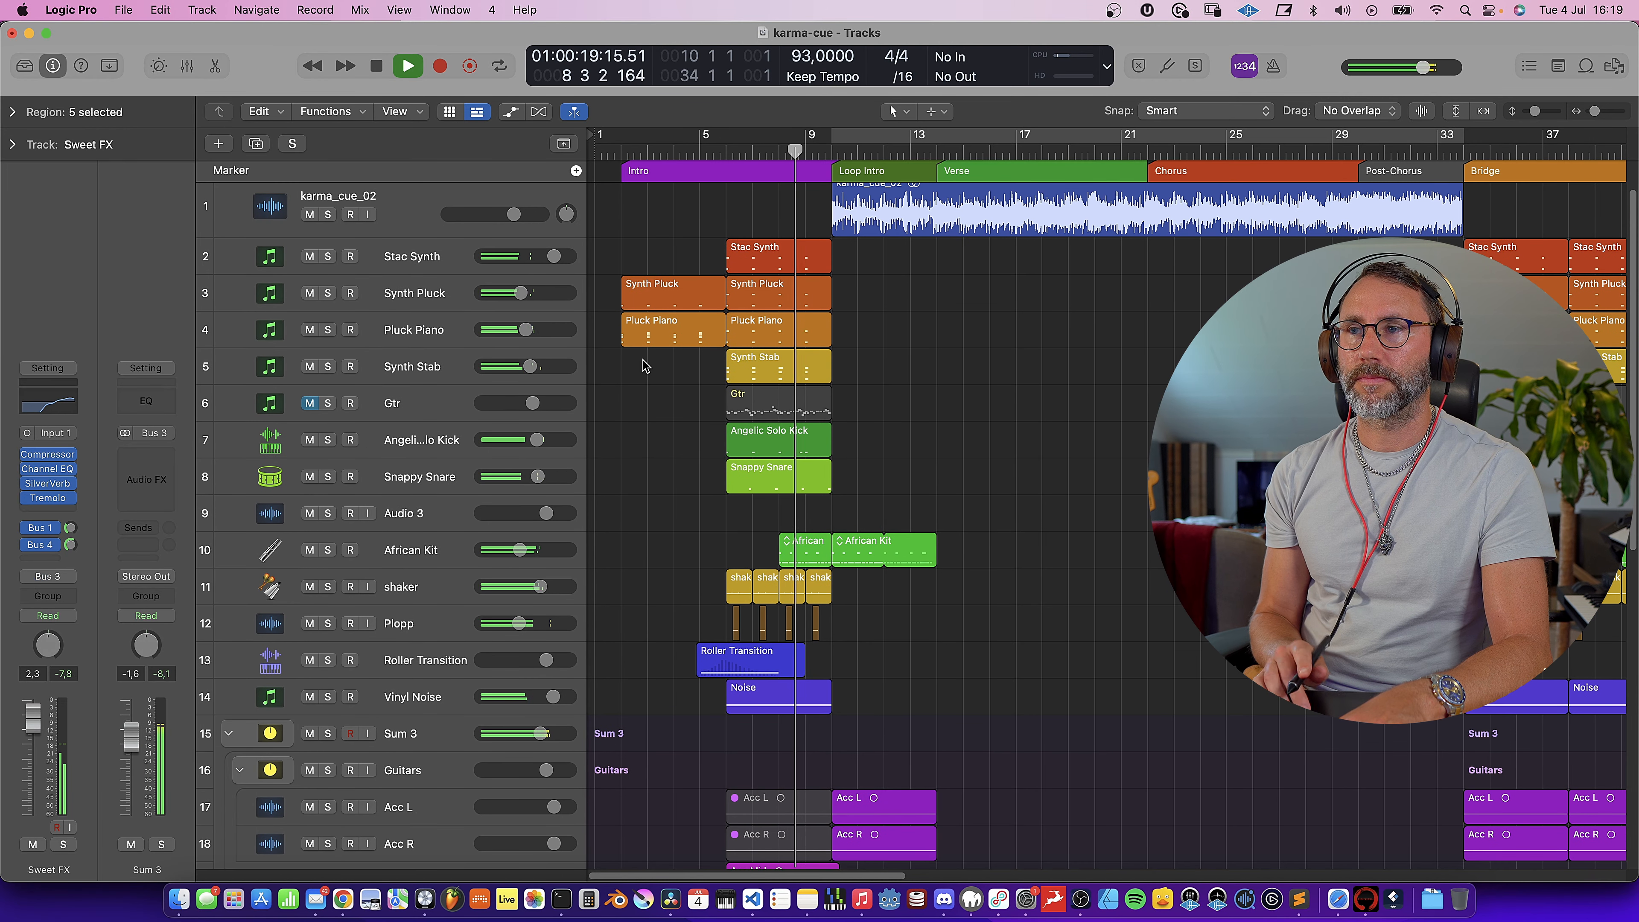
{"action": "key", "text": "space"}
- Solo the Angelic Solo Kick and Snappy Snare tracks, listen to them from bar 6, and unsolo both during playback
{"action": "left_click", "coordinate": [328, 439]}
{"action": "left_click", "coordinate": [328, 477]}
{"action": "left_click", "coordinate": [717, 152]}
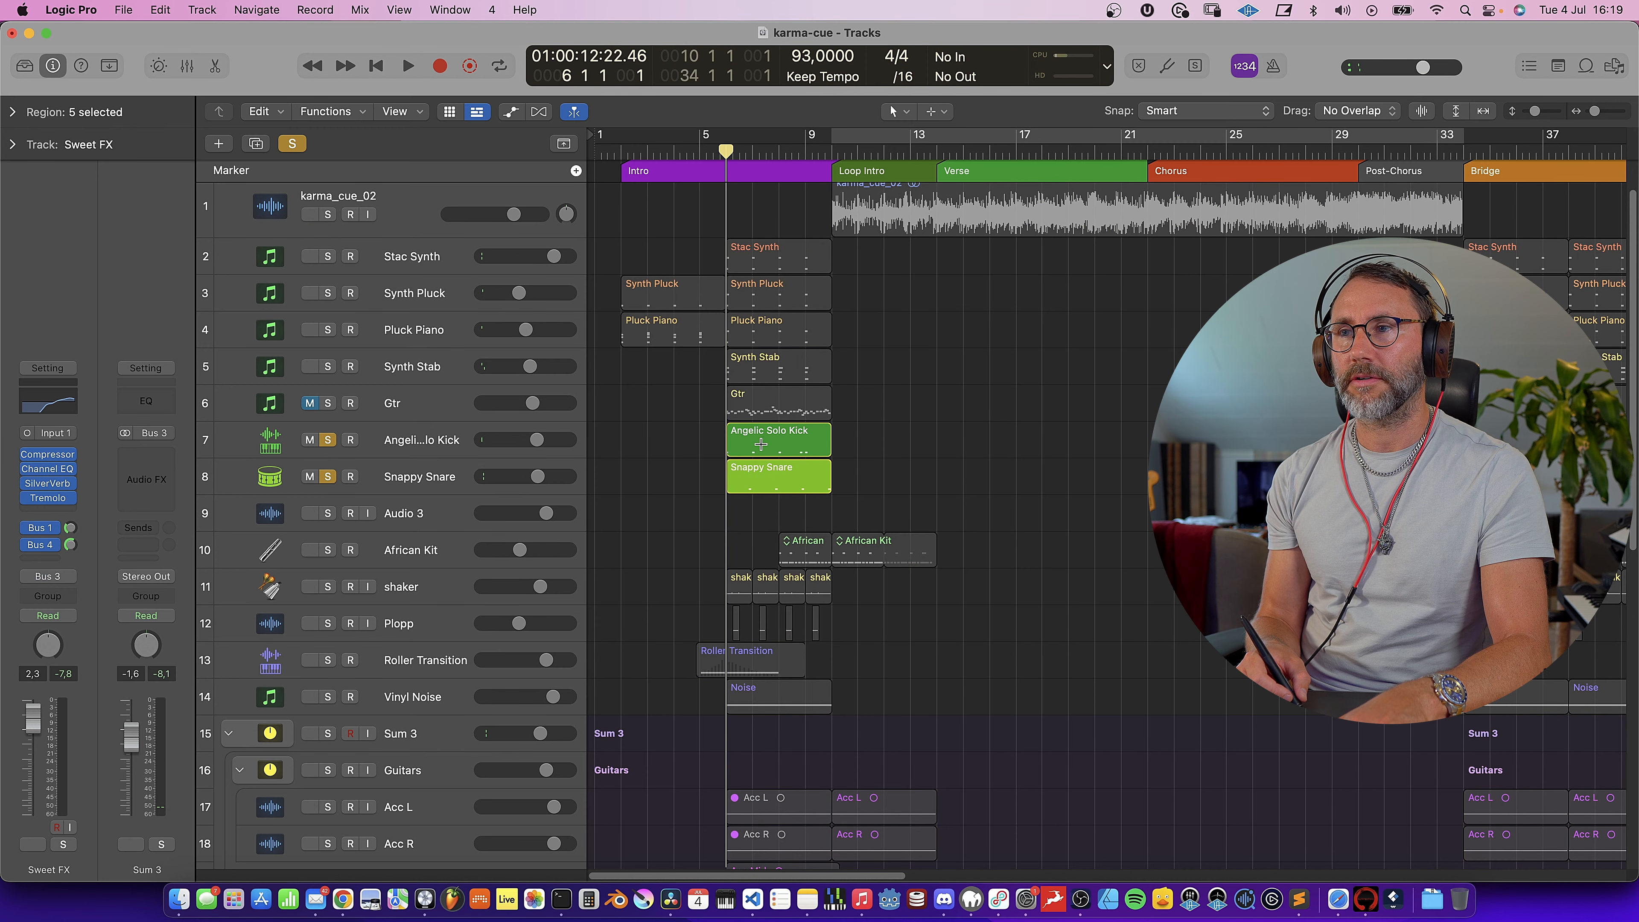
{"action": "key", "text": "space"}
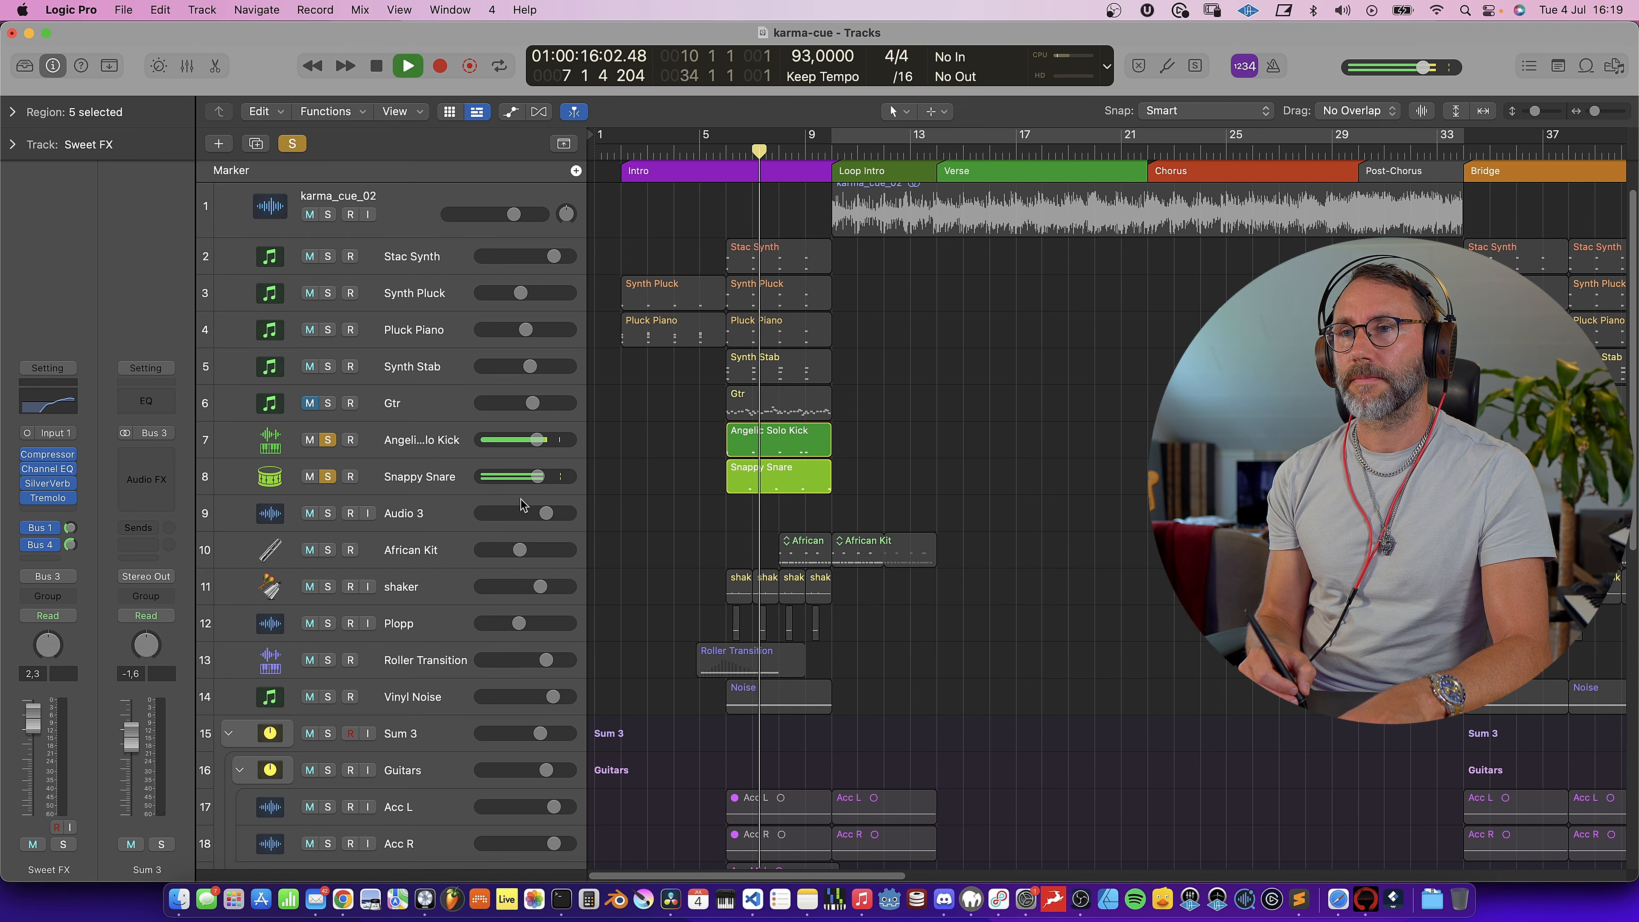
{"action": "left_click_drag", "start_coordinate": [330, 445], "coordinate": [329, 477]}
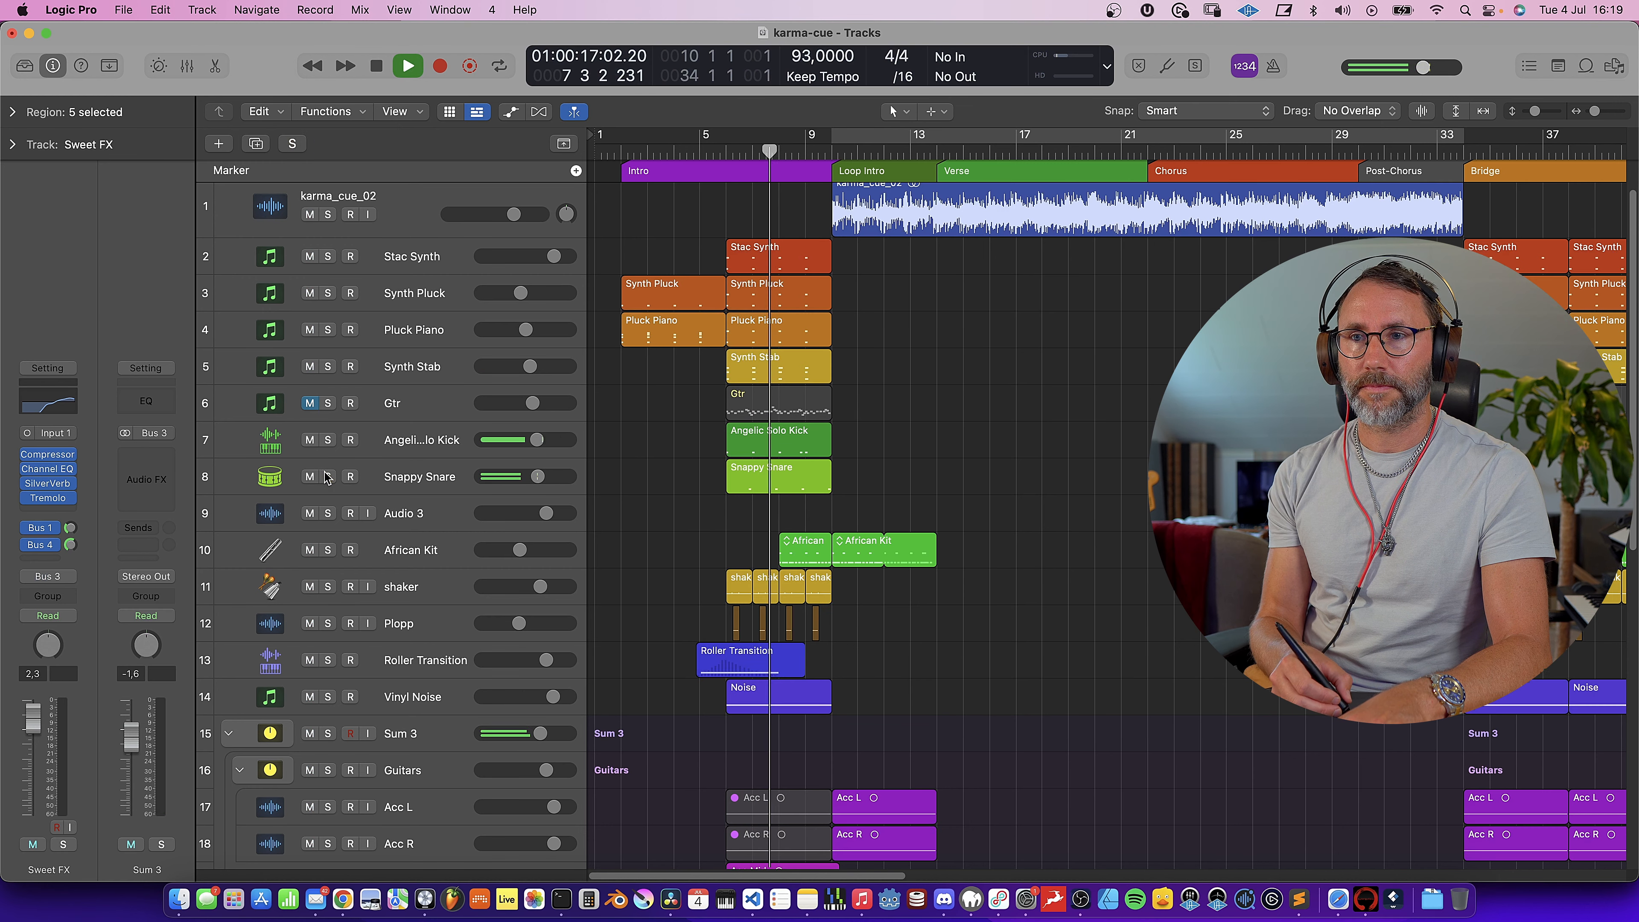
- Solo the shaker and African Kit tracks, stop playback, and clear both solos
{"action": "left_click", "coordinate": [329, 589]}
{"action": "key", "text": "space"}
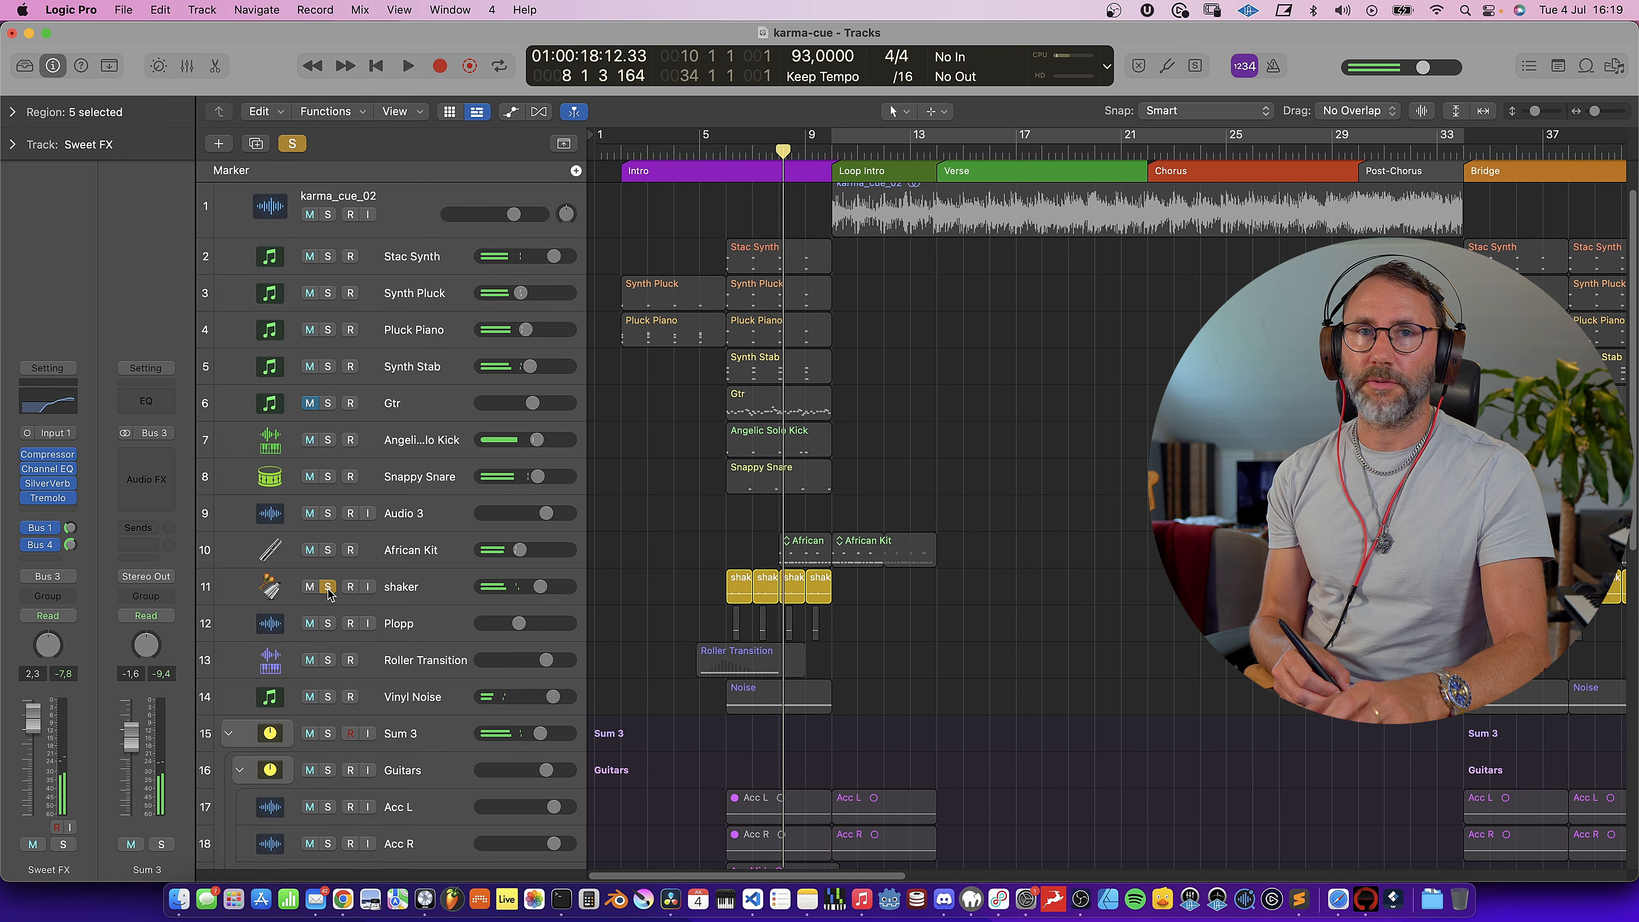
{"action": "left_click", "coordinate": [329, 553]}
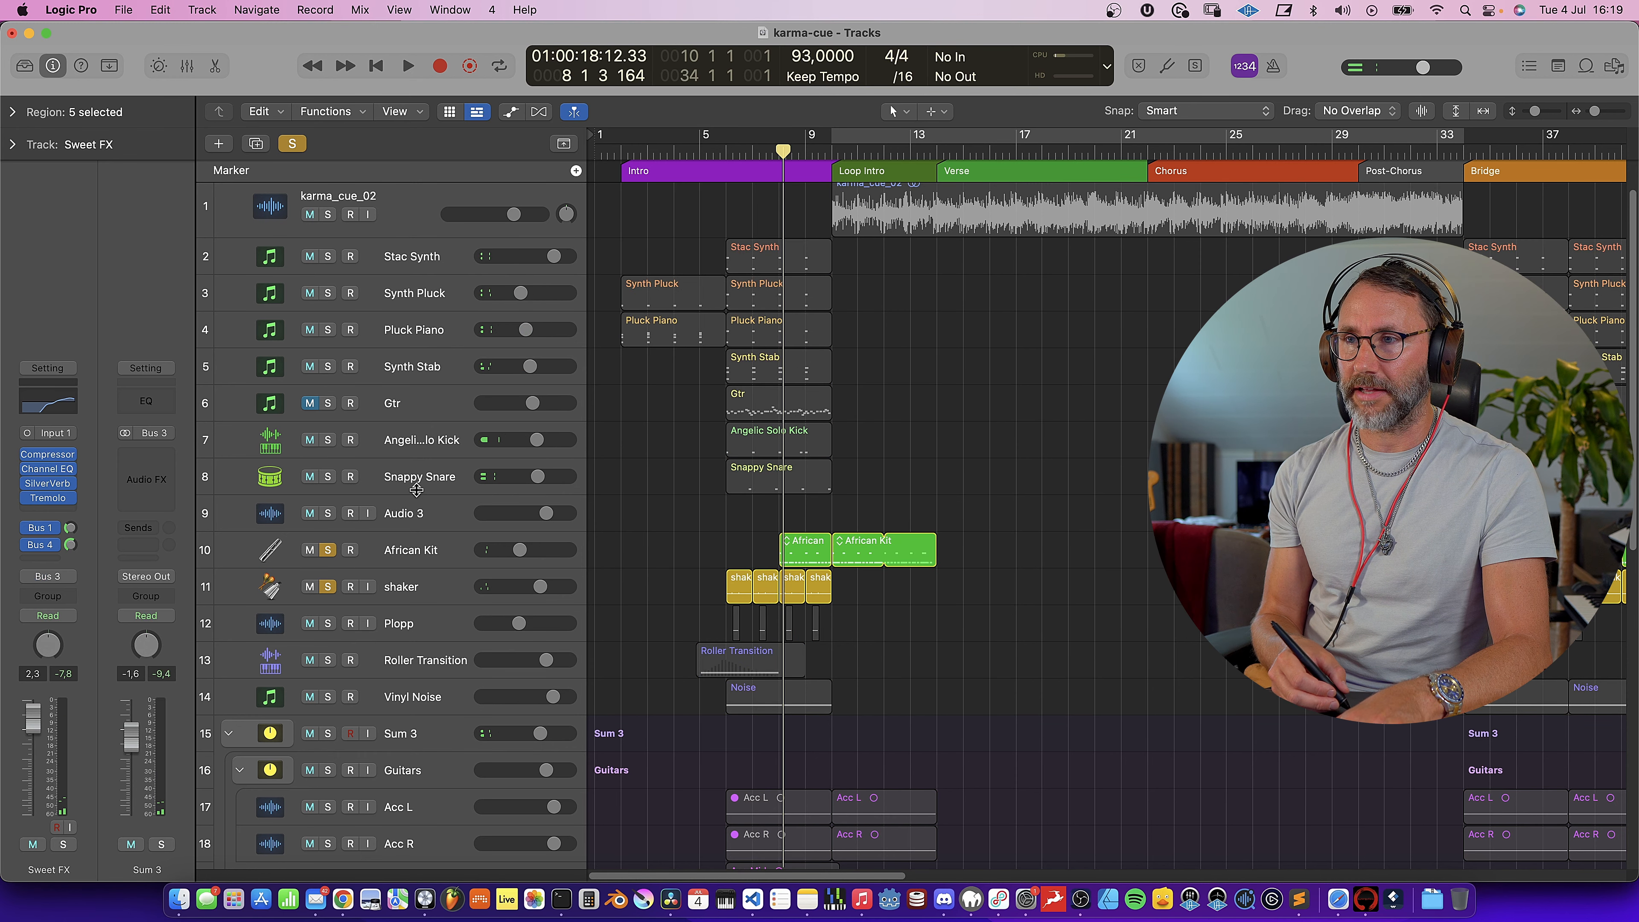
{"action": "left_click", "coordinate": [329, 589], "text": "alt"}
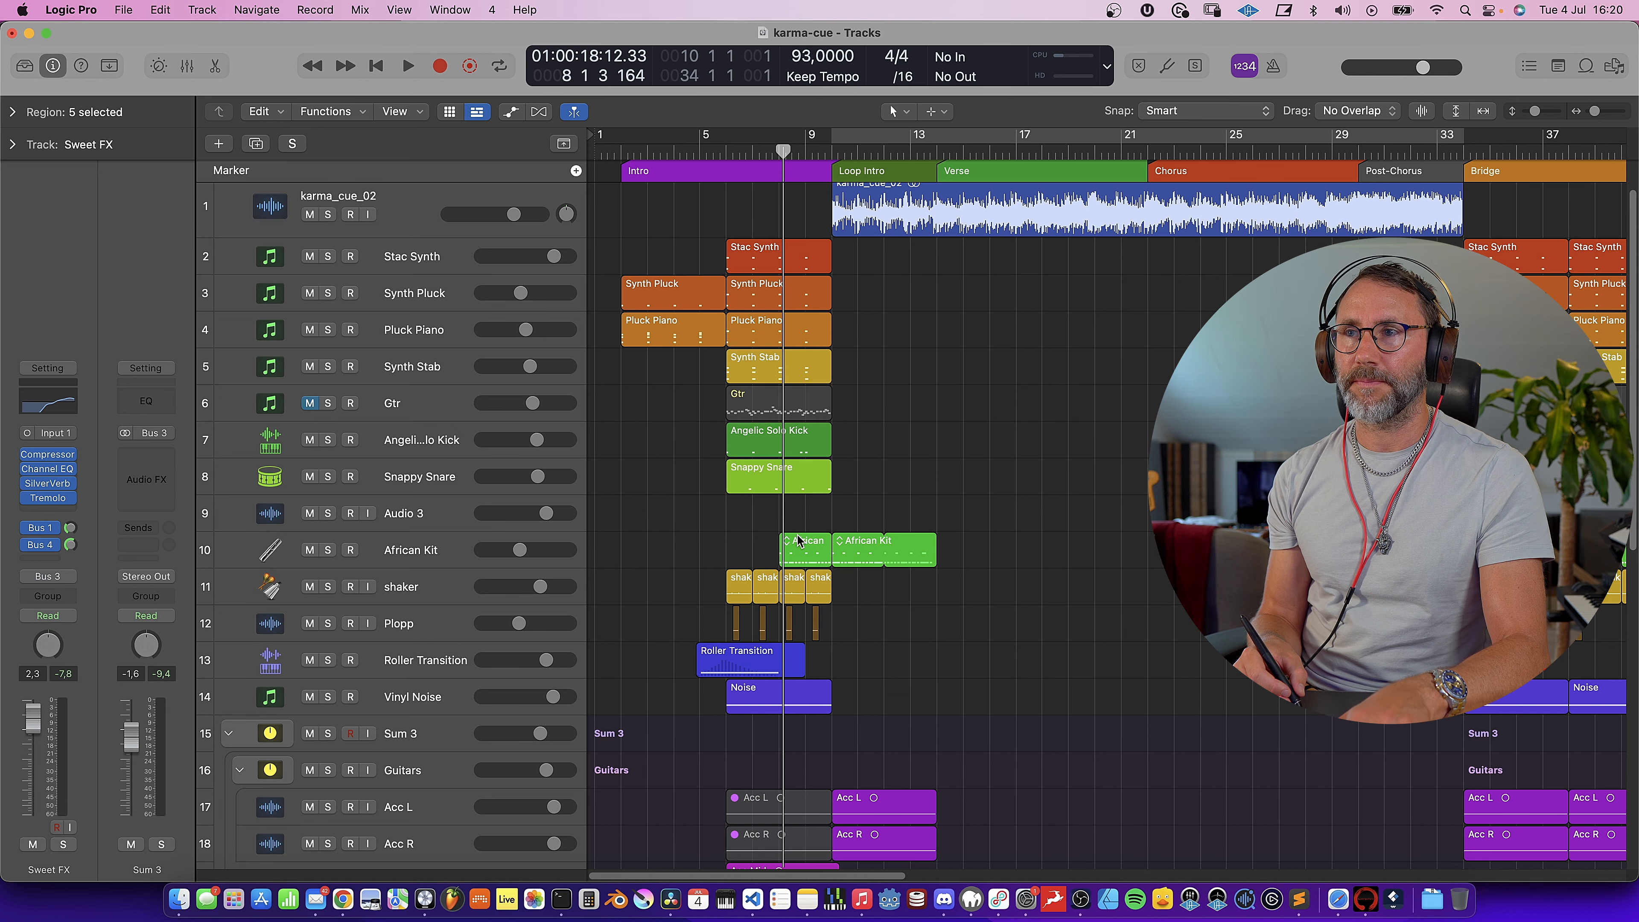
- Play the Intro from bar 6 and briefly solo the Acc Mid track to hear it before unsoloing it
{"action": "key", "text": "space"}
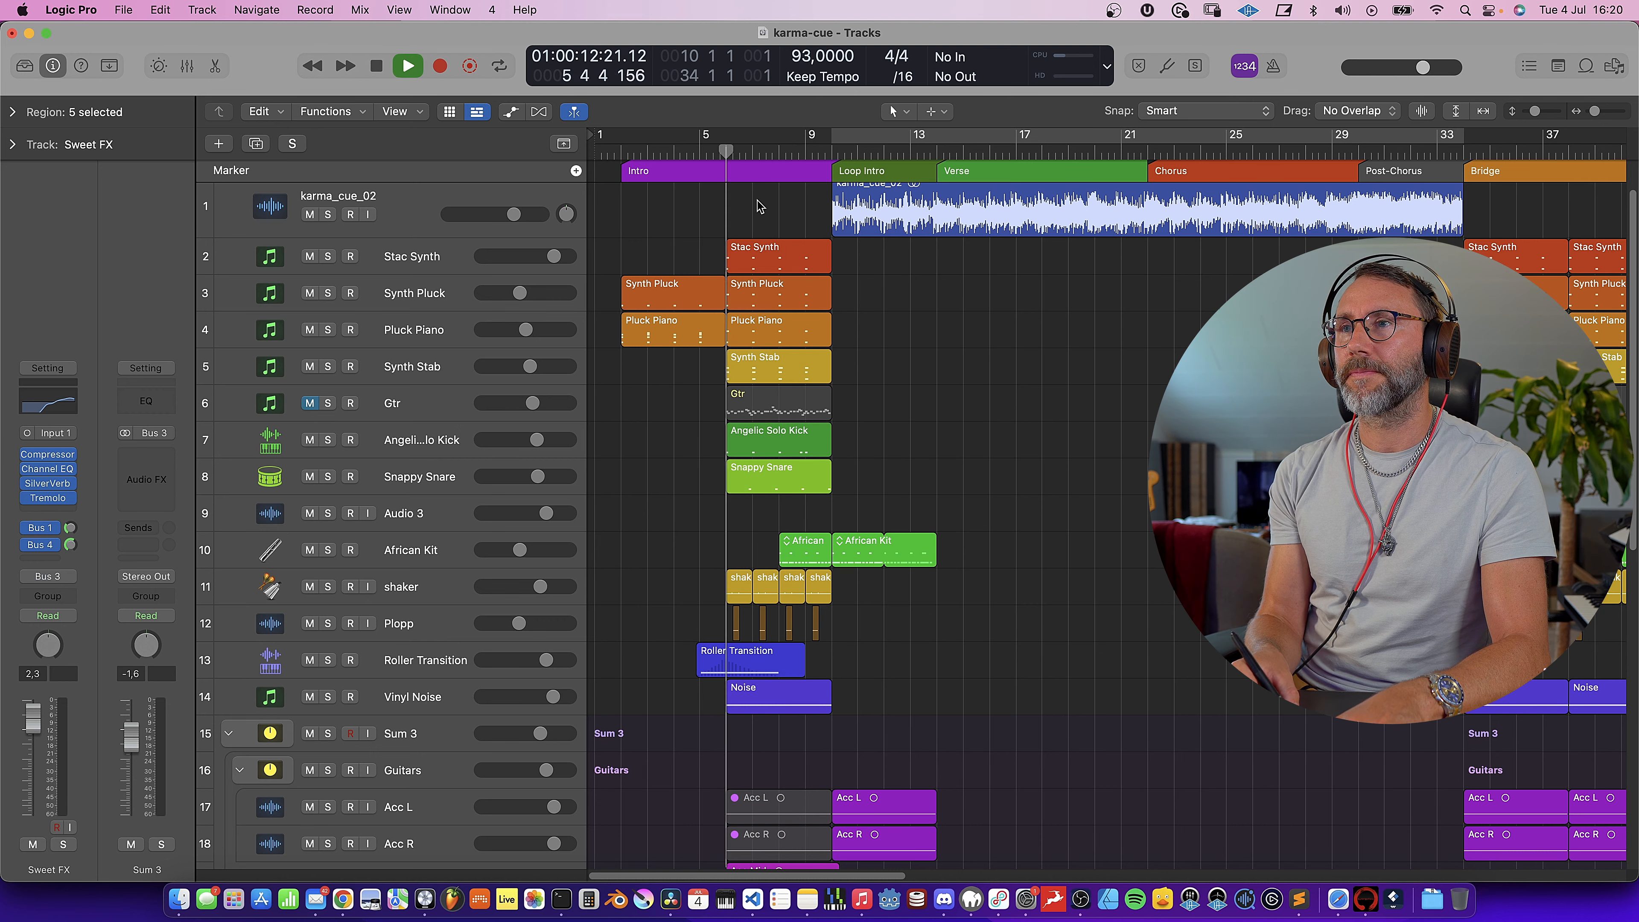
{"action": "scroll", "coordinate": [822, 574], "scroll_direction": "down", "scroll_amount": 1}
{"action": "scroll", "coordinate": [822, 575], "scroll_direction": "down", "scroll_amount": 5}
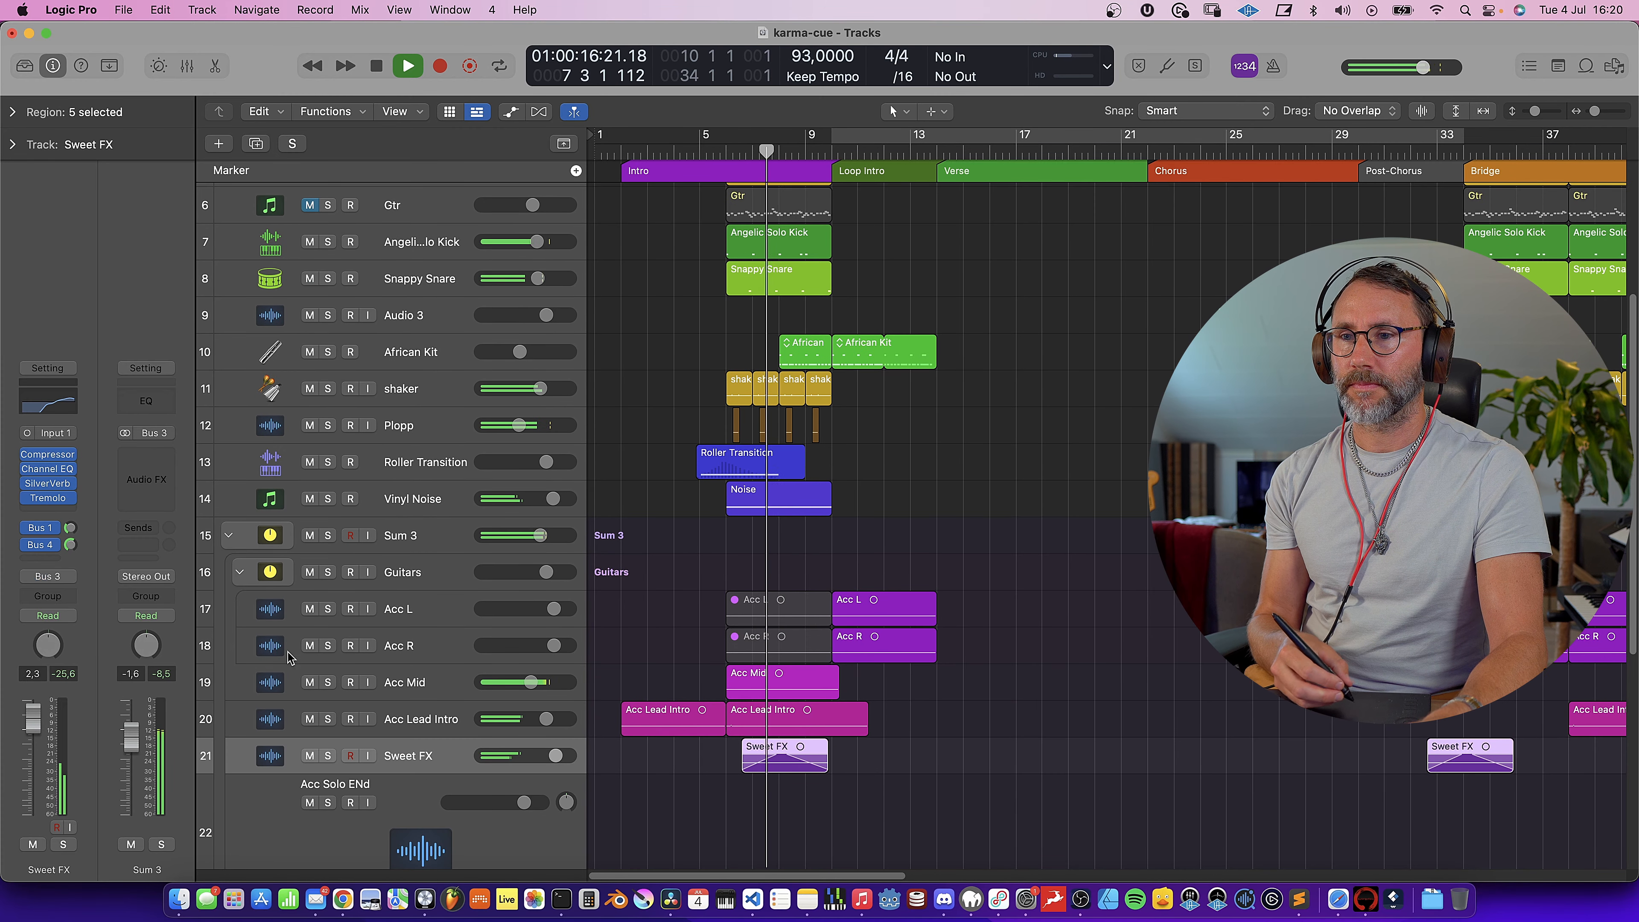
{"action": "left_click", "coordinate": [328, 683]}
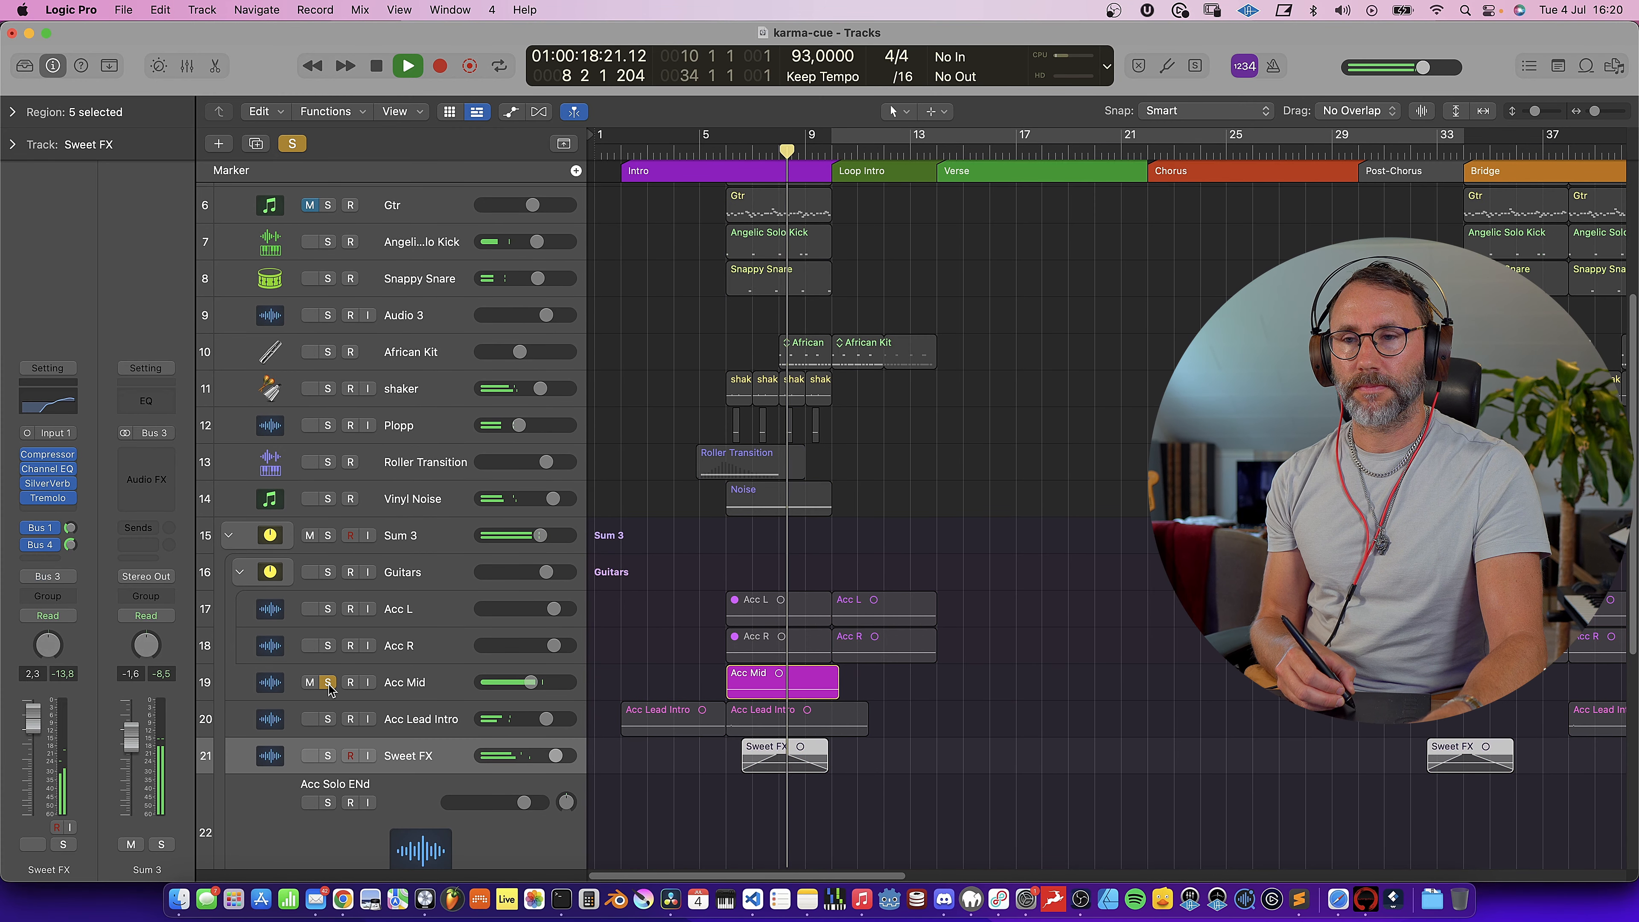
{"action": "left_click", "coordinate": [328, 683]}
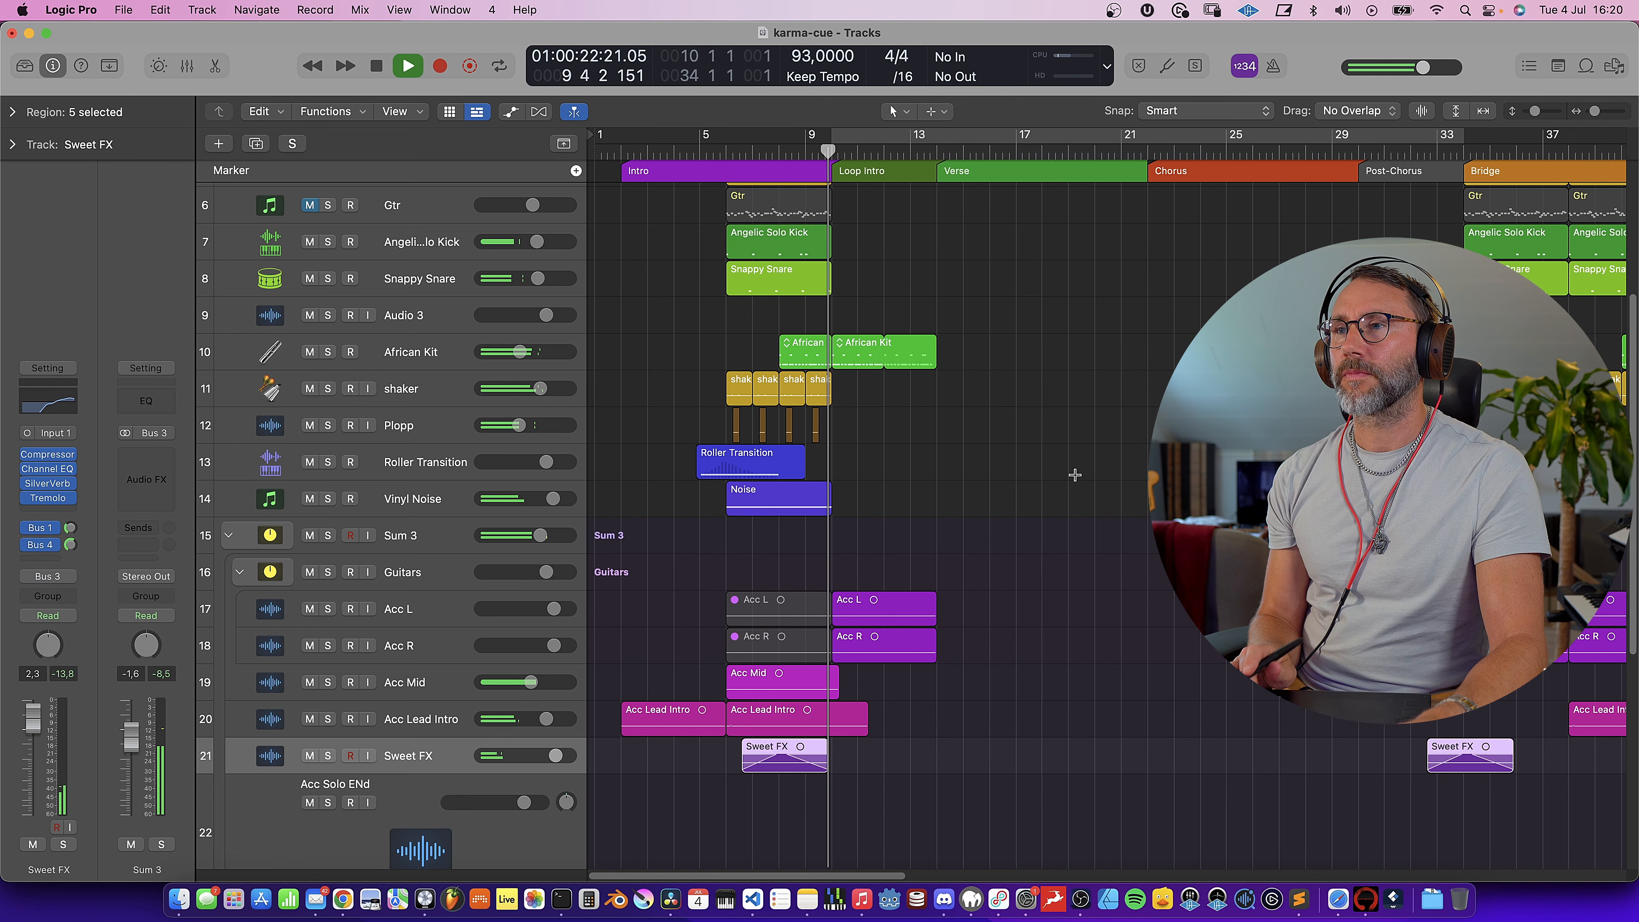
- Listen to the transition from the end of the Intro into the Loop Intro with all tracks playing
{"action": "scroll", "coordinate": [1076, 475], "scroll_direction": "up", "scroll_amount": 5}
{"action": "scroll", "coordinate": [1074, 475], "scroll_direction": "right", "scroll_amount": 5}
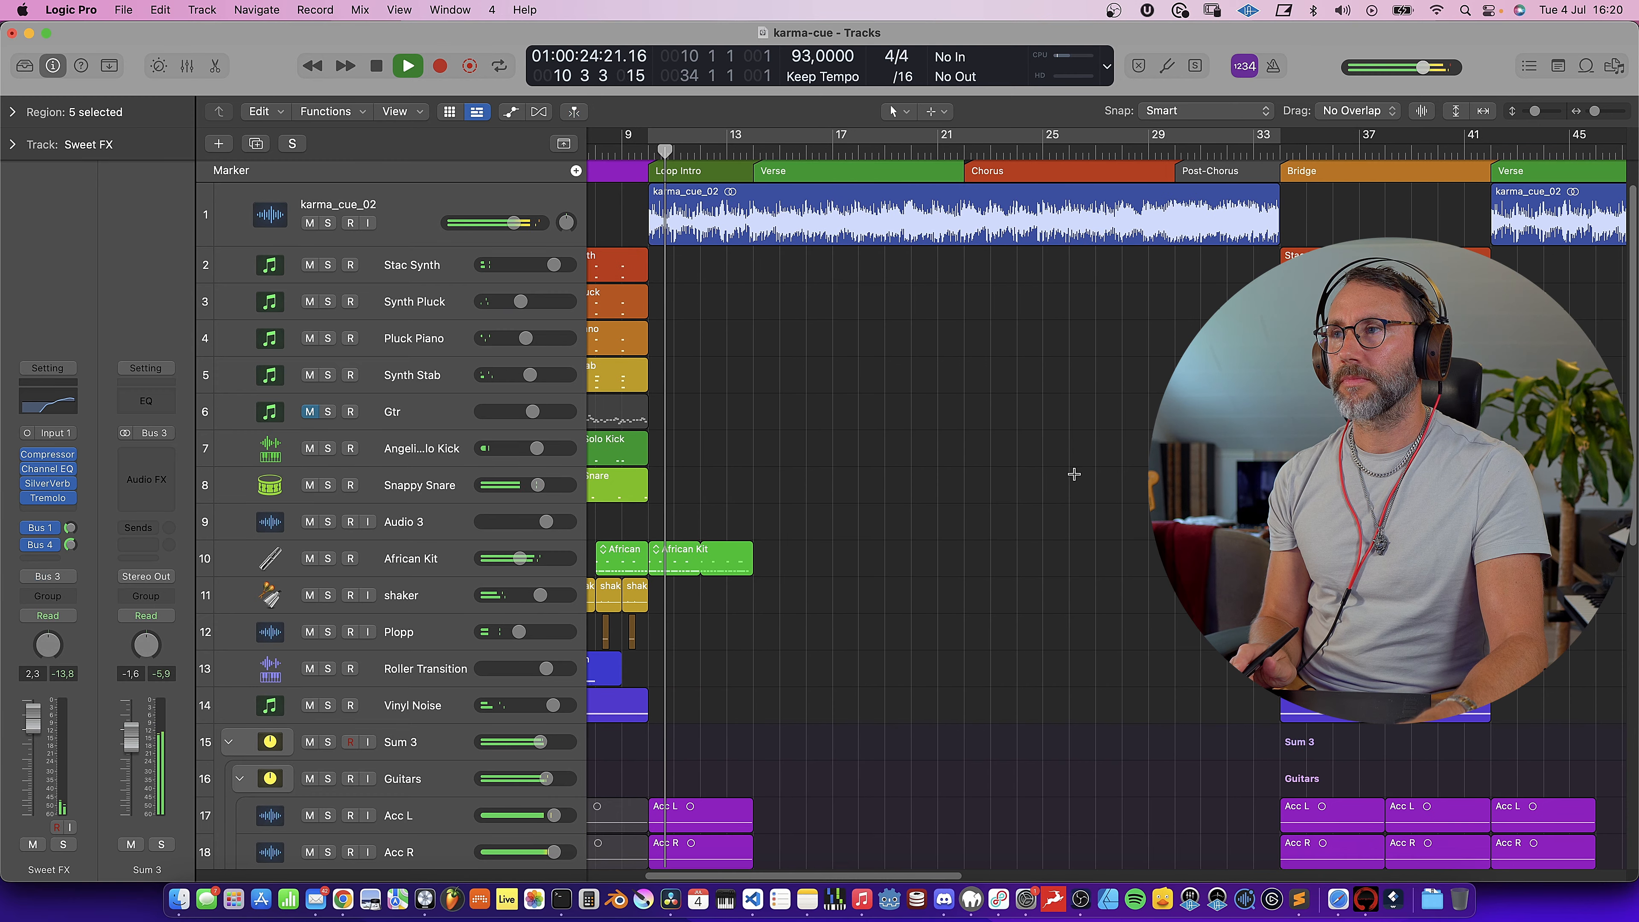
{"action": "scroll", "coordinate": [1074, 475], "scroll_direction": "left", "scroll_amount": 3}
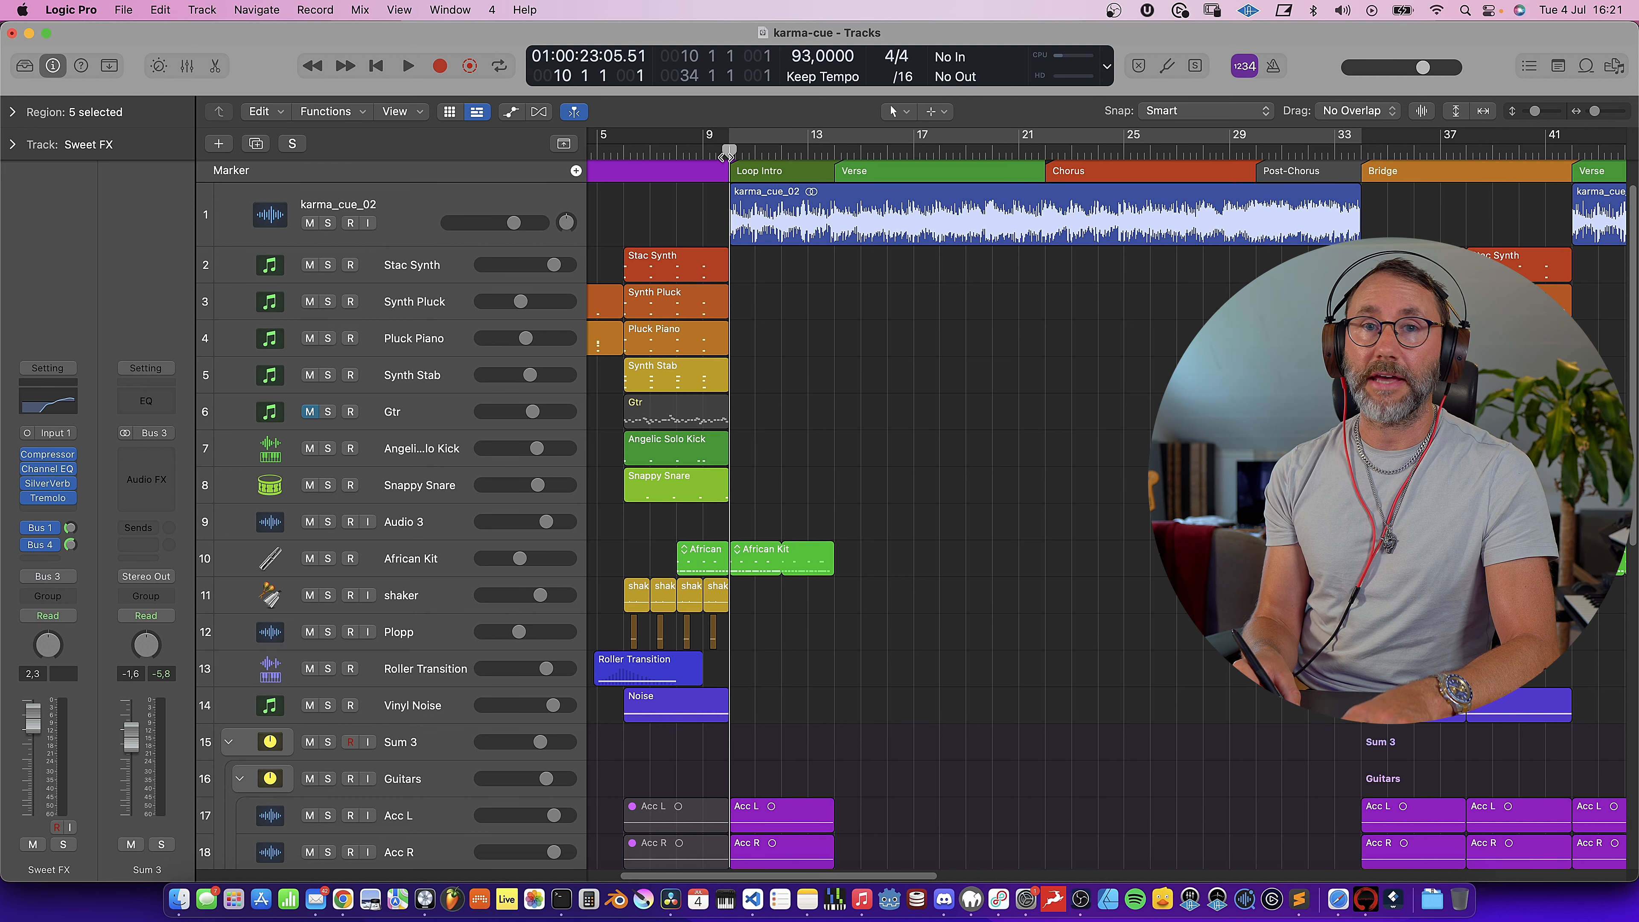
- Play from the start of the Loop Intro at bar 10 and listen through the Verse into the Chorus
{"action": "key", "text": "space"}
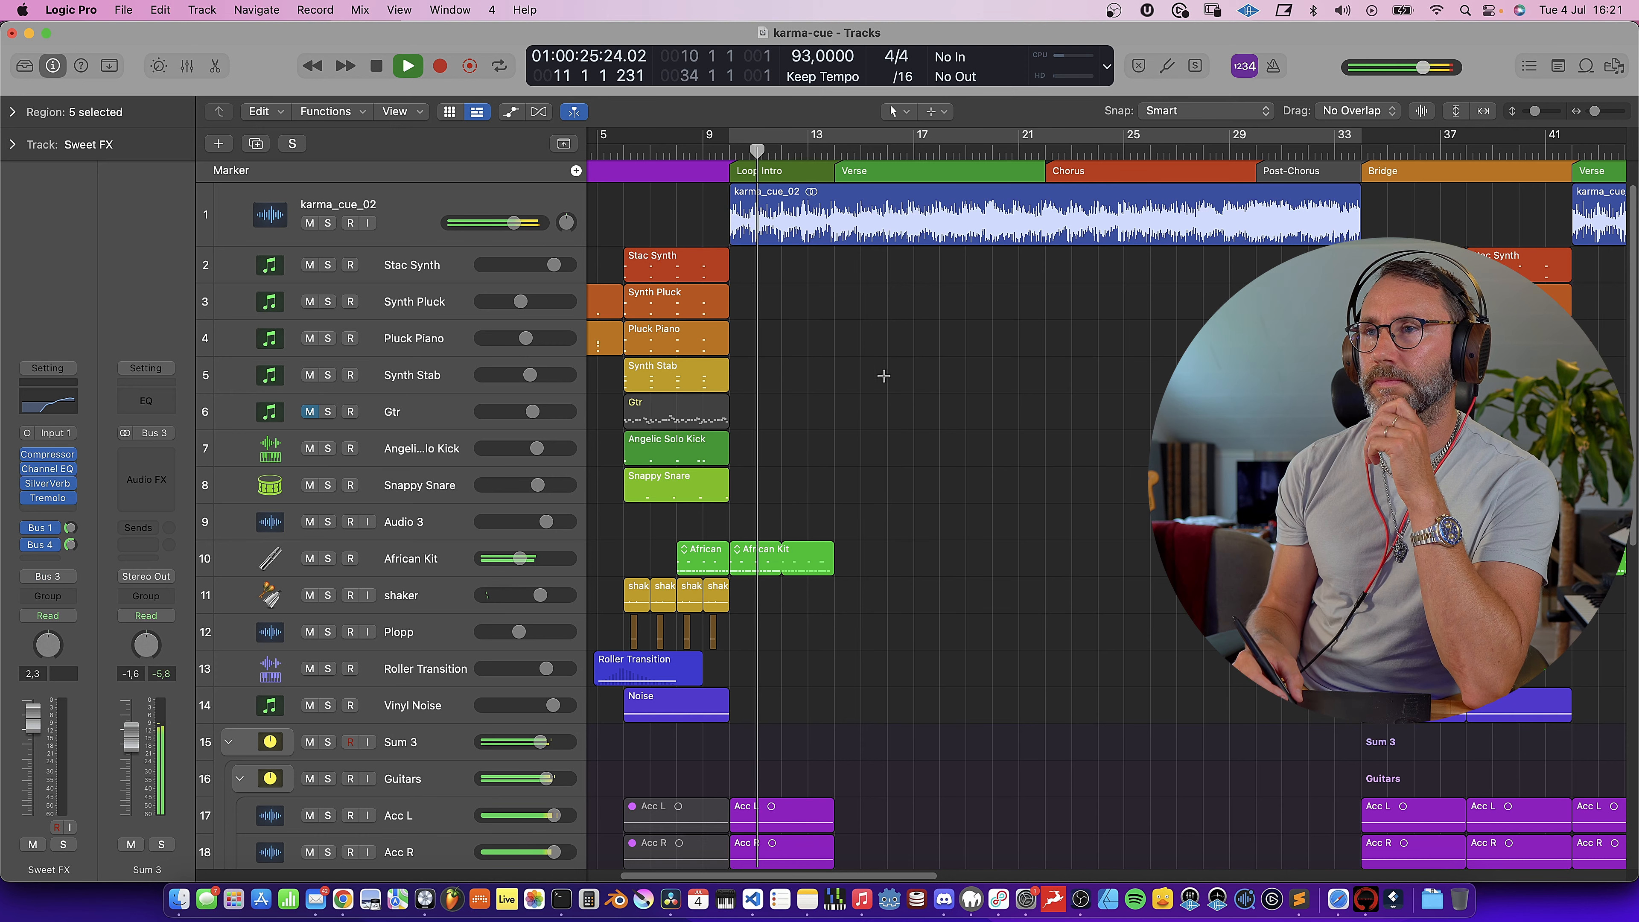
{"action": "scroll", "coordinate": [963, 339], "scroll_direction": "right", "scroll_amount": 2}
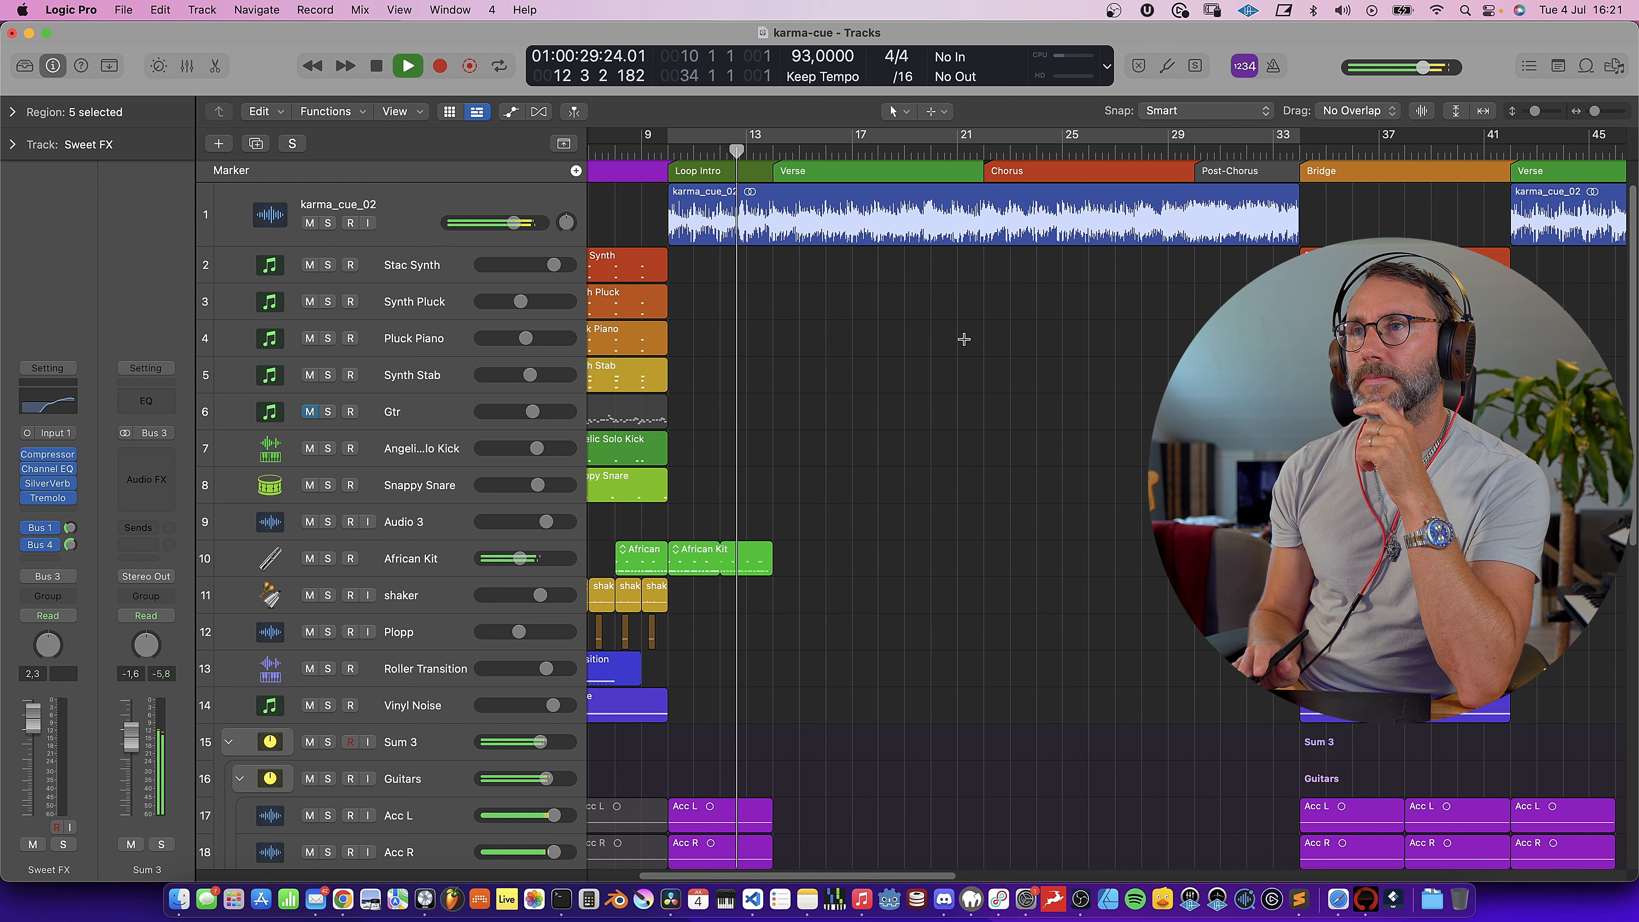
{"action": "scroll", "coordinate": [963, 339], "scroll_direction": "right", "scroll_amount": 1}
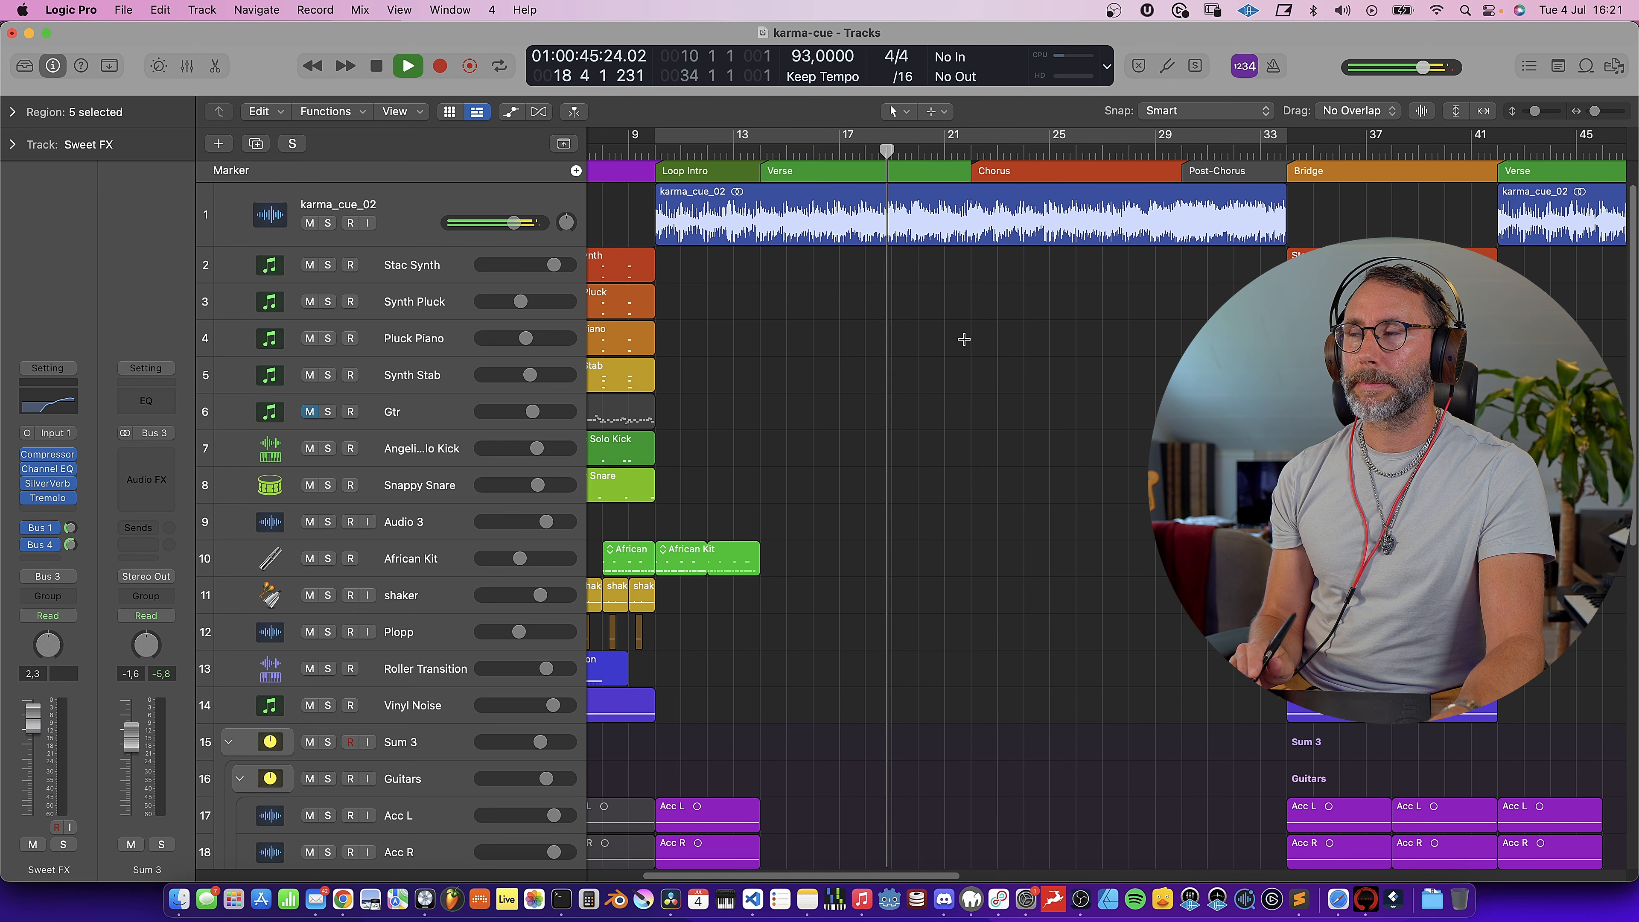
{"action": "scroll", "coordinate": [965, 339], "scroll_direction": "right", "scroll_amount": 5}
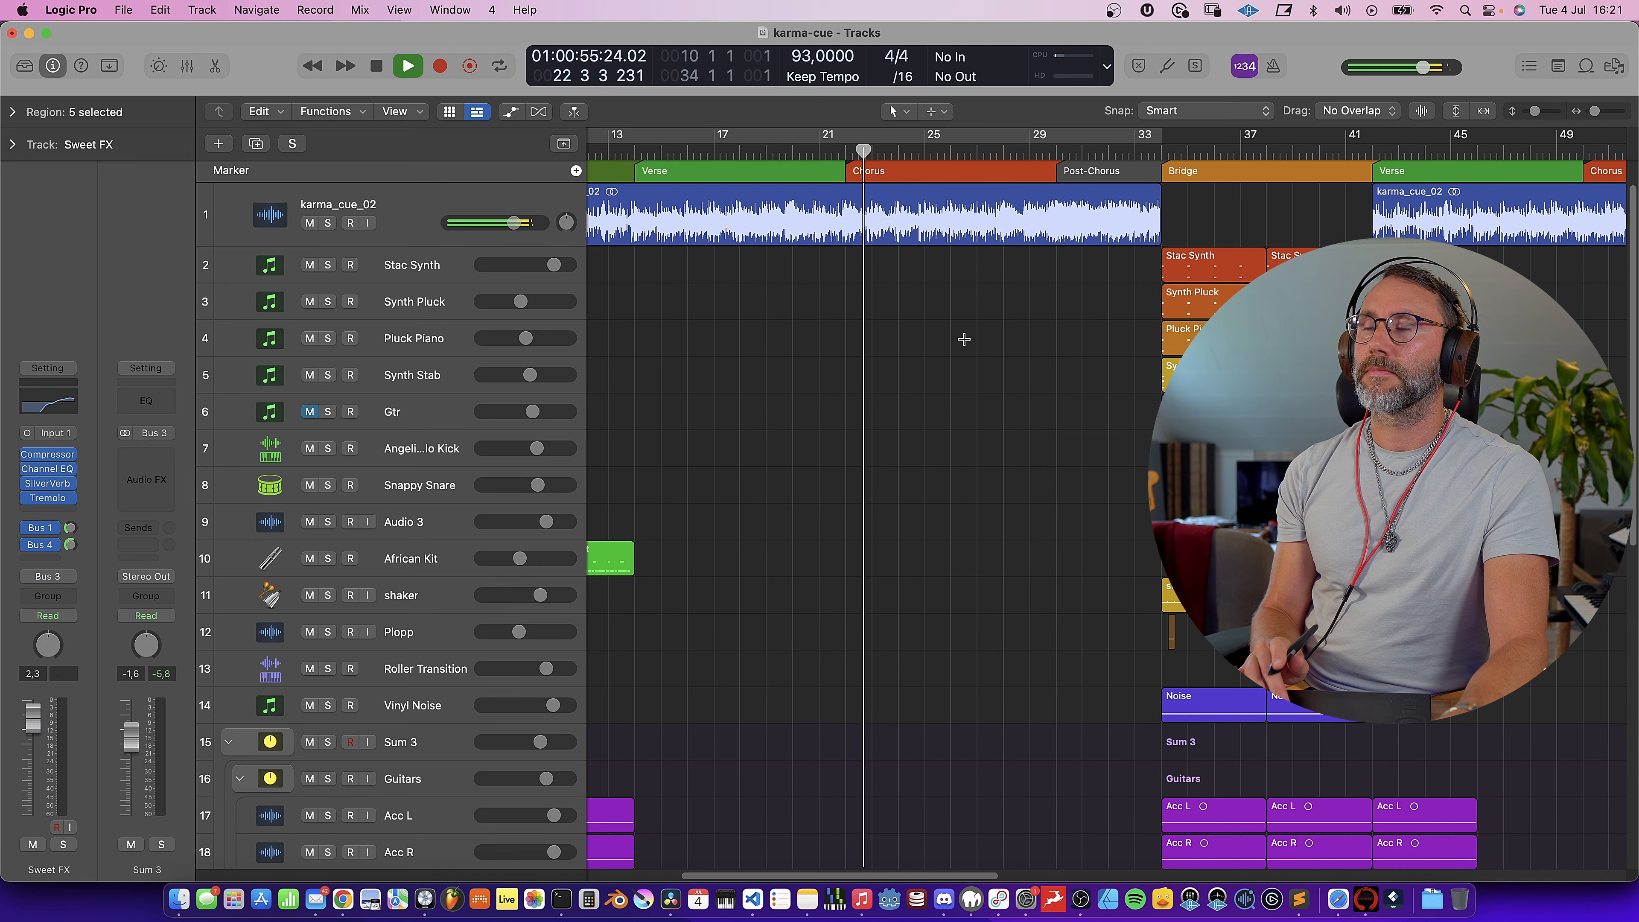
{"action": "scroll", "coordinate": [963, 339], "scroll_direction": "right", "scroll_amount": 5}
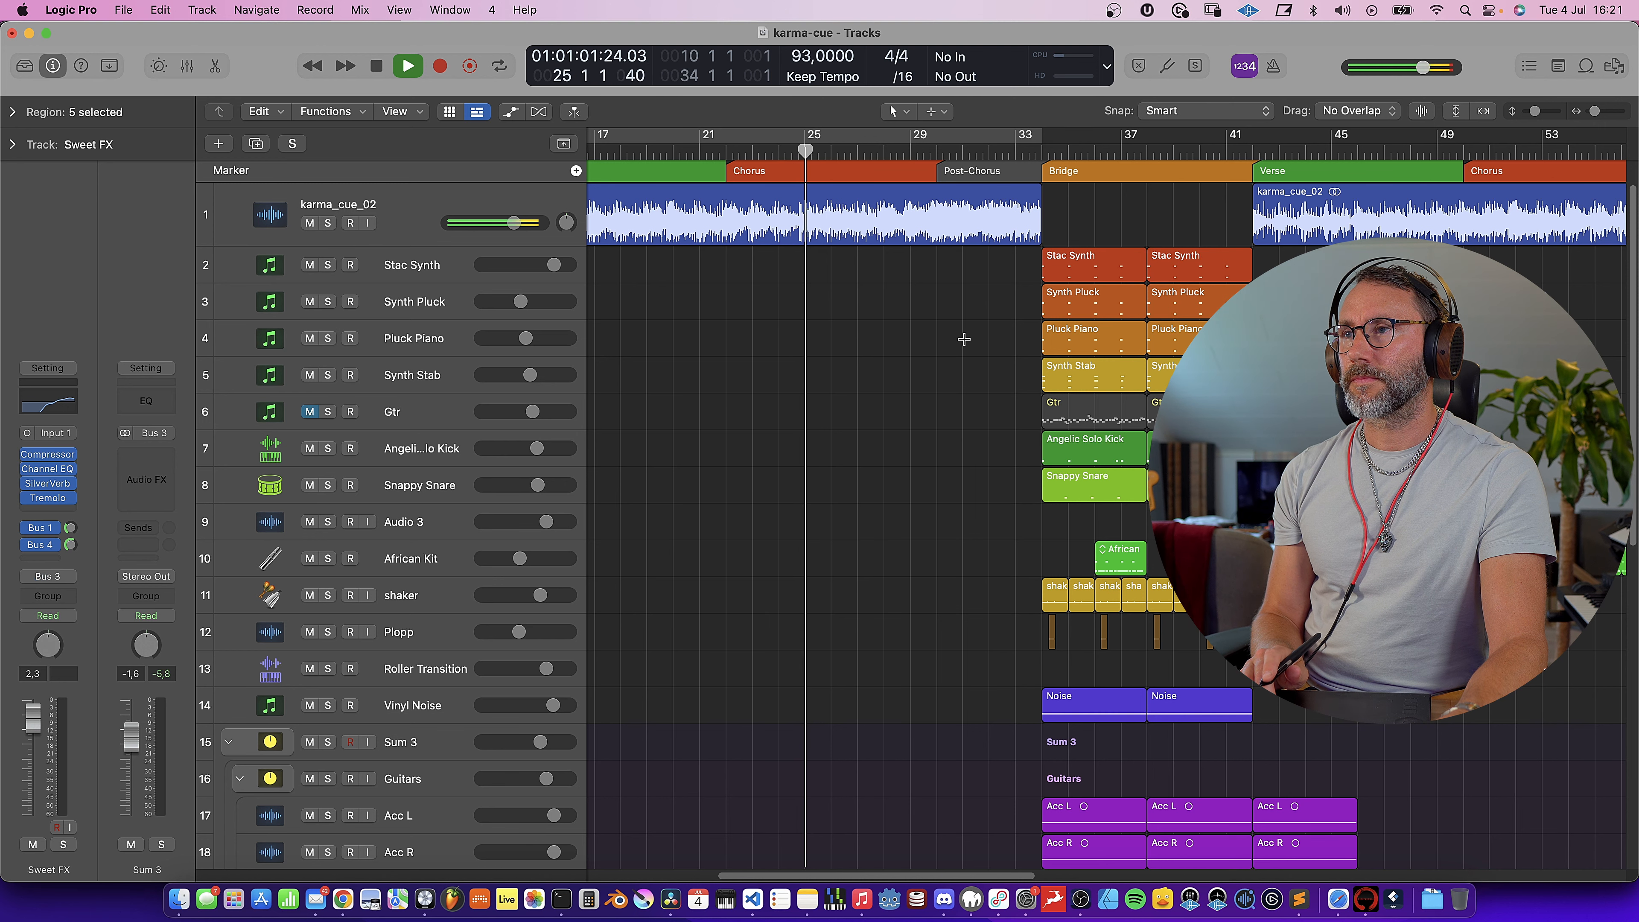
{"action": "scroll", "coordinate": [963, 339], "scroll_direction": "right", "scroll_amount": 3}
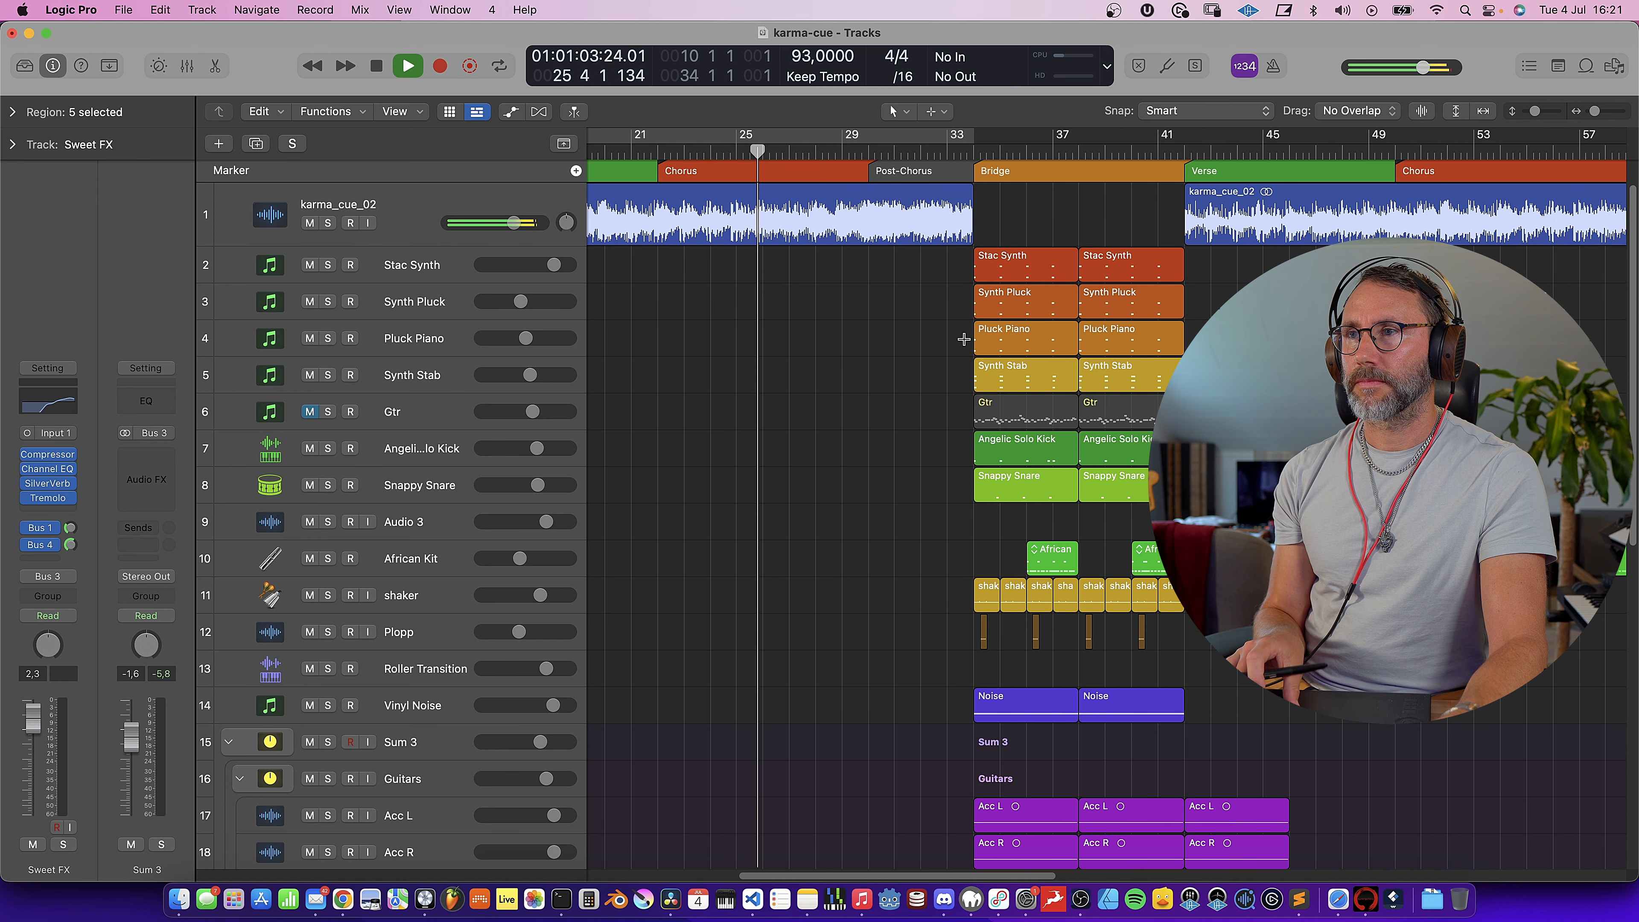
- Listen on through the rest of the Chorus and the Post-Chorus into the Bridge
{"action": "key", "text": "super+Left"}
{"action": "scroll", "coordinate": [964, 339], "scroll_direction": "left", "scroll_amount": 5}
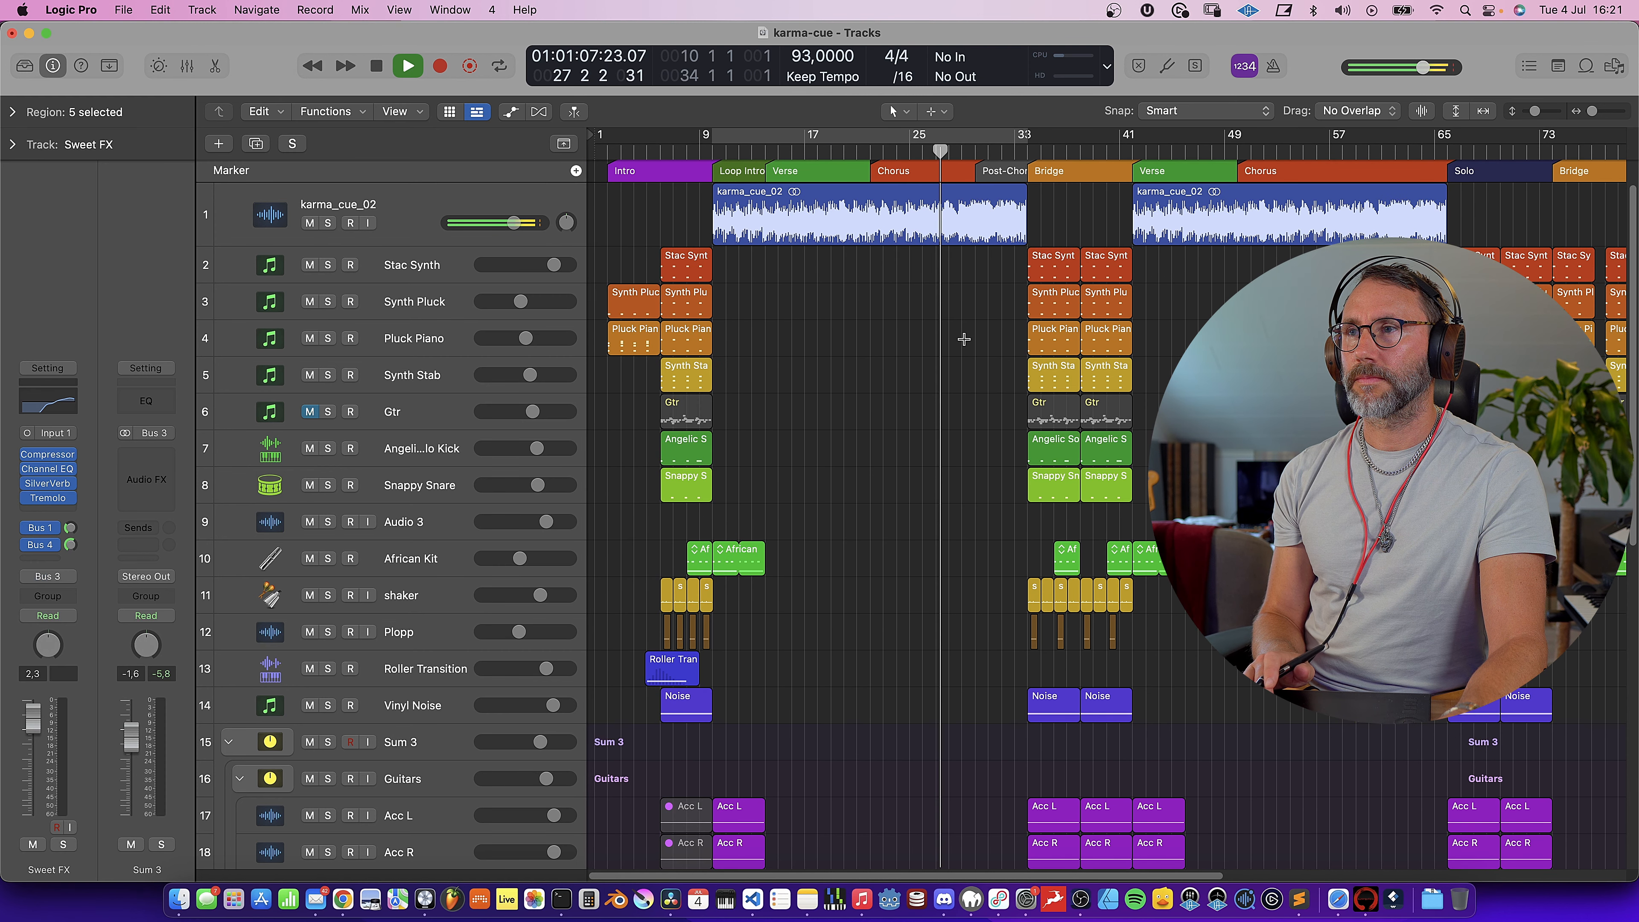
{"action": "scroll", "coordinate": [964, 339], "scroll_direction": "right", "scroll_amount": 2}
{"action": "key", "text": "super+Right"}
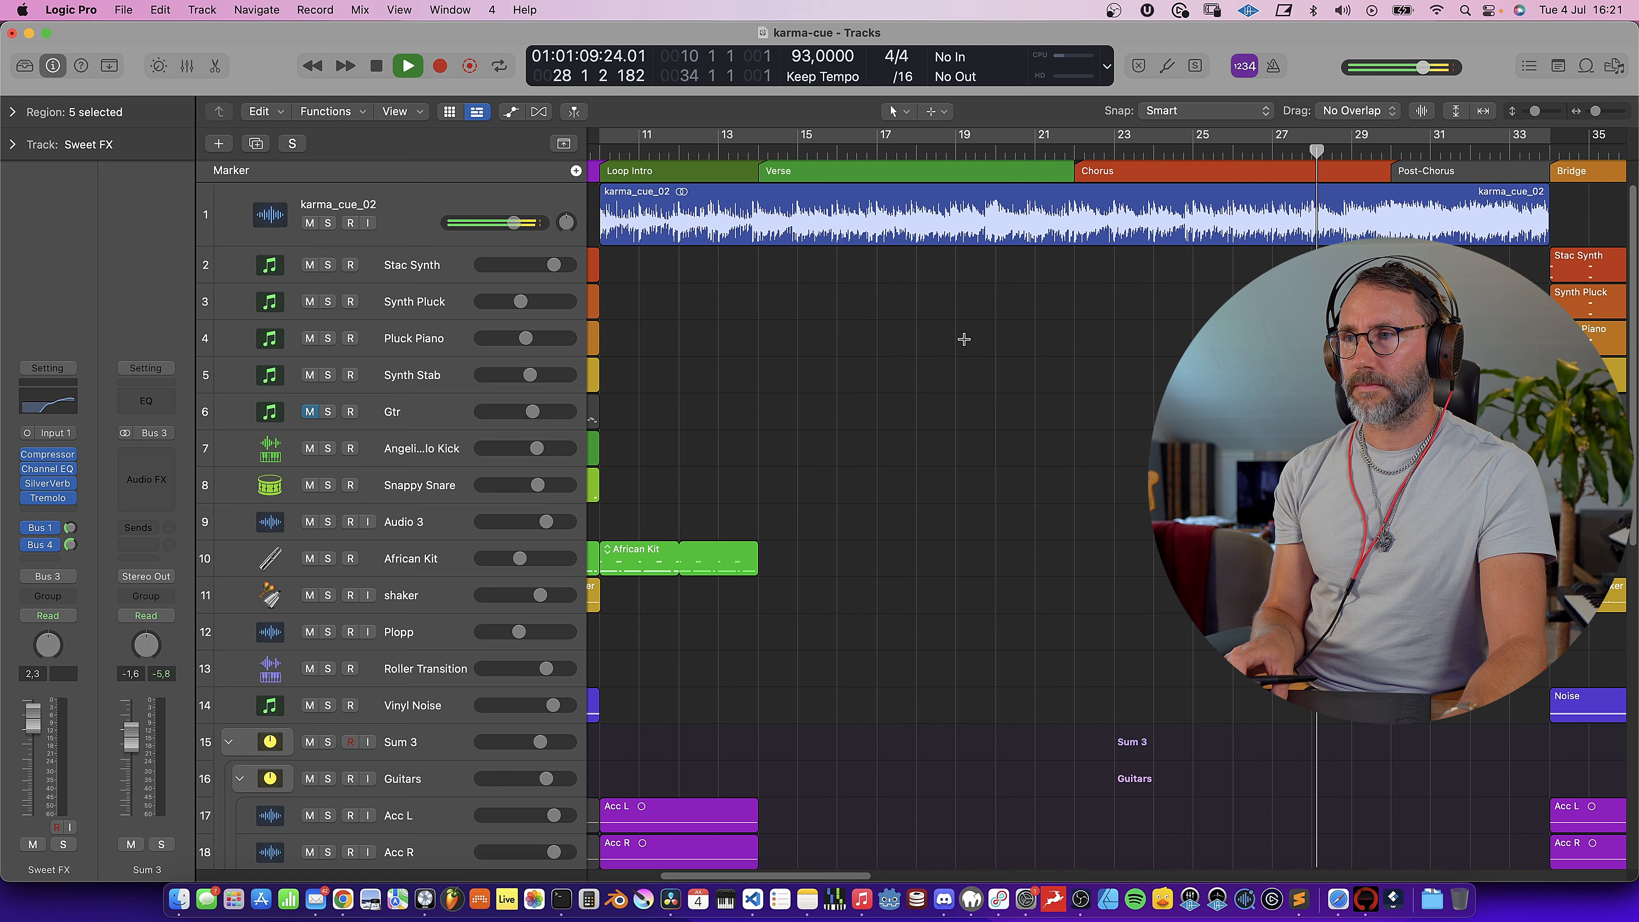
{"action": "scroll", "coordinate": [964, 339], "scroll_direction": "right", "scroll_amount": 5}
{"action": "key", "text": "super+Left"}
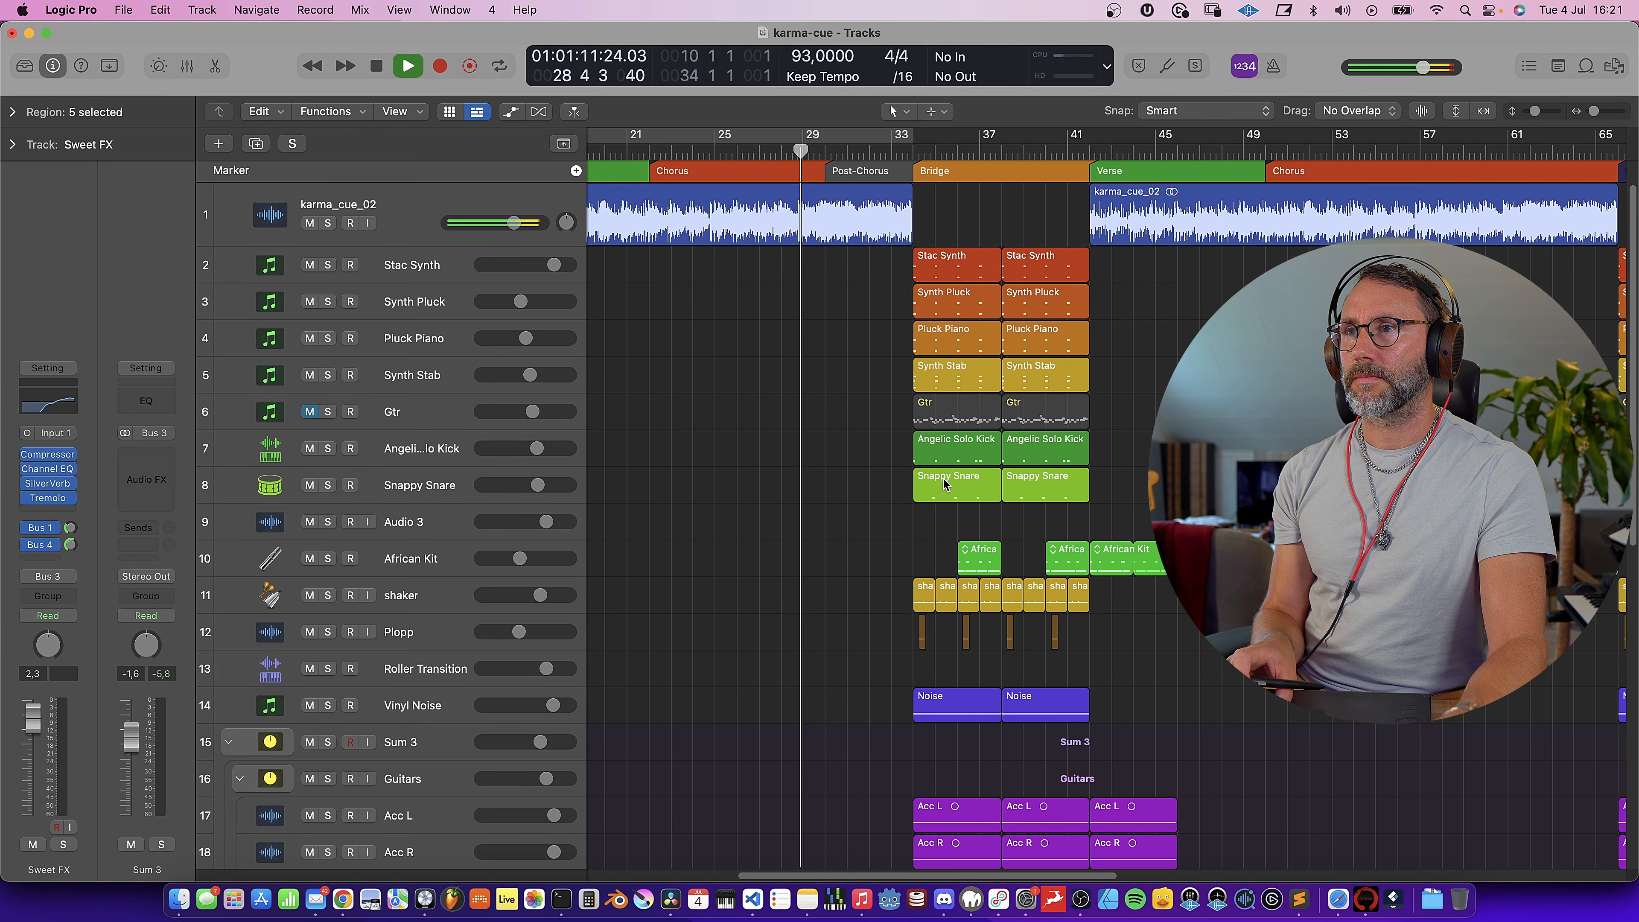
{"action": "scroll", "coordinate": [945, 485], "scroll_direction": "right", "scroll_amount": 2}
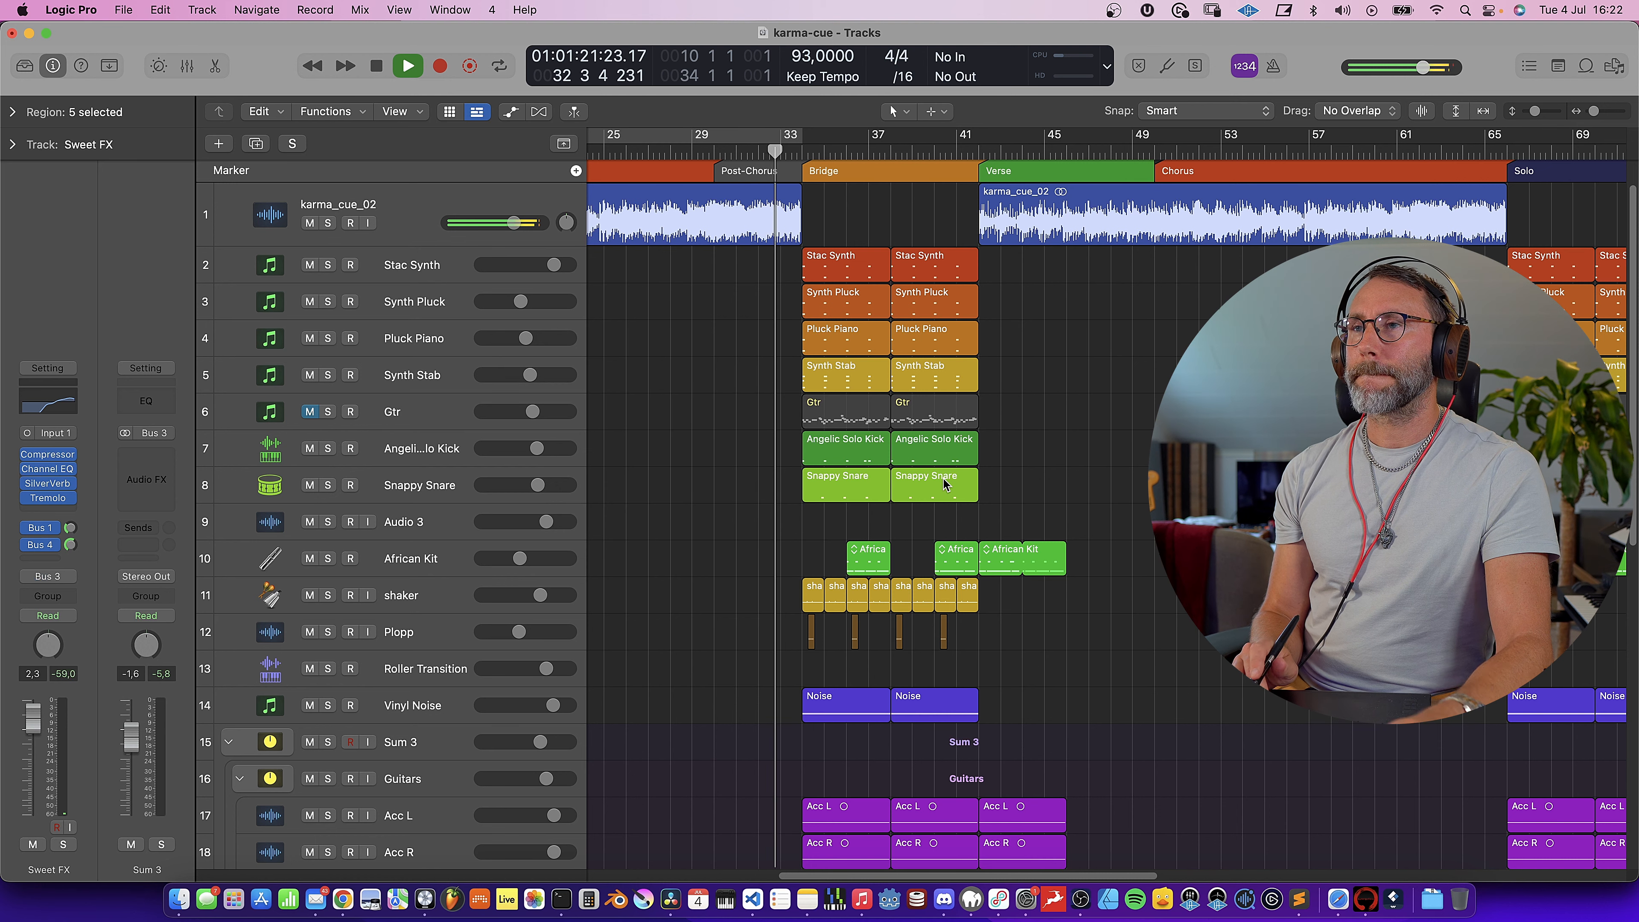
{"action": "scroll", "coordinate": [944, 484], "scroll_direction": "right", "scroll_amount": 2}
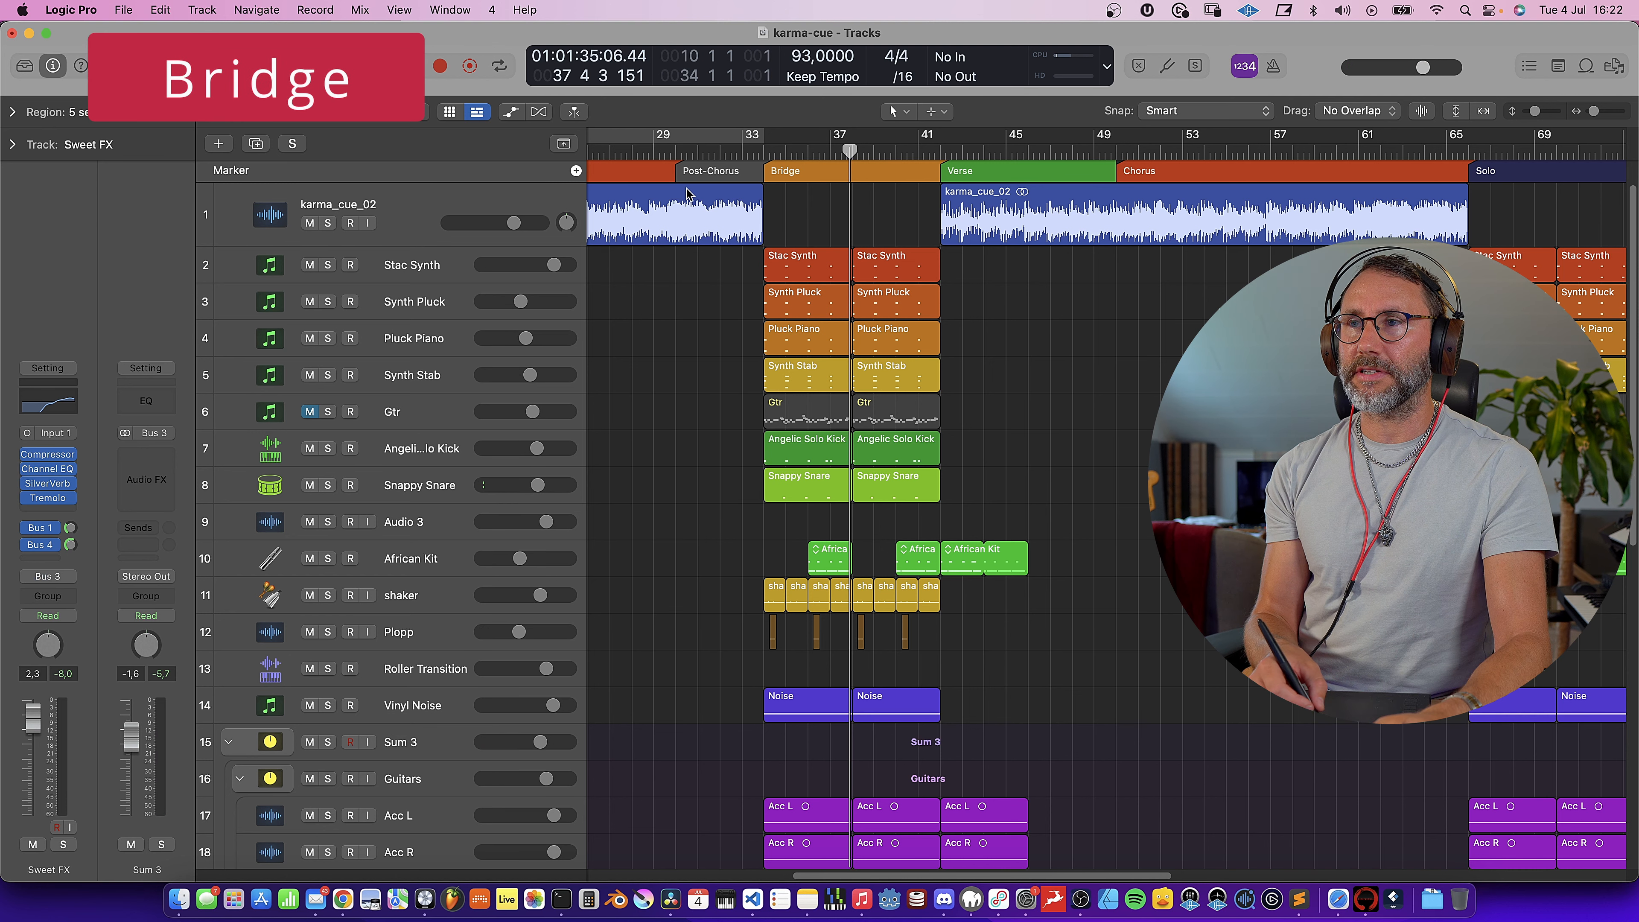
- Place the playhead at the Bridge start at bar 34, and at bar 6 of the Intro to compare their regions
{"action": "left_click", "coordinate": [766, 148]}
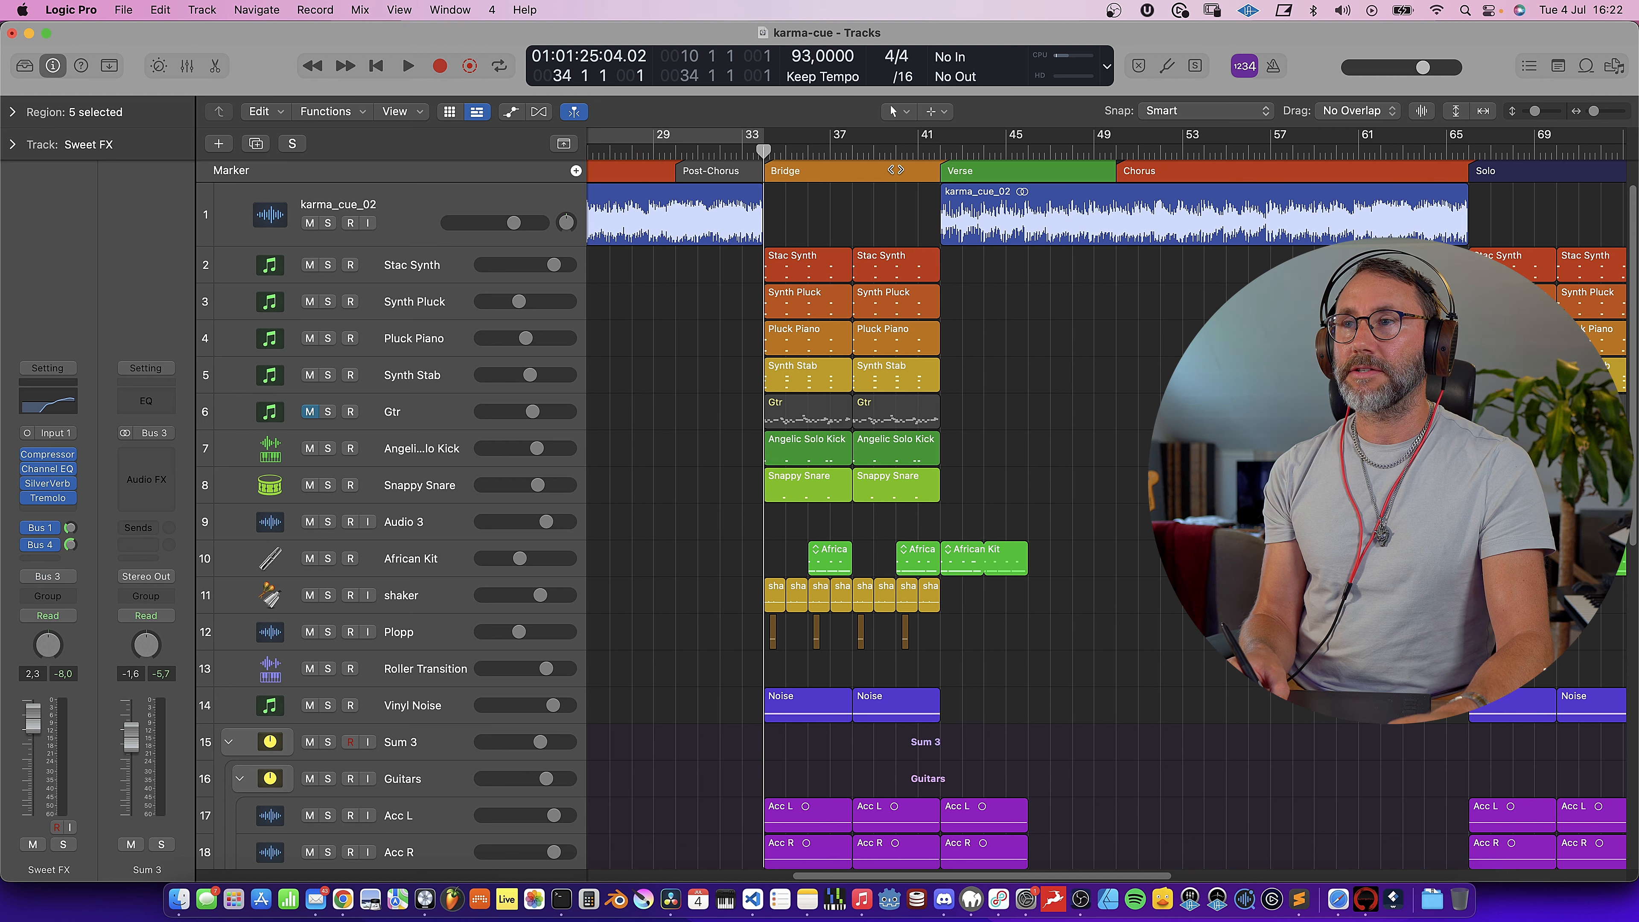
{"action": "scroll", "coordinate": [811, 315], "scroll_direction": "left", "scroll_amount": 15}
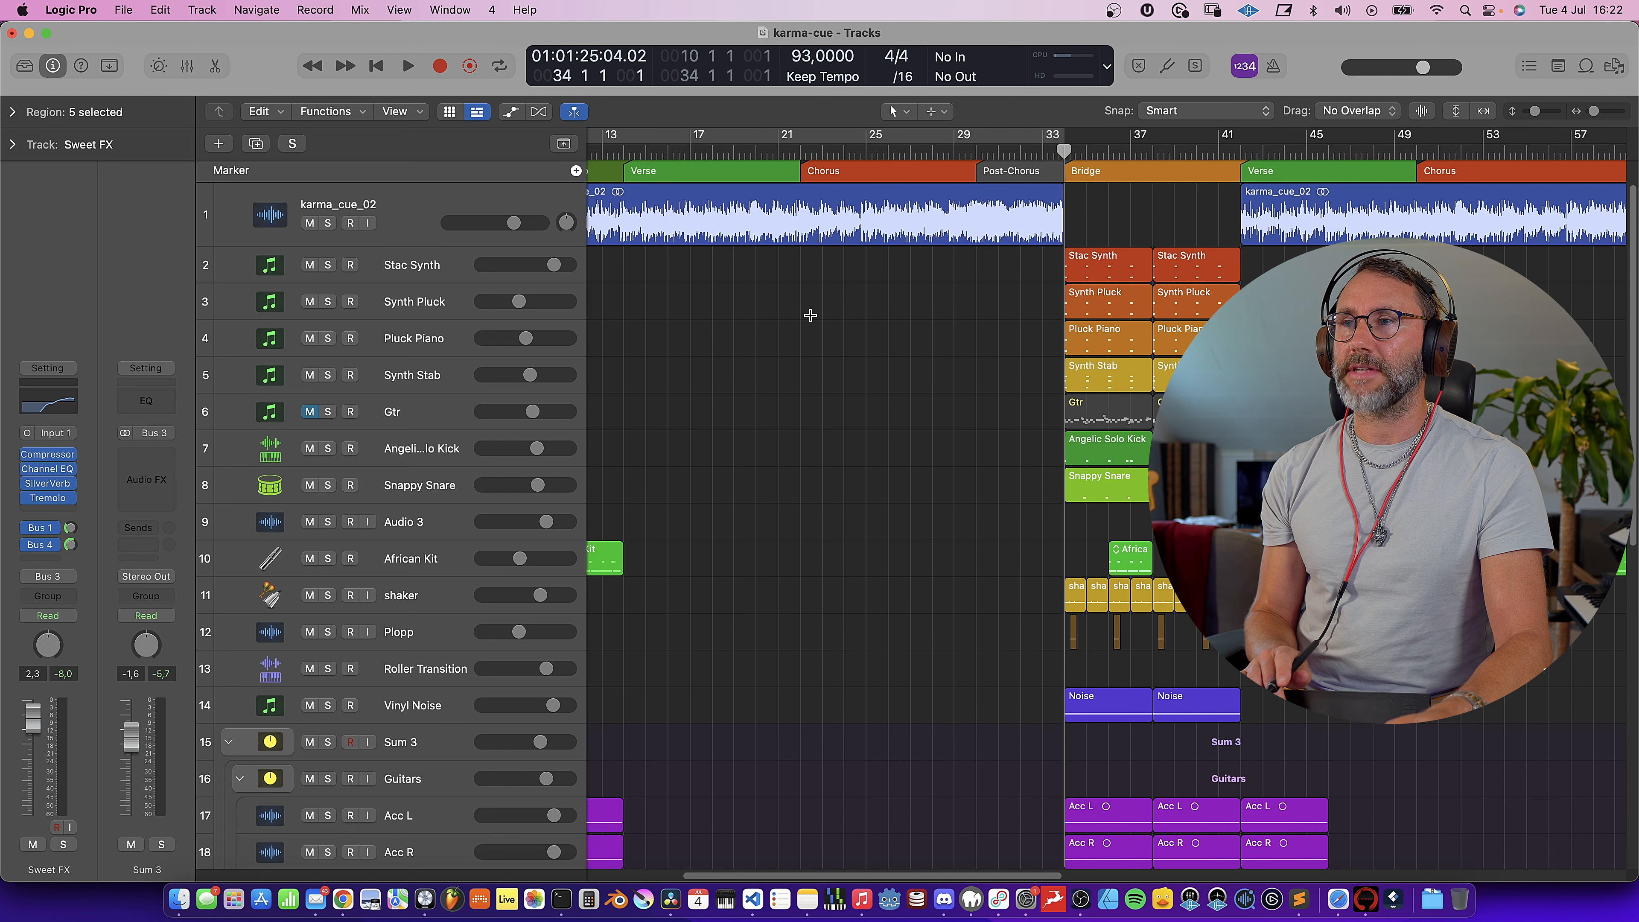
{"action": "left_click", "coordinate": [706, 151]}
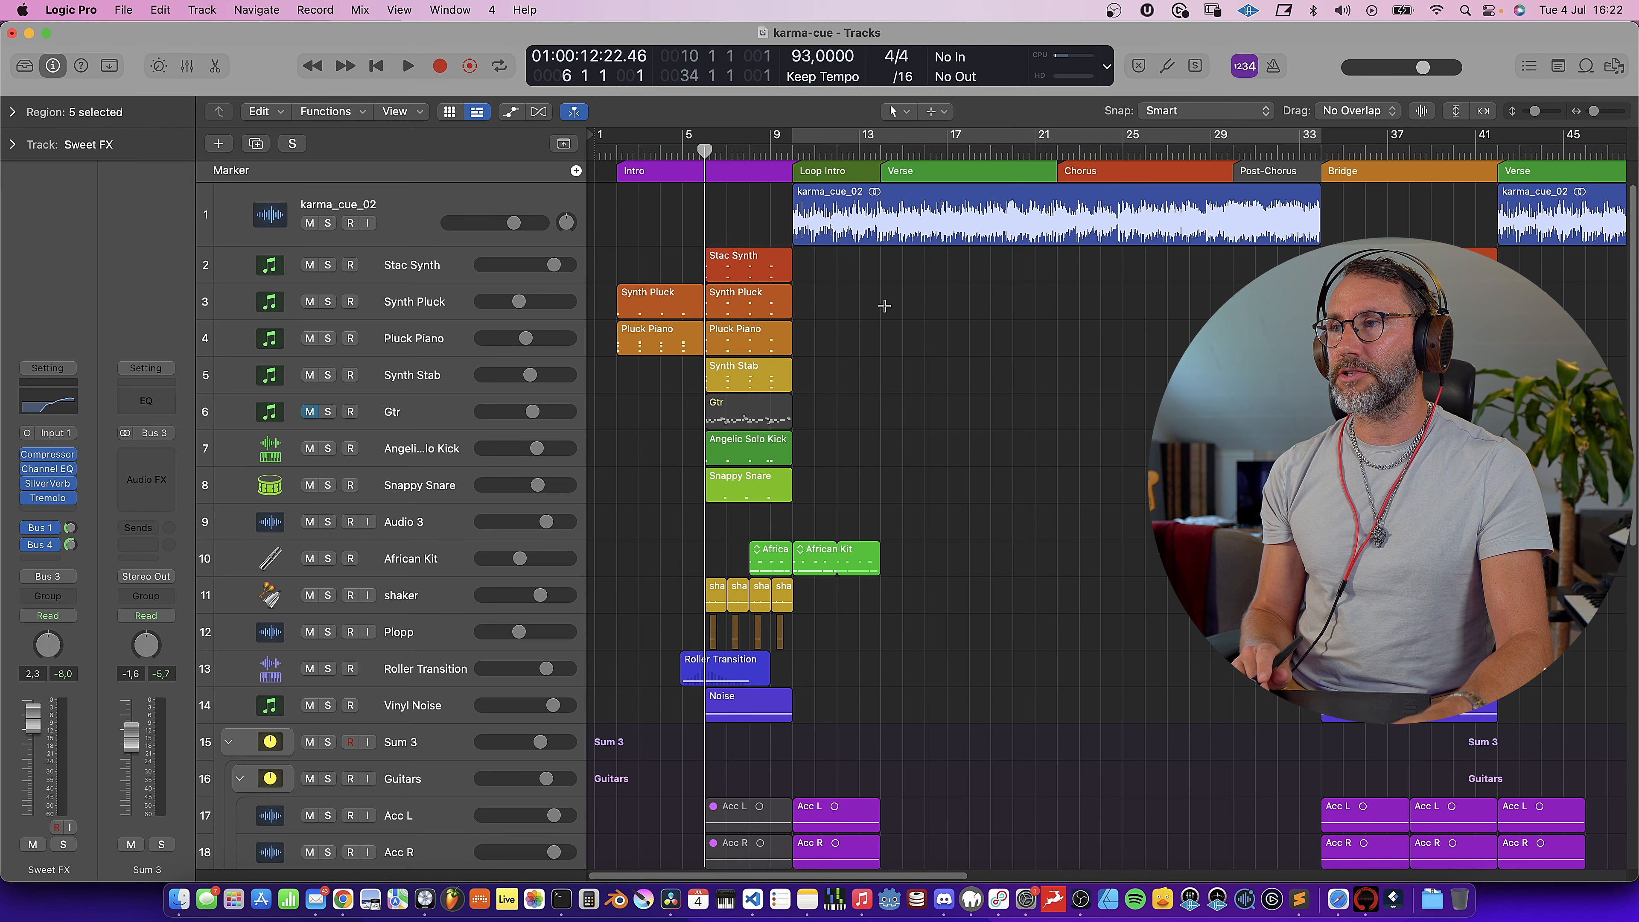
- Select and solo the MattSoftitar track and play it from the start of the Bridge at bar 34
{"action": "scroll", "coordinate": [885, 305], "scroll_direction": "down", "scroll_amount": 10}
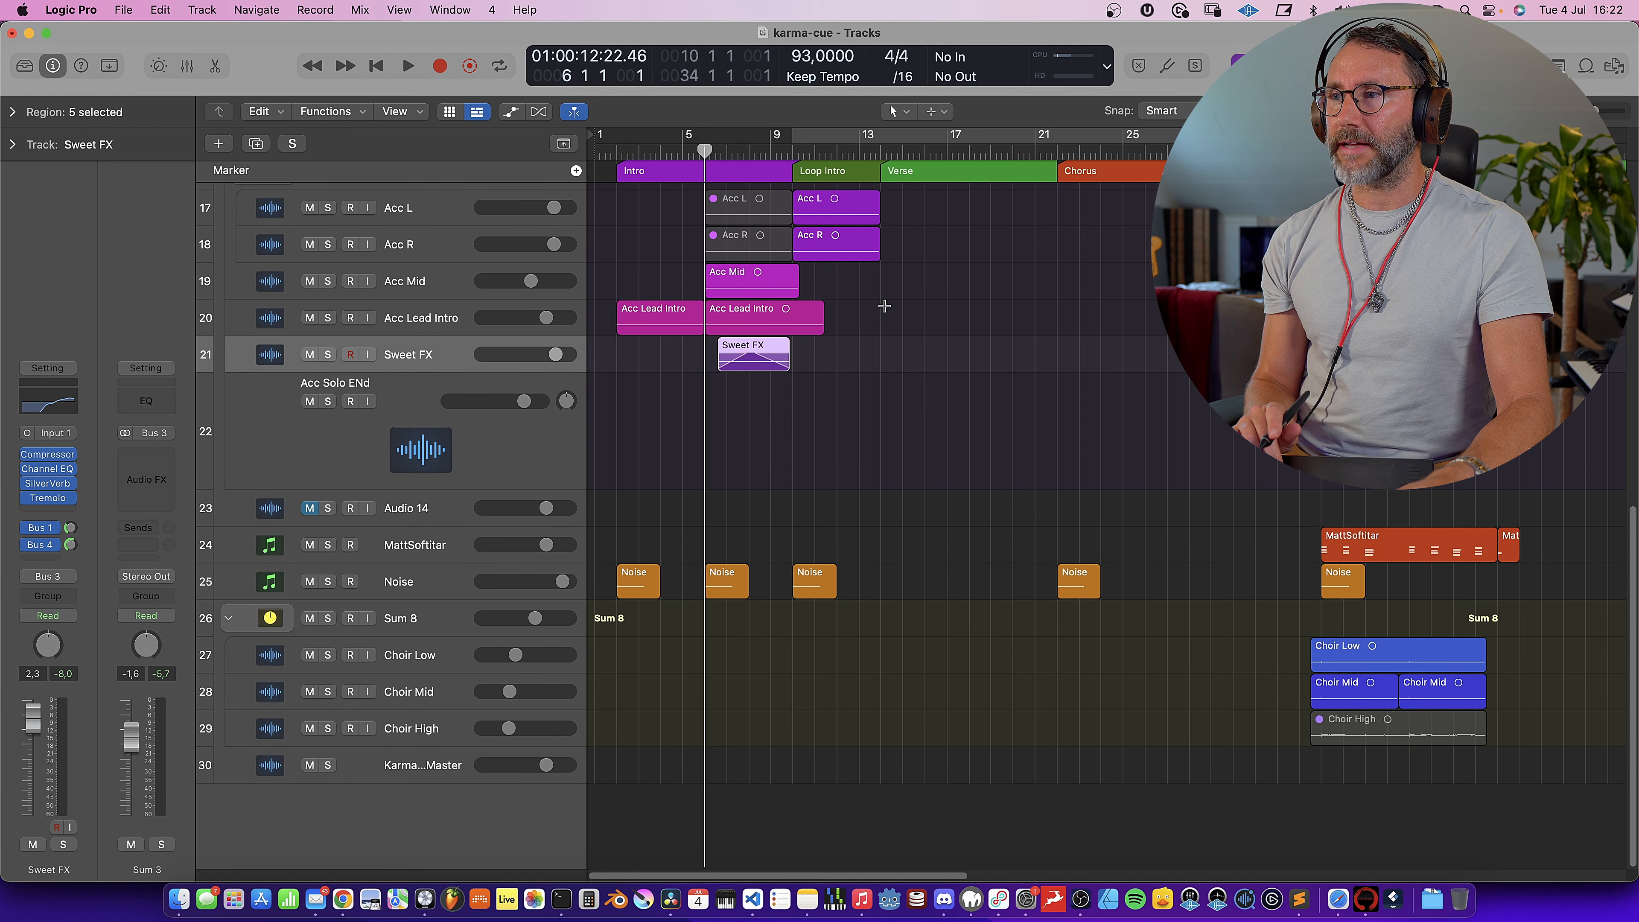
{"action": "left_click", "coordinate": [406, 539]}
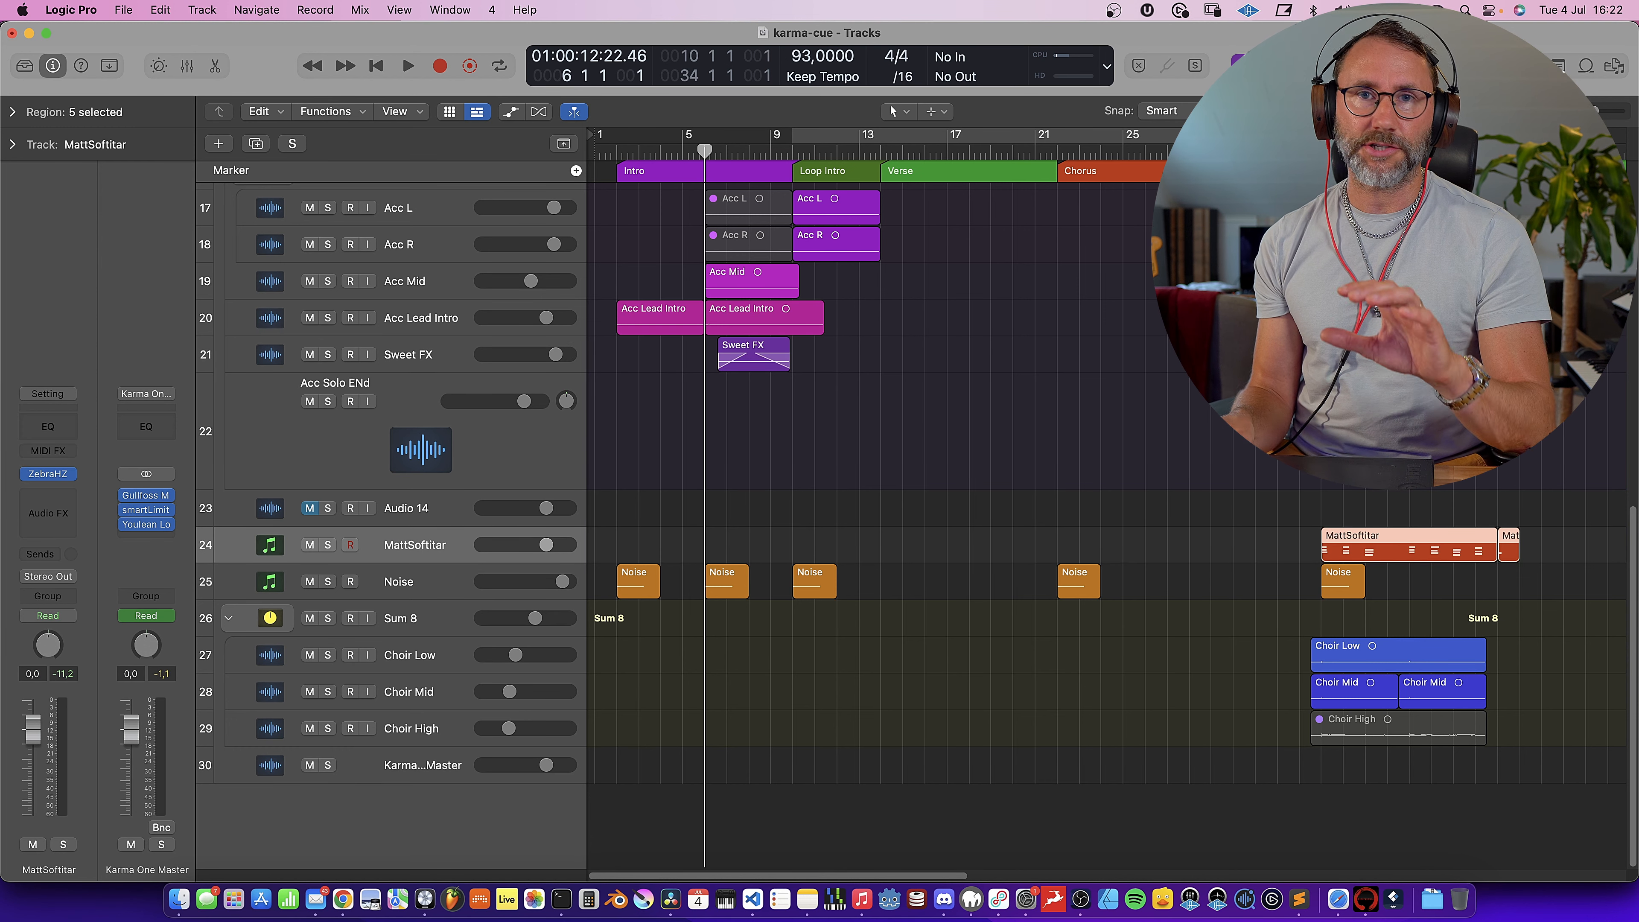
{"action": "scroll", "coordinate": [1148, 344], "scroll_direction": "right", "scroll_amount": 8}
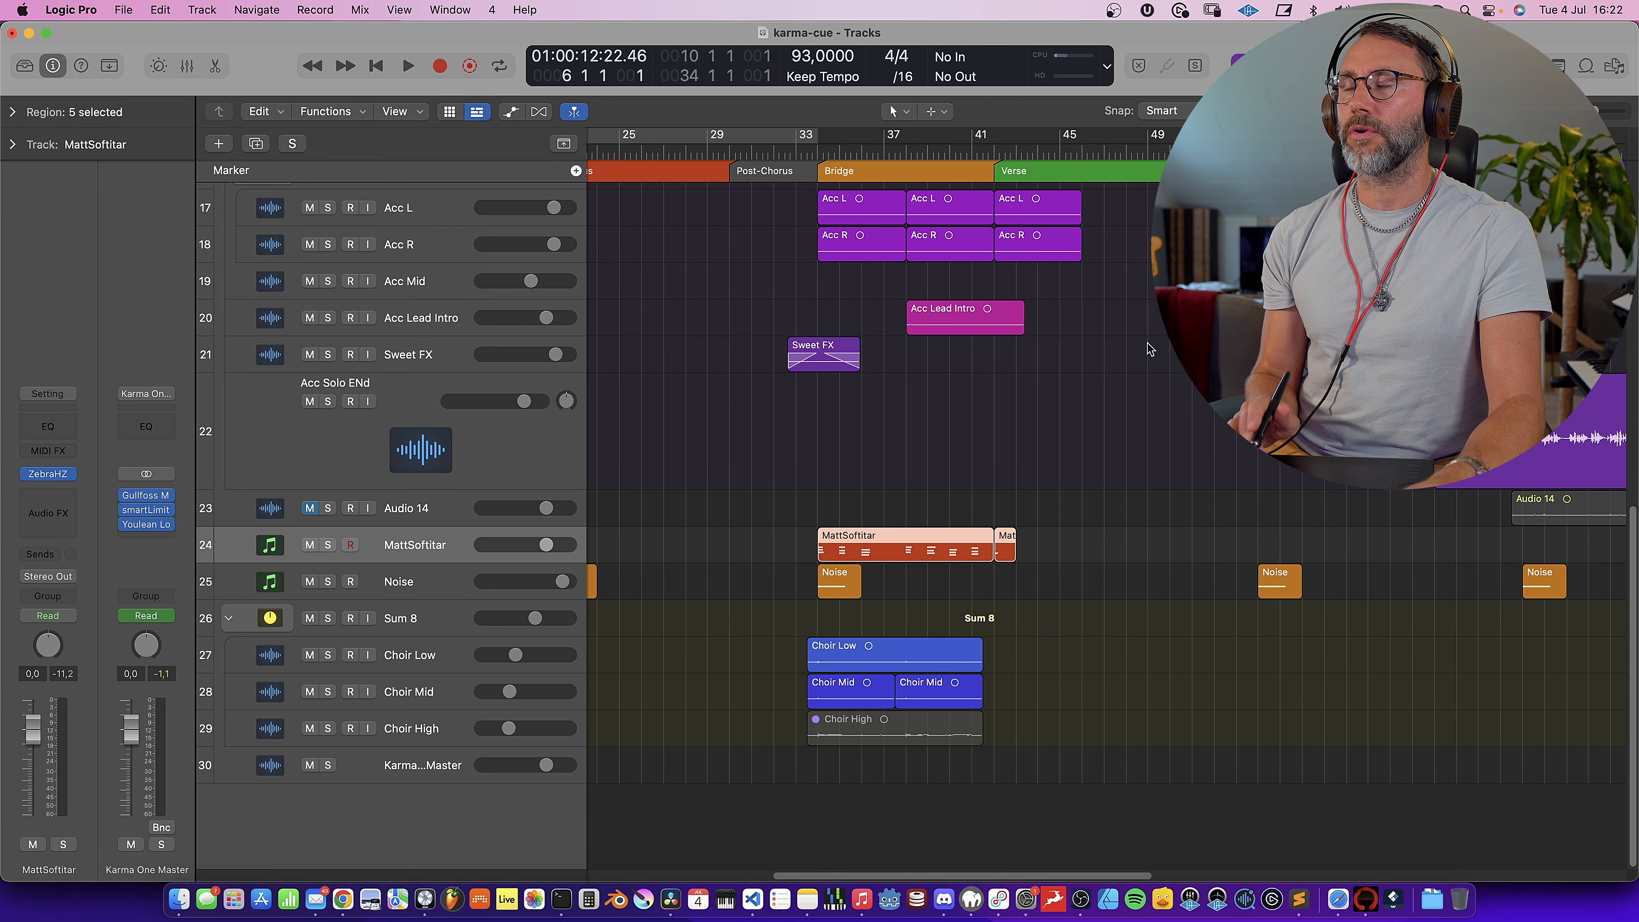
{"action": "left_click", "coordinate": [816, 152]}
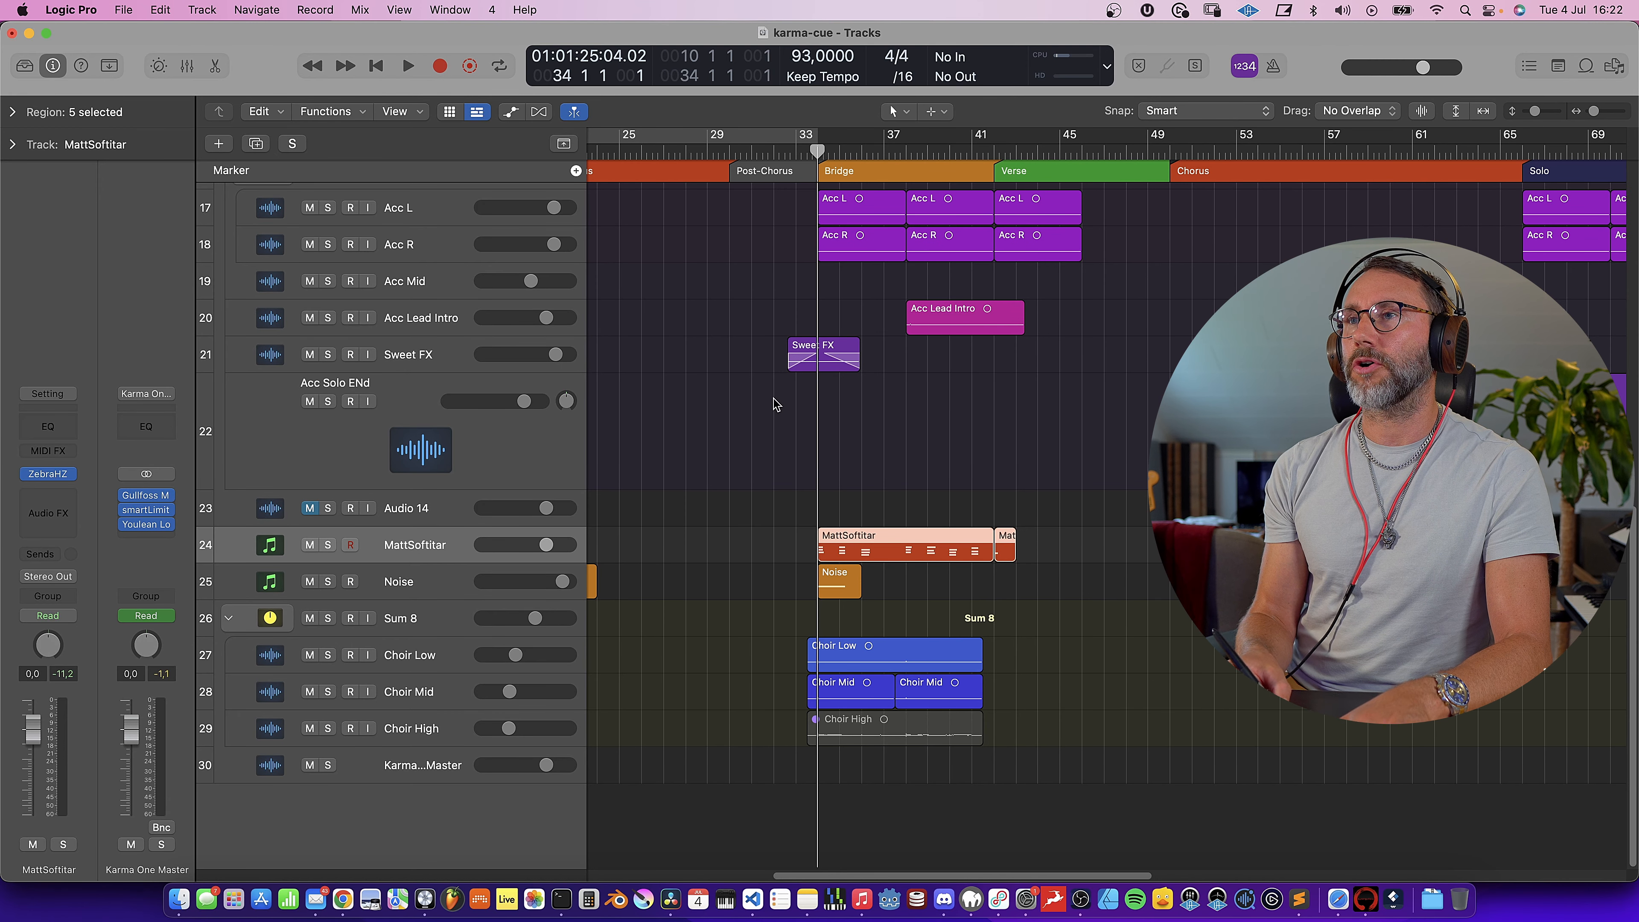
{"action": "left_click", "coordinate": [327, 545]}
{"action": "key", "text": "space"}
- Examine the MattSoftitar region's chords in an enlarged Piano Roll, selecting notes of the first chord, and close the editor
{"action": "double_click", "coordinate": [879, 544]}
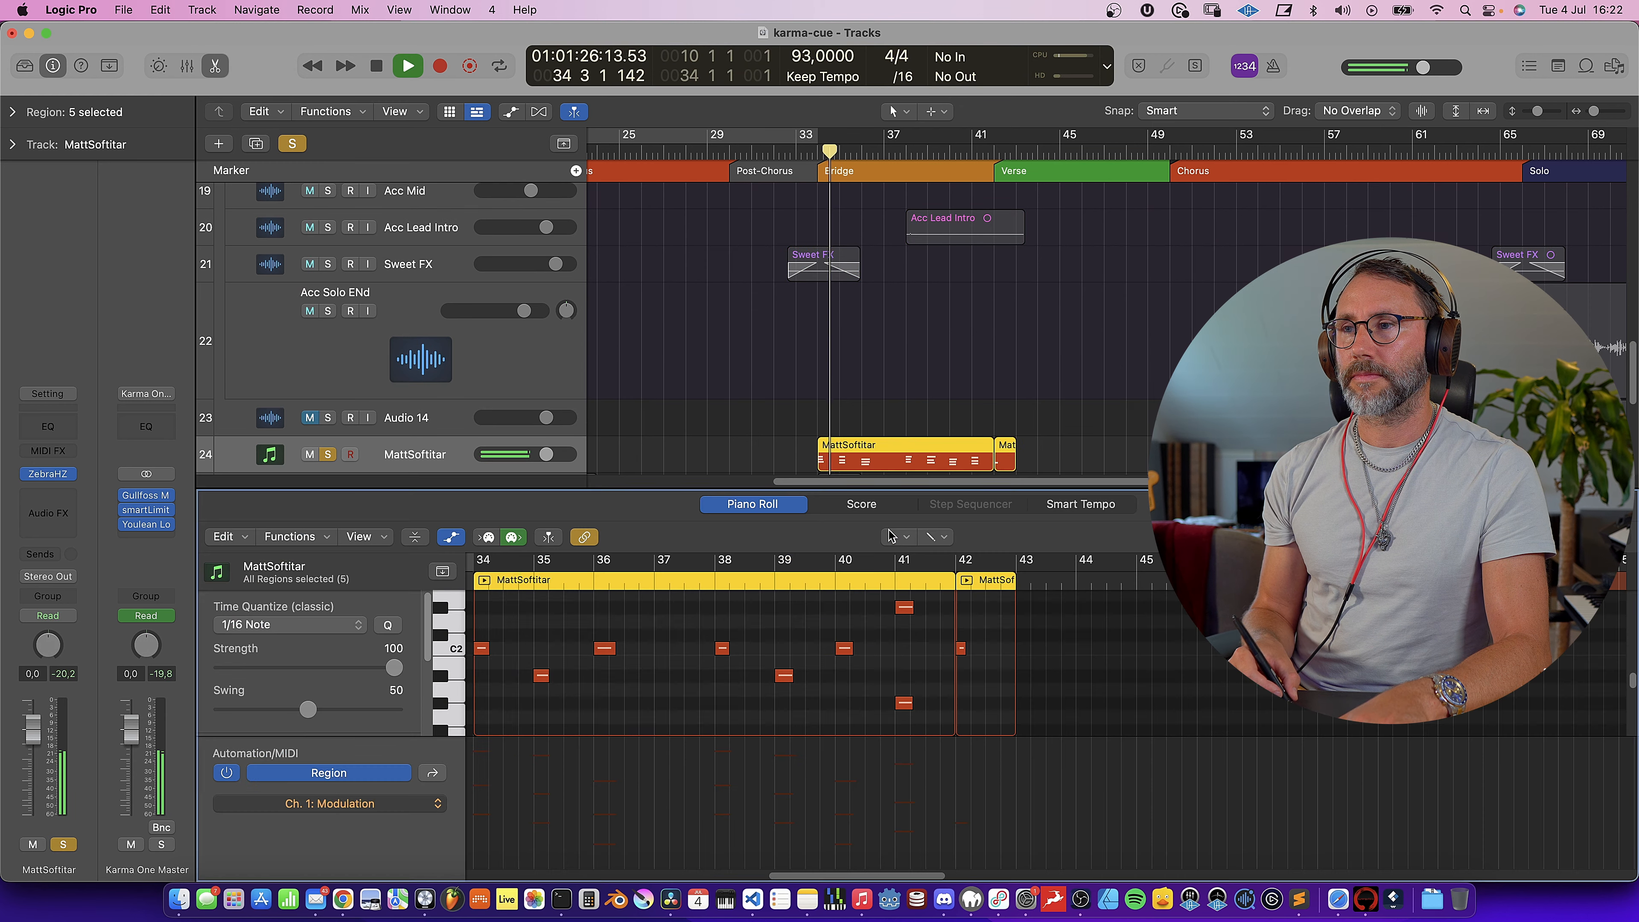
{"action": "left_click_drag", "start_coordinate": [1137, 483], "coordinate": [1138, 279]}
{"action": "scroll", "coordinate": [728, 503], "scroll_direction": "up", "scroll_amount": 3}
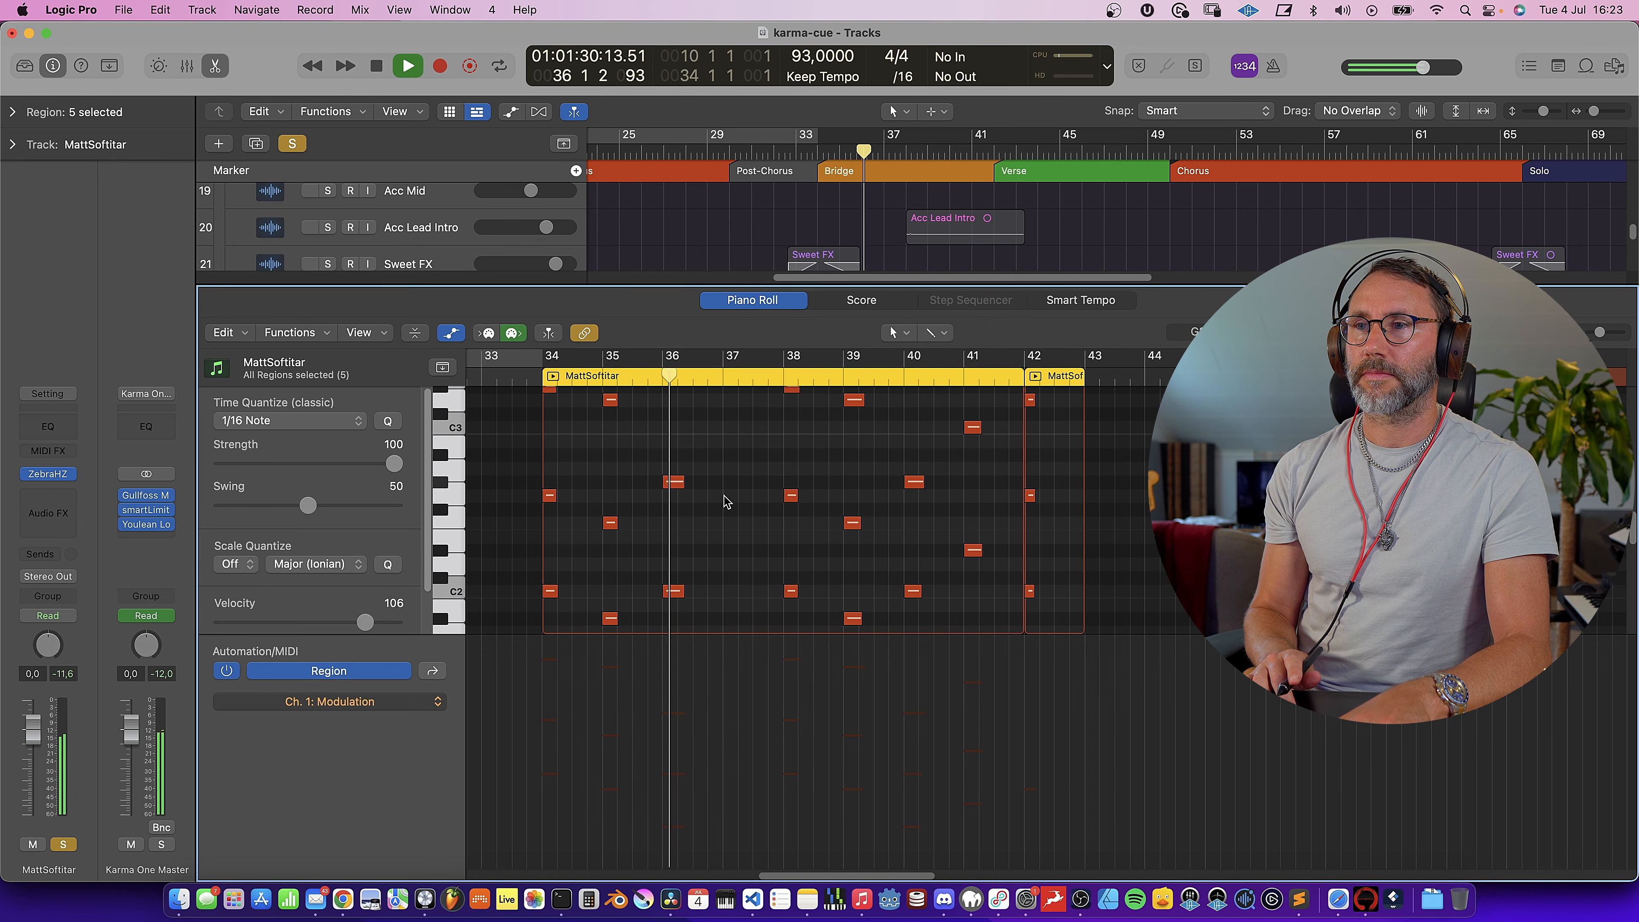
{"action": "scroll", "coordinate": [728, 503], "scroll_direction": "left", "scroll_amount": 1}
{"action": "left_click_drag", "start_coordinate": [604, 397], "coordinate": [522, 691]}
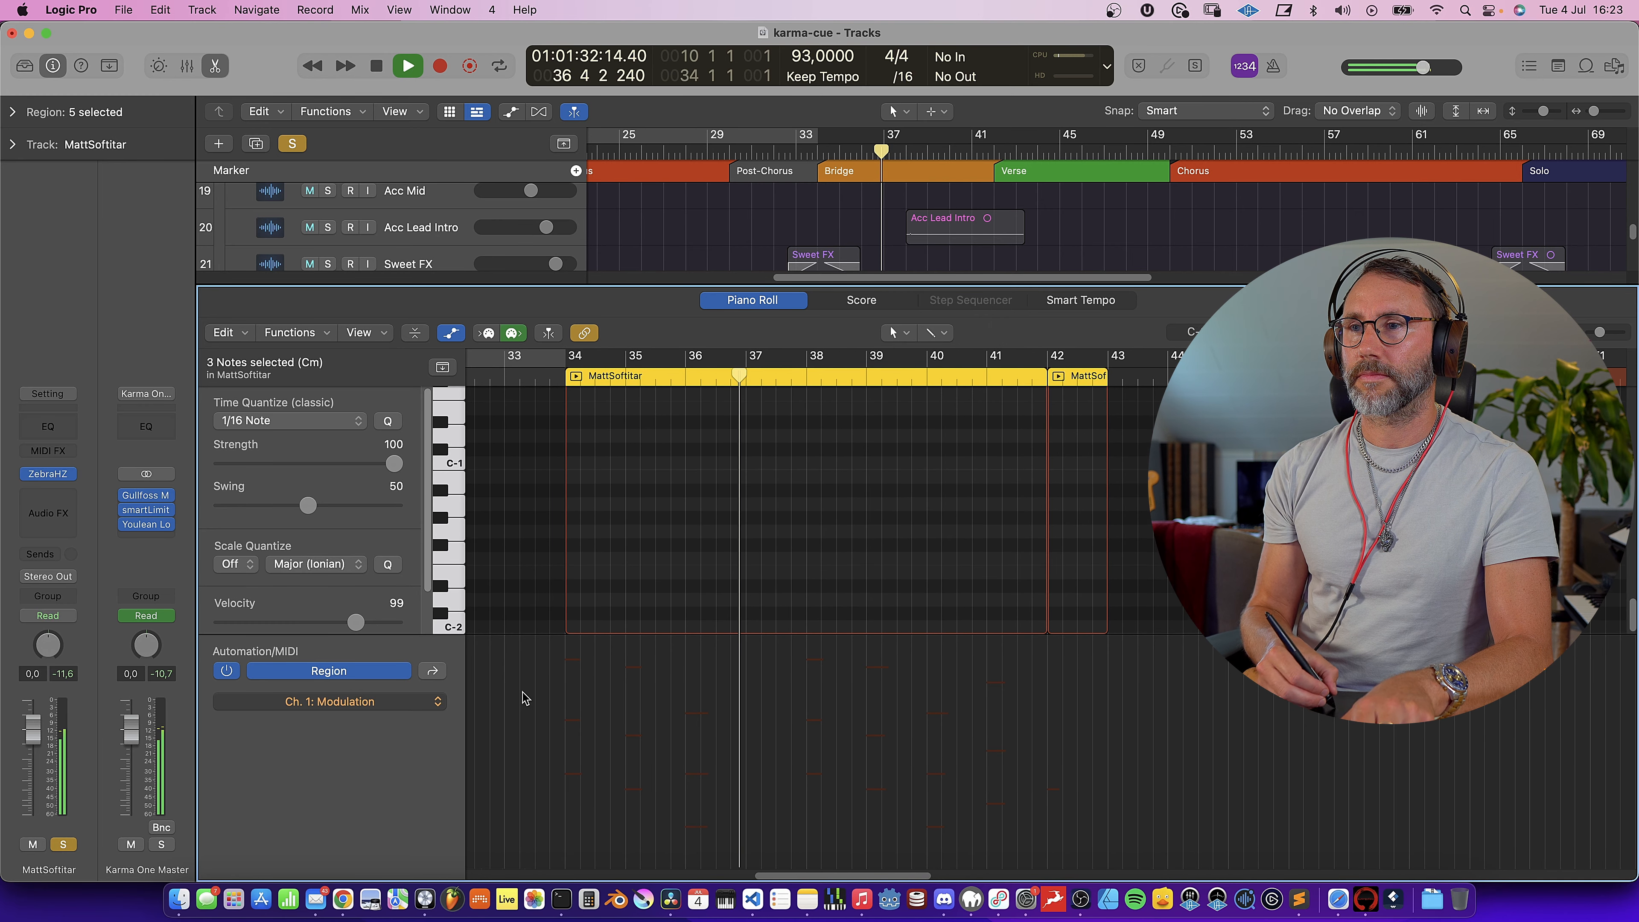
{"action": "scroll", "coordinate": [716, 510], "scroll_direction": "up", "scroll_amount": 10}
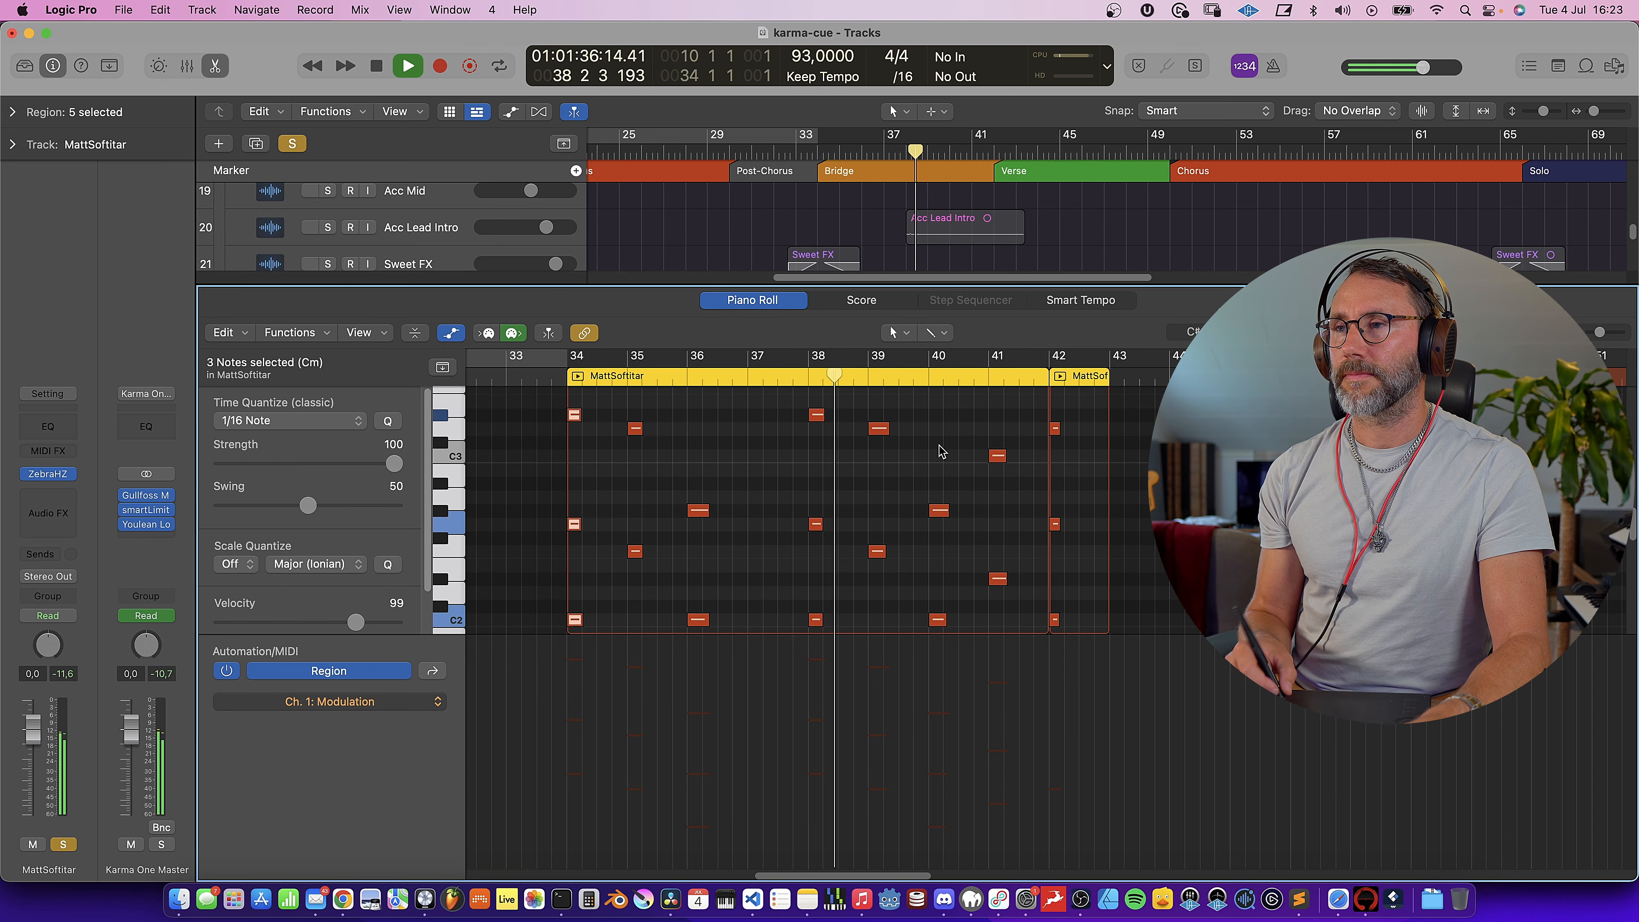
{"action": "left_click_drag", "start_coordinate": [1130, 635], "coordinate": [1124, 781]}
{"action": "scroll", "coordinate": [648, 396], "scroll_direction": "right", "scroll_amount": 3}
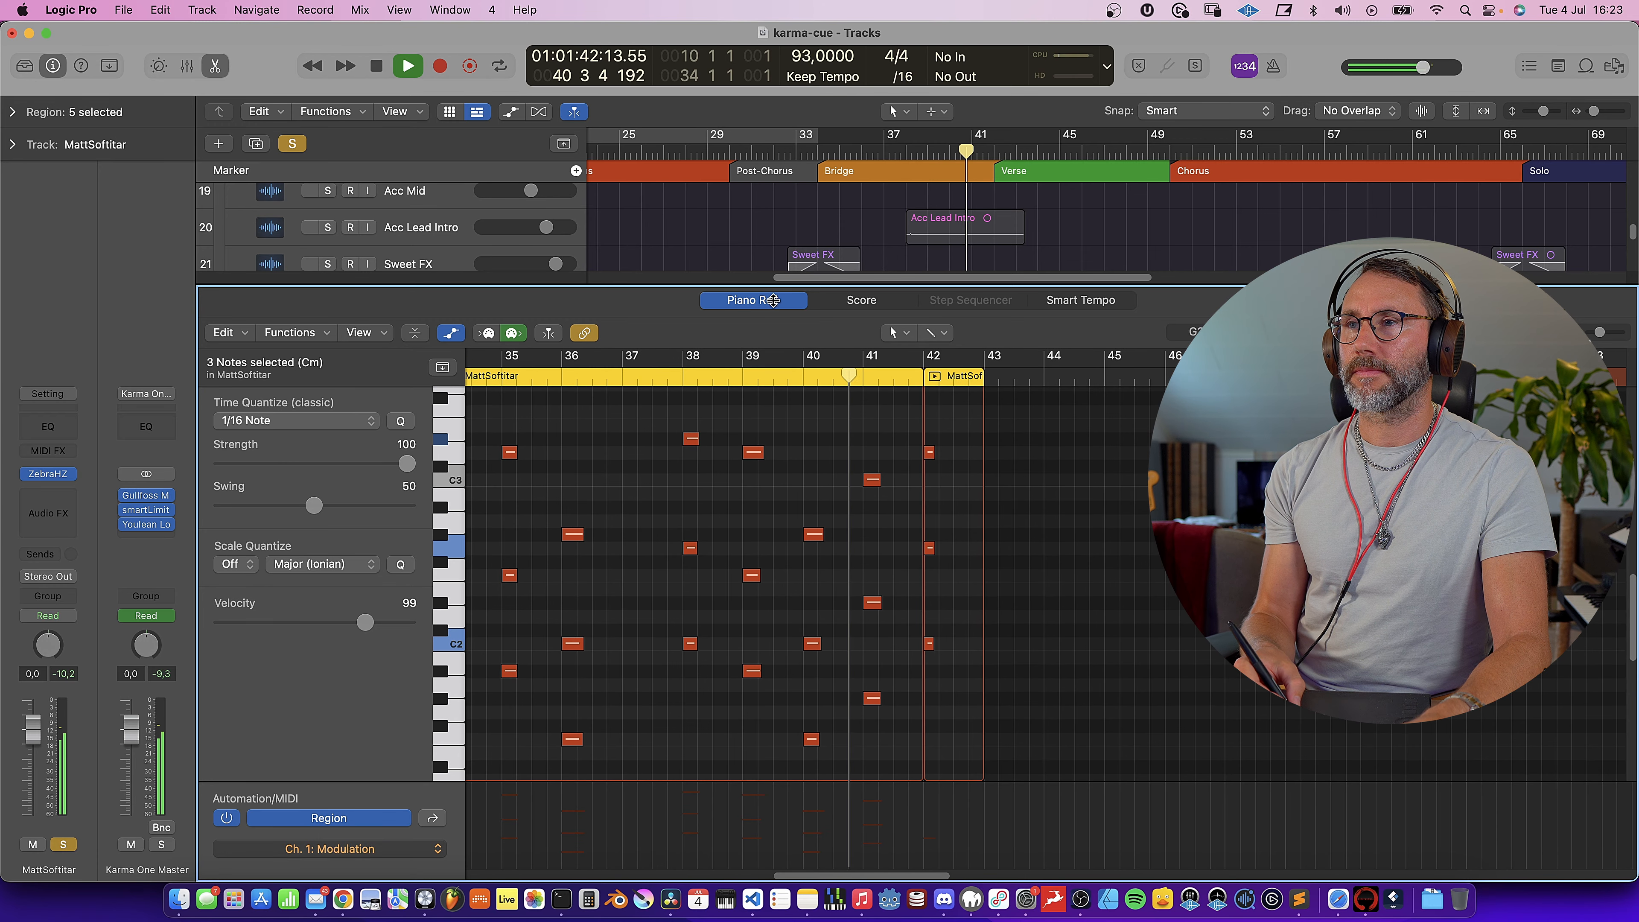
{"action": "key", "text": "e"}
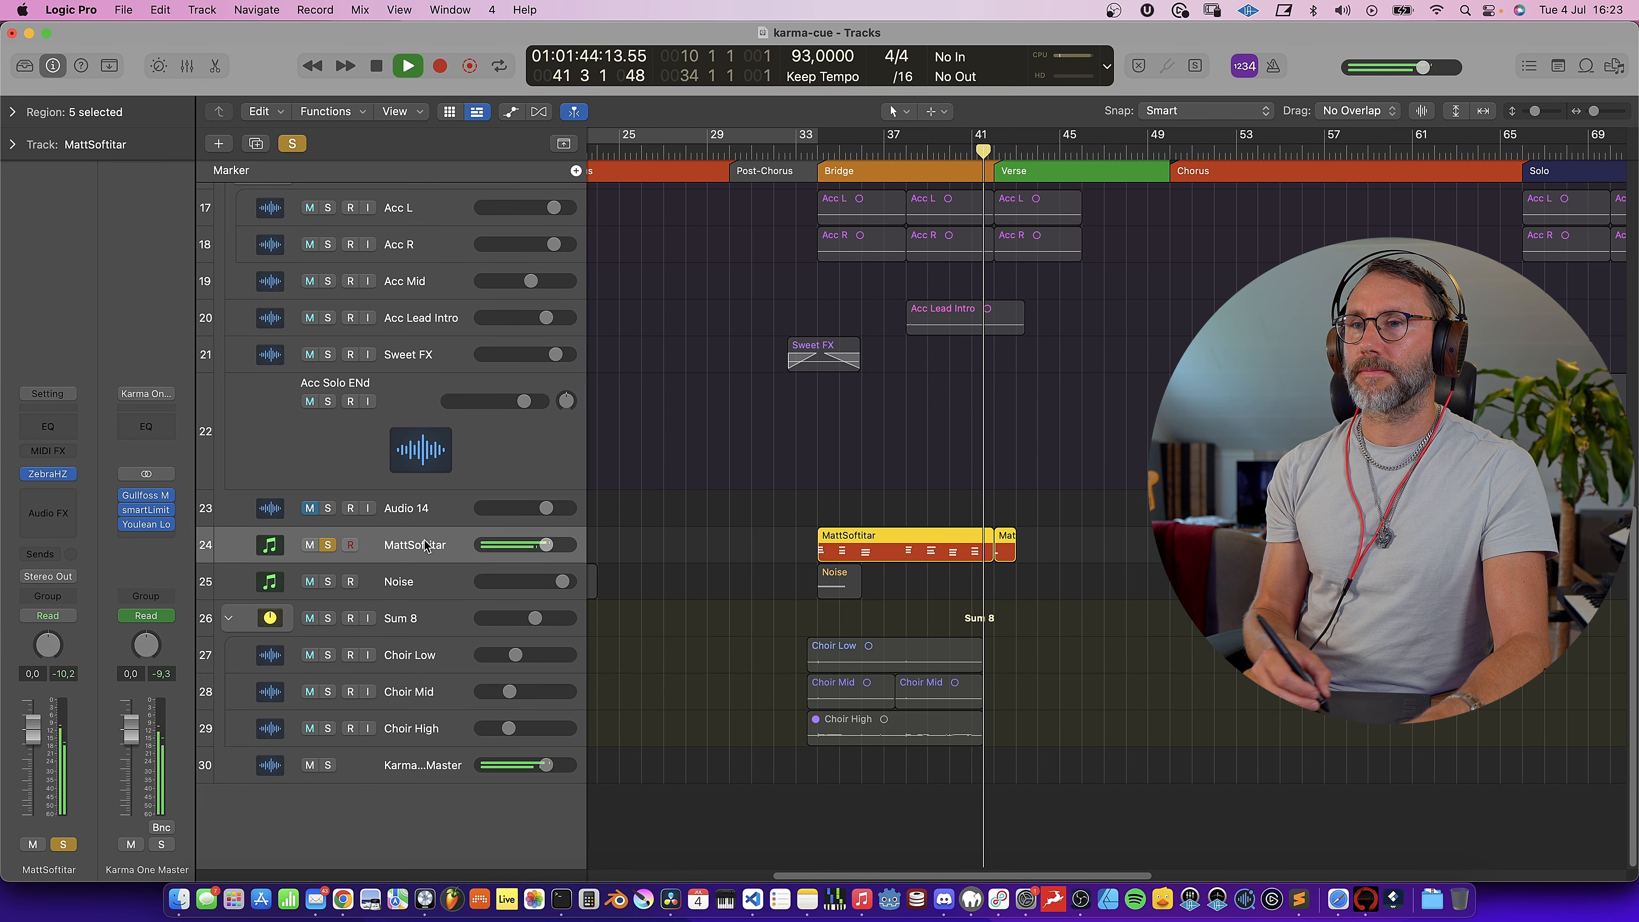
- Unsolo MattSoftitar, return to bar 34, and play the Bridge with MattSoftitar and the three Choir tracks soloed
{"action": "key", "text": "s"}
{"action": "key", "text": "space"}
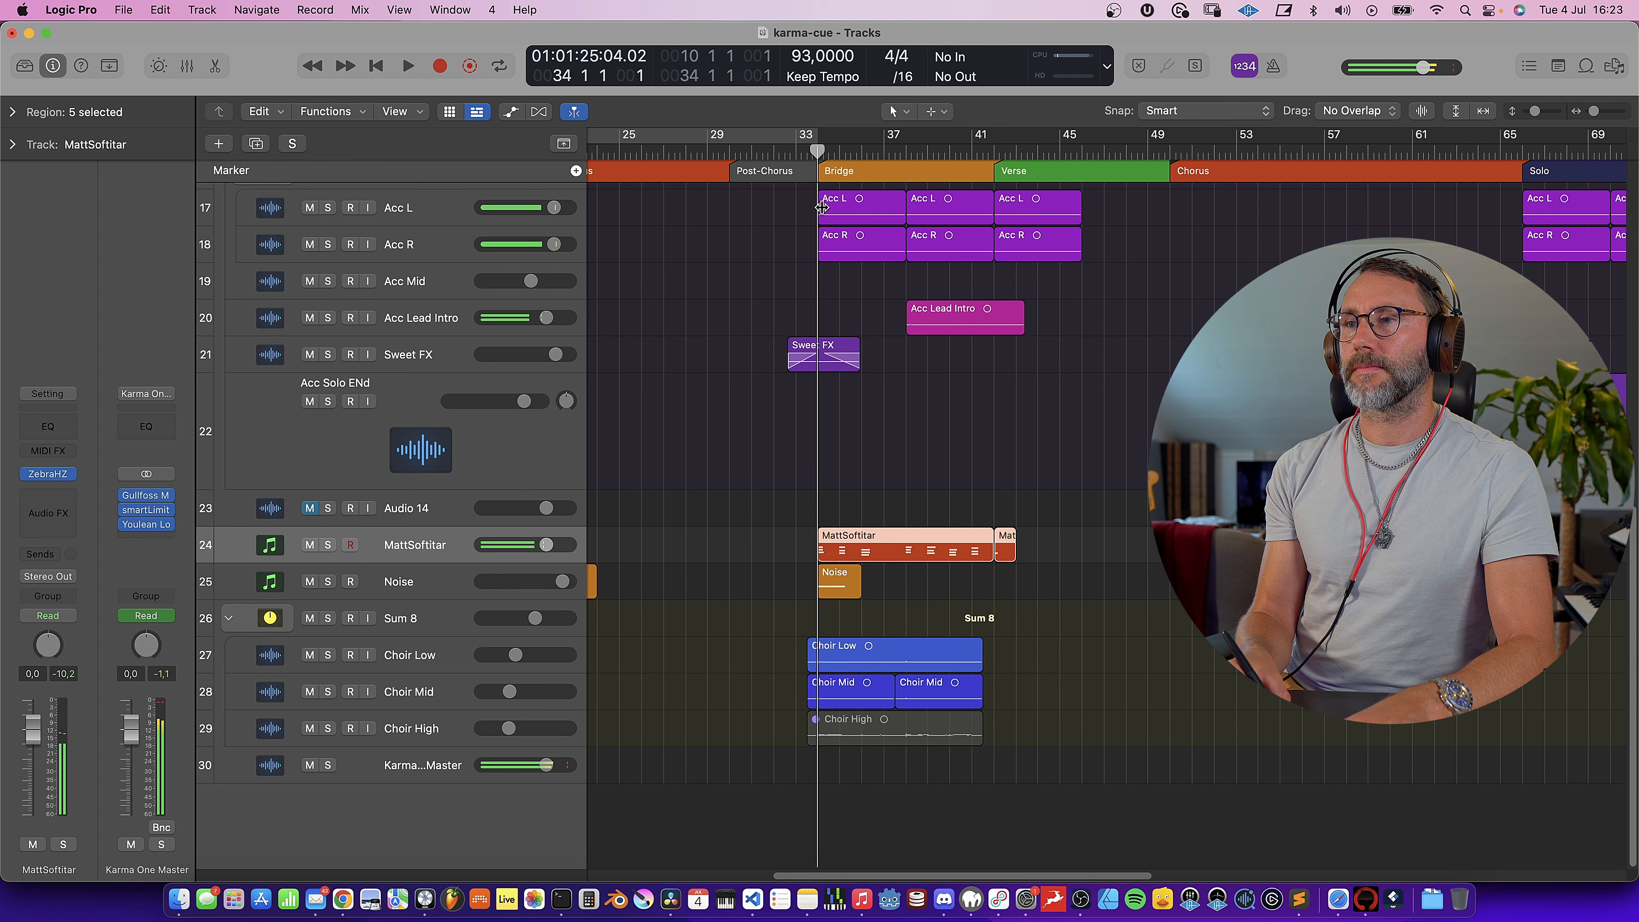
{"action": "left_click", "coordinate": [328, 545]}
{"action": "left_click", "coordinate": [328, 655]}
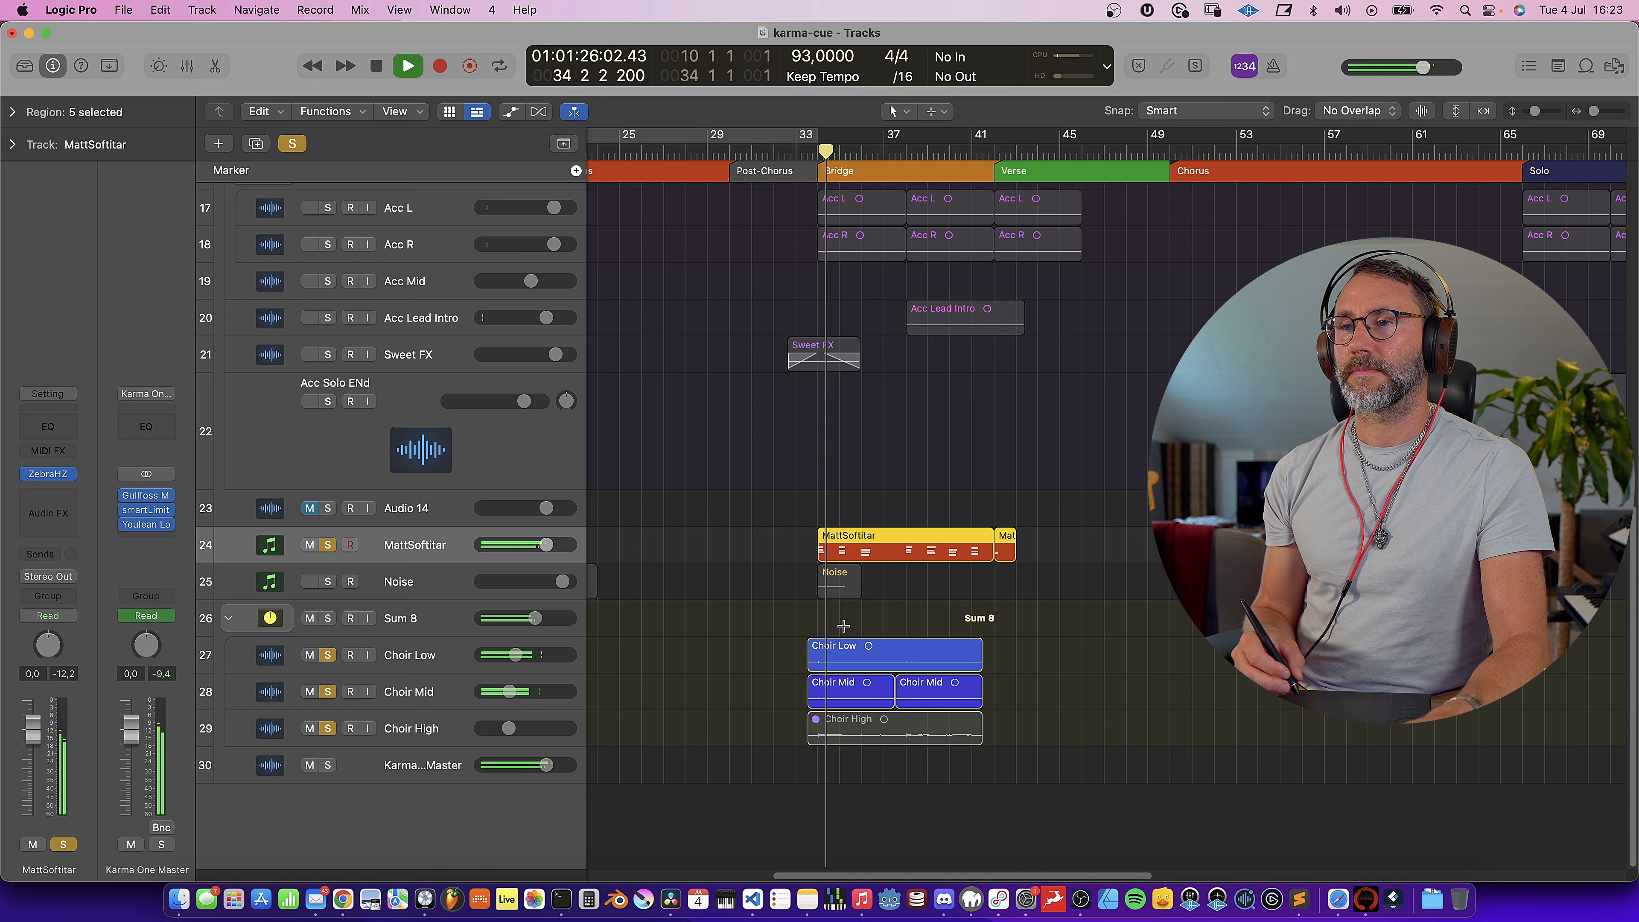
- Unsolo MattSoftitar and the Choir Low, Choir Mid and Choir High tracks while the Bridge keeps playing
{"action": "scroll", "coordinate": [843, 626], "scroll_direction": "up", "scroll_amount": 5}
{"action": "scroll", "coordinate": [843, 626], "scroll_direction": "right", "scroll_amount": 2}
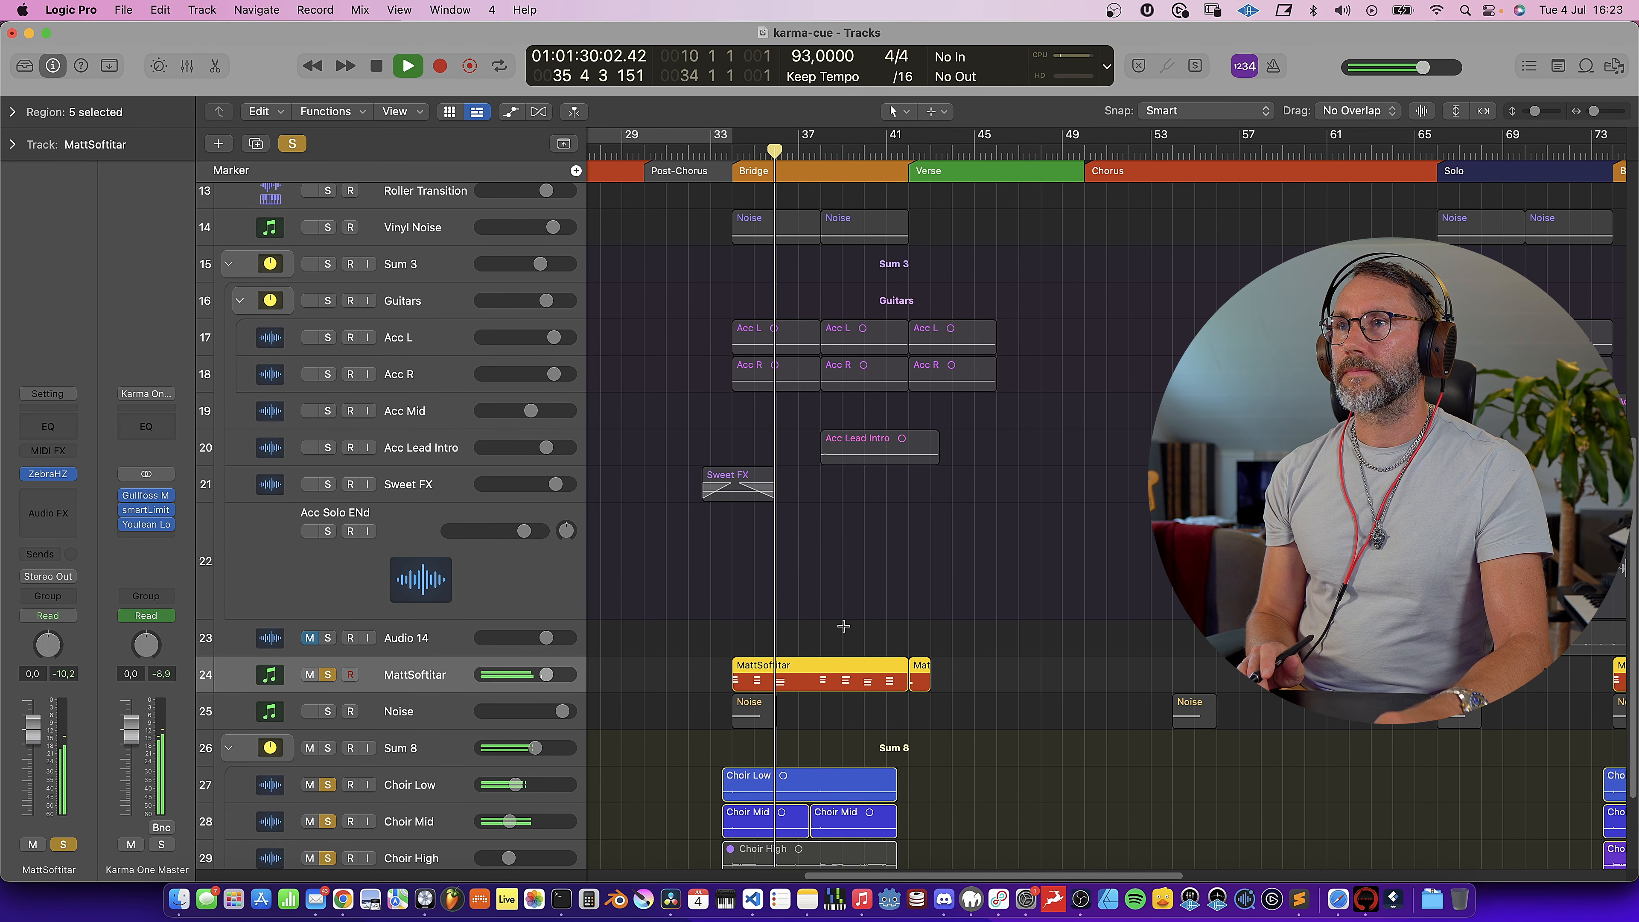
{"action": "scroll", "coordinate": [843, 626], "scroll_direction": "down", "scroll_amount": 3}
{"action": "scroll", "coordinate": [844, 625], "scroll_direction": "left", "scroll_amount": 1}
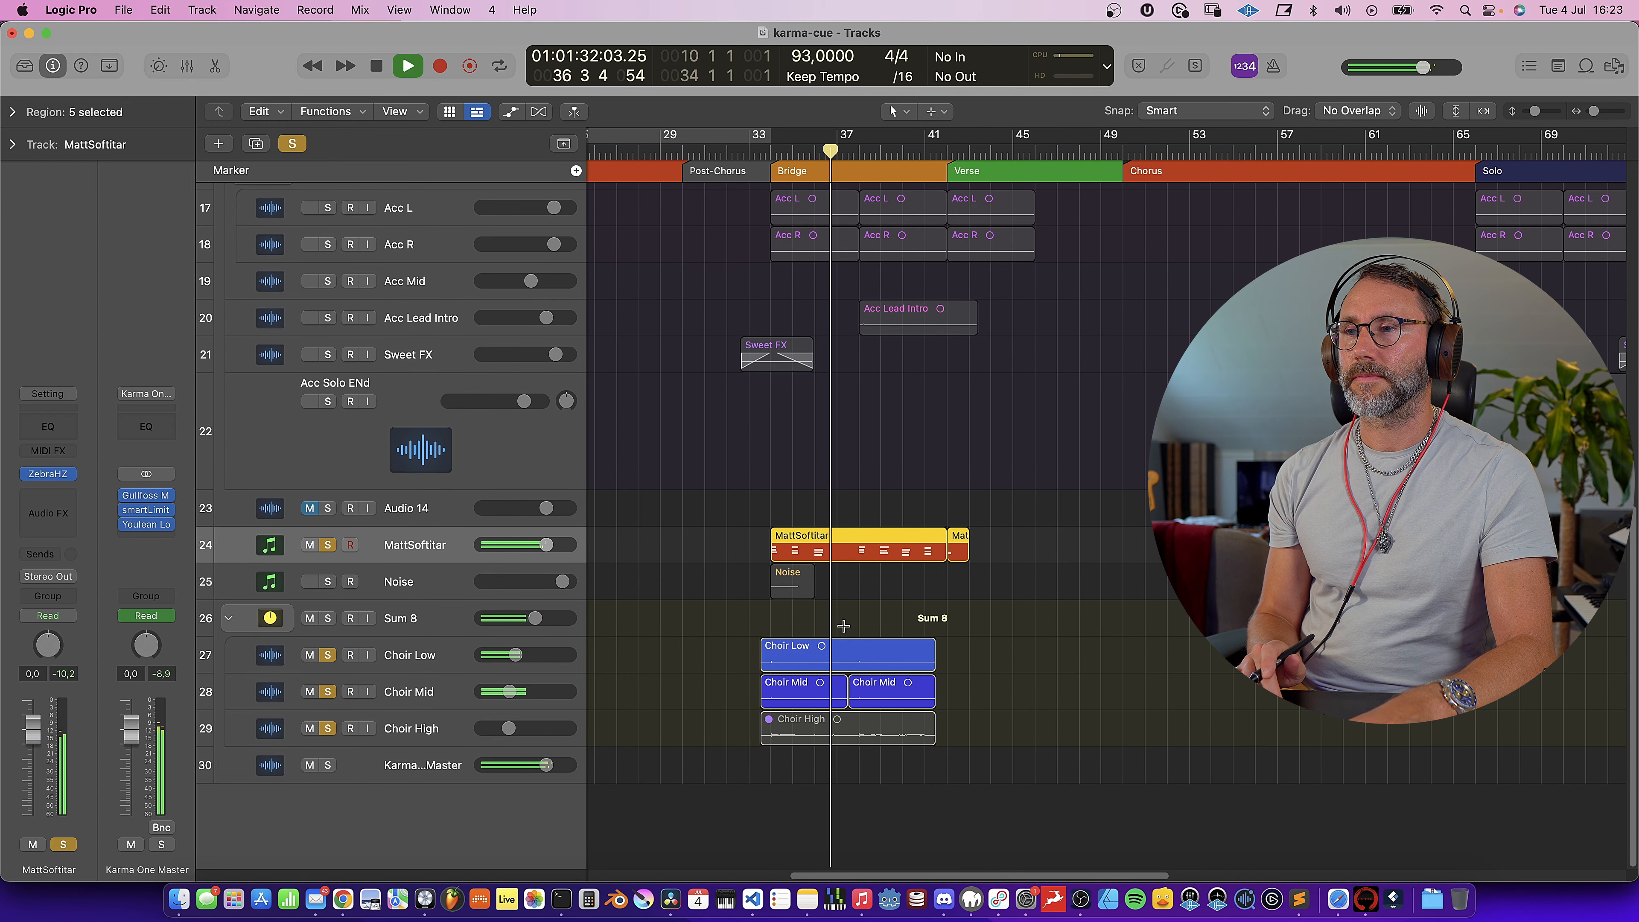
{"action": "left_click", "coordinate": [329, 545]}
{"action": "left_click", "coordinate": [328, 654]}
{"action": "left_click", "coordinate": [328, 692]}
{"action": "left_click", "coordinate": [328, 728]}
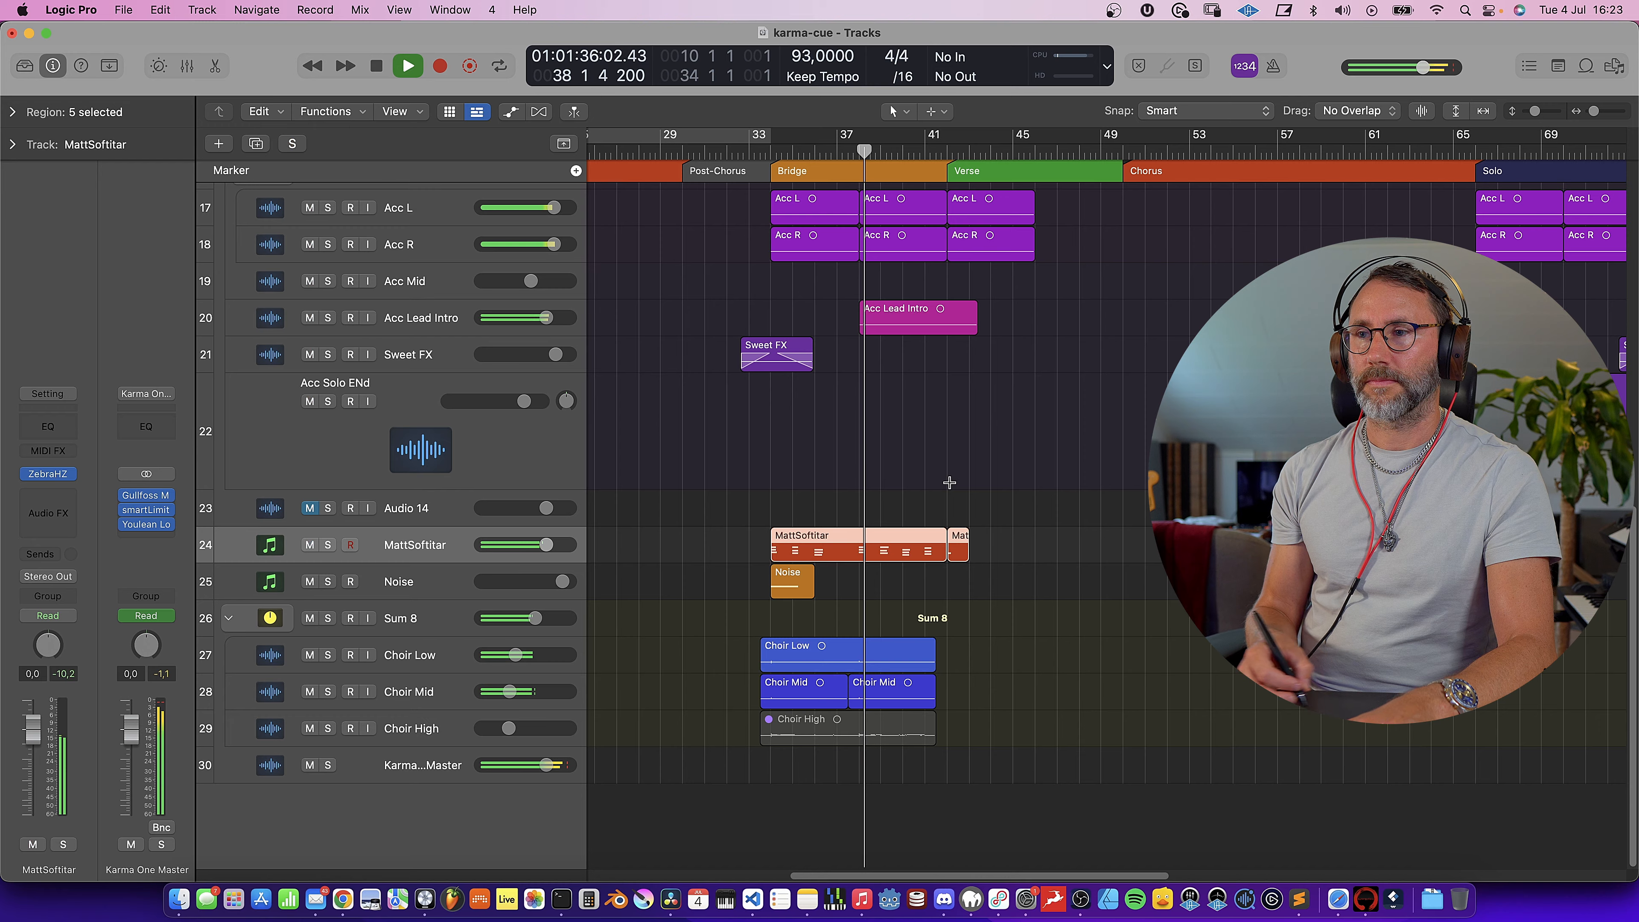
- Play the full mix from the Bridge into the Verse, following the regions on the upper tracks, and stop at bar 43
{"action": "scroll", "coordinate": [950, 482], "scroll_direction": "up", "scroll_amount": 6}
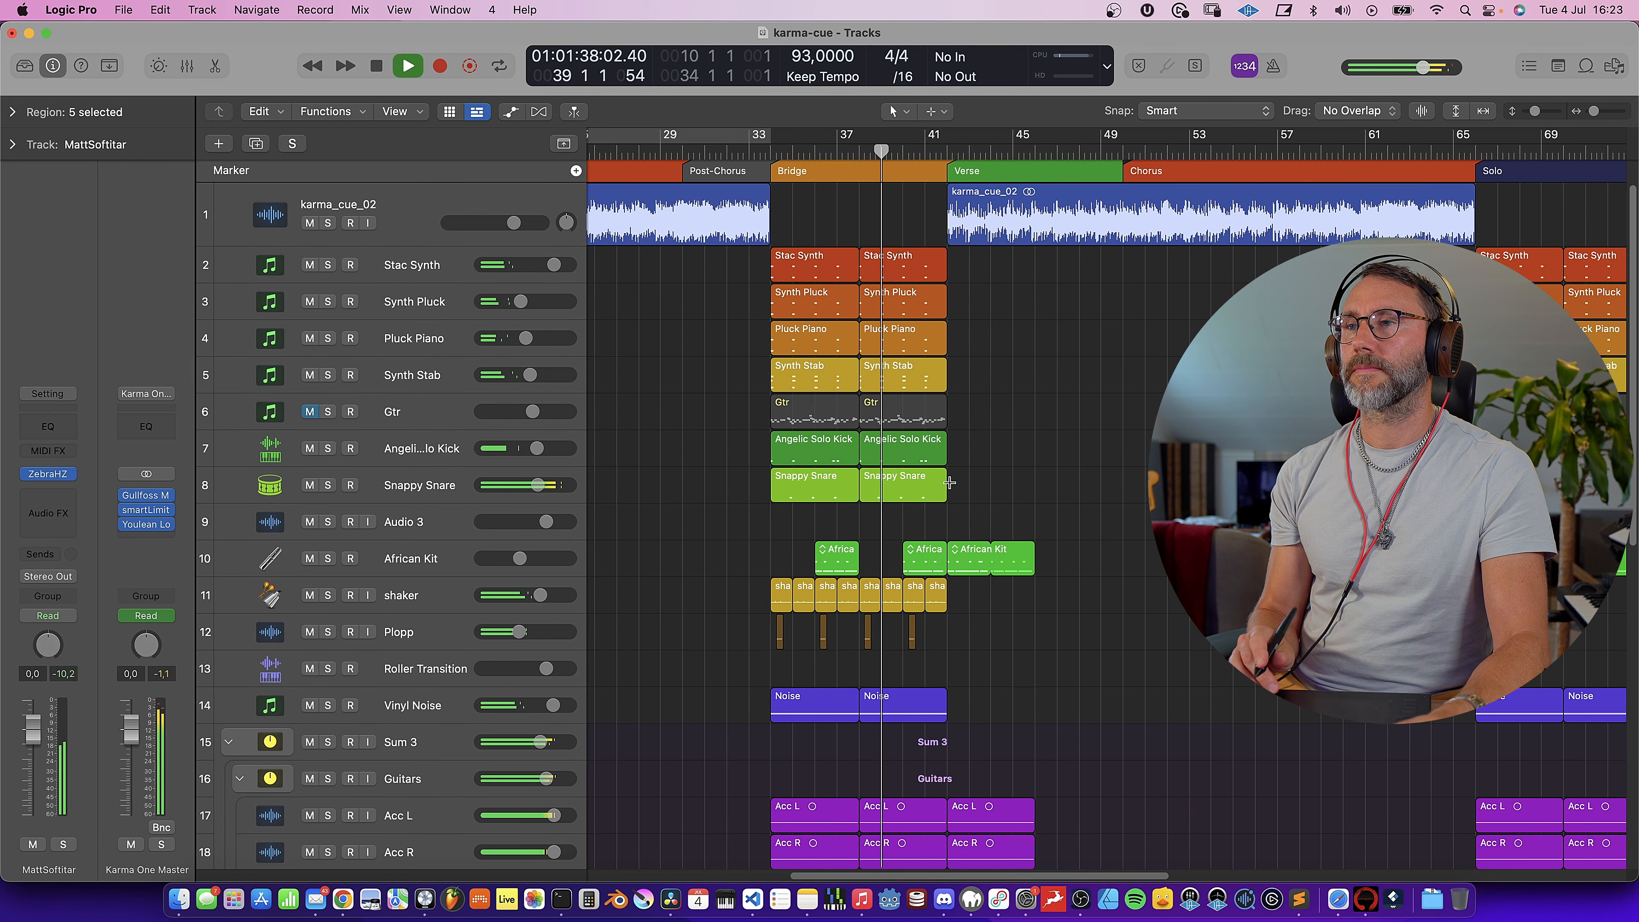
{"action": "scroll", "coordinate": [949, 482], "scroll_direction": "right", "scroll_amount": 5}
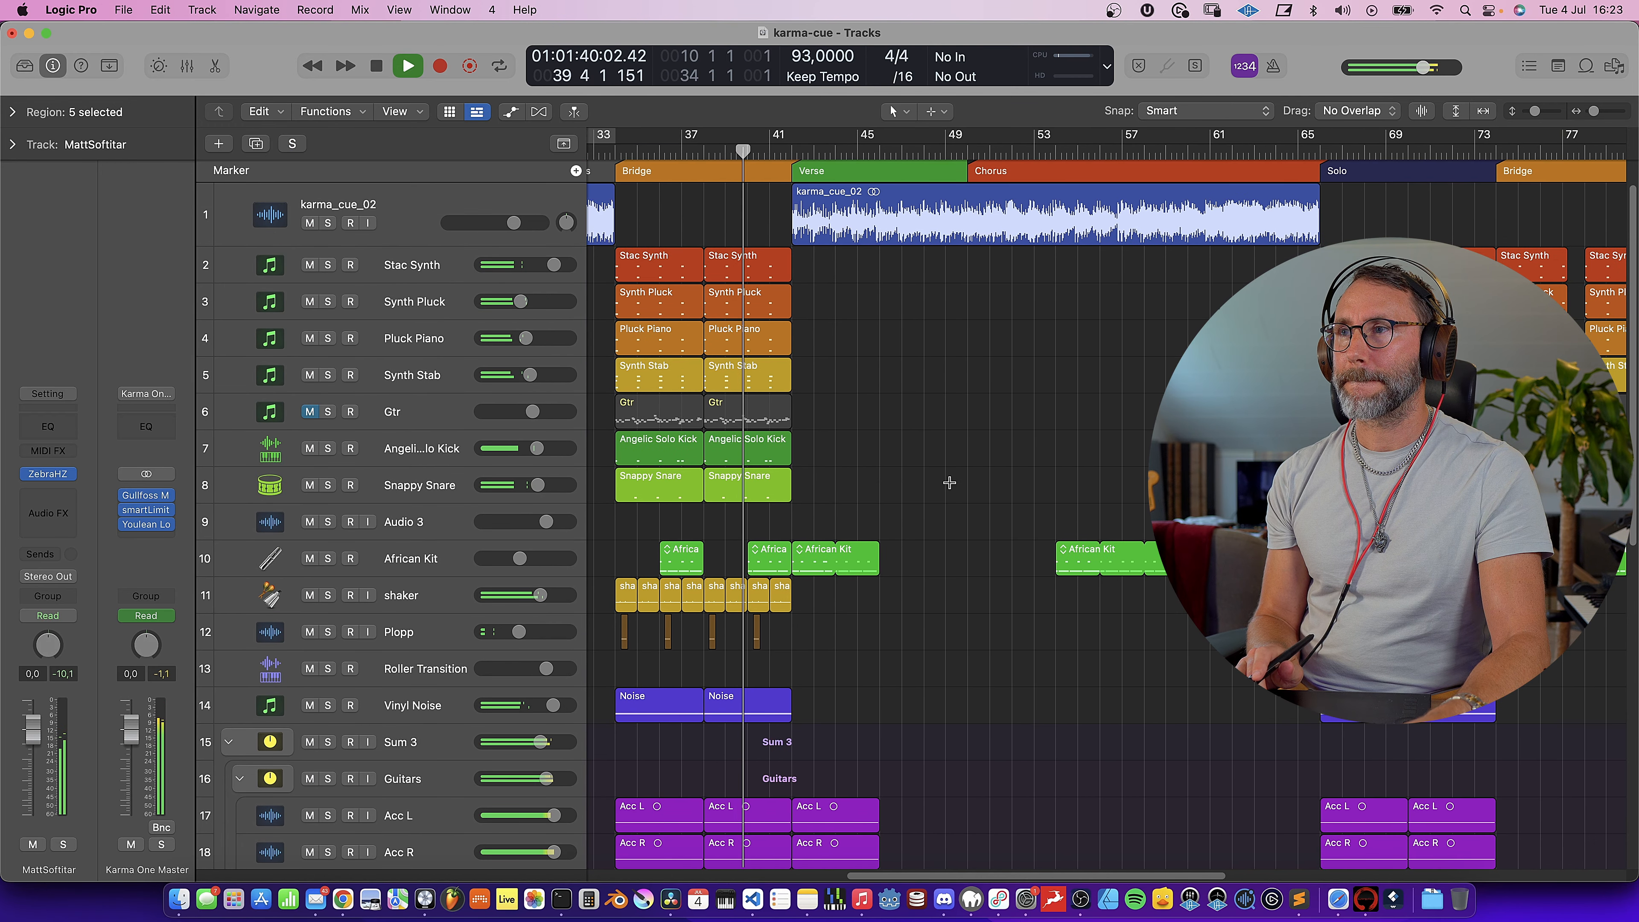
{"action": "scroll", "coordinate": [949, 483], "scroll_direction": "right", "scroll_amount": 2}
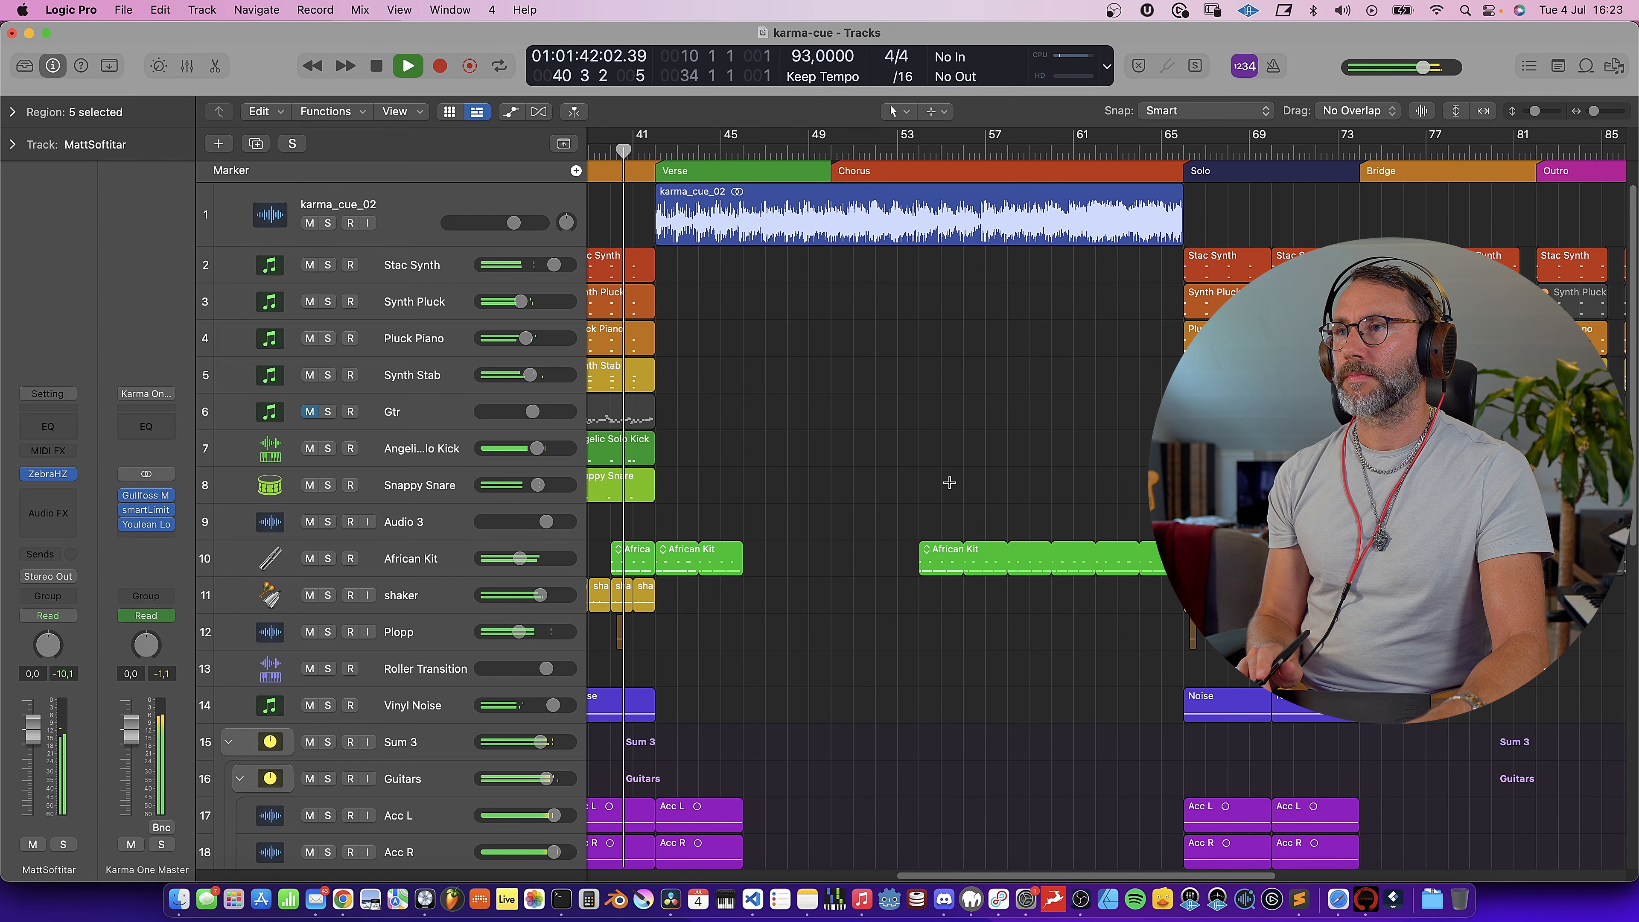
{"action": "scroll", "coordinate": [950, 482], "scroll_direction": "left", "scroll_amount": 2}
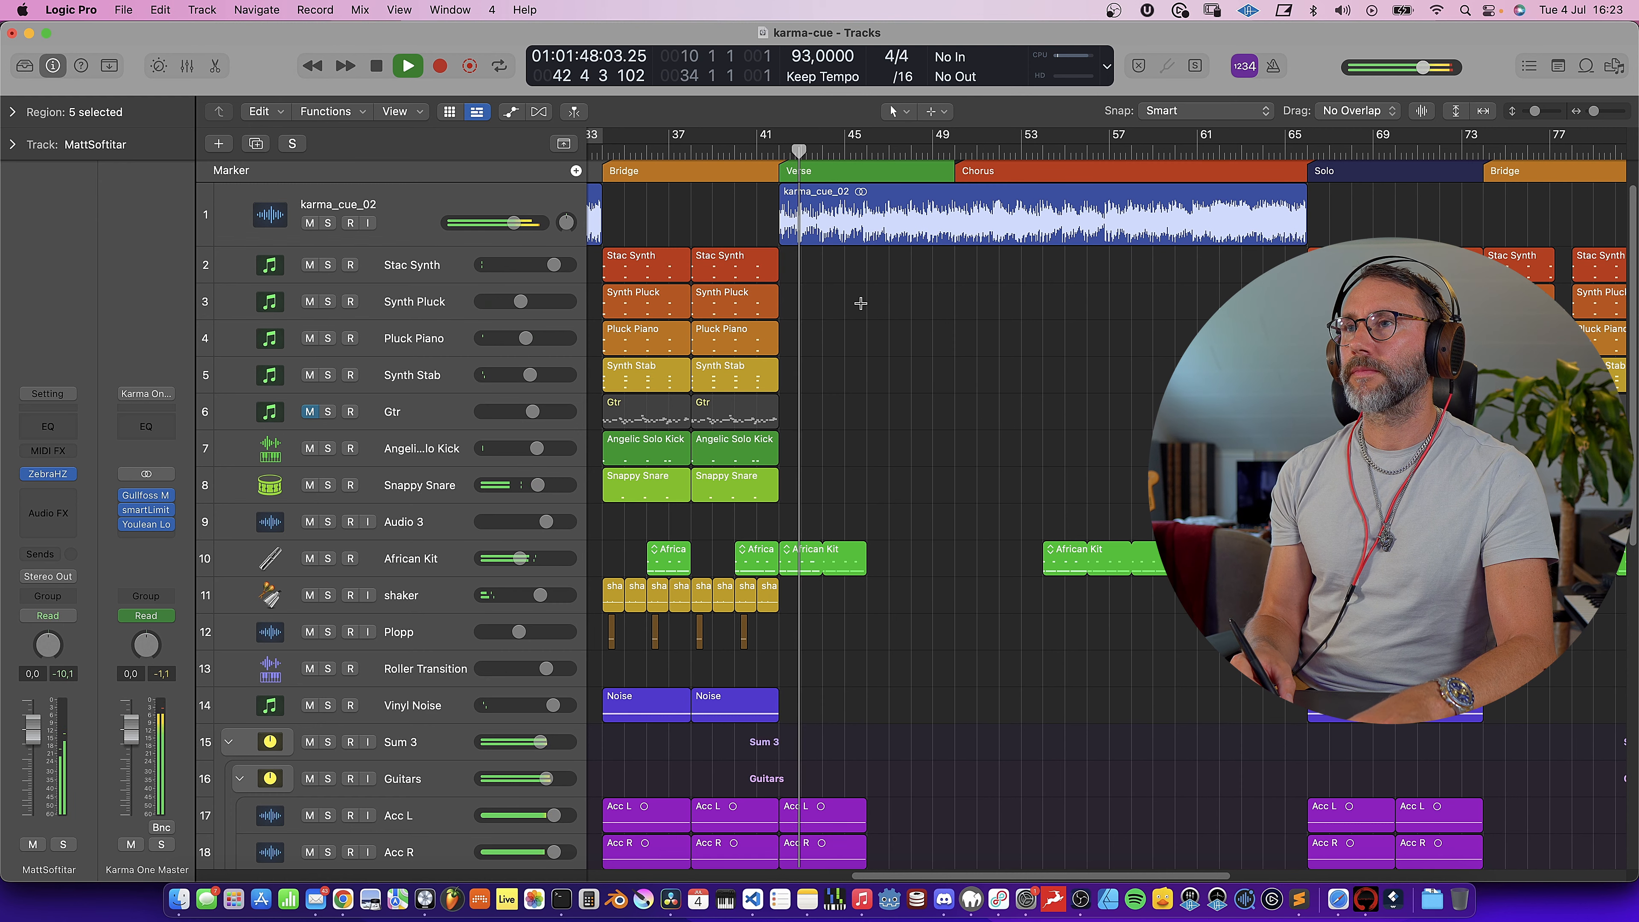
{"action": "key", "text": "space"}
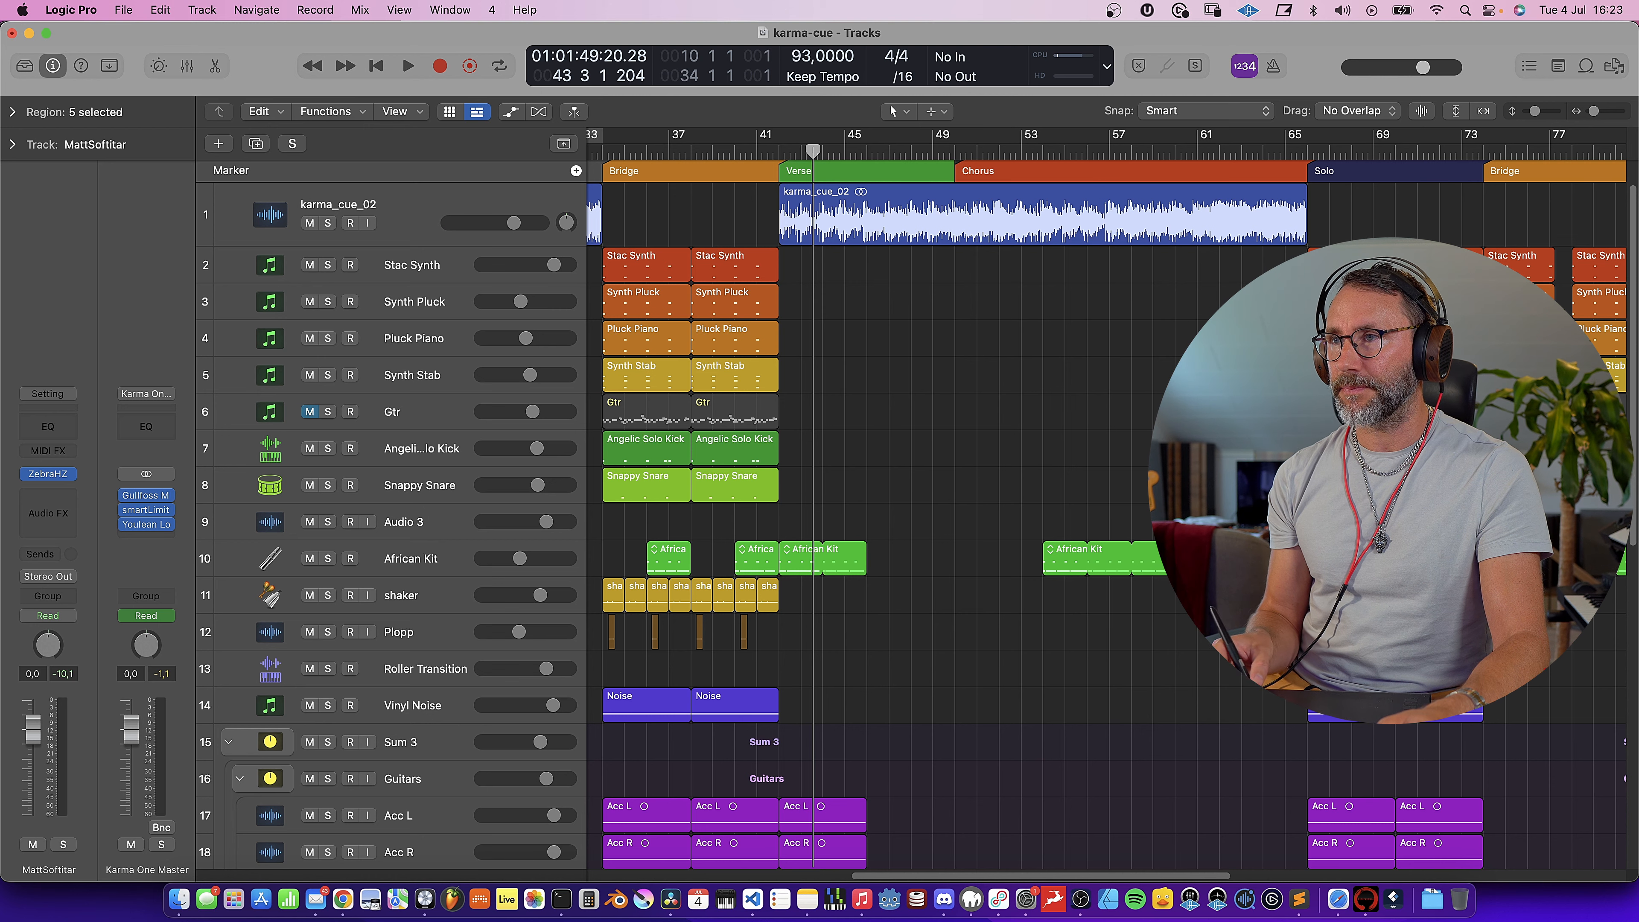
- Play Acc L and Acc R soloed from the Verse start at bar 42 and compare their pan settings
{"action": "scroll", "coordinate": [904, 517], "scroll_direction": "down", "scroll_amount": 5}
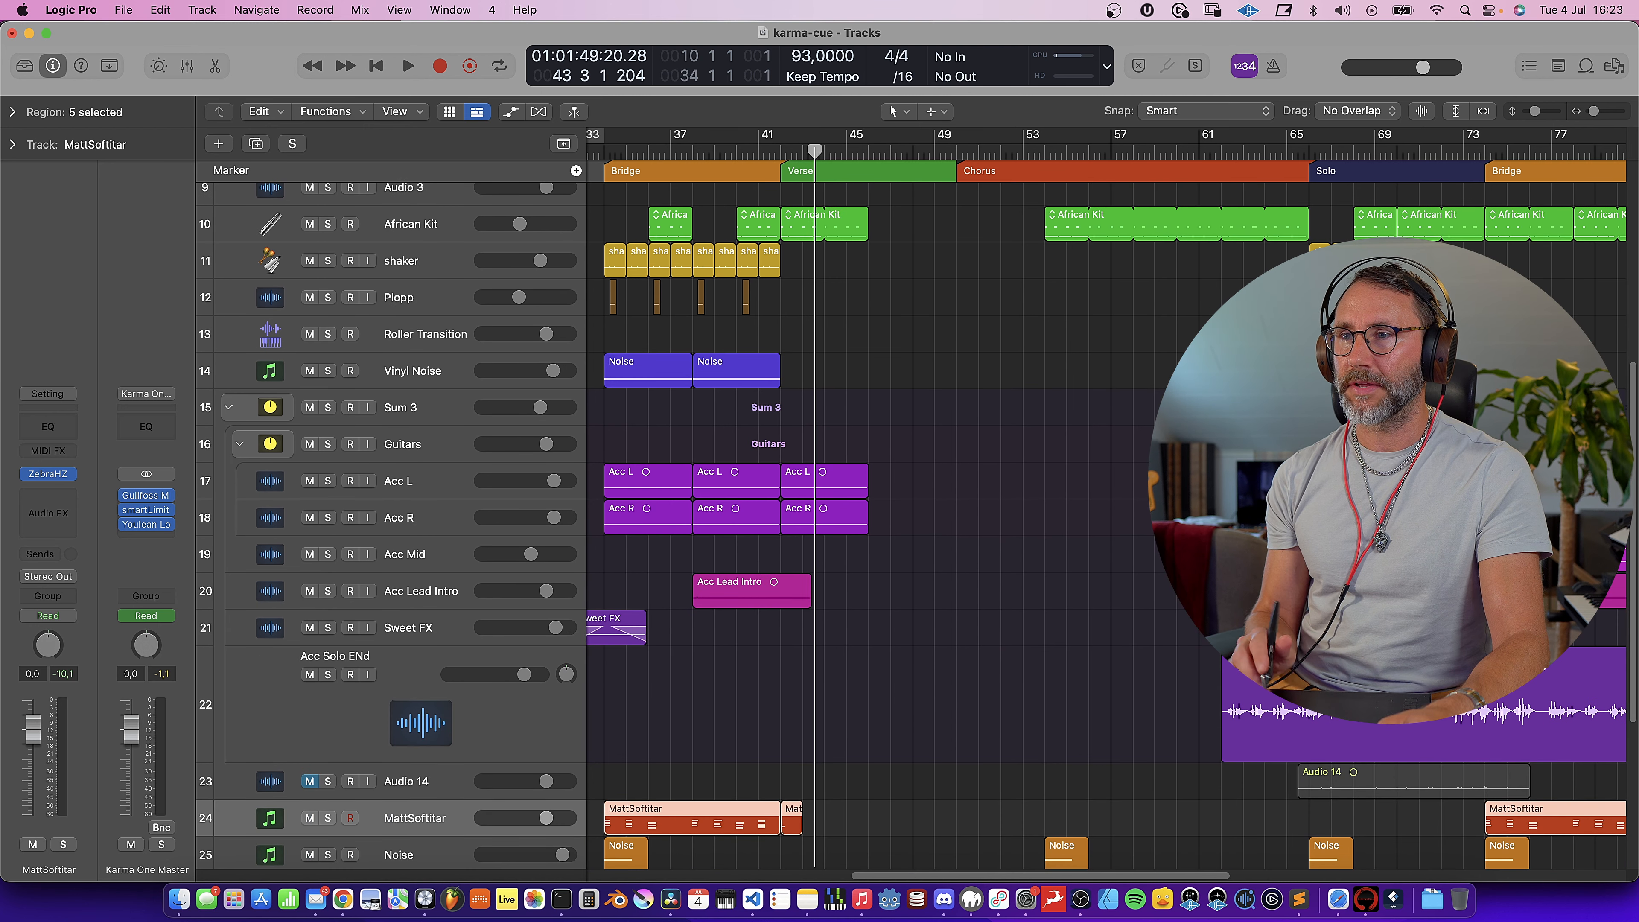
{"action": "left_click", "coordinate": [783, 153]}
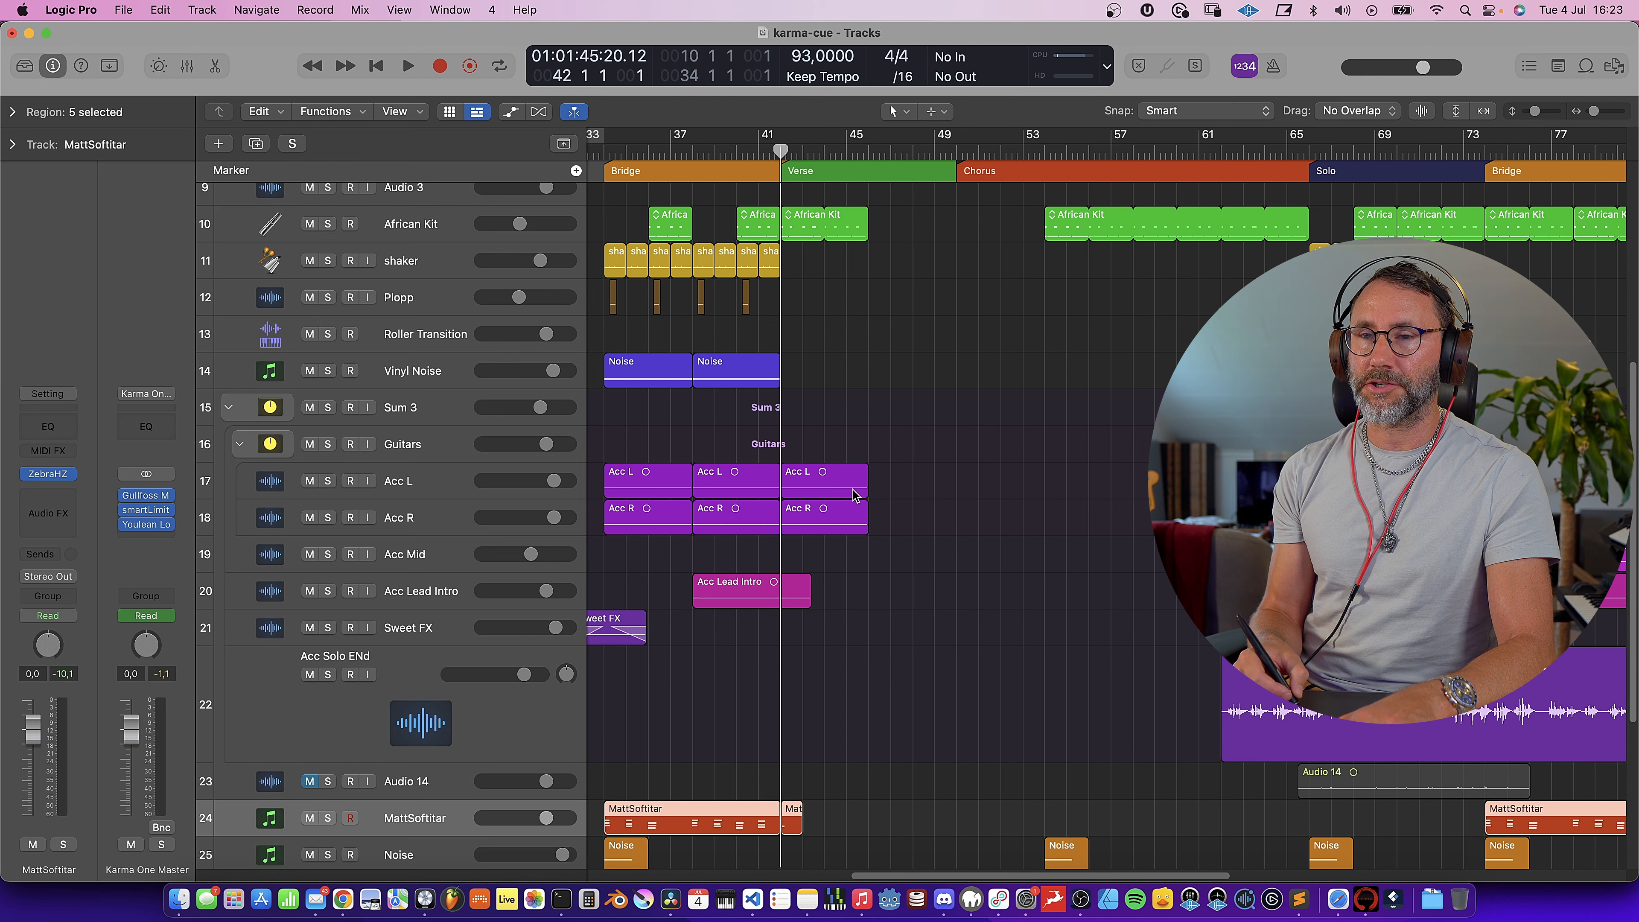
{"action": "left_click", "coordinate": [327, 481]}
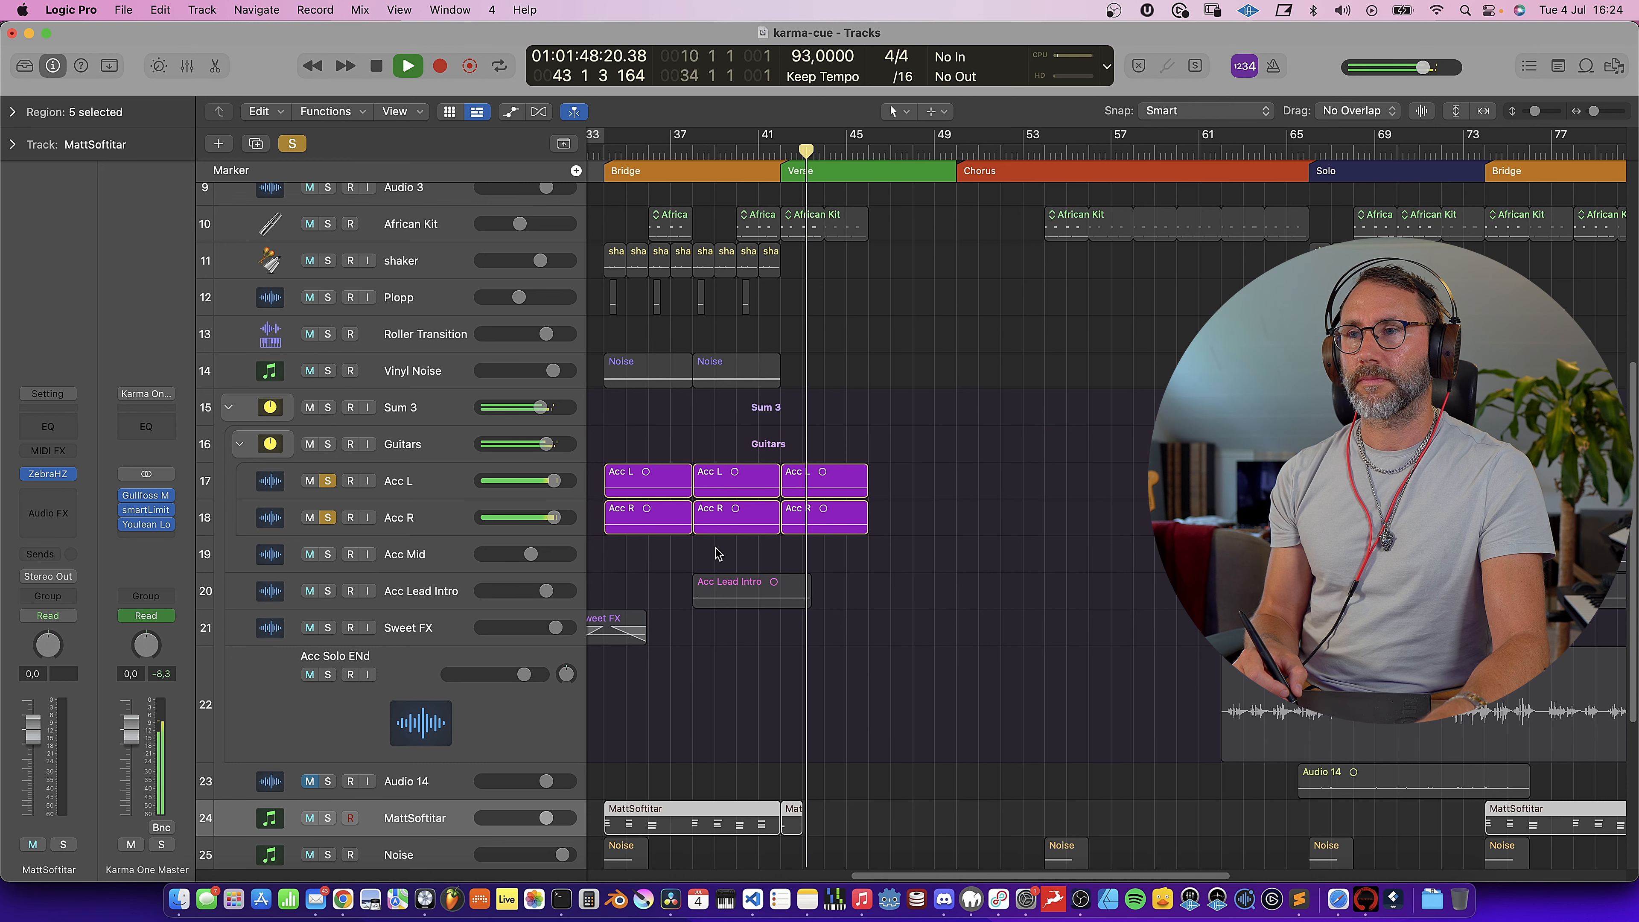
{"action": "left_click", "coordinate": [395, 481]}
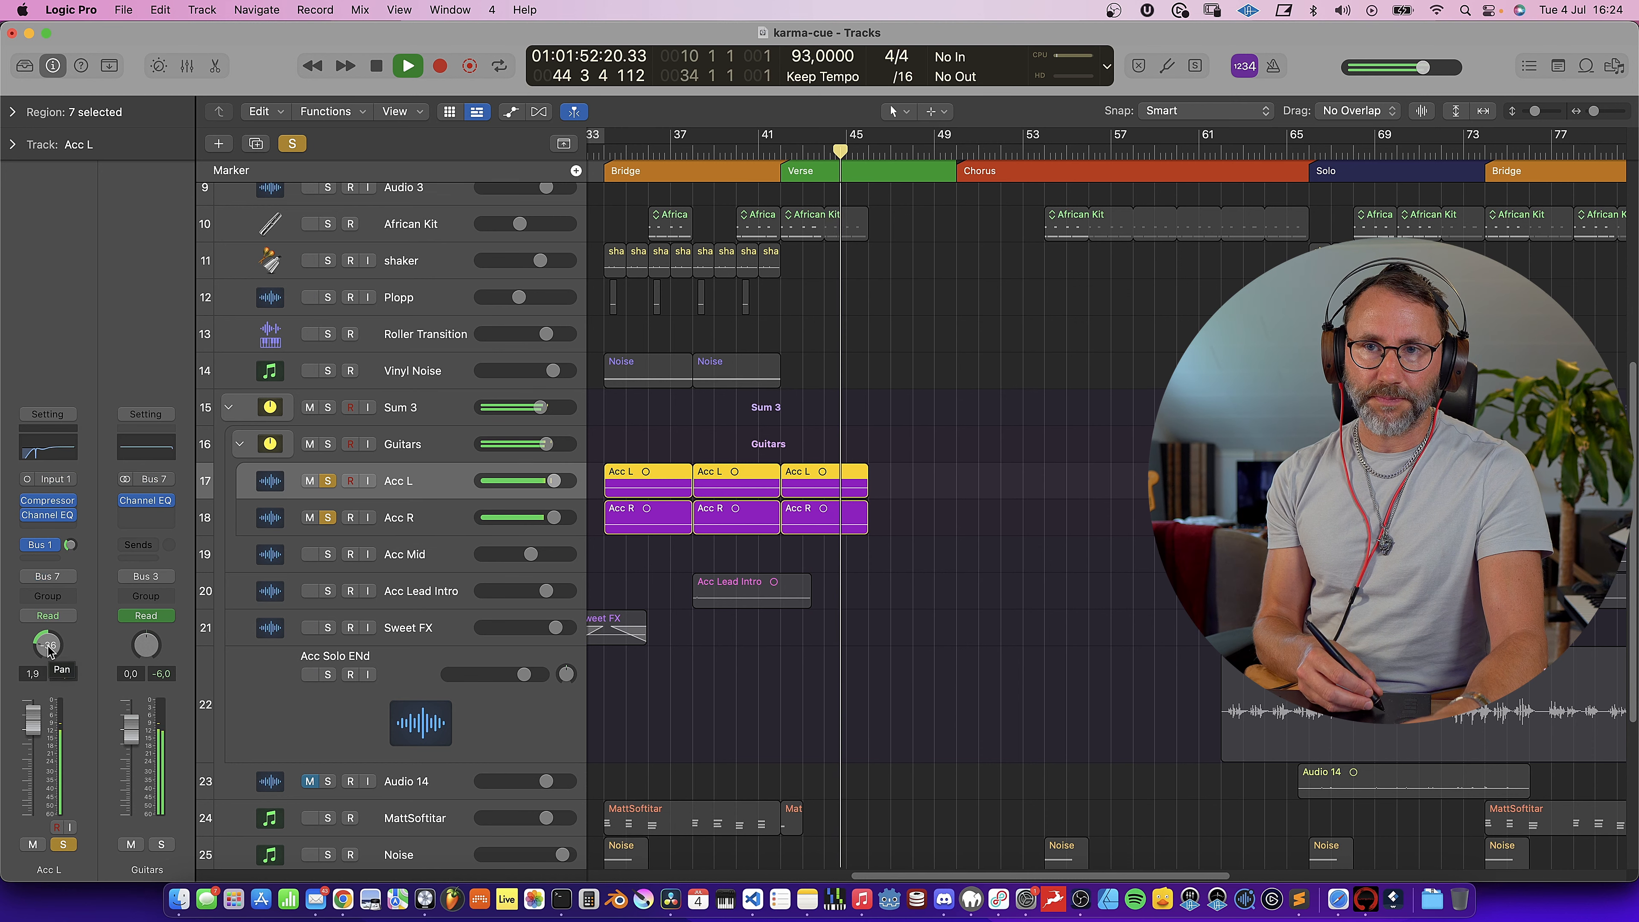
{"action": "left_click", "coordinate": [411, 522]}
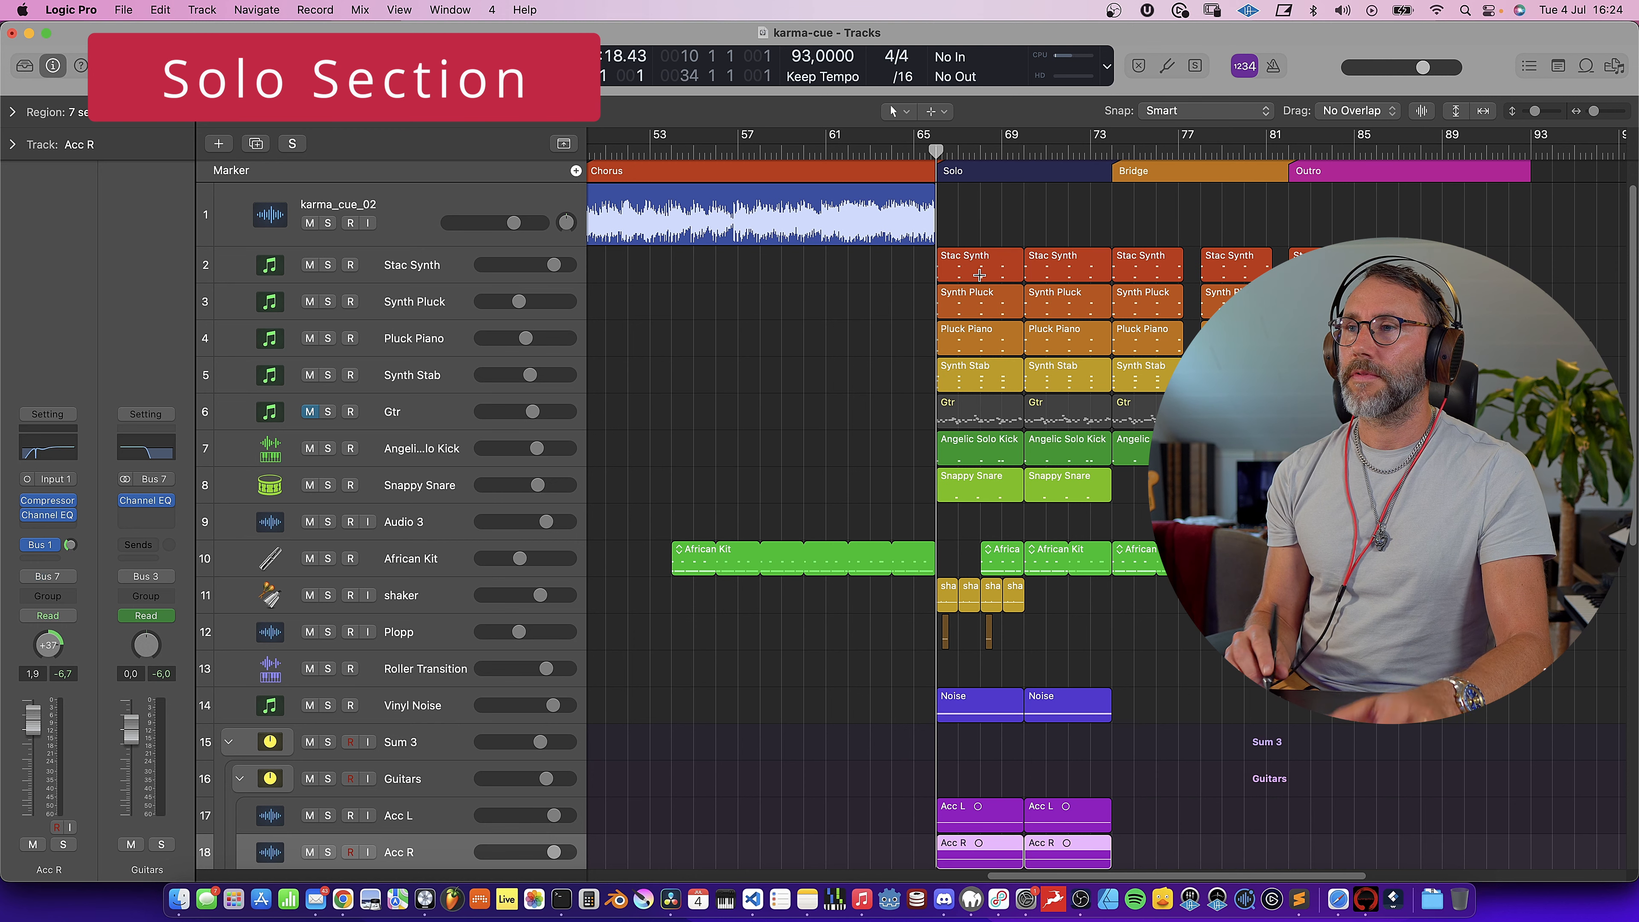
- Play the Solo section from bar 66 with the full mix and examine its regions across all tracks
{"action": "scroll", "coordinate": [980, 275], "scroll_direction": "down", "scroll_amount": 8}
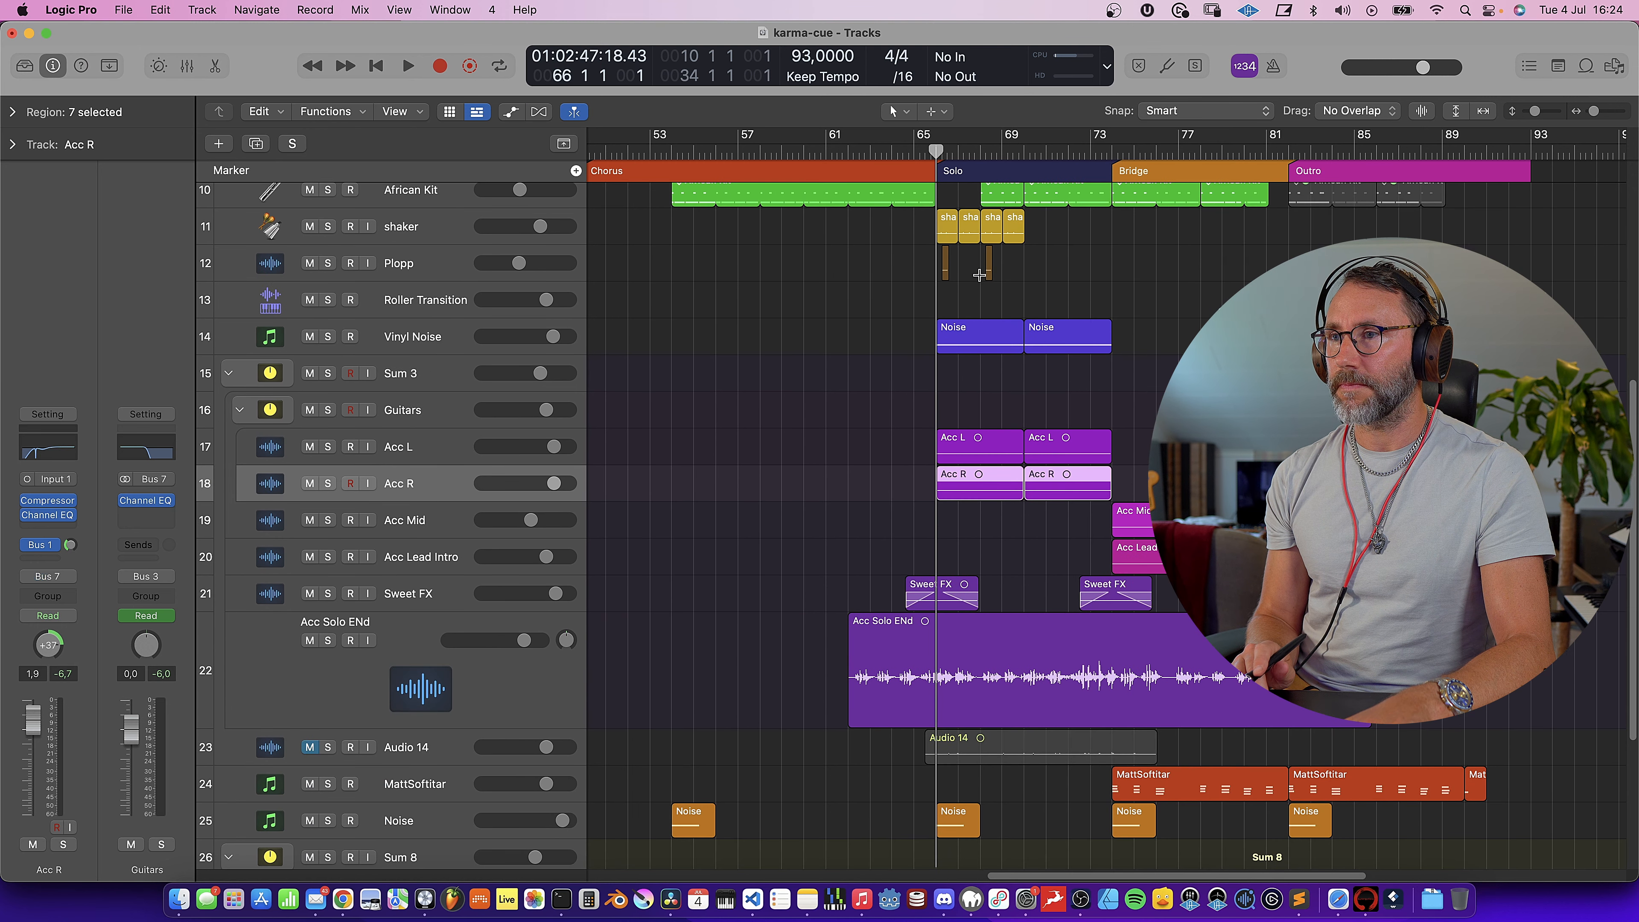
{"action": "scroll", "coordinate": [980, 275], "scroll_direction": "down", "scroll_amount": 4}
{"action": "scroll", "coordinate": [980, 275], "scroll_direction": "up", "scroll_amount": 14}
{"action": "key", "text": "space"}
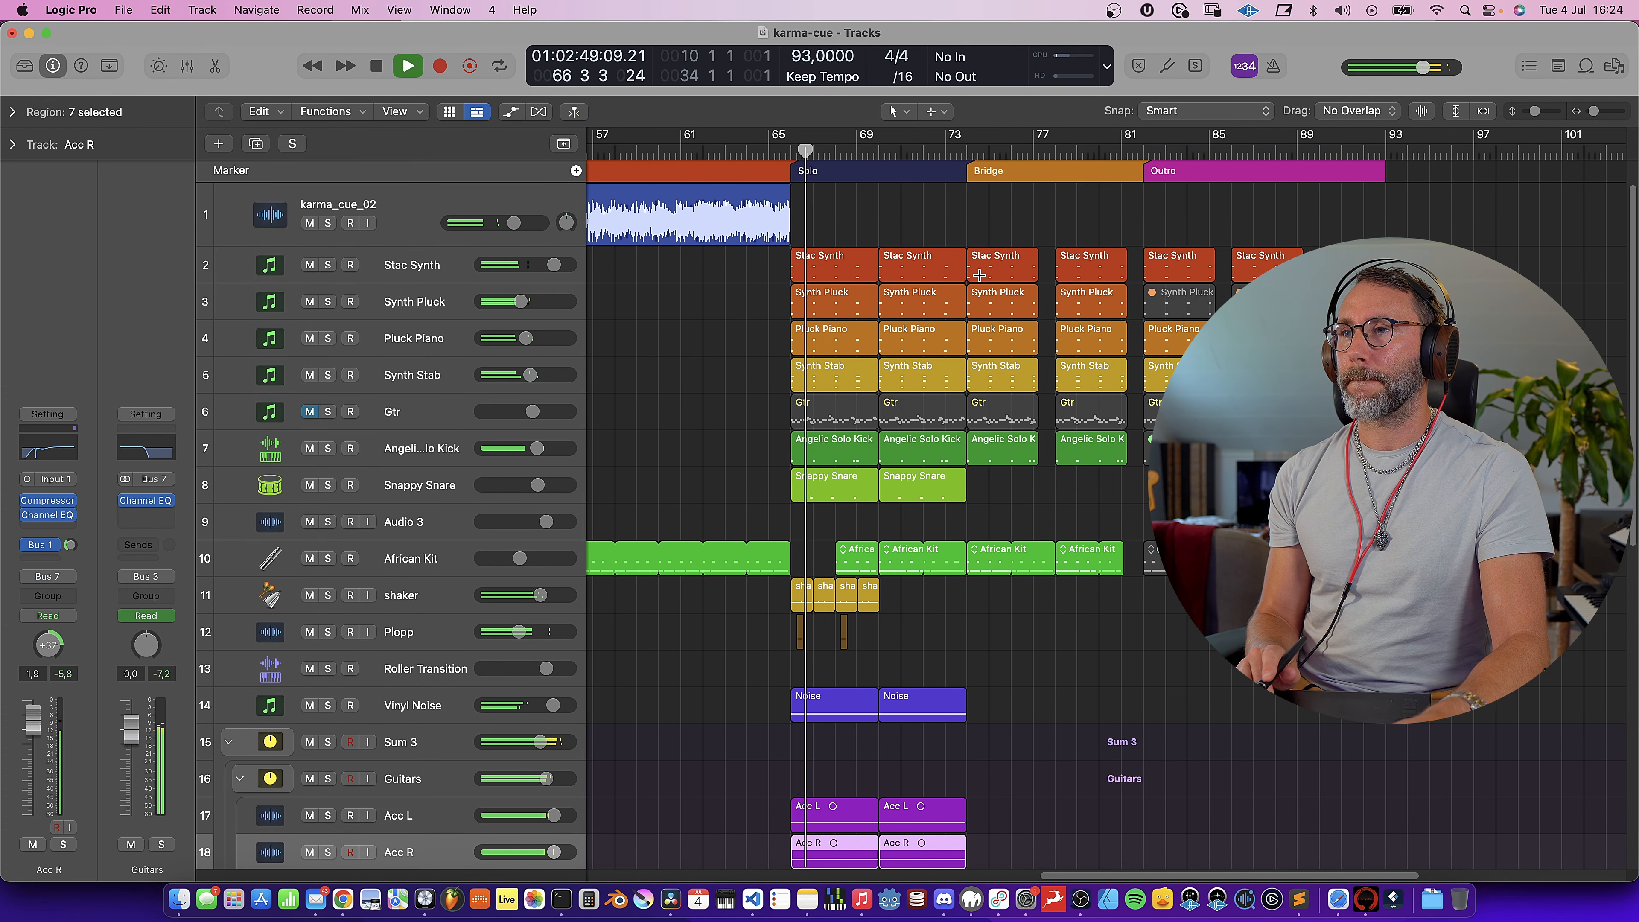
{"action": "scroll", "coordinate": [980, 274], "scroll_direction": "down", "scroll_amount": 8}
{"action": "scroll", "coordinate": [980, 275], "scroll_direction": "down", "scroll_amount": 1}
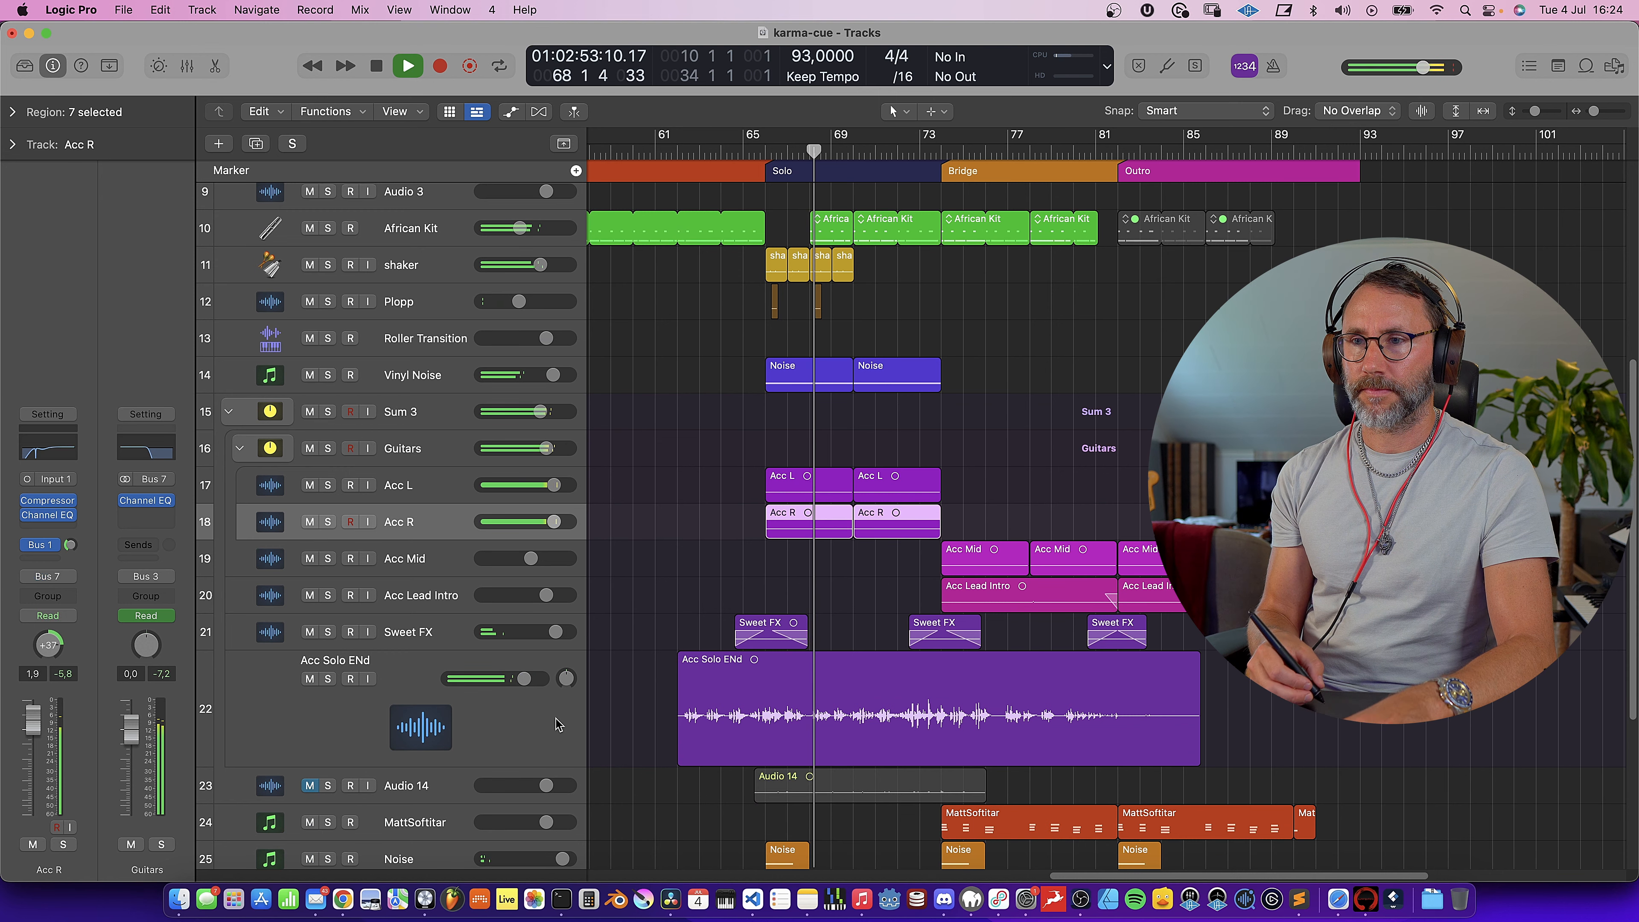
{"action": "scroll", "coordinate": [926, 605], "scroll_direction": "right", "scroll_amount": 5}
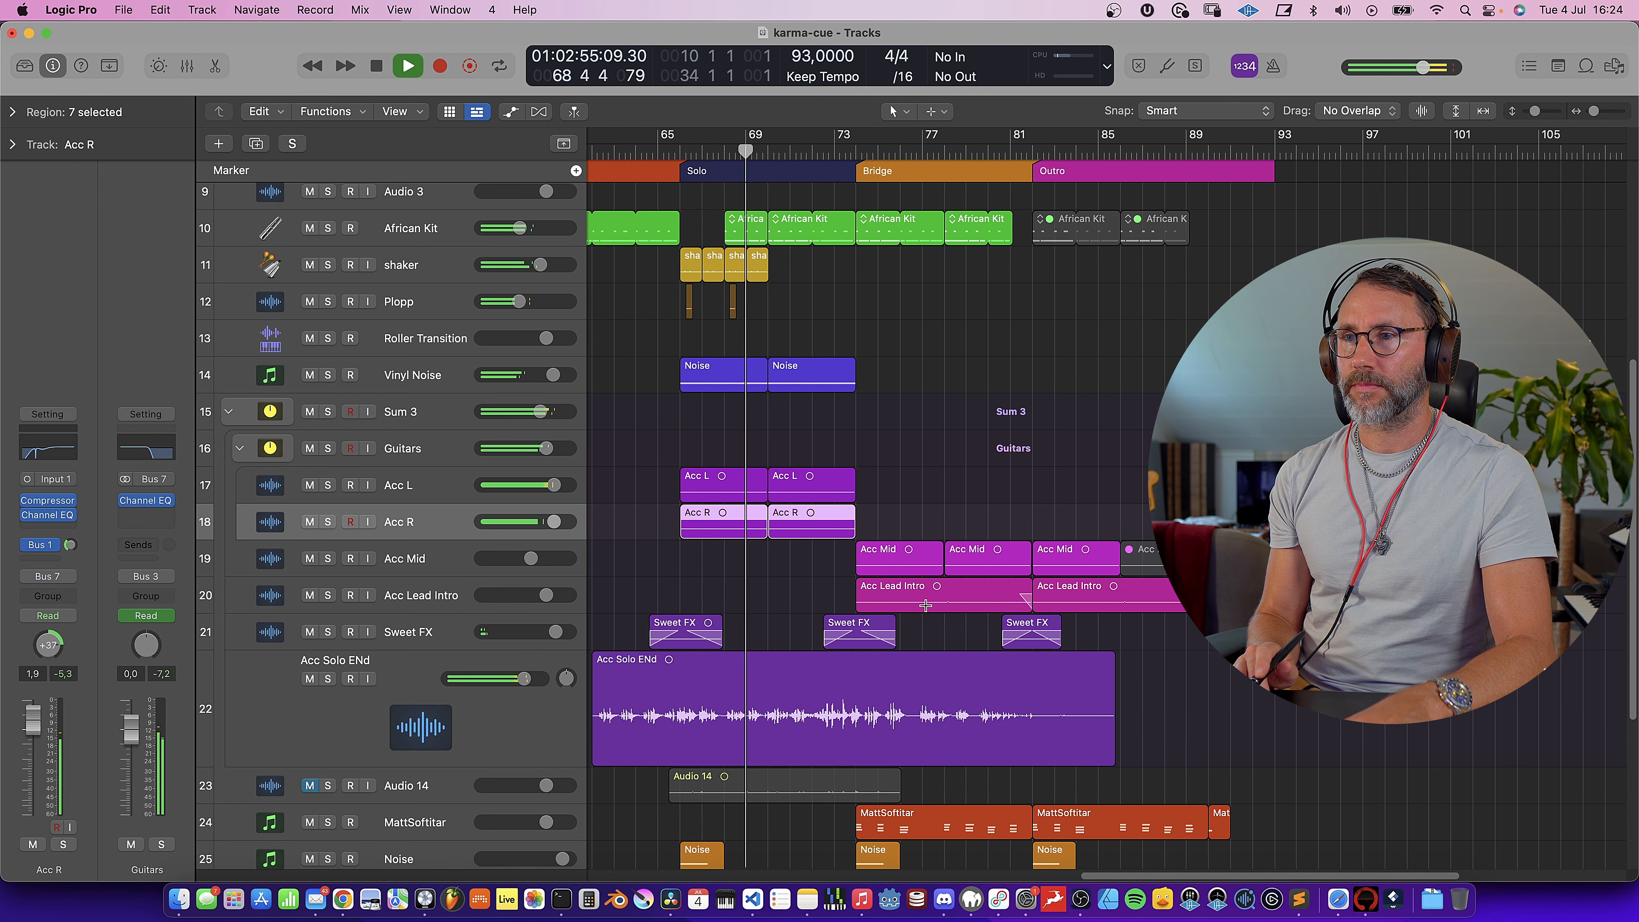
{"action": "scroll", "coordinate": [925, 605], "scroll_direction": "down", "scroll_amount": 1}
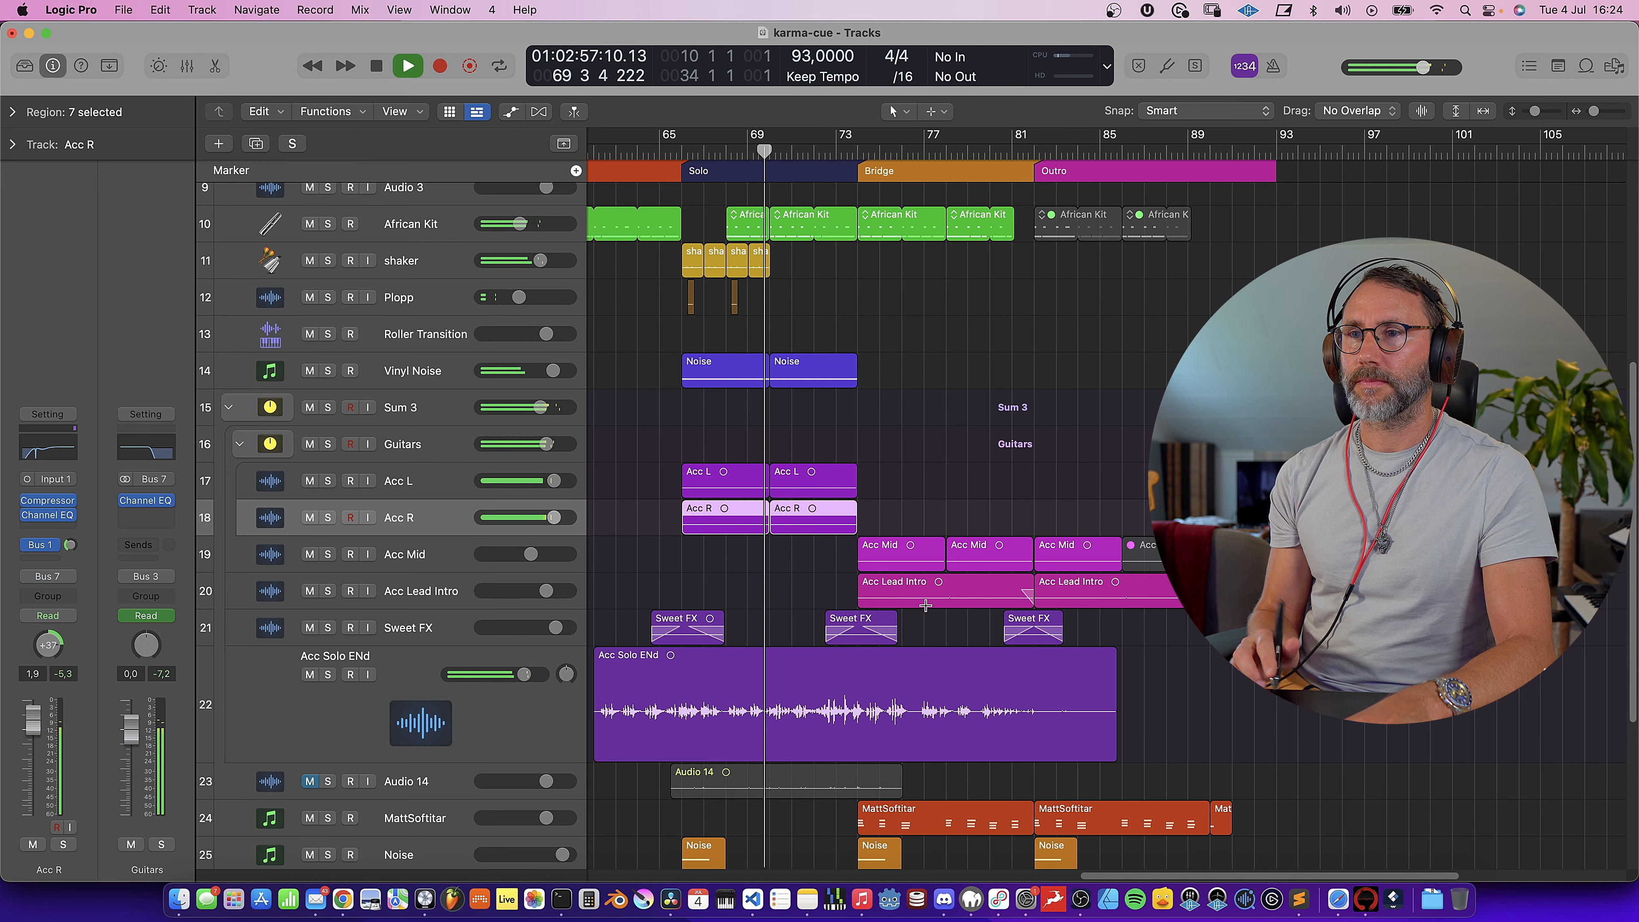
- Compare the channel strips of Acc L, Acc R and the Guitars stack during playback, and stop playback
{"action": "left_click", "coordinate": [411, 483]}
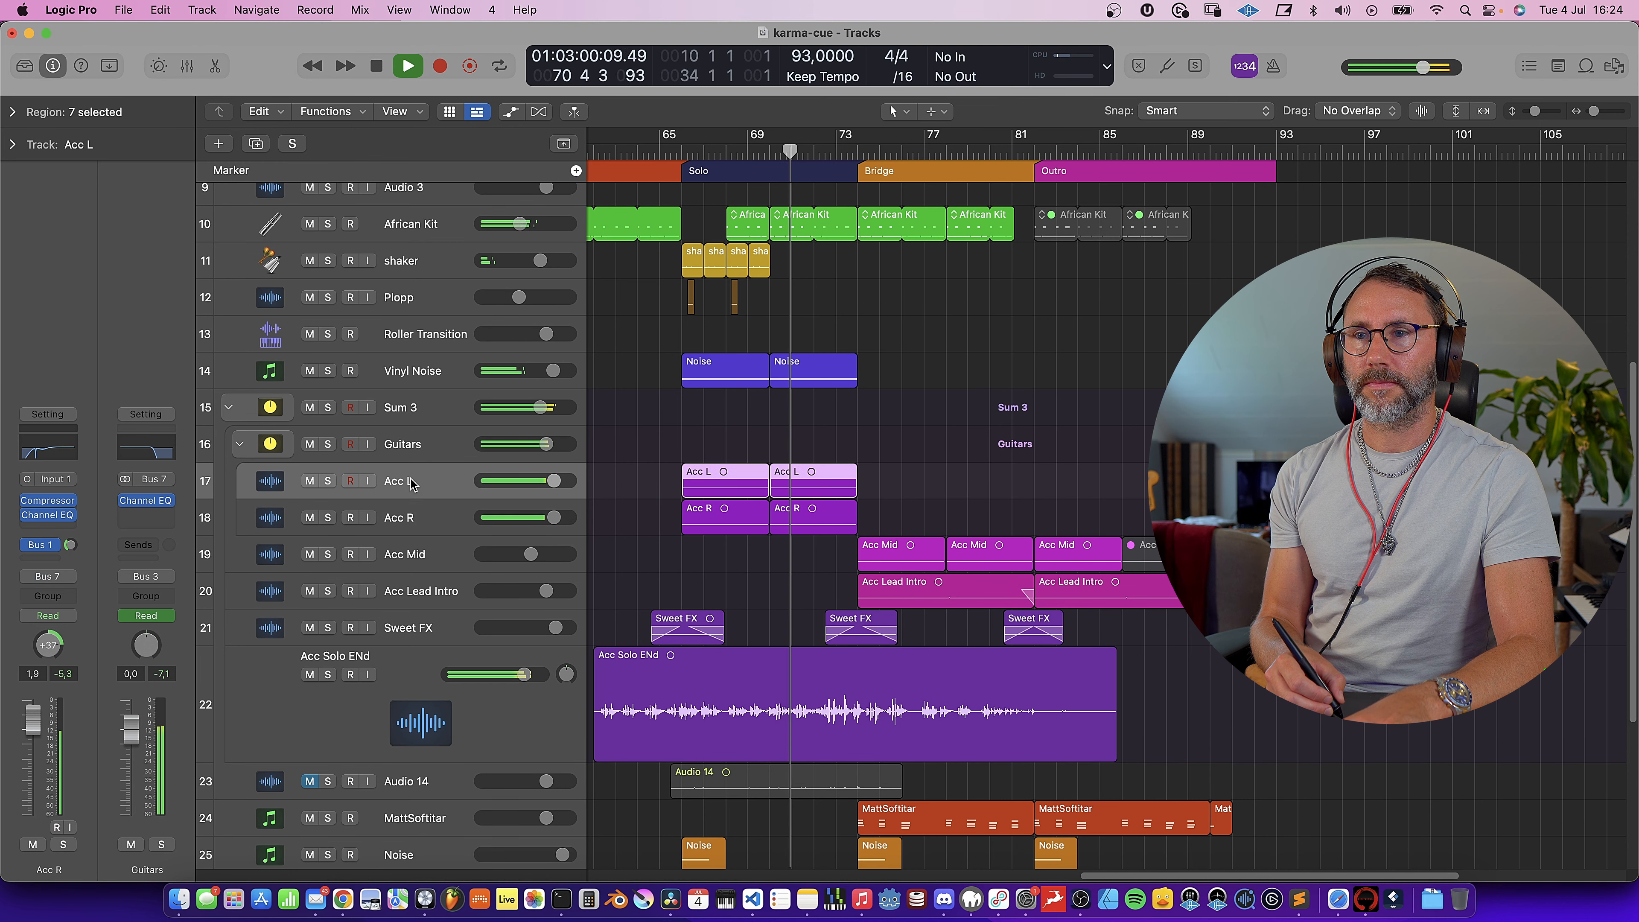
{"action": "left_click", "coordinate": [403, 447]}
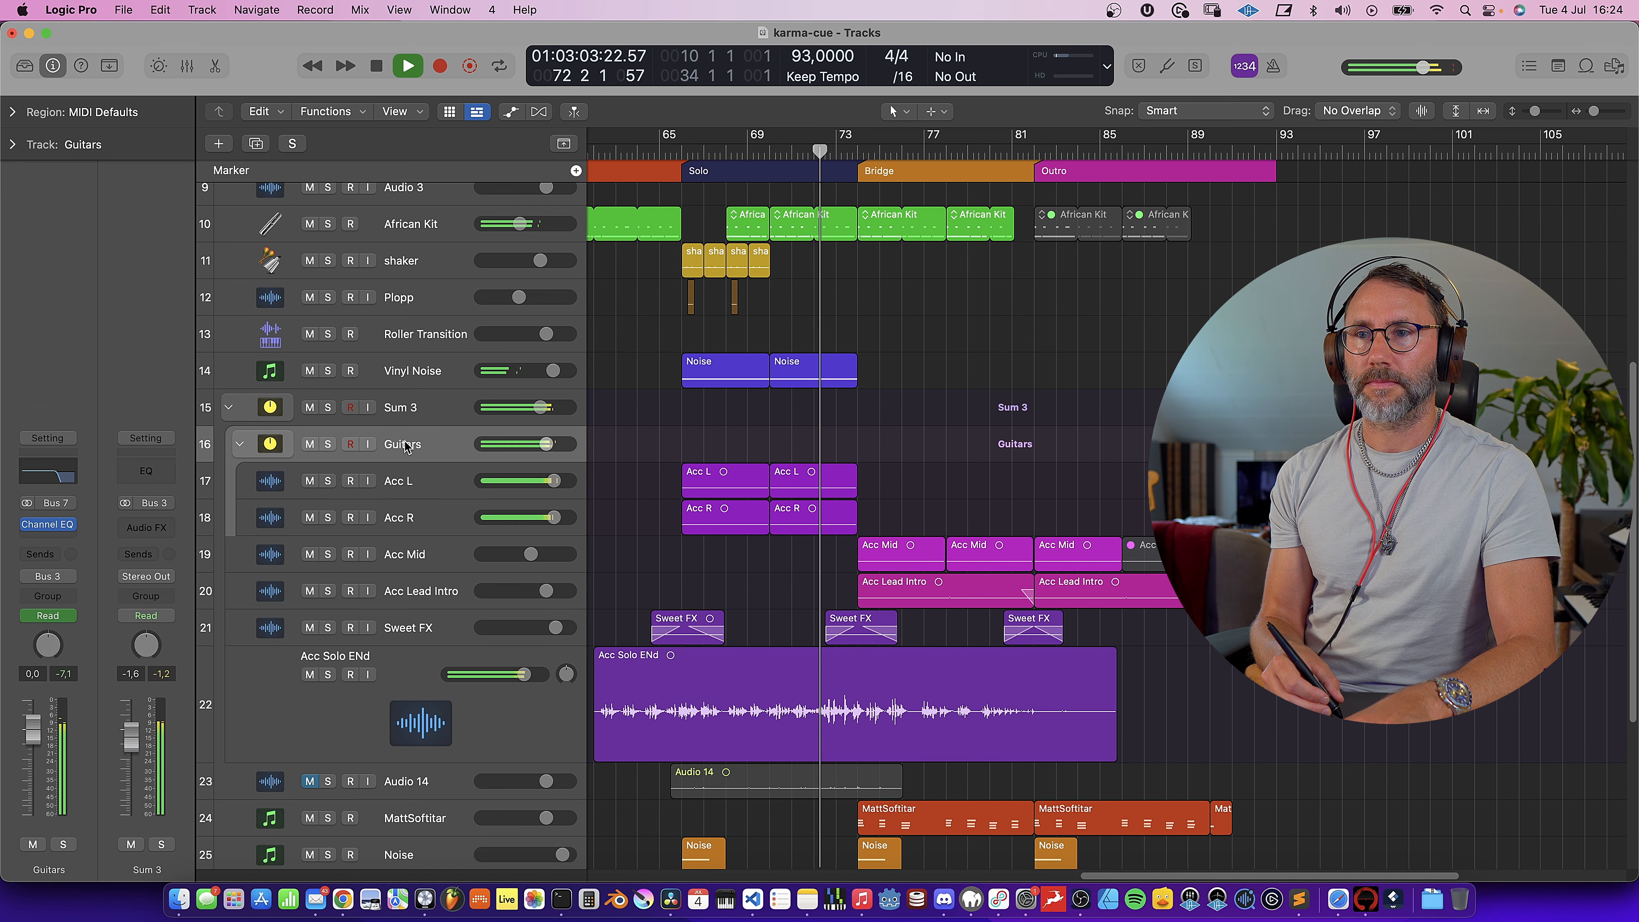
{"action": "left_click", "coordinate": [405, 493]}
{"action": "left_click", "coordinate": [407, 520]}
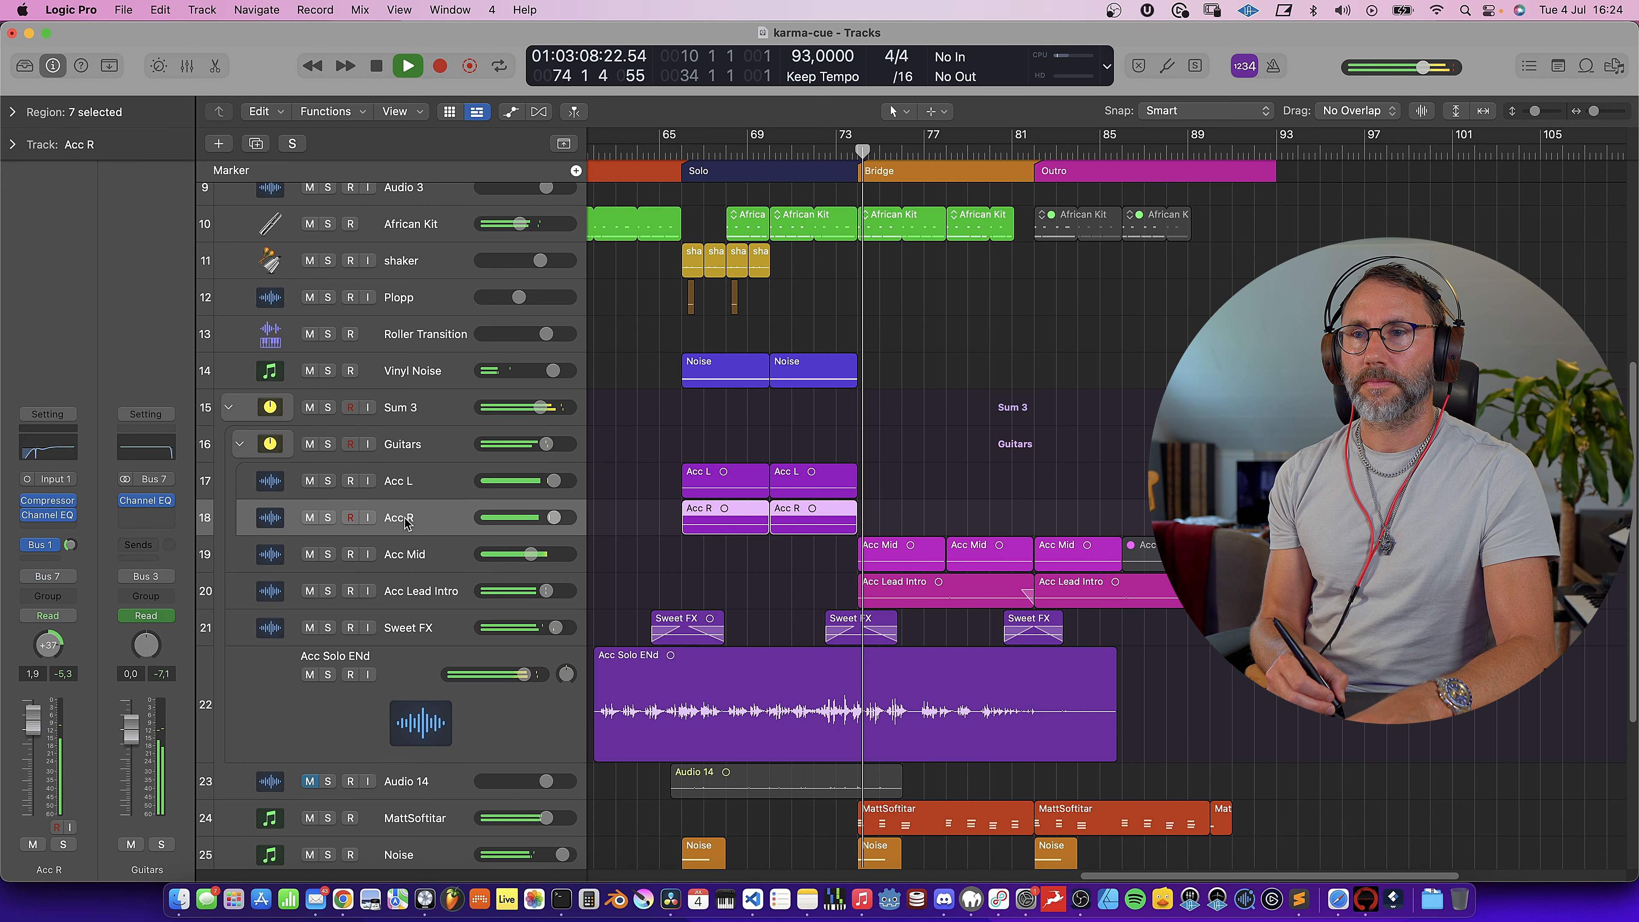
{"action": "left_click", "coordinate": [409, 483]}
{"action": "left_click", "coordinate": [413, 446]}
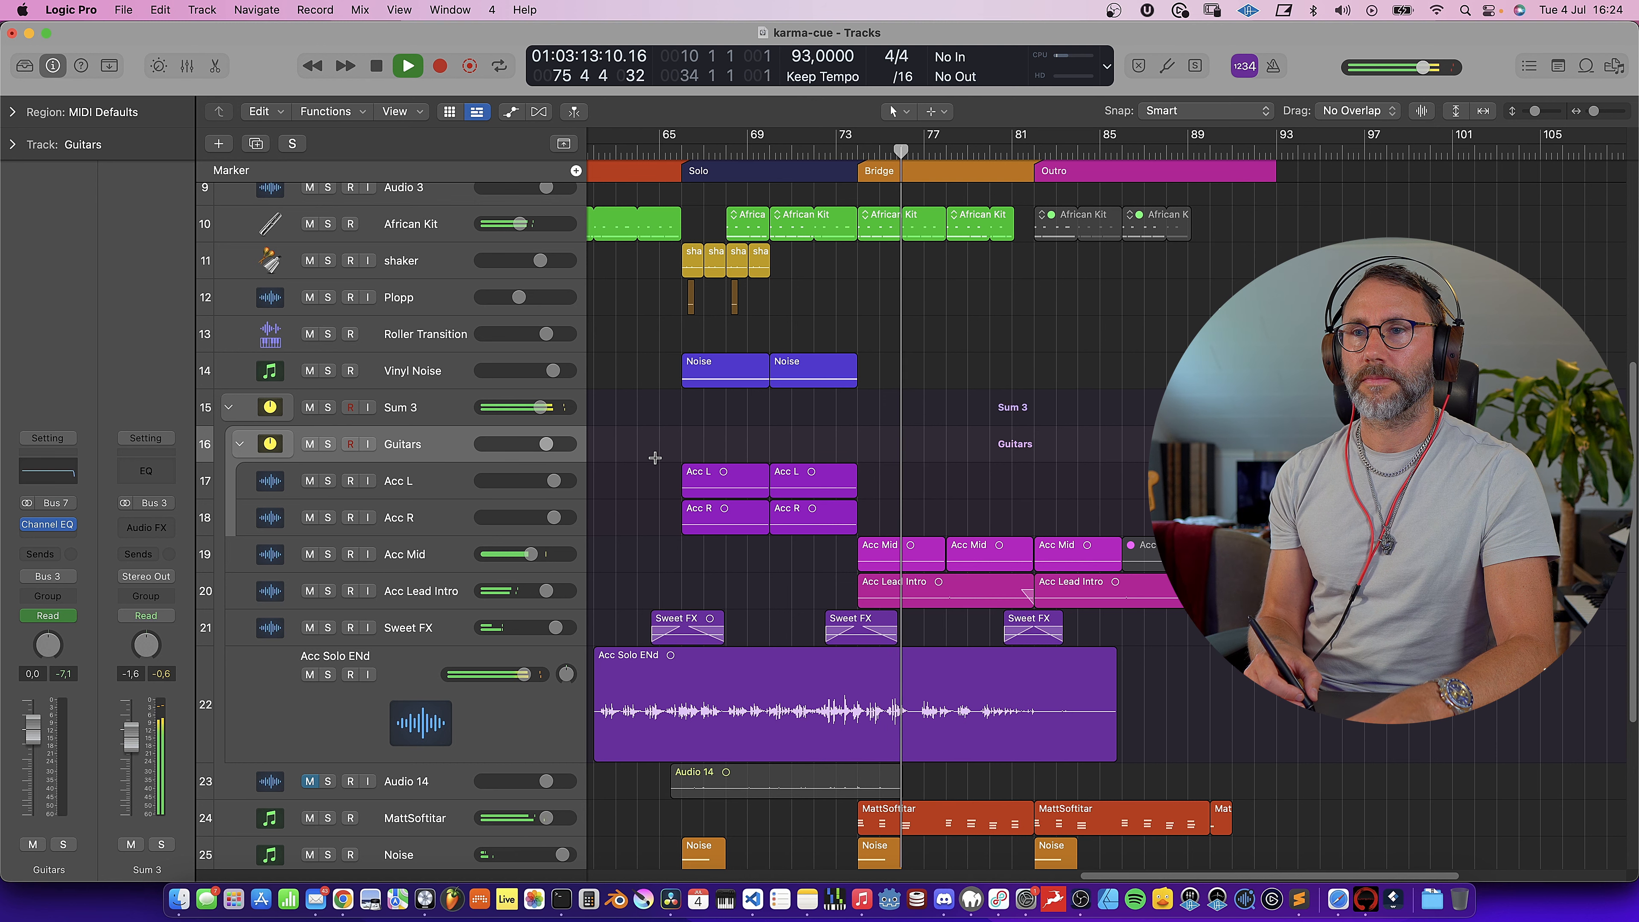
{"action": "key", "text": "space"}
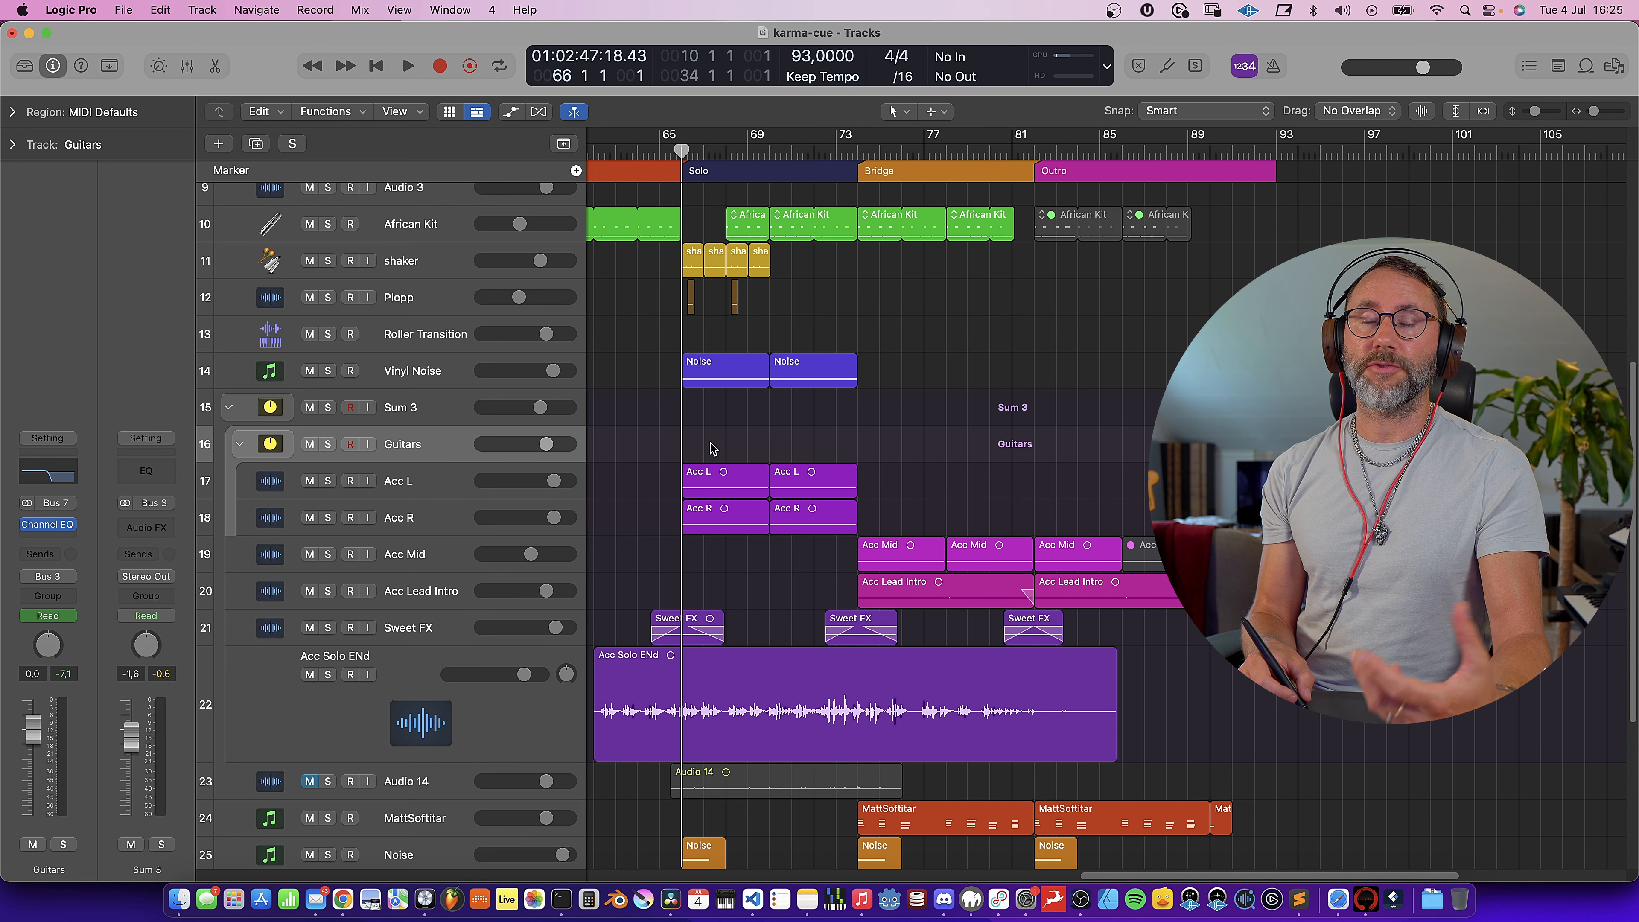
- Play the soloed Guitars stack from bar 66, compare its sound with the Channel EQ bypassed and active, and close the plug-in
{"action": "left_click", "coordinate": [50, 529]}
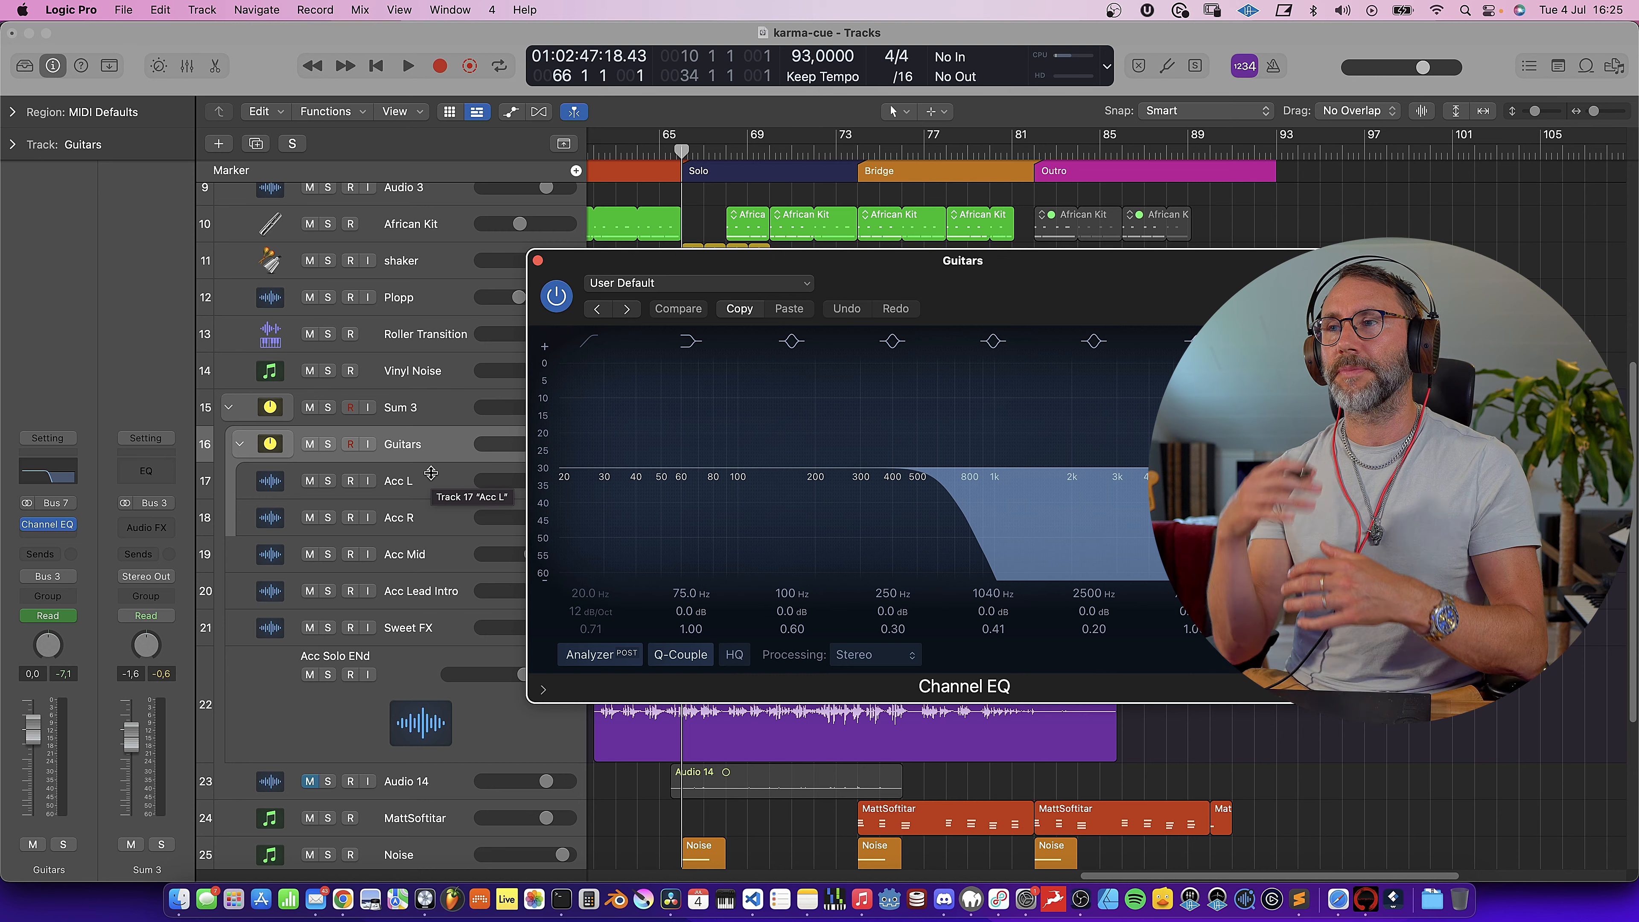
{"action": "left_click", "coordinate": [328, 445]}
{"action": "key", "text": "space"}
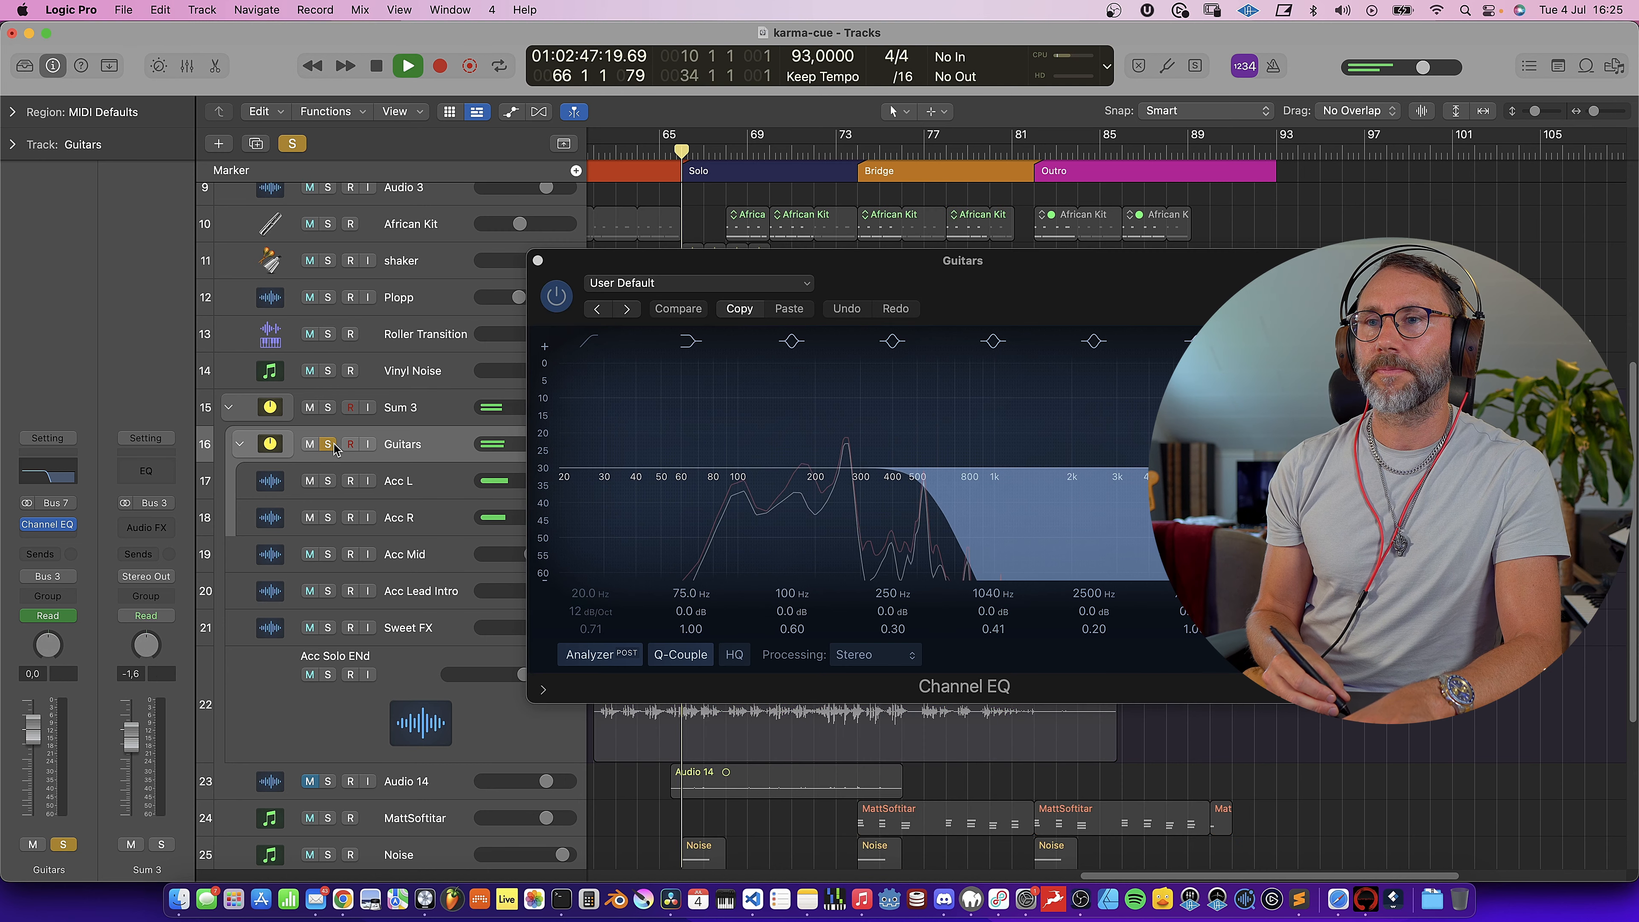
{"action": "left_click", "coordinate": [557, 301]}
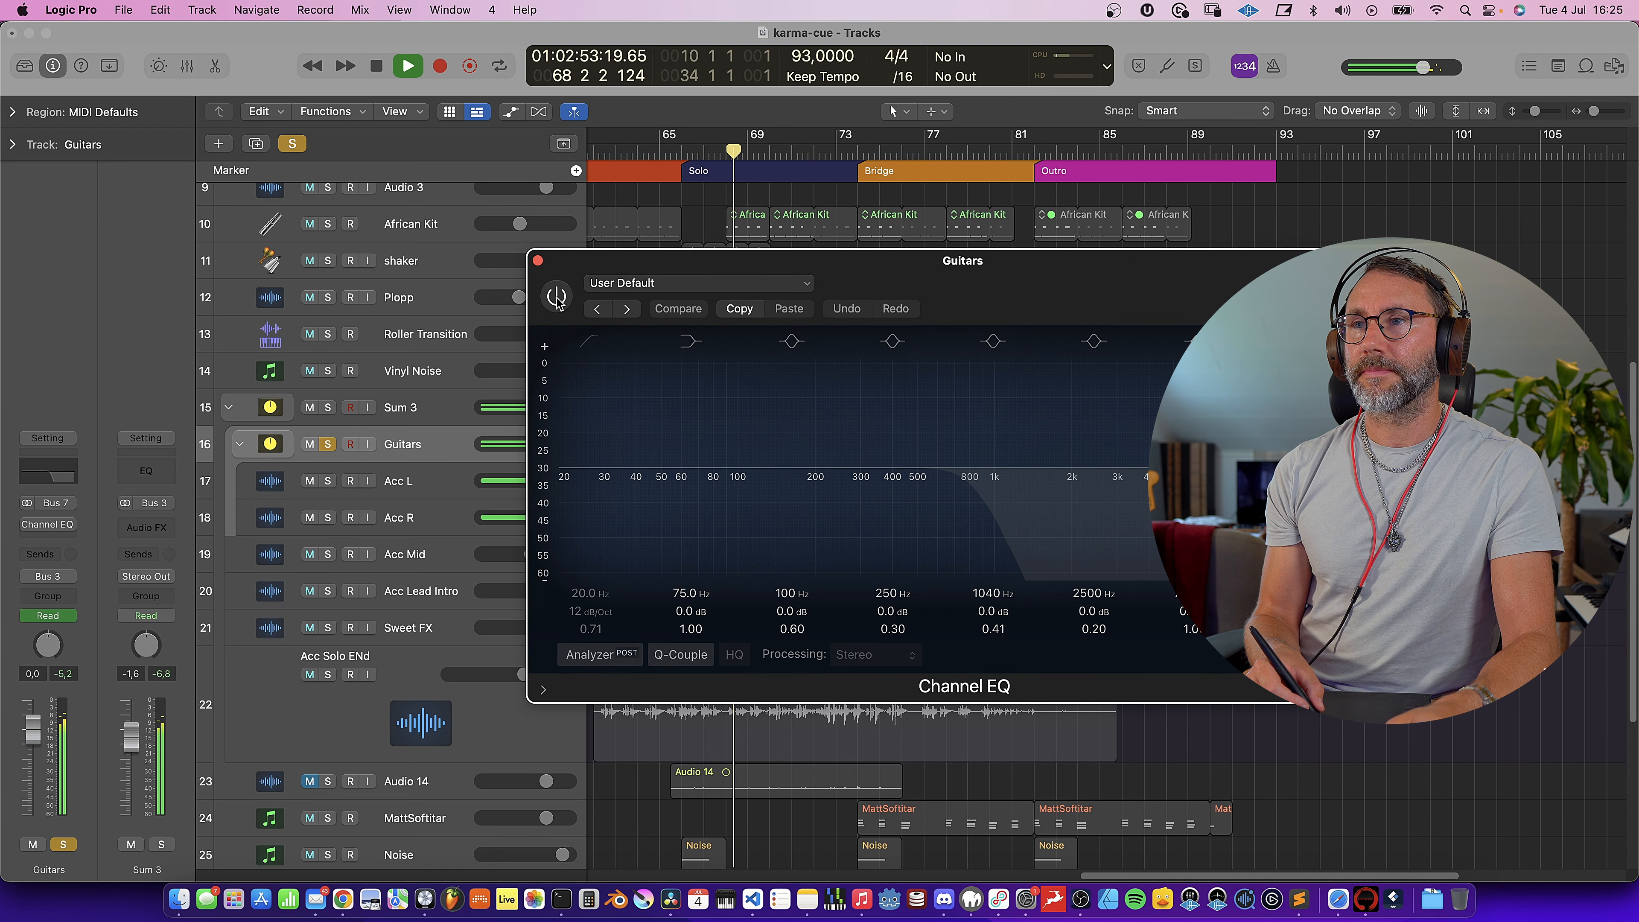
{"action": "left_click", "coordinate": [557, 298]}
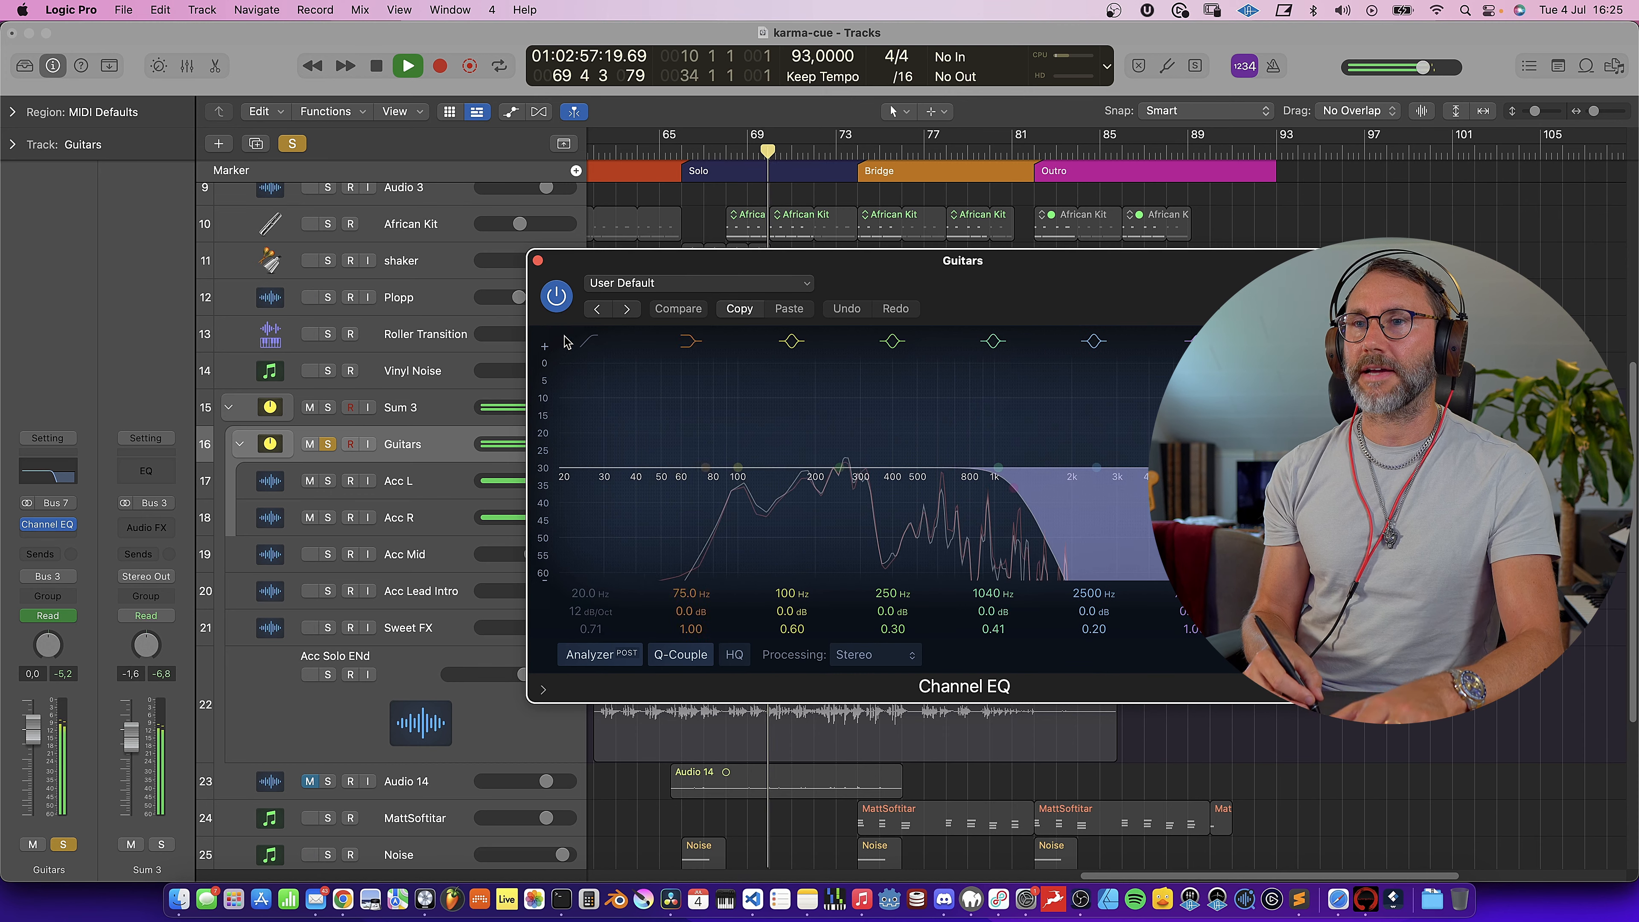
{"action": "left_click", "coordinate": [537, 261]}
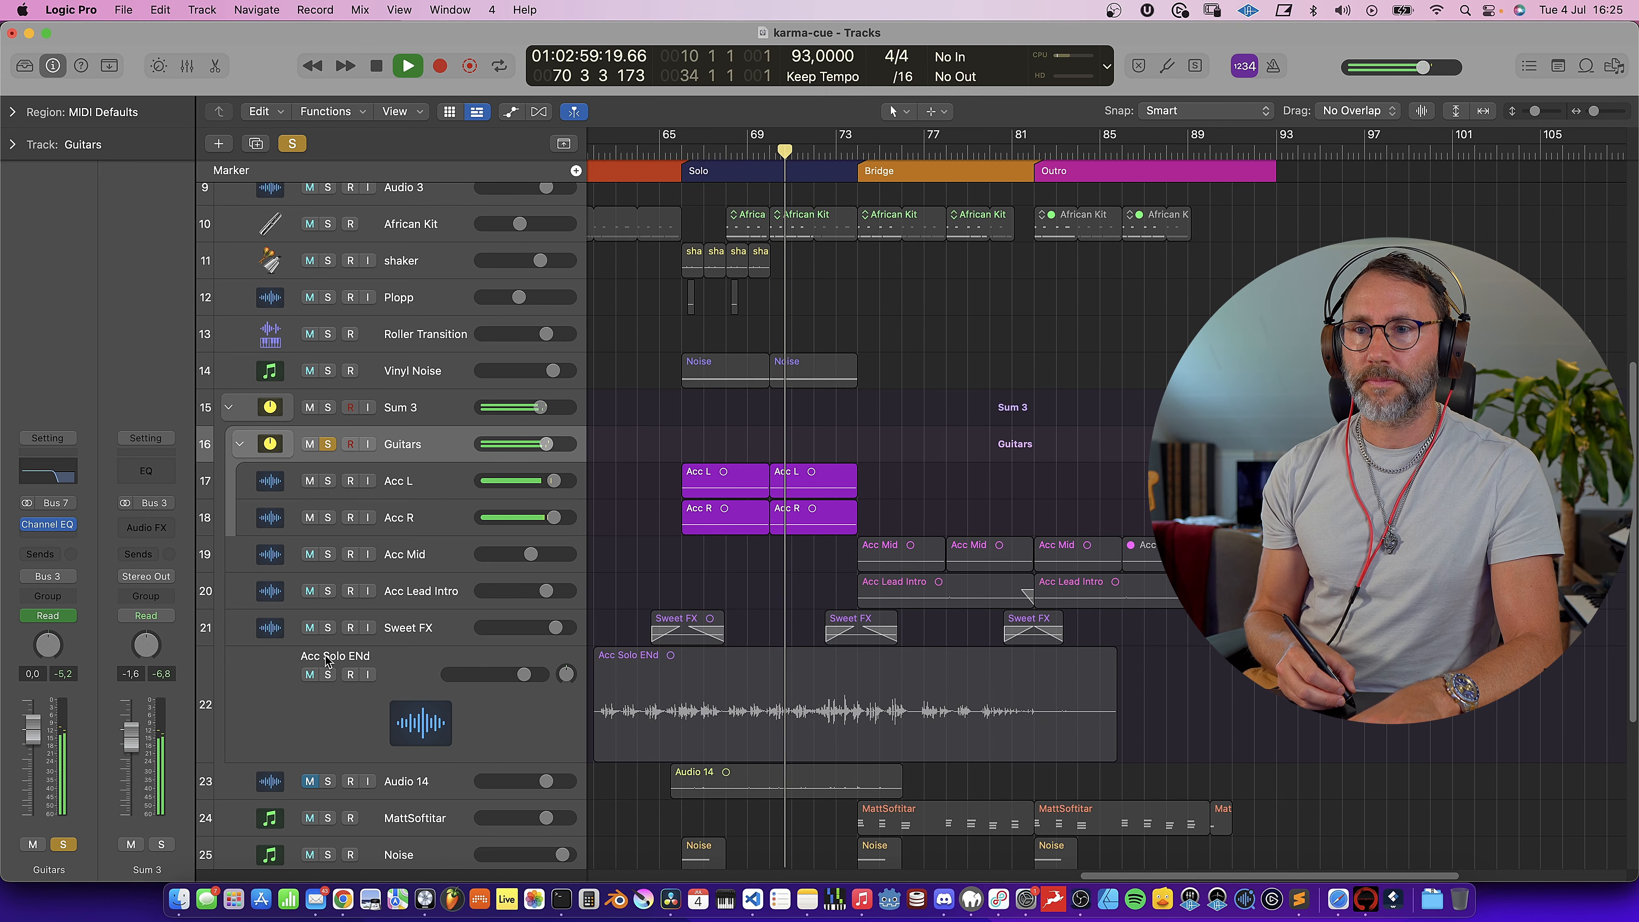
- Solo Acc Solo ENd together with the Guitars stack, and unsolo both to hear the full mix
{"action": "left_click", "coordinate": [328, 675]}
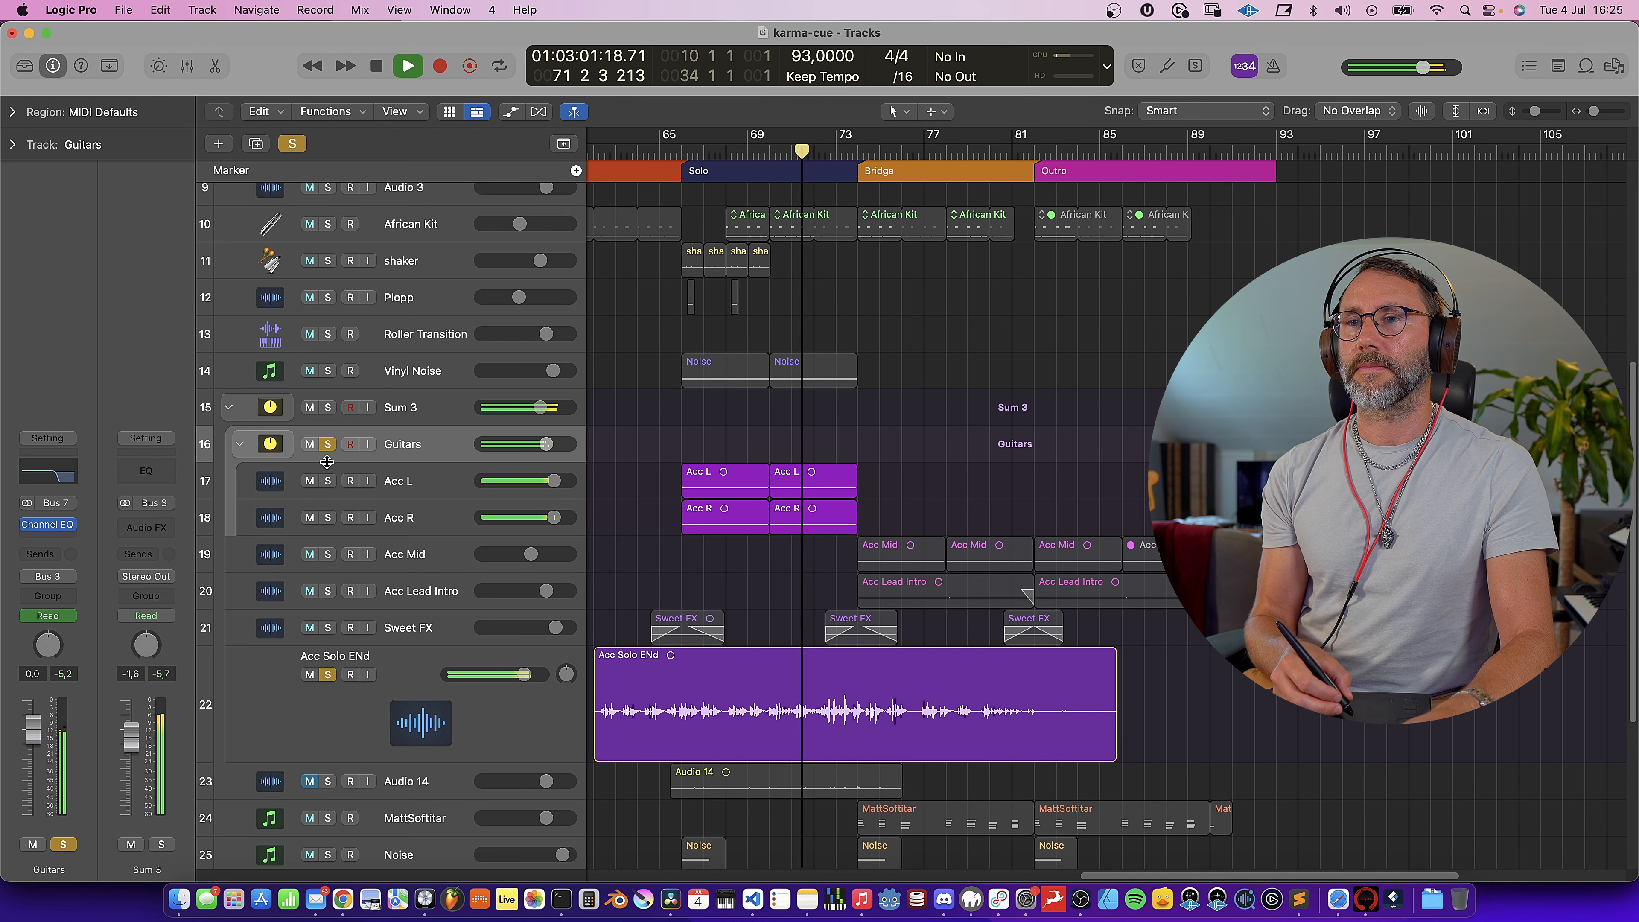
{"action": "left_click", "coordinate": [328, 445]}
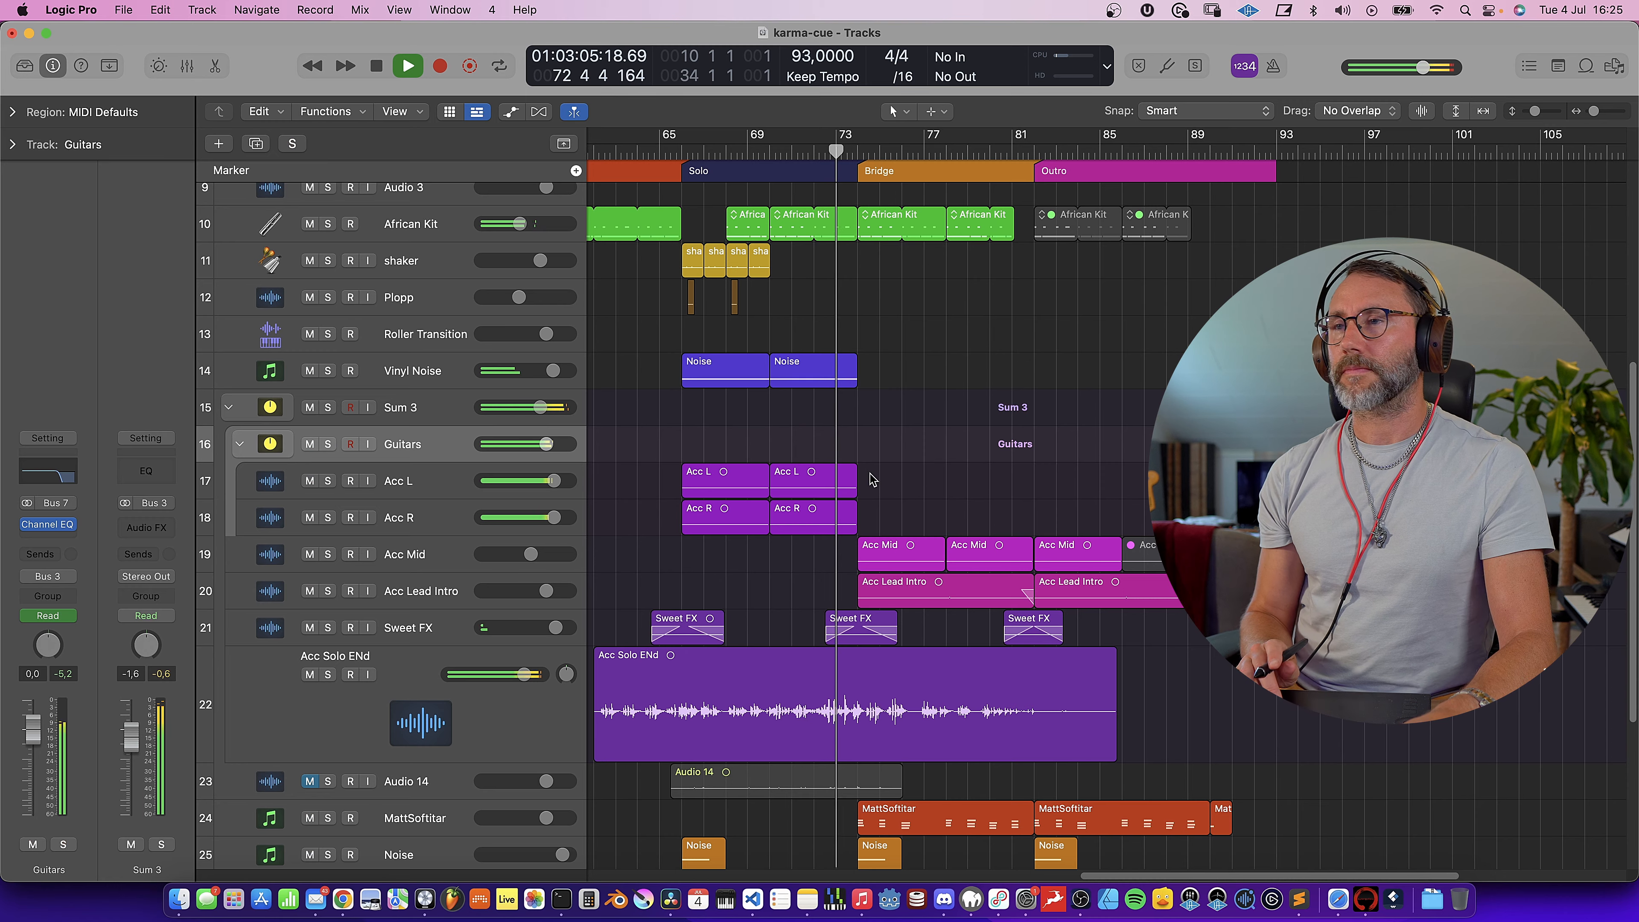
- Play the full mix through the second Bridge into the Outro and examine the regions on all tracks
{"action": "scroll", "coordinate": [871, 479], "scroll_direction": "right", "scroll_amount": 3}
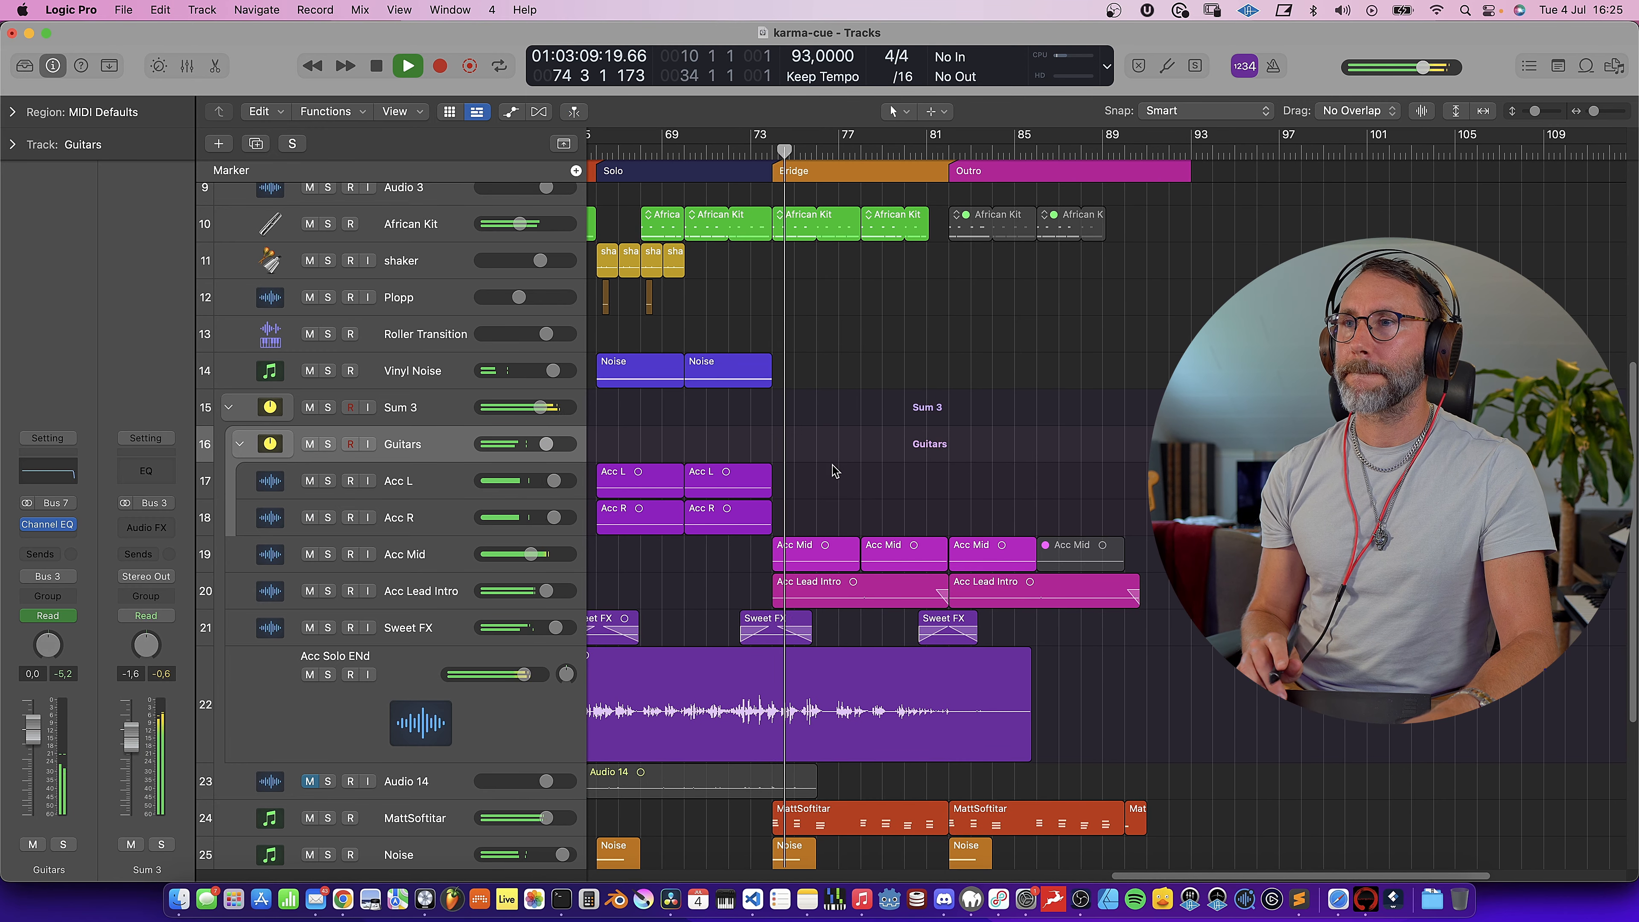
{"action": "scroll", "coordinate": [833, 466], "scroll_direction": "up", "scroll_amount": 10}
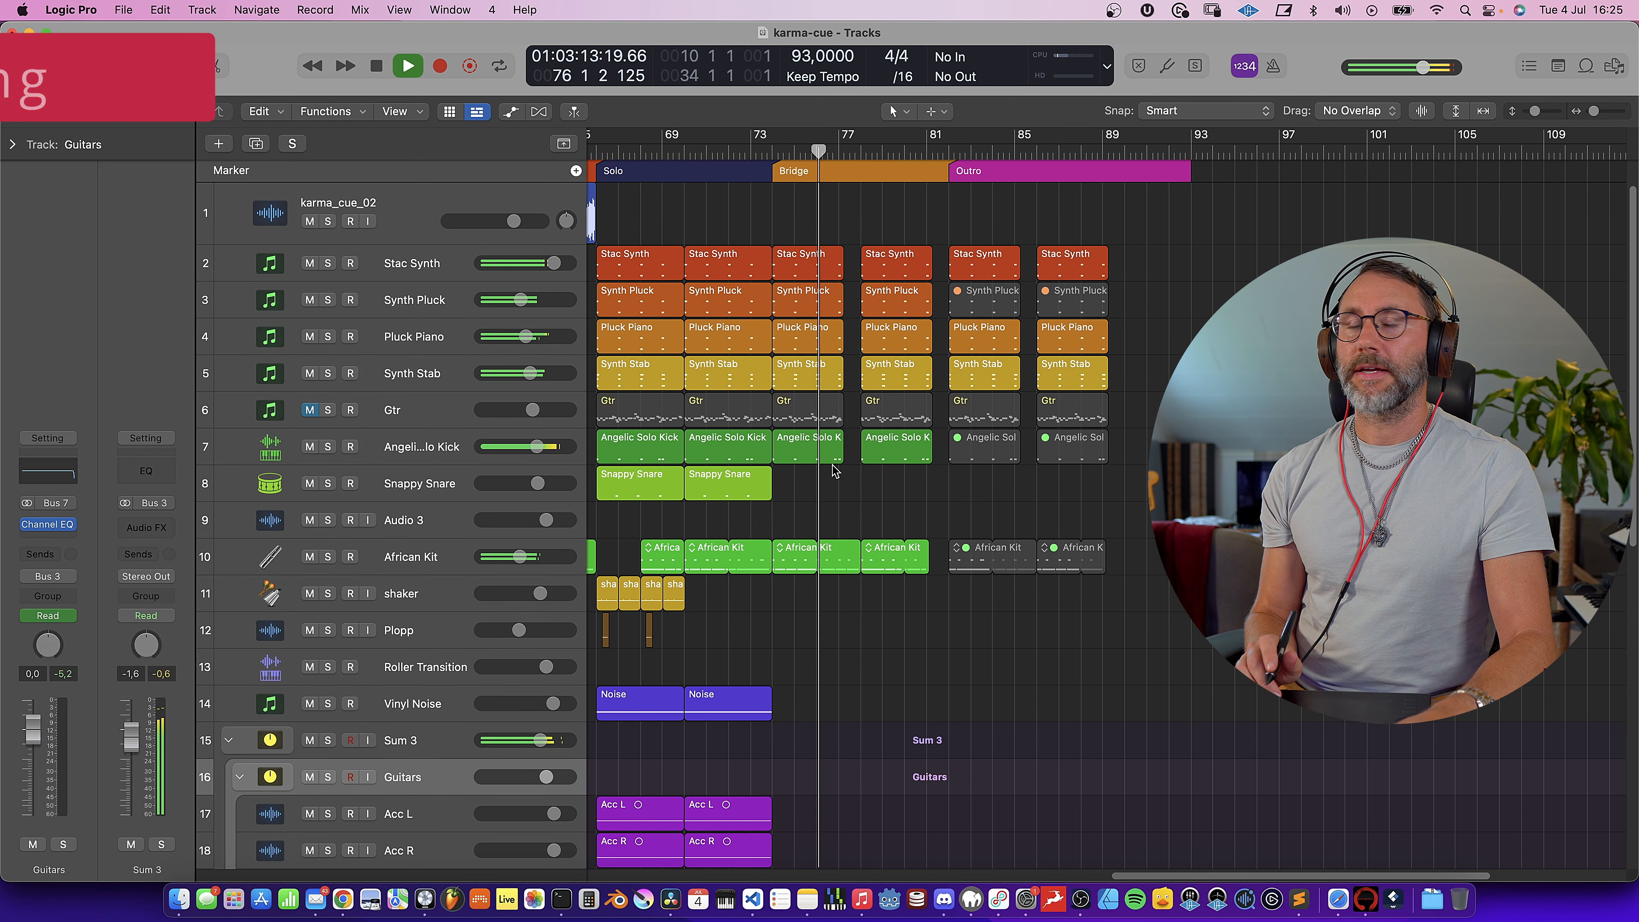
{"action": "scroll", "coordinate": [833, 471], "scroll_direction": "down", "scroll_amount": 15}
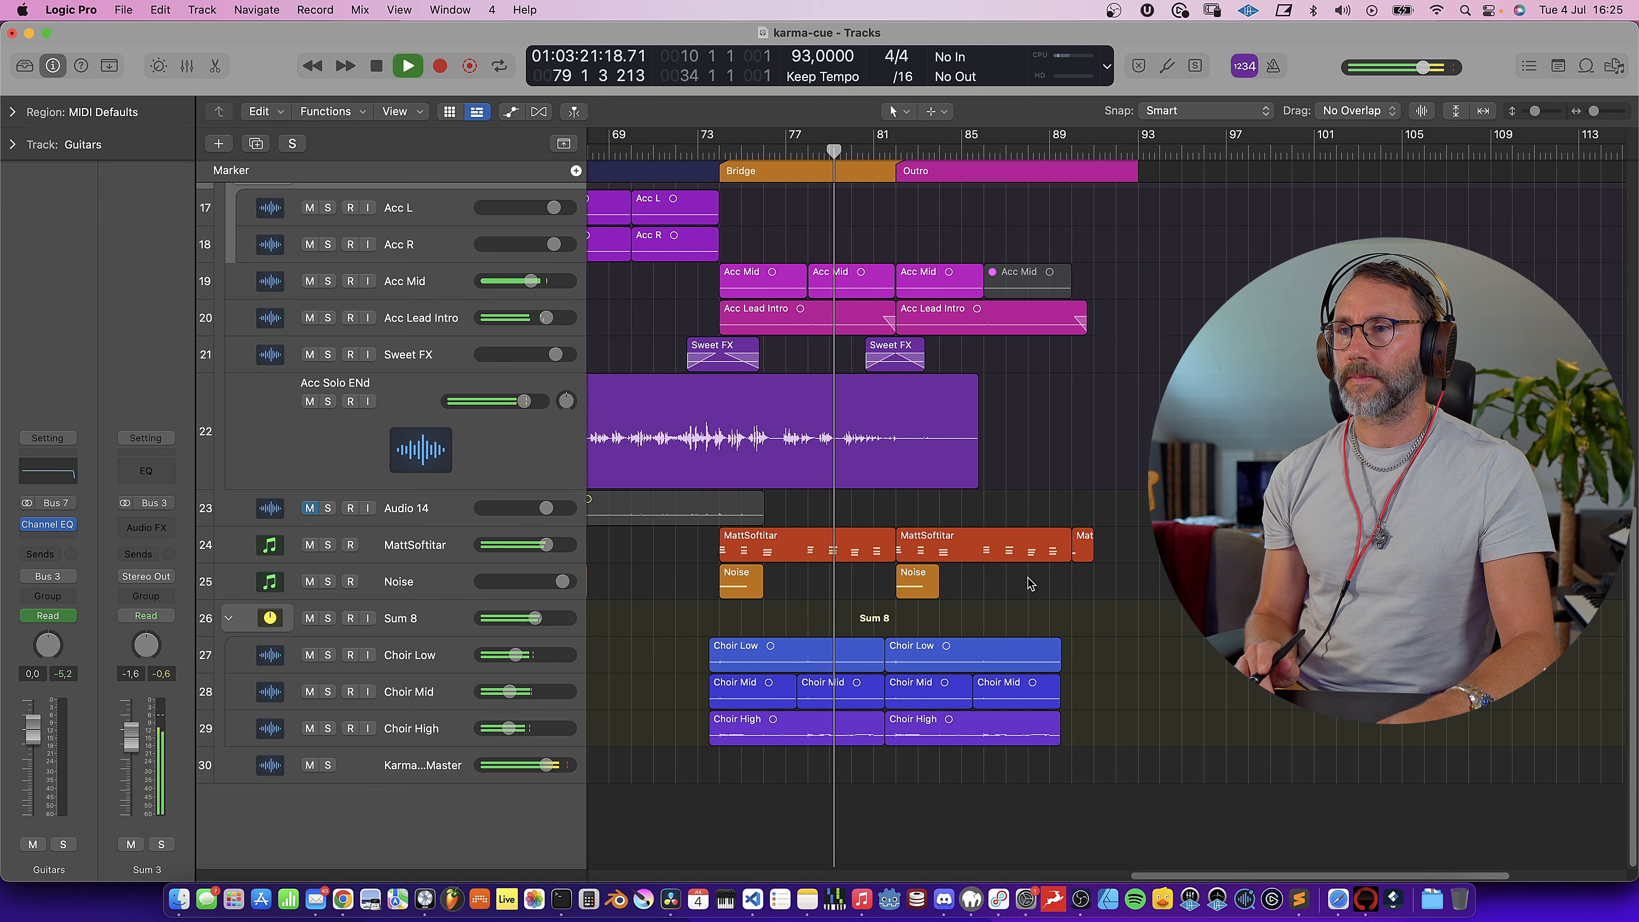
{"action": "scroll", "coordinate": [943, 607], "scroll_direction": "right", "scroll_amount": 5}
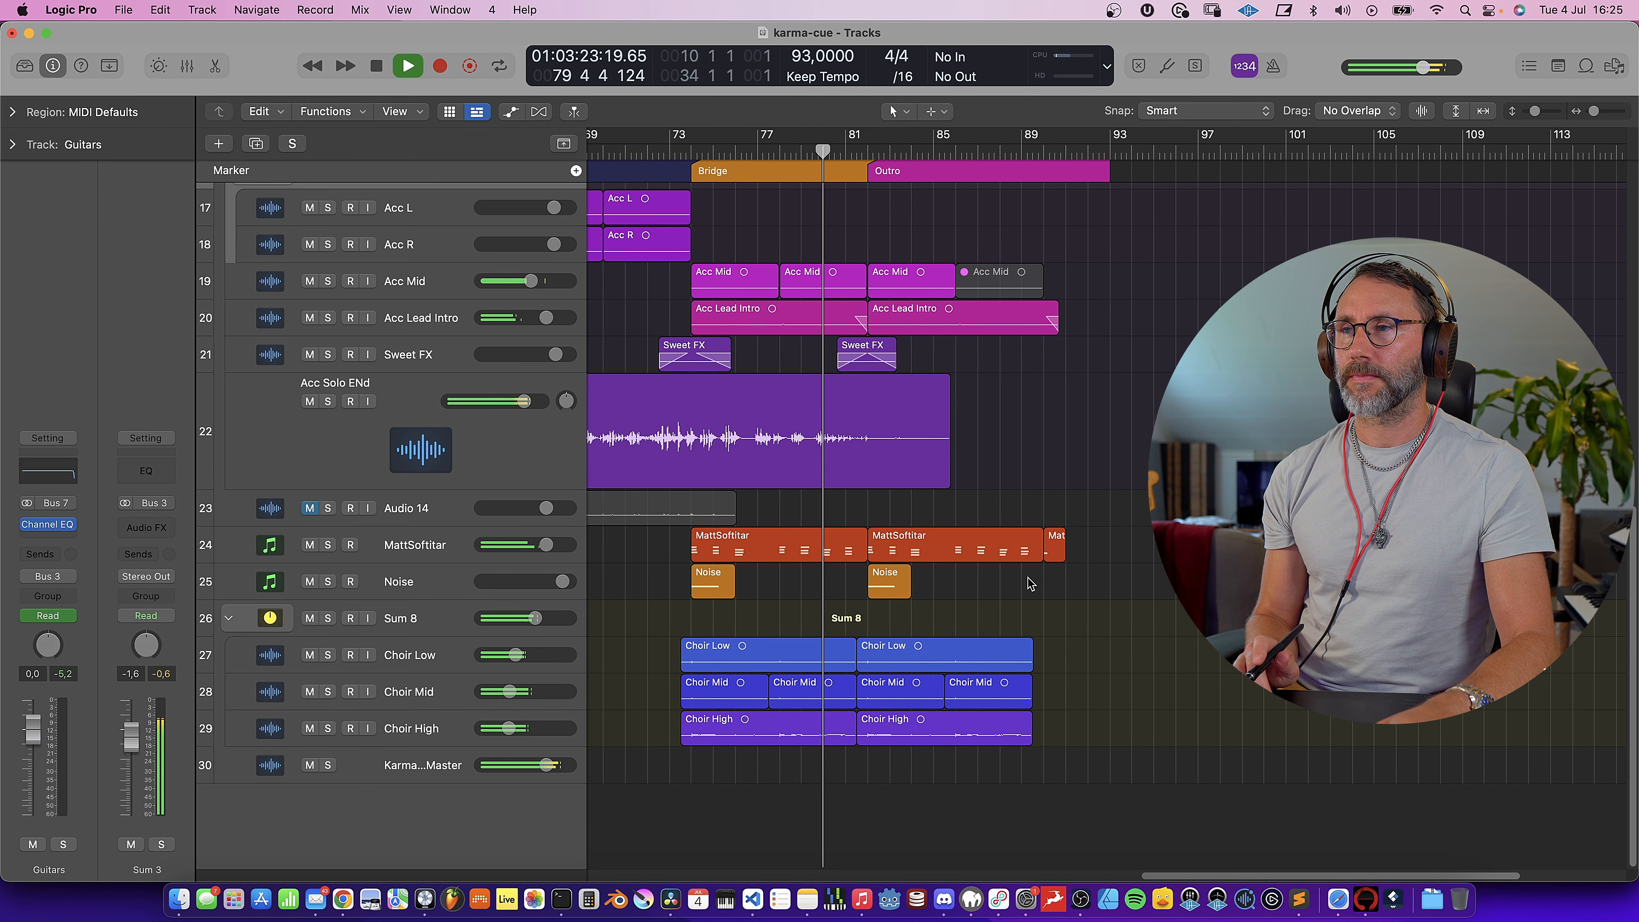
{"action": "scroll", "coordinate": [1031, 583], "scroll_direction": "up", "scroll_amount": 10}
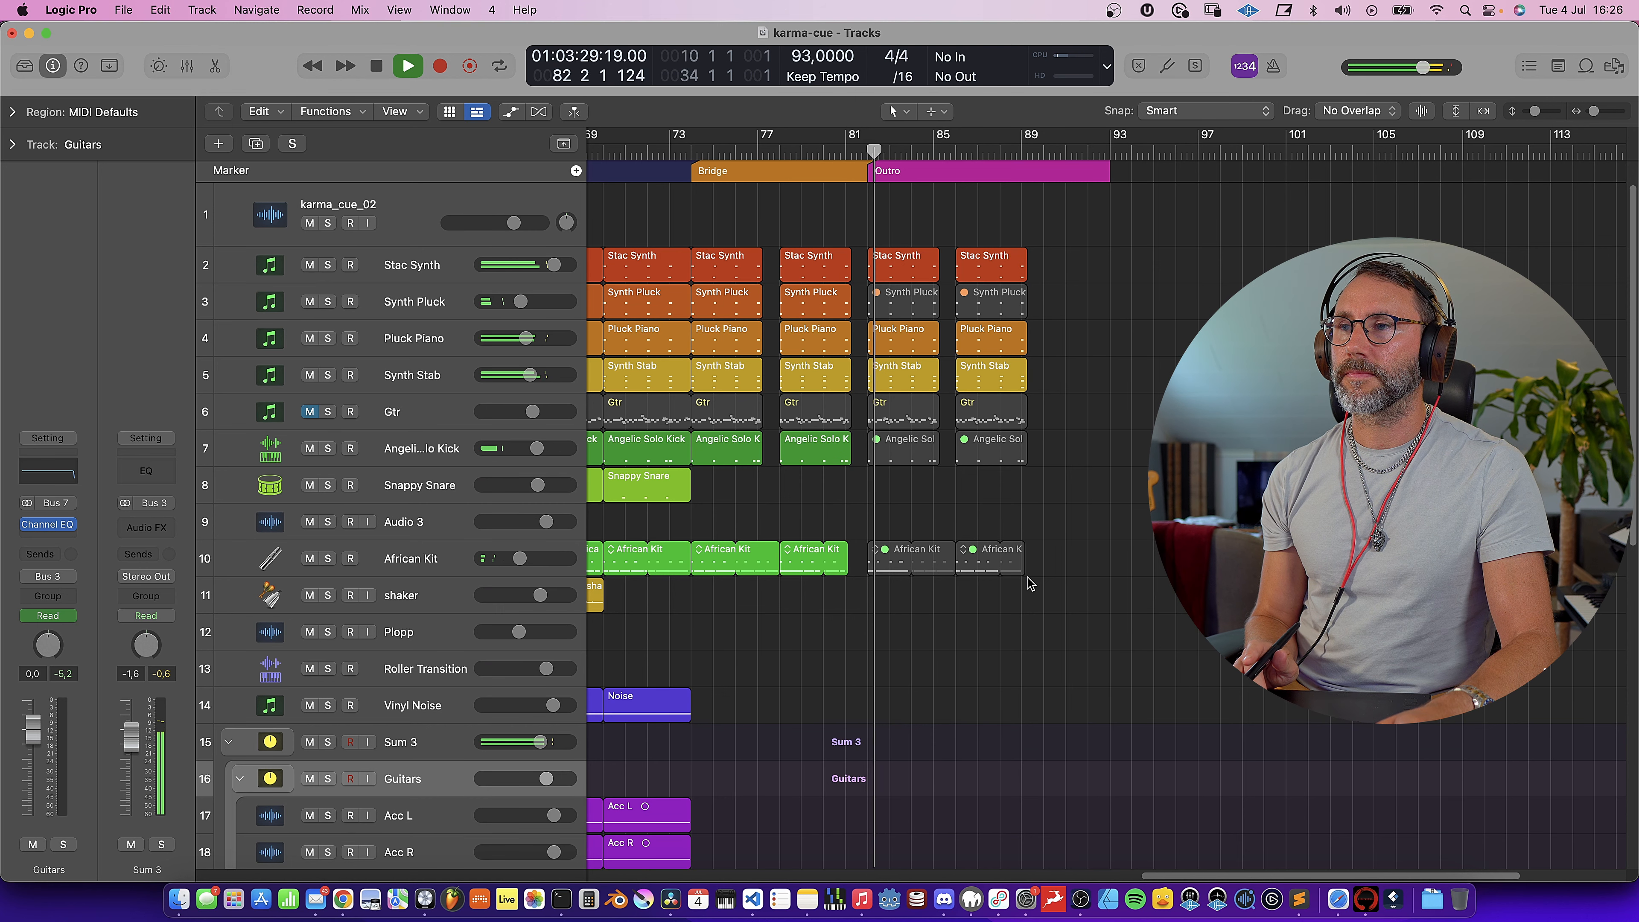
- Play the Outro to its end while examining the regions on all tracks, and stop playback
{"action": "scroll", "coordinate": [1030, 583], "scroll_direction": "down", "scroll_amount": 5}
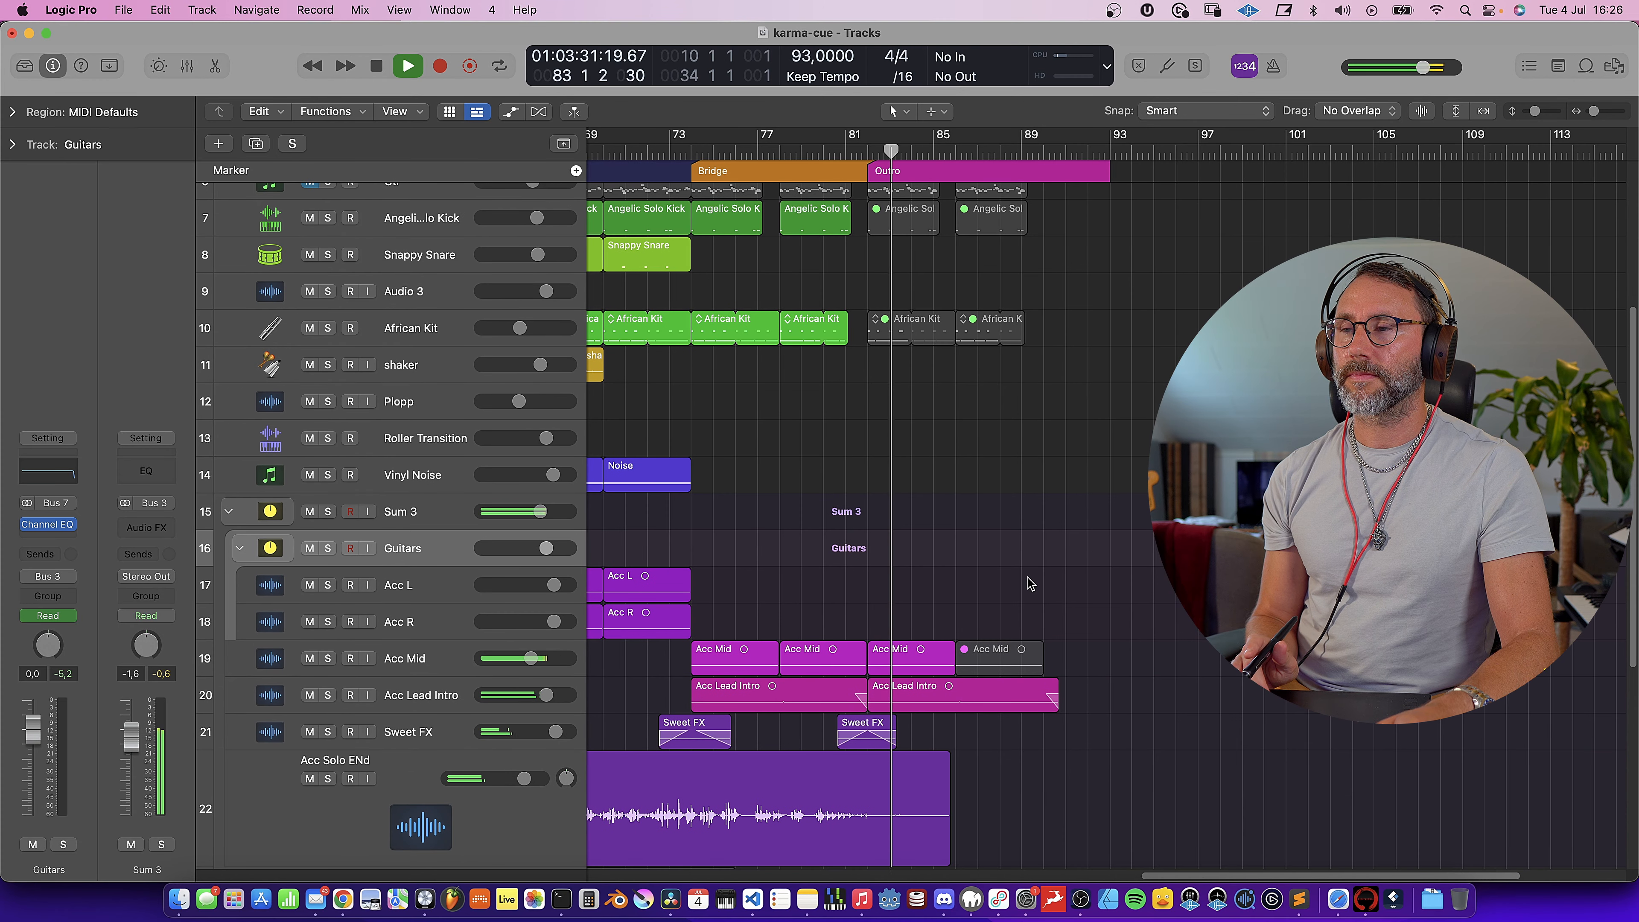
{"action": "scroll", "coordinate": [1031, 583], "scroll_direction": "up", "scroll_amount": 5}
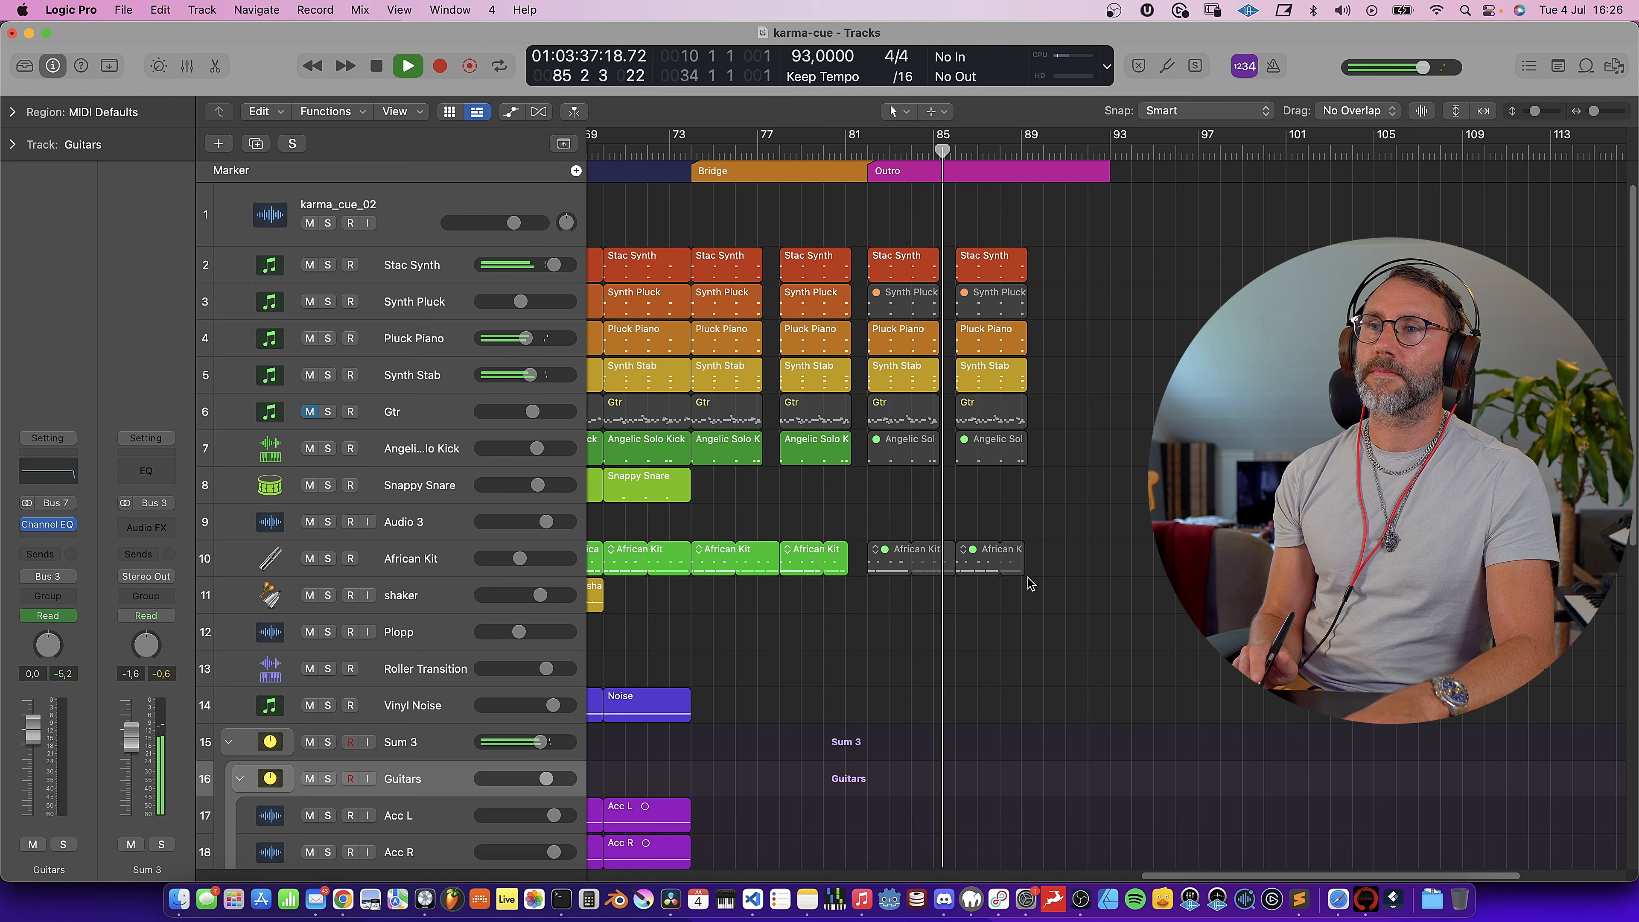
{"action": "key", "text": "space"}
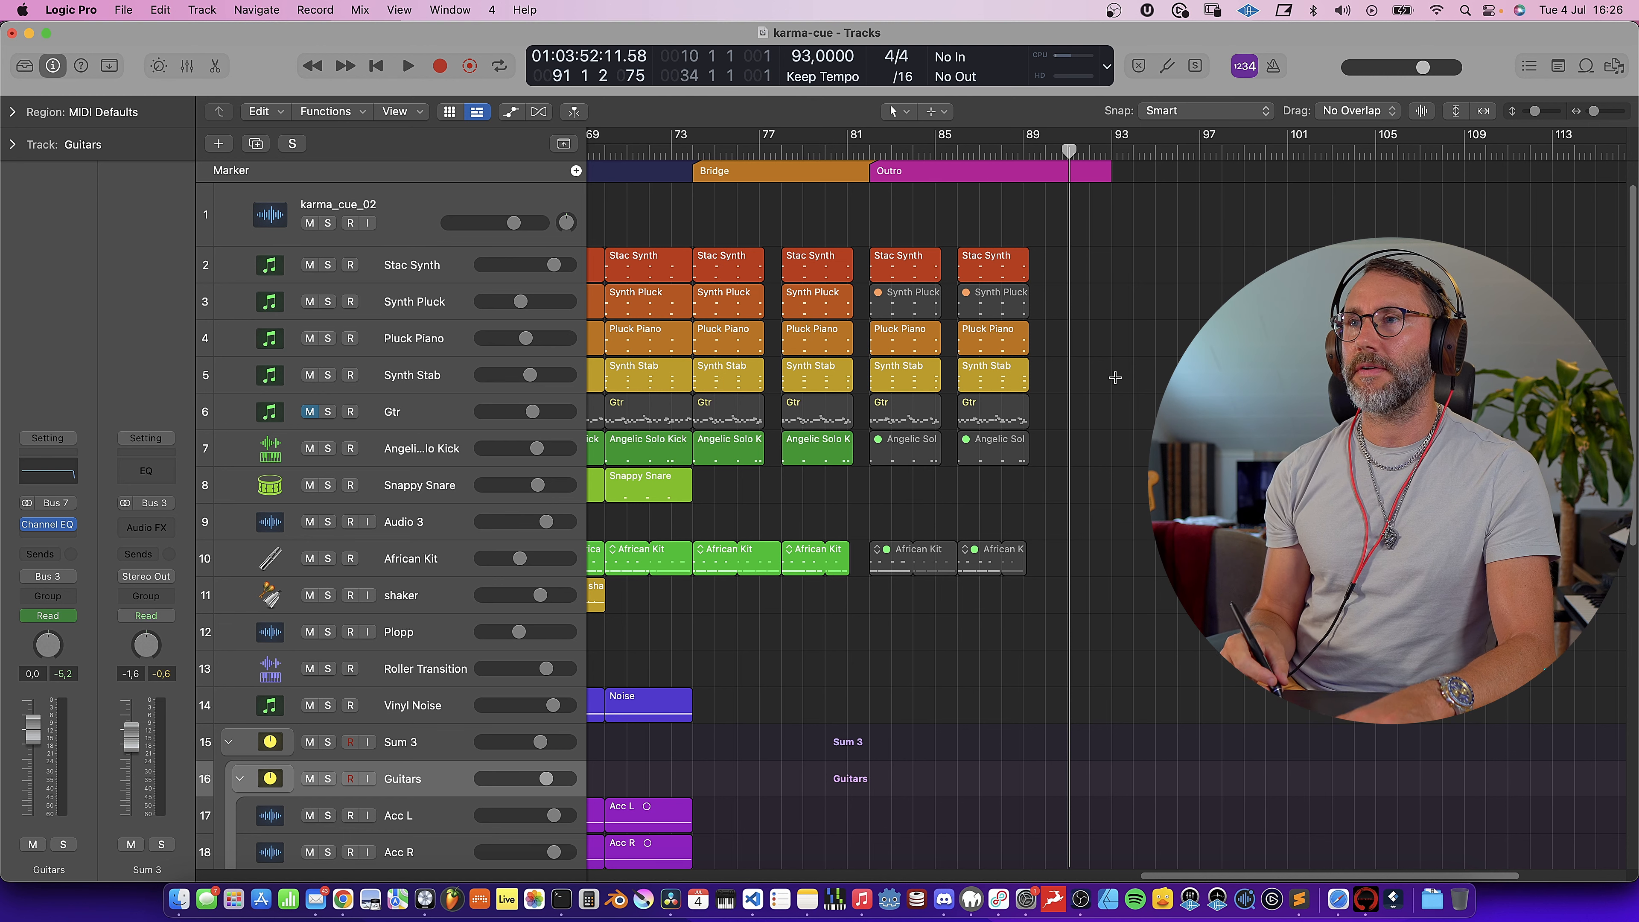
- Play the full mix from bar 78 into the Outro and examine which tracks carry the transition
{"action": "scroll", "coordinate": [1115, 378], "scroll_direction": "down", "scroll_amount": 8}
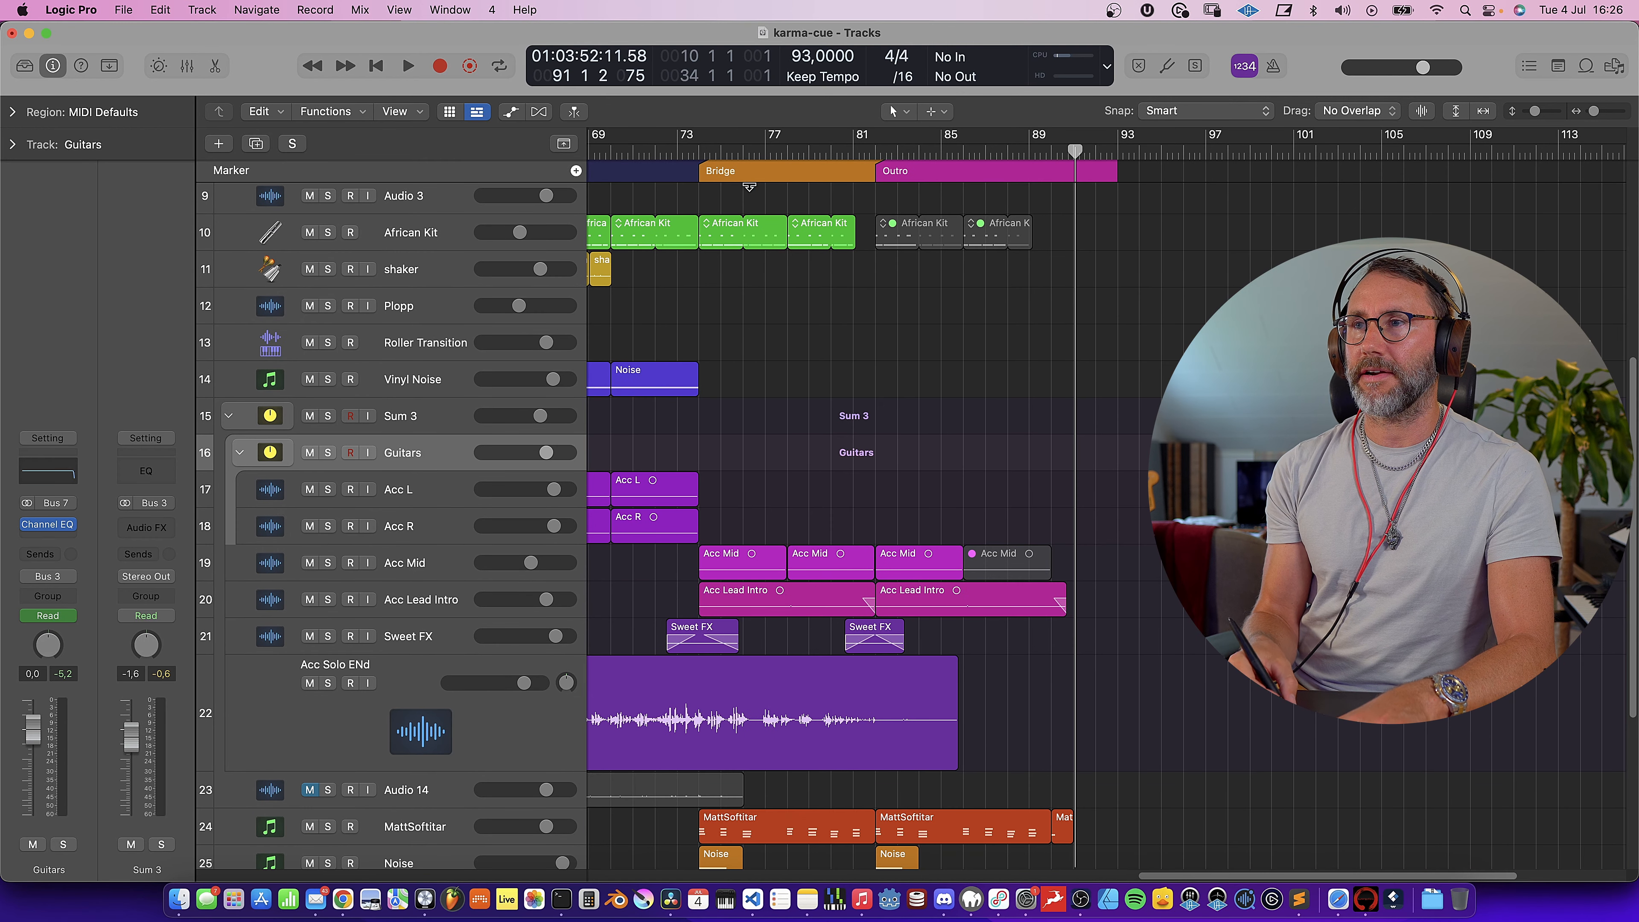
{"action": "left_click", "coordinate": [793, 195]}
{"action": "scroll", "coordinate": [851, 381], "scroll_direction": "up", "scroll_amount": 8}
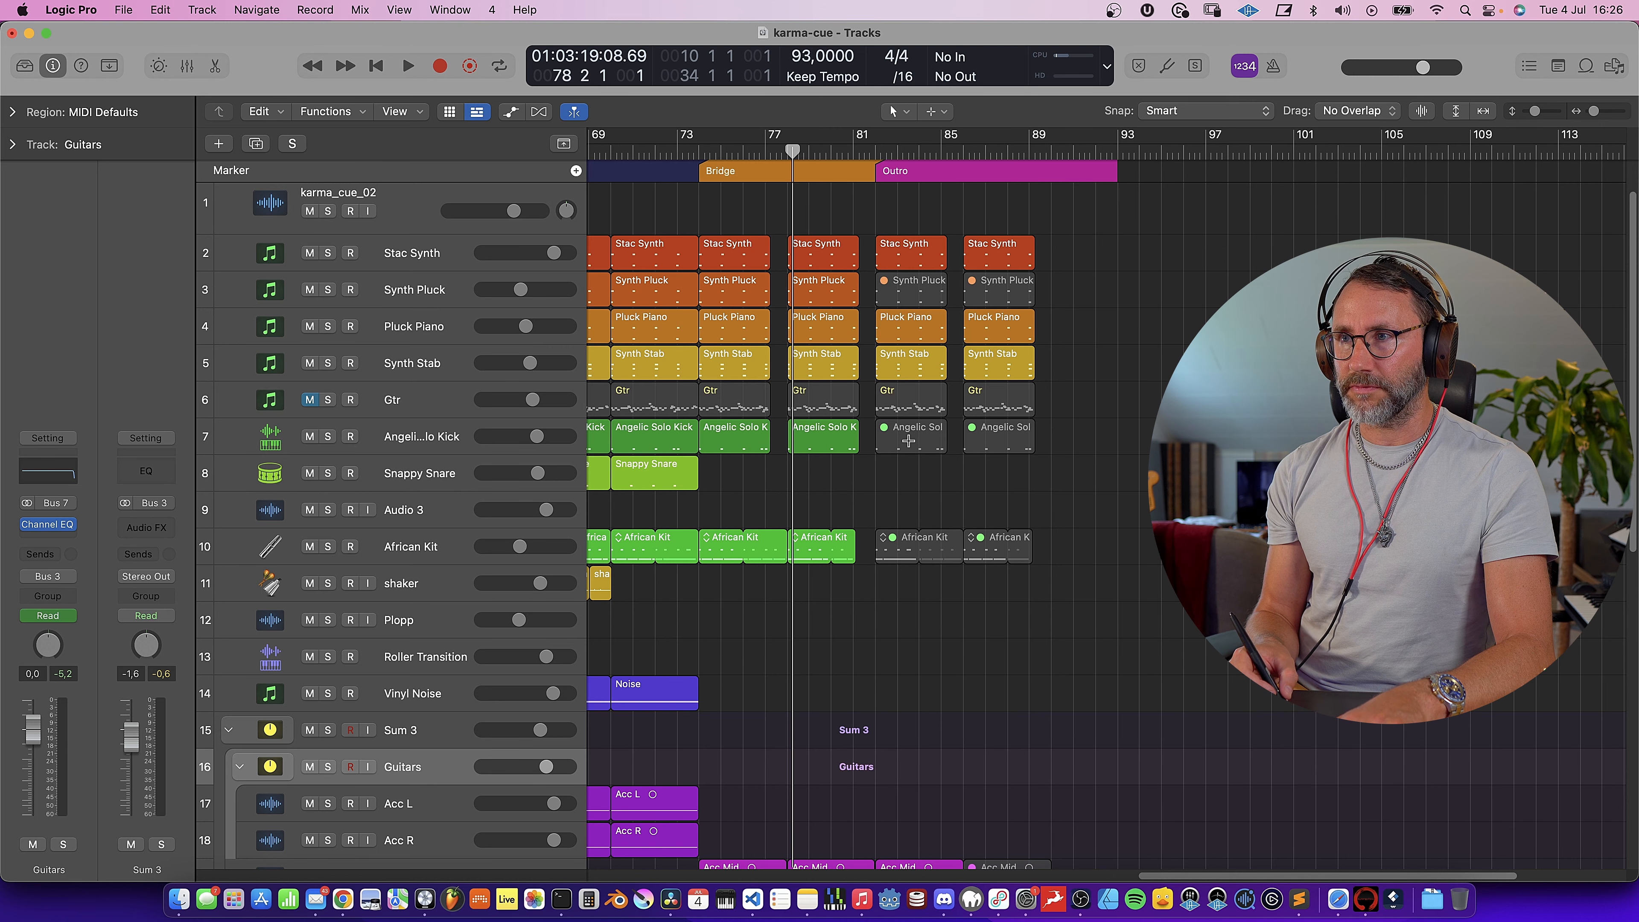
{"action": "key", "text": "space"}
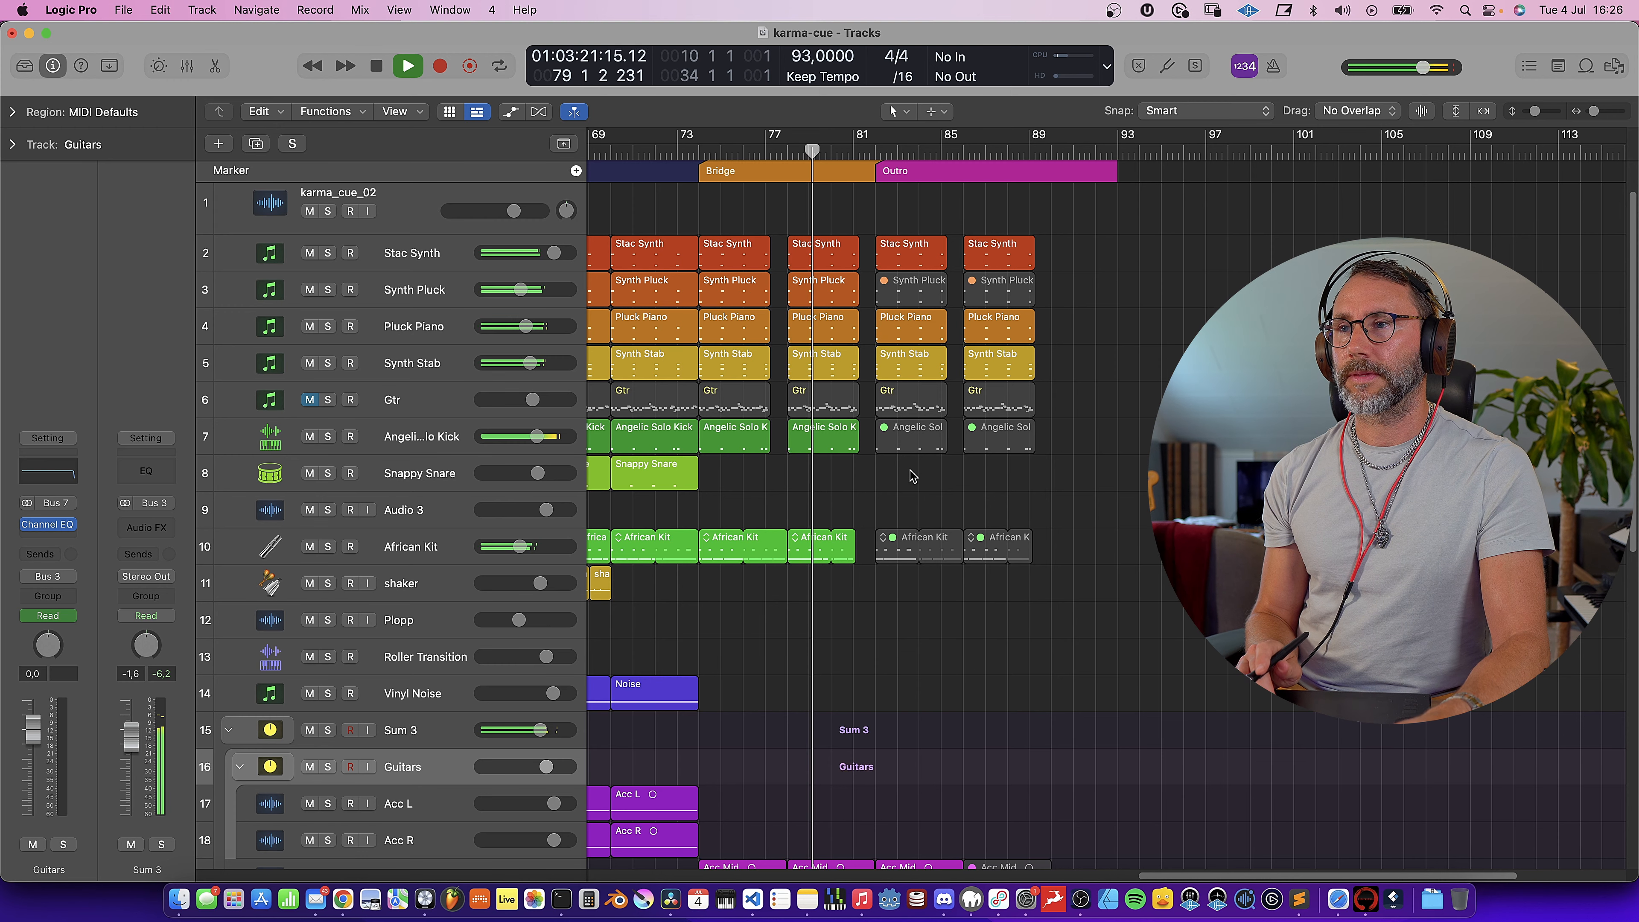
{"action": "scroll", "coordinate": [911, 470], "scroll_direction": "down", "scroll_amount": 2}
{"action": "scroll", "coordinate": [911, 474], "scroll_direction": "down", "scroll_amount": 3}
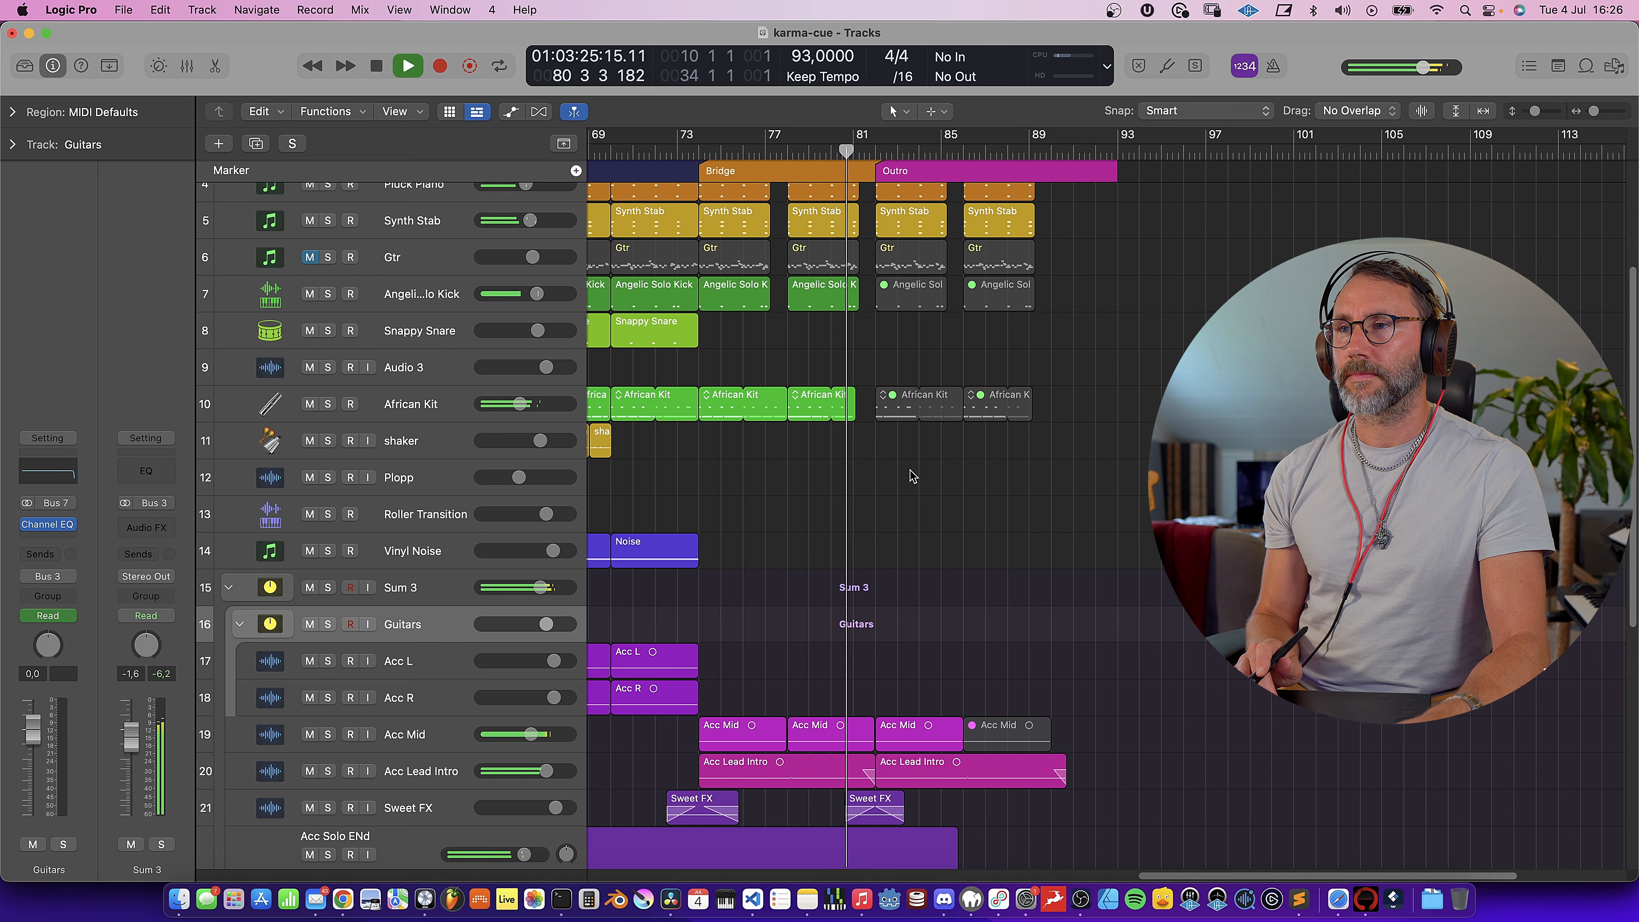
{"action": "scroll", "coordinate": [912, 477], "scroll_direction": "down", "scroll_amount": 2}
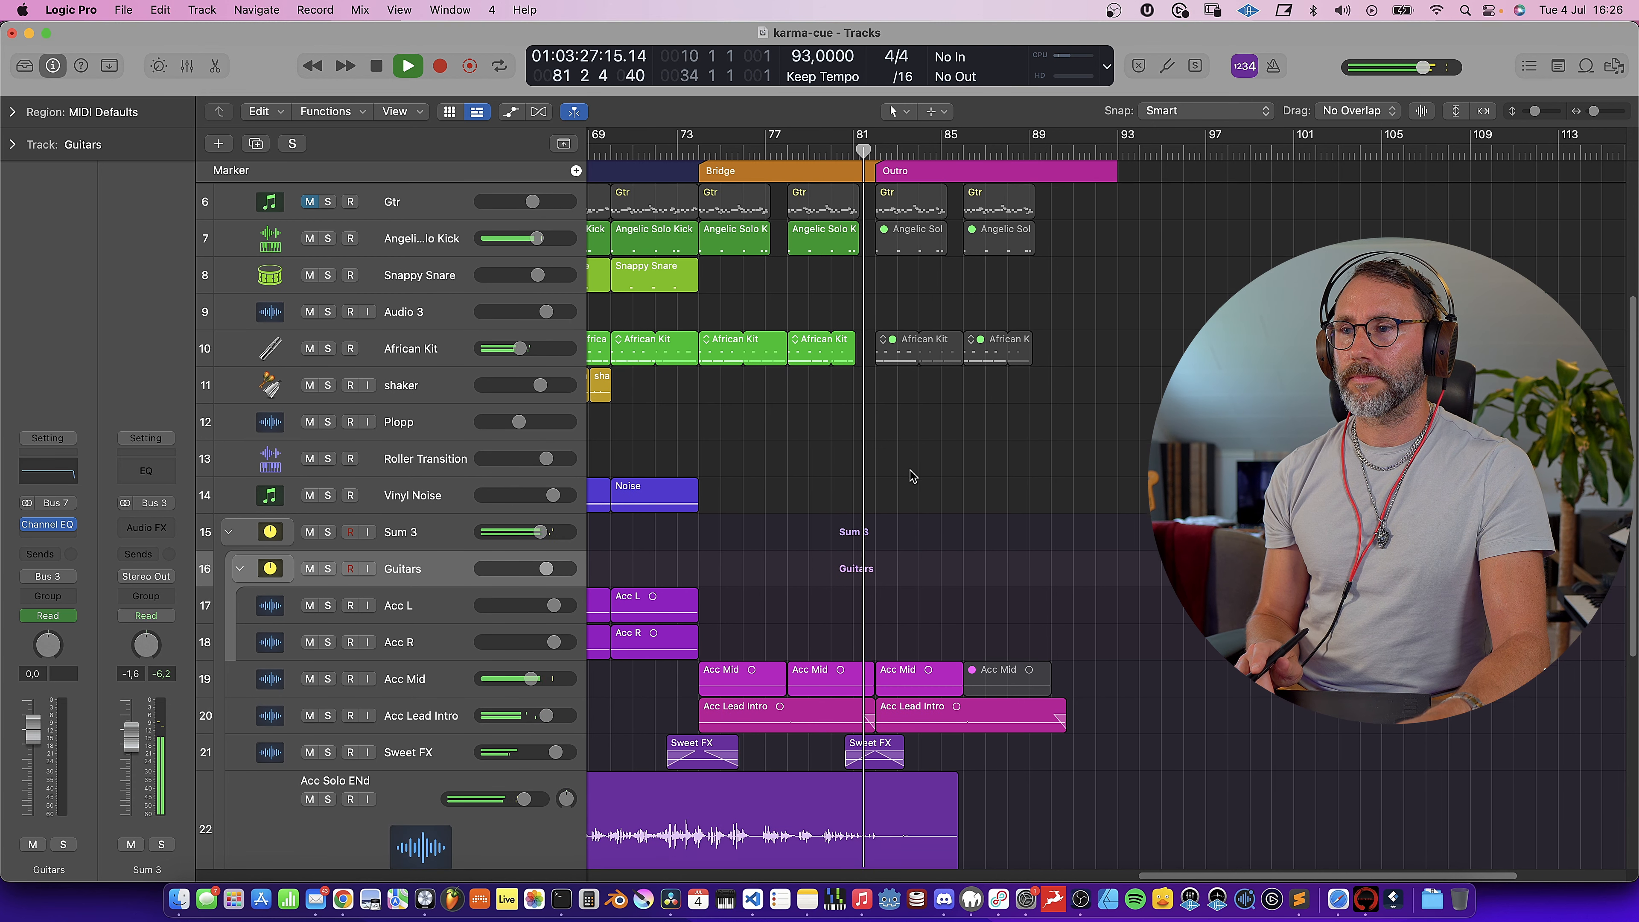
{"action": "scroll", "coordinate": [911, 476], "scroll_direction": "down", "scroll_amount": 4}
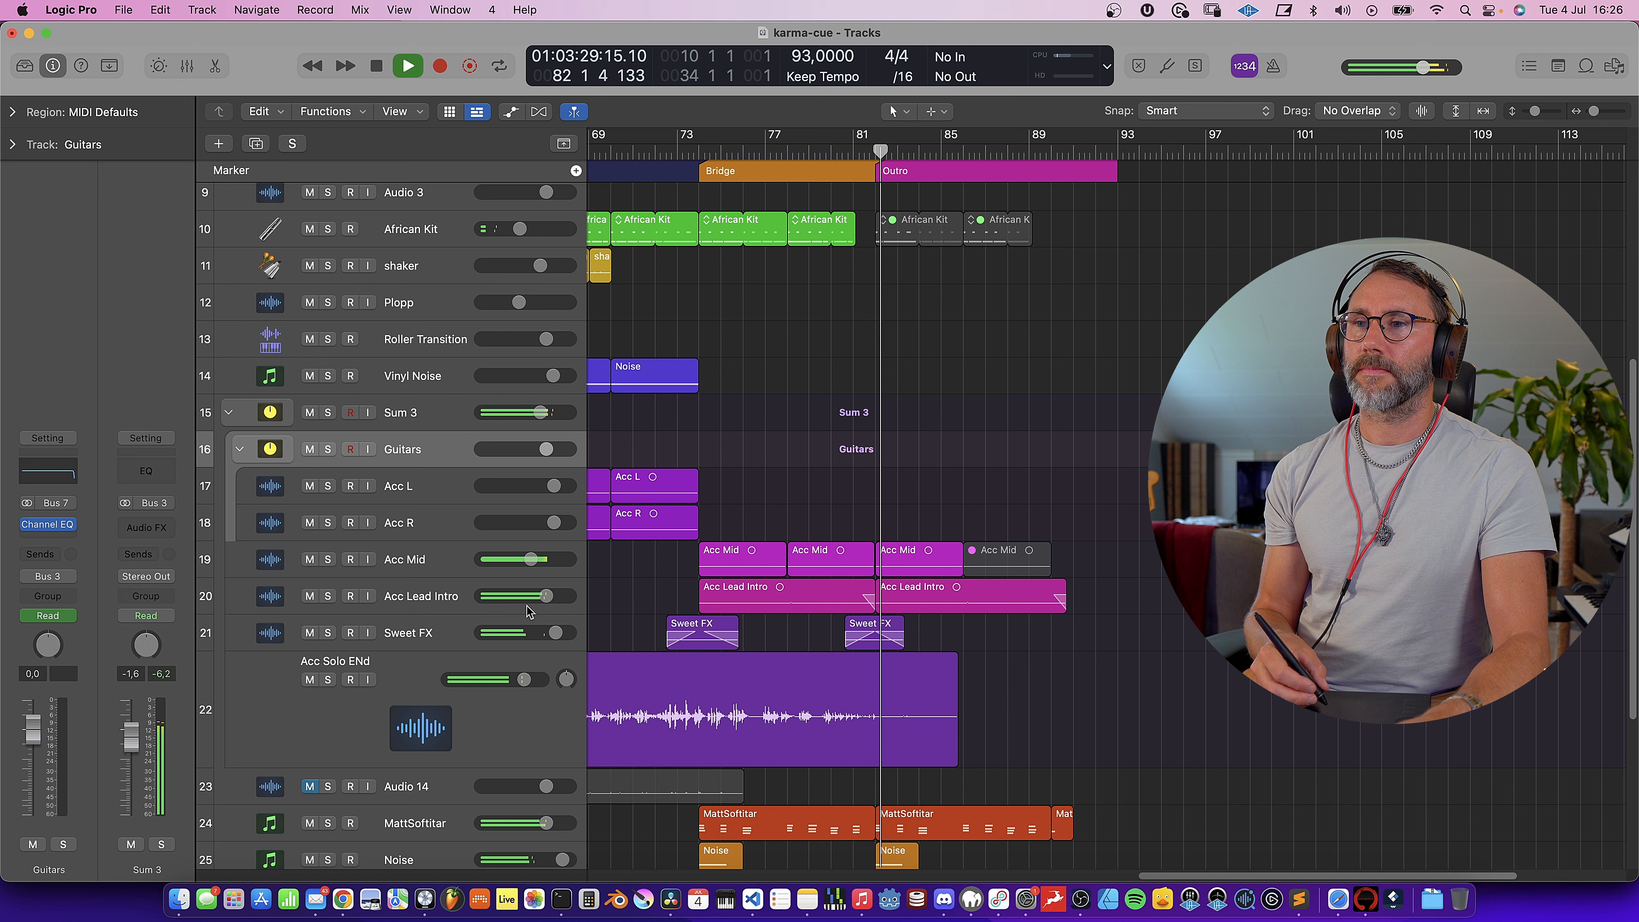
- Solo Acc Mid briefly in the Outro, unsolo it, and follow the full mix on the MattSoftitar and choir tracks
{"action": "left_click", "coordinate": [328, 560]}
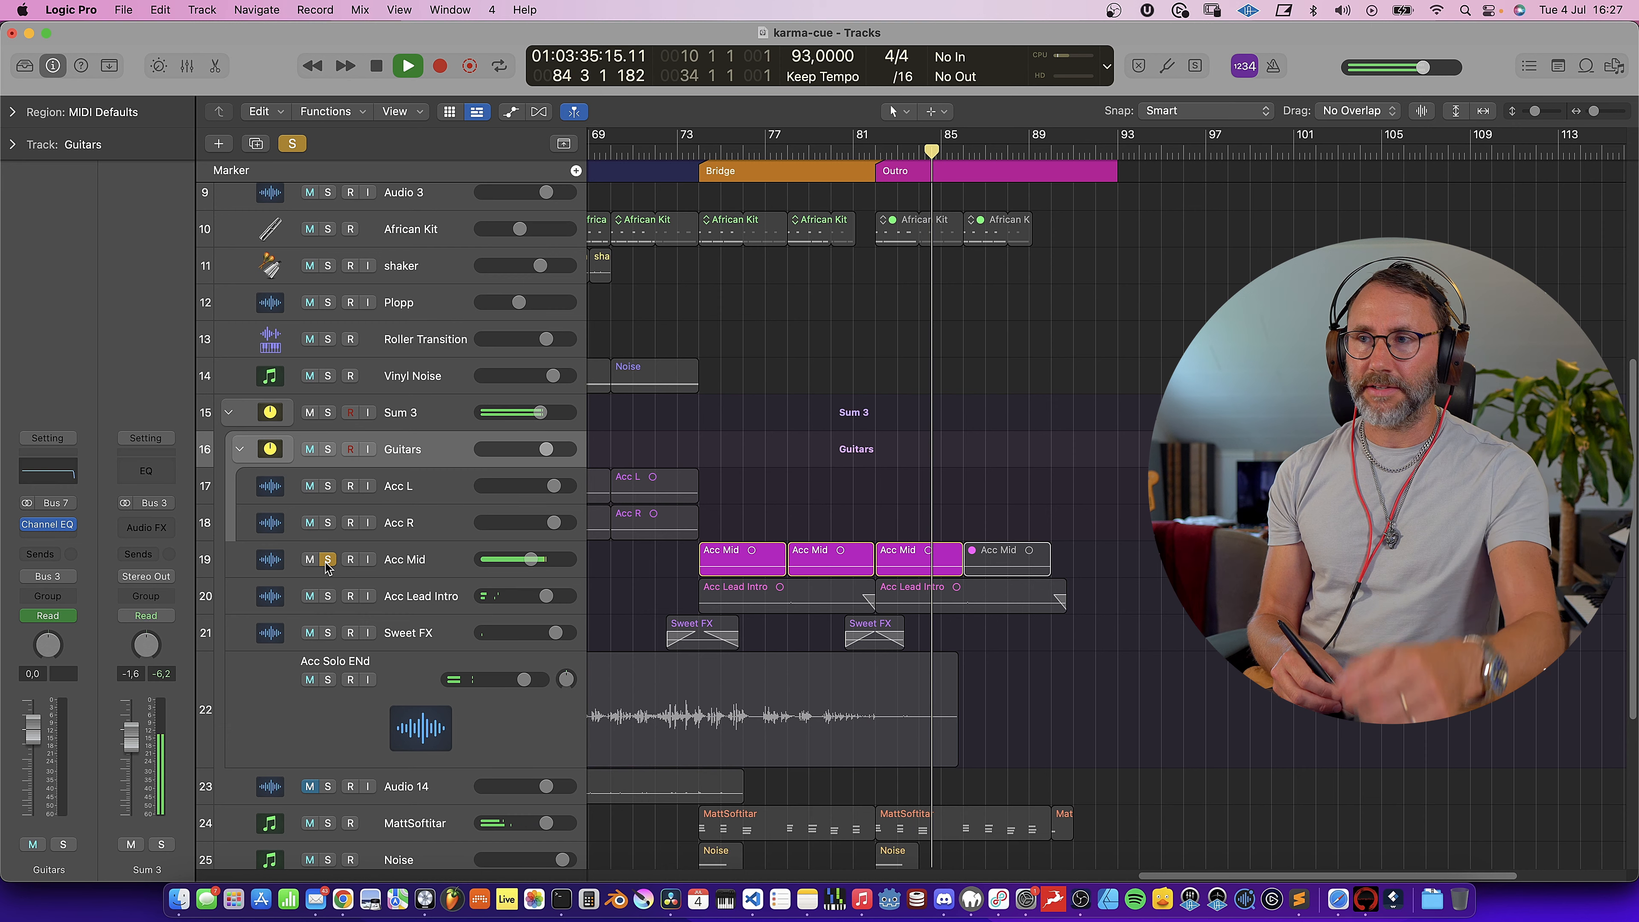
{"action": "left_click", "coordinate": [328, 559]}
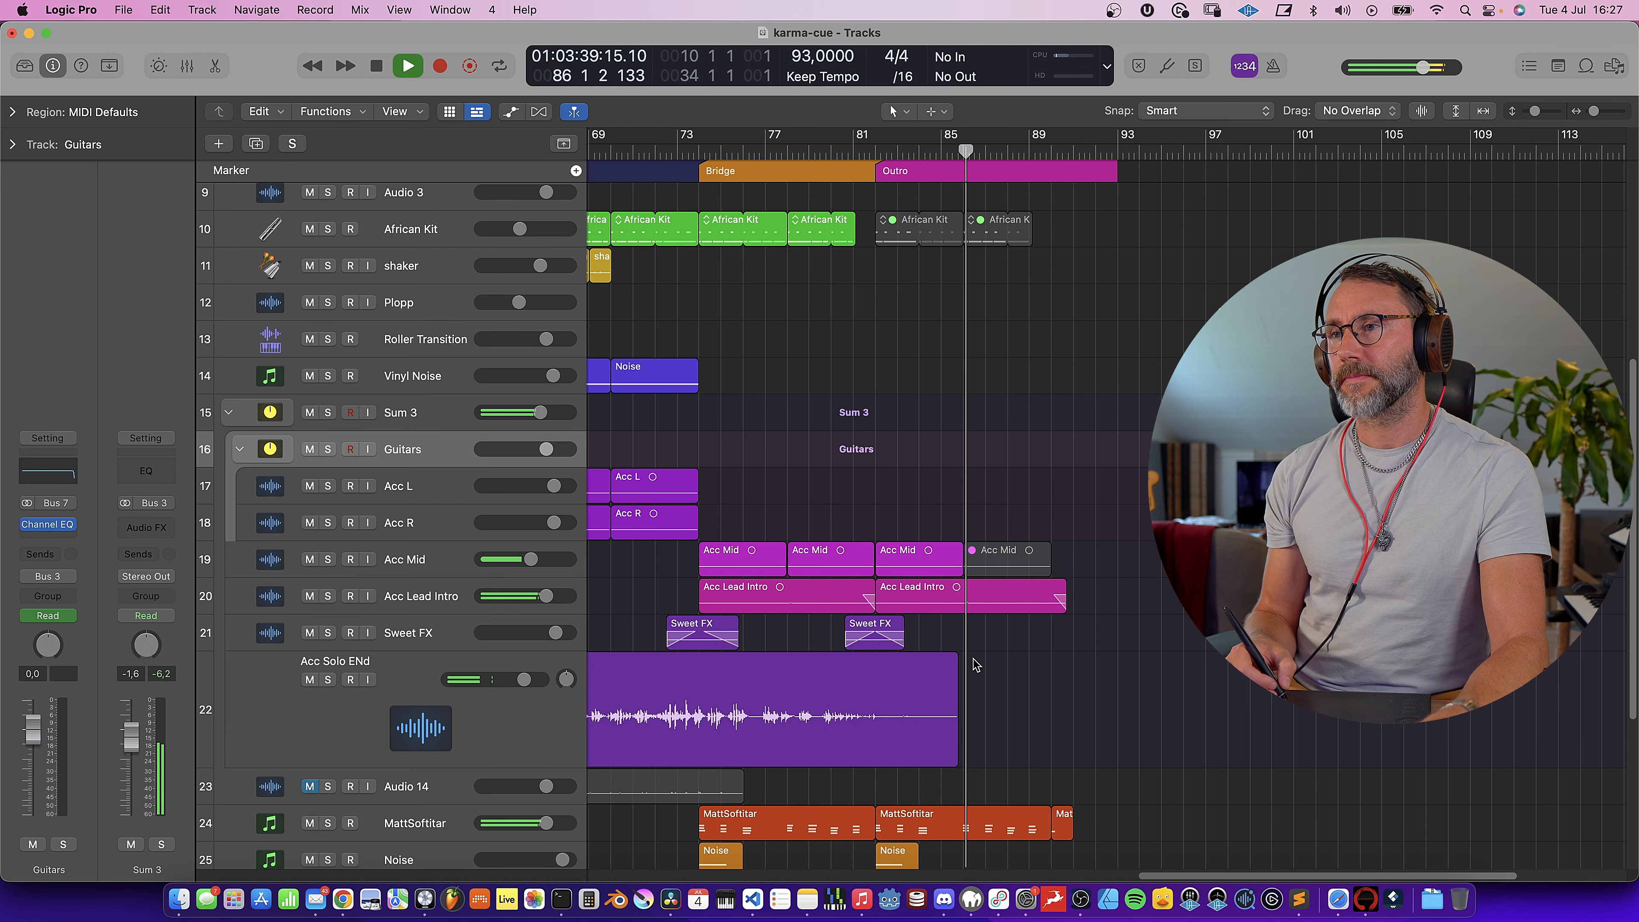
{"action": "scroll", "coordinate": [976, 669], "scroll_direction": "down", "scroll_amount": 5}
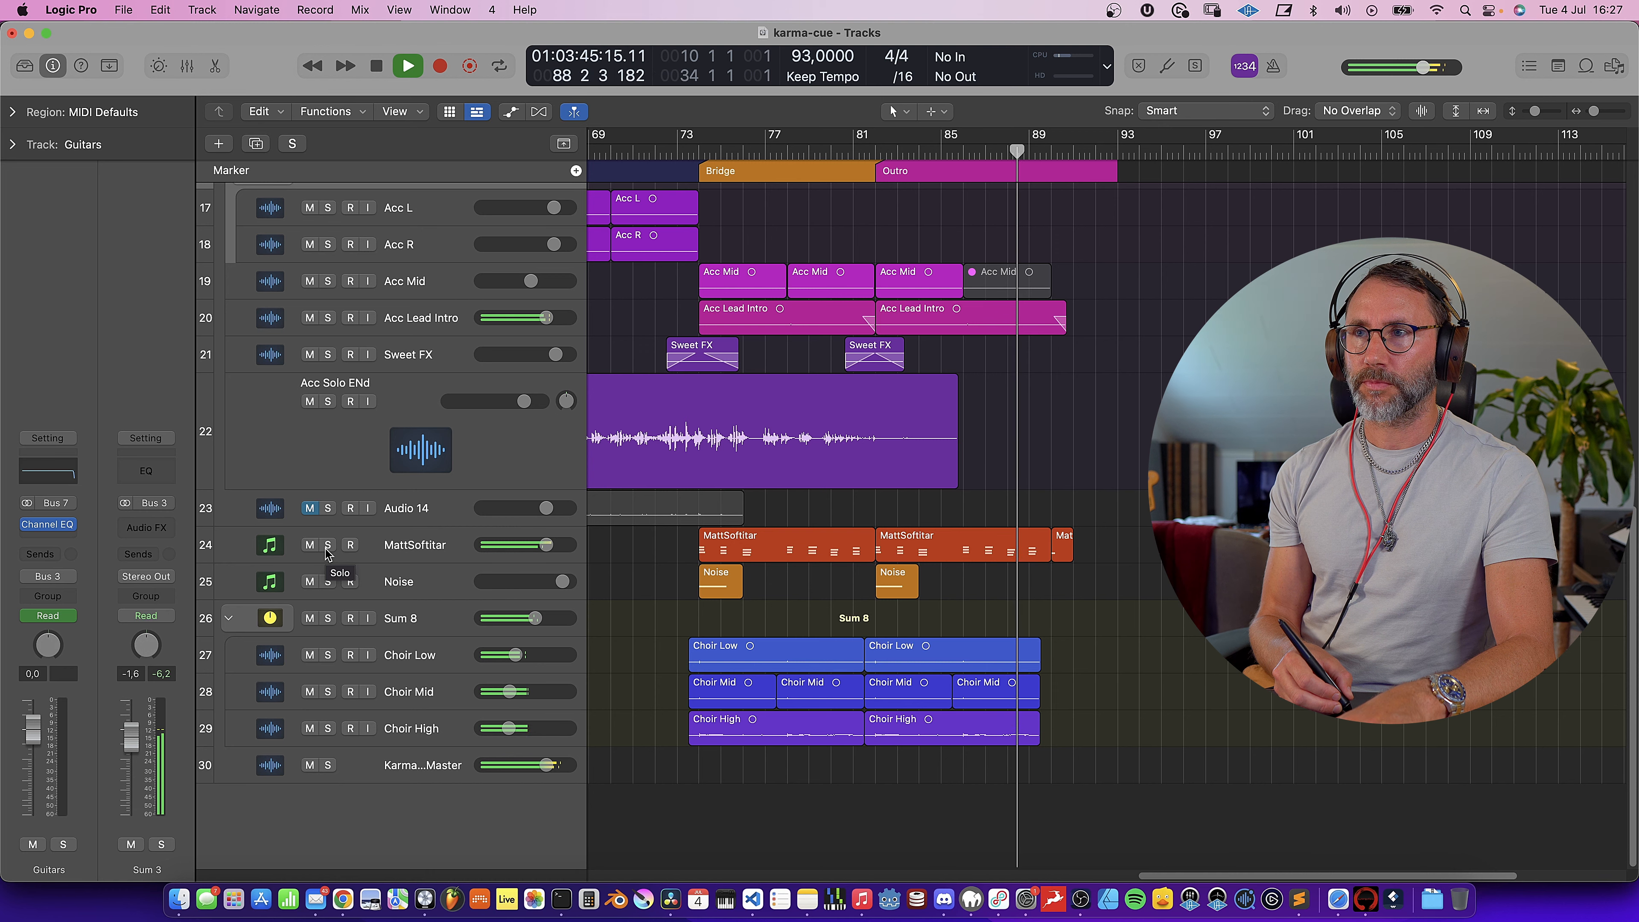
- Play the first Bridge from bar 34 with MattSoftitar and the Sum 8 choir stack soloed
{"action": "key", "text": "super+Left"}
{"action": "key", "text": "super+Left"}
{"action": "key", "text": "super+Left"}
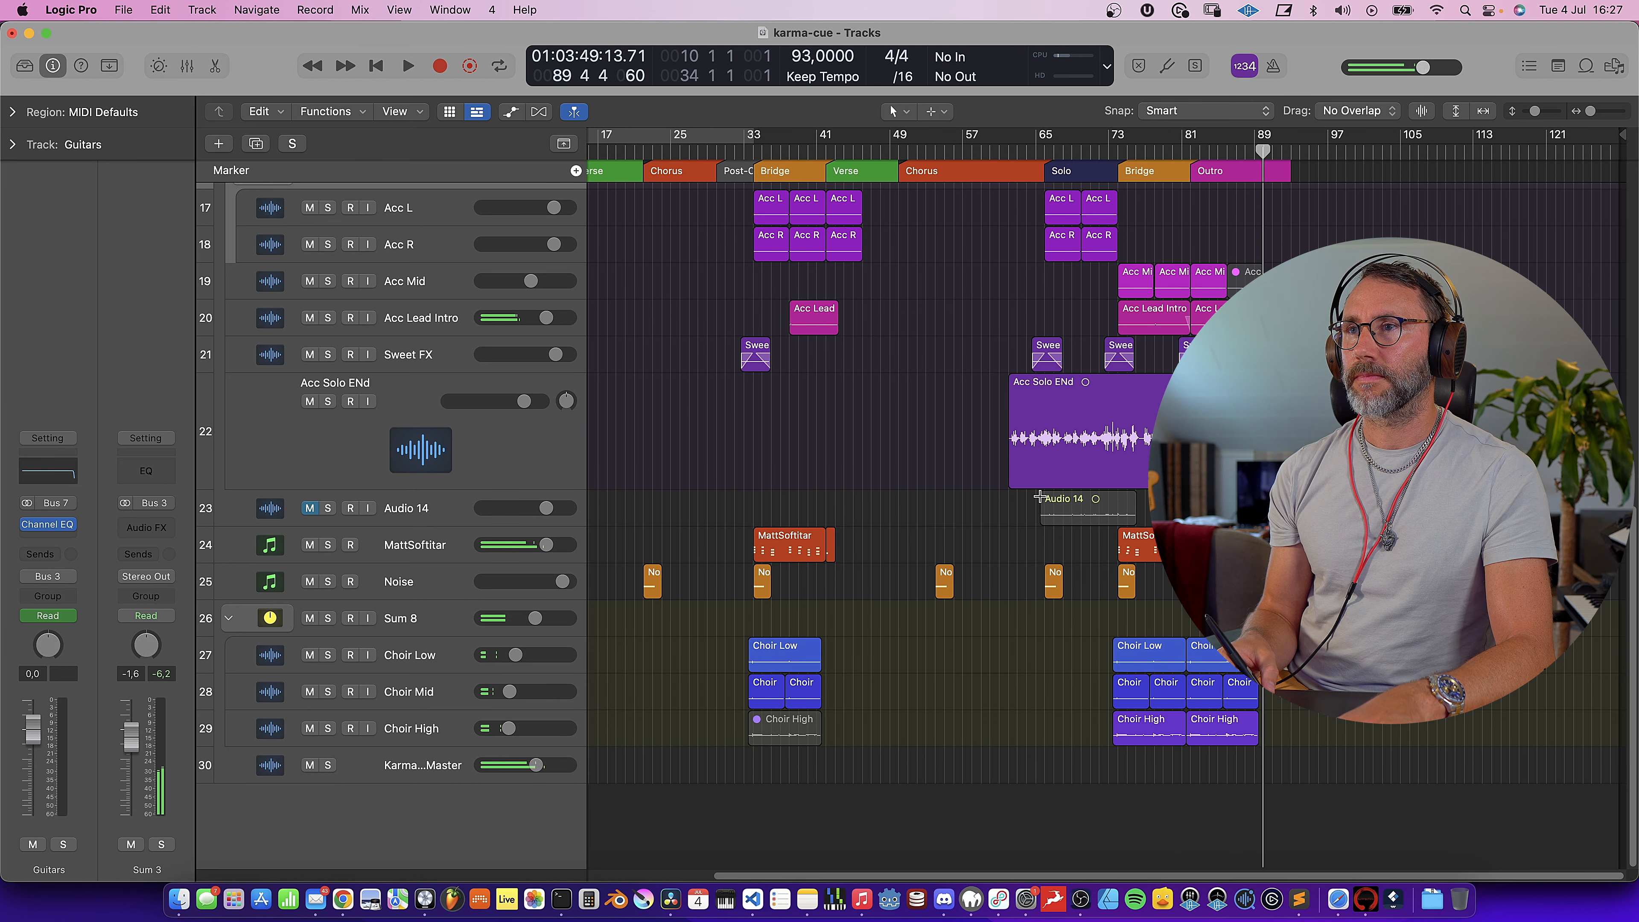
{"action": "left_click", "coordinate": [756, 154]}
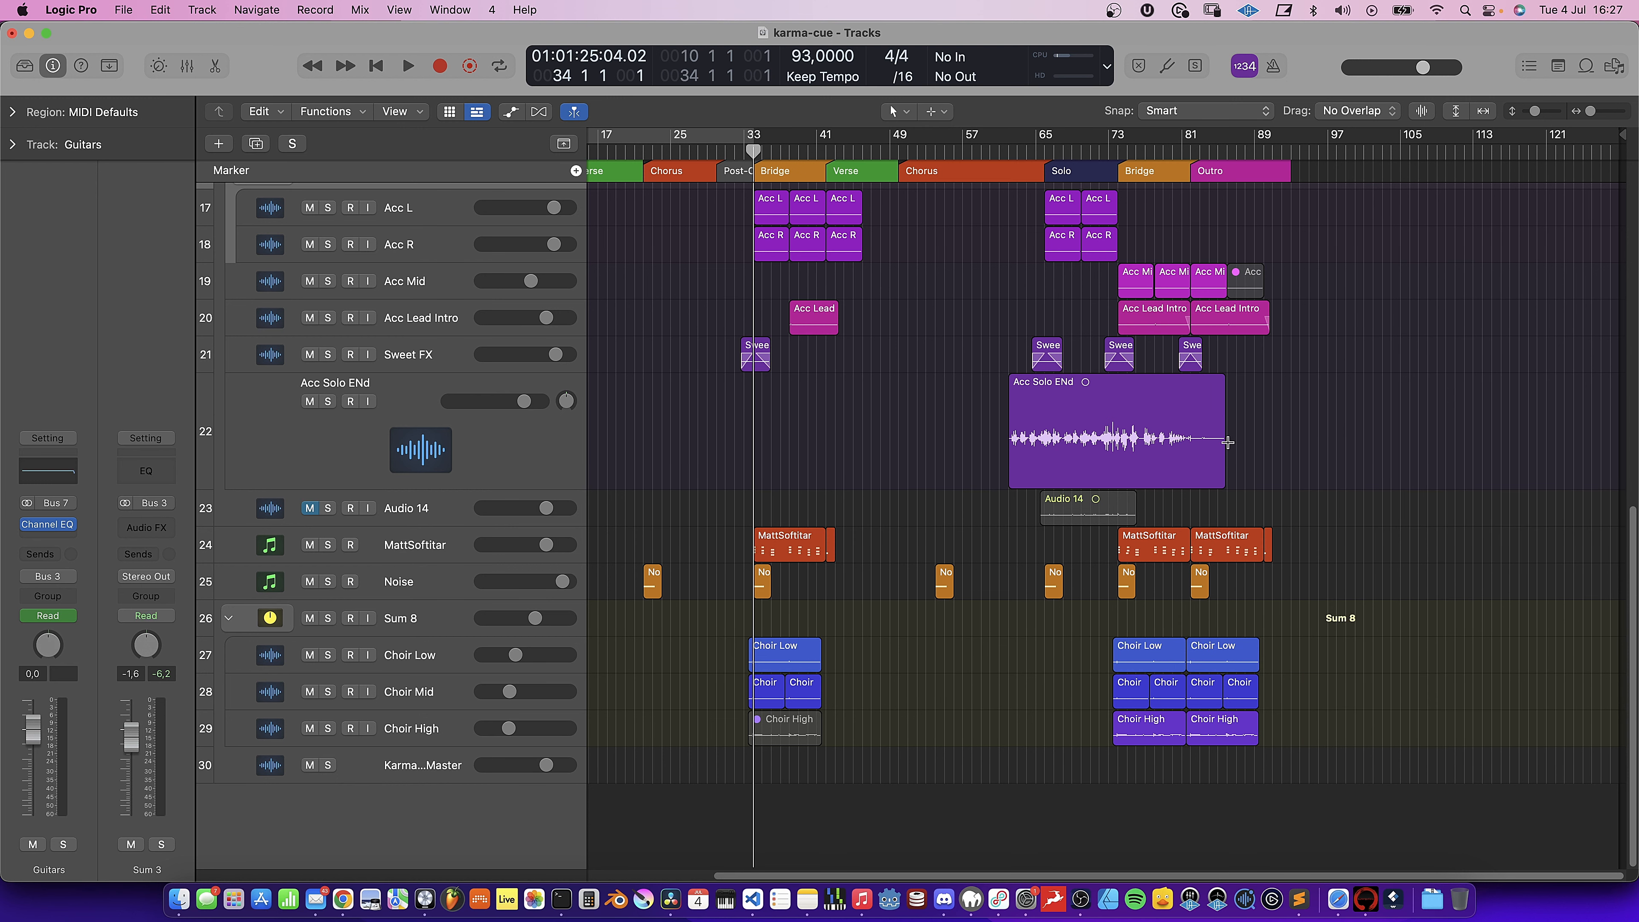
{"action": "left_click", "coordinate": [1120, 151]}
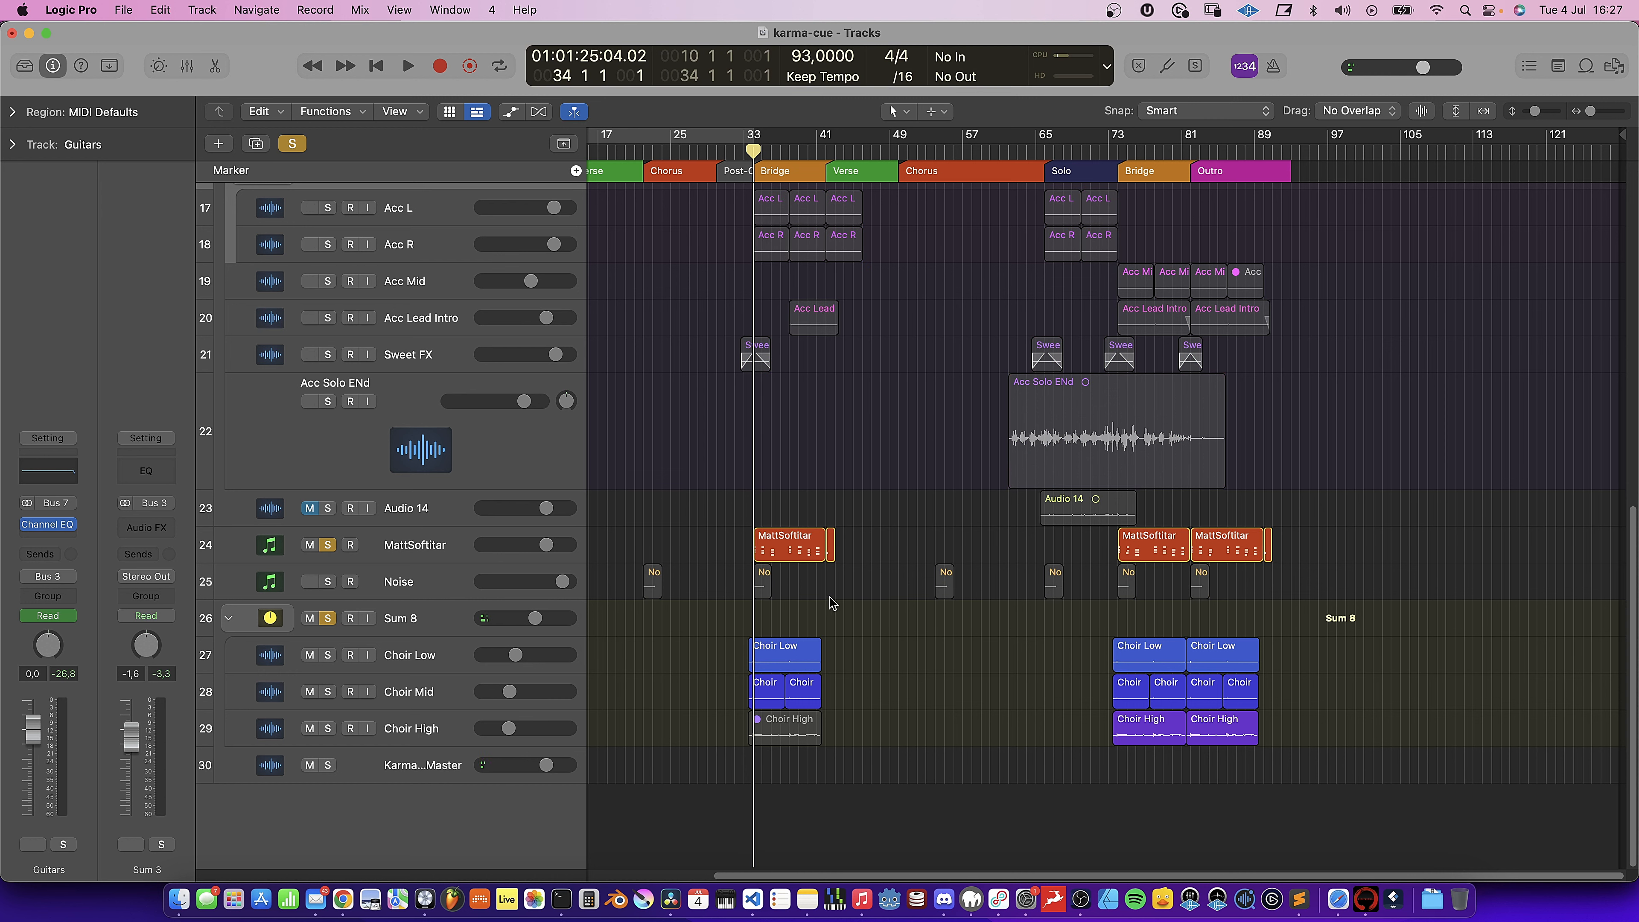
{"action": "key", "text": "space"}
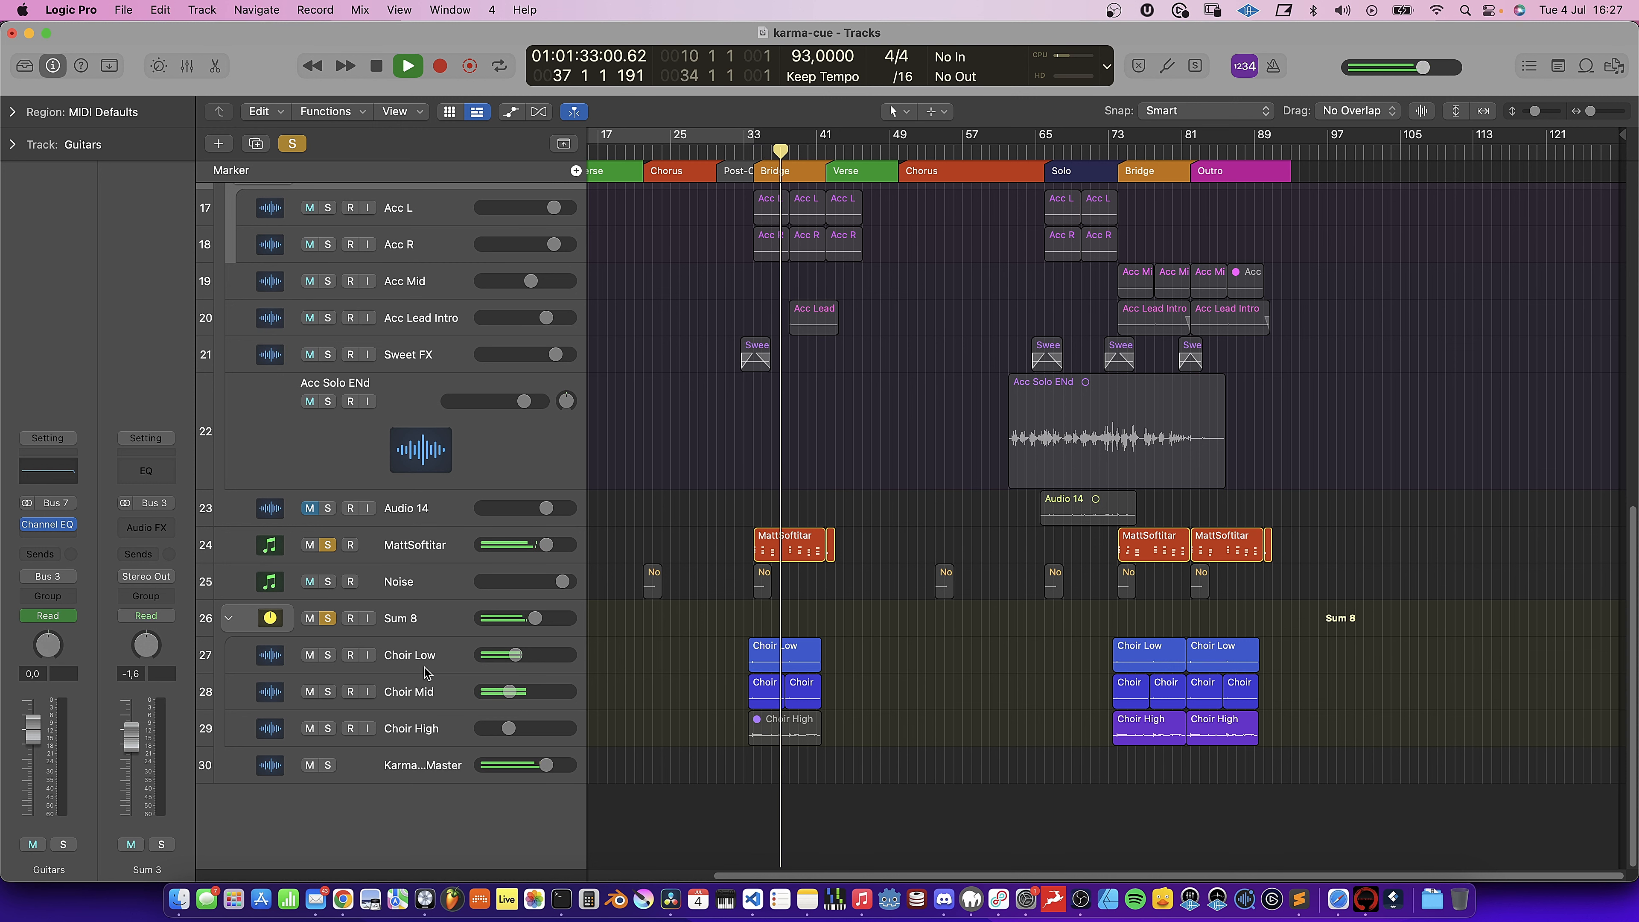
- Play the soloed MattSoftitar and Sum 8 choir stack from bar 74, and unsolo both to hear the full mix
{"action": "left_click", "coordinate": [1117, 150]}
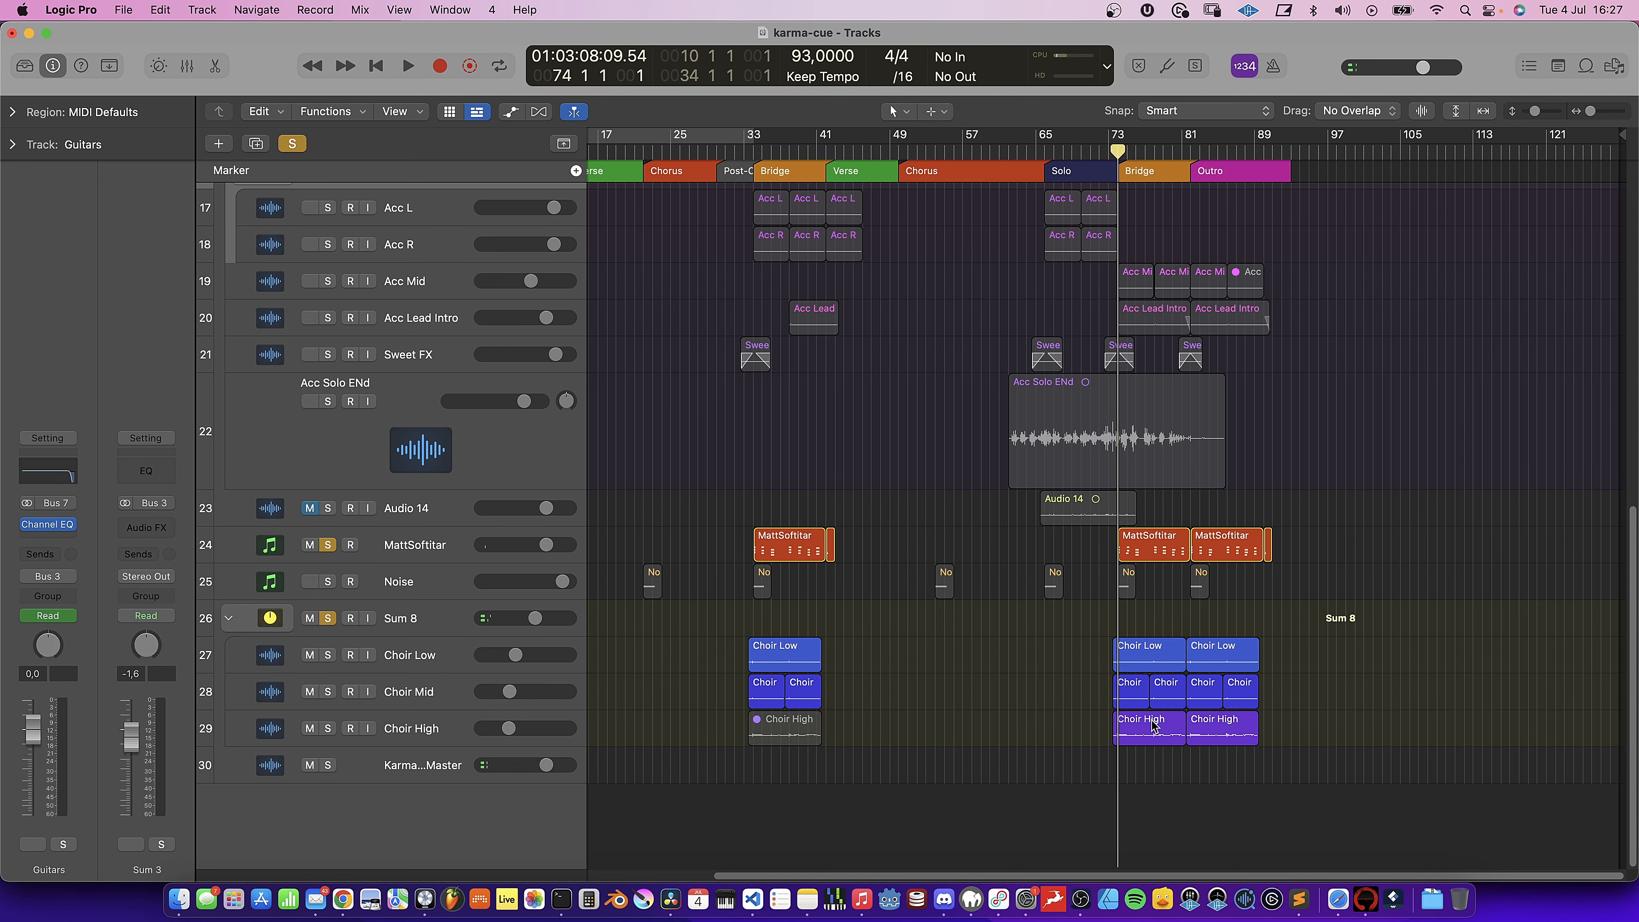
{"action": "key", "text": "space"}
{"action": "scroll", "coordinate": [1183, 710], "scroll_direction": "down", "scroll_amount": 2}
{"action": "scroll", "coordinate": [1184, 711], "scroll_direction": "up", "scroll_amount": 8}
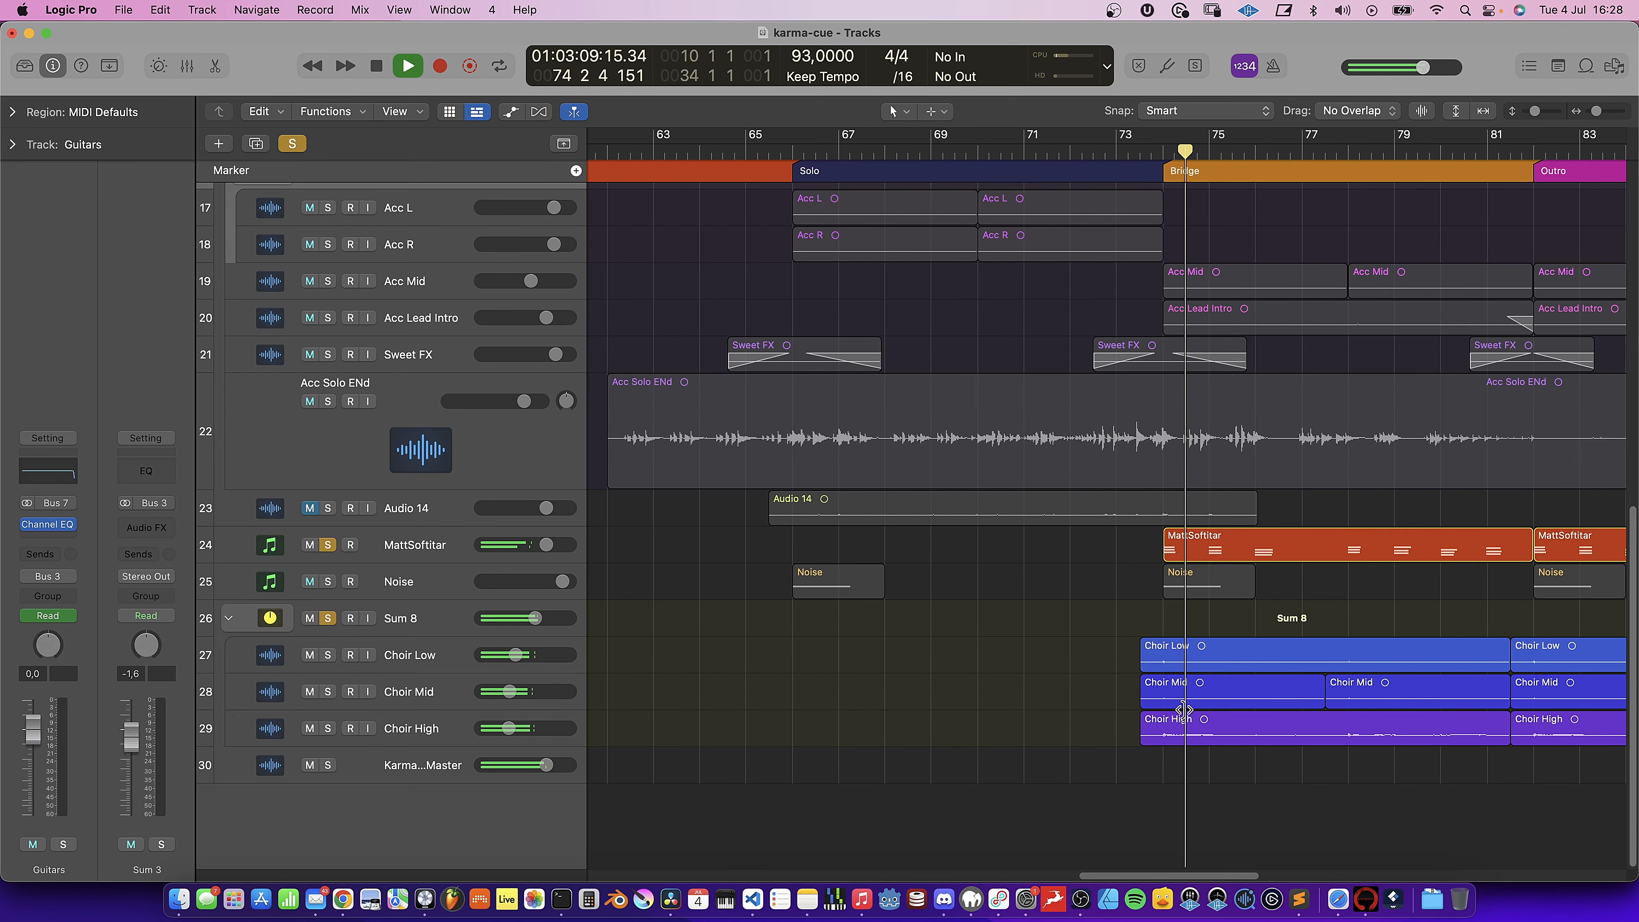
{"action": "scroll", "coordinate": [1184, 709], "scroll_direction": "right", "scroll_amount": 2}
{"action": "scroll", "coordinate": [1185, 710], "scroll_direction": "down", "scroll_amount": 6}
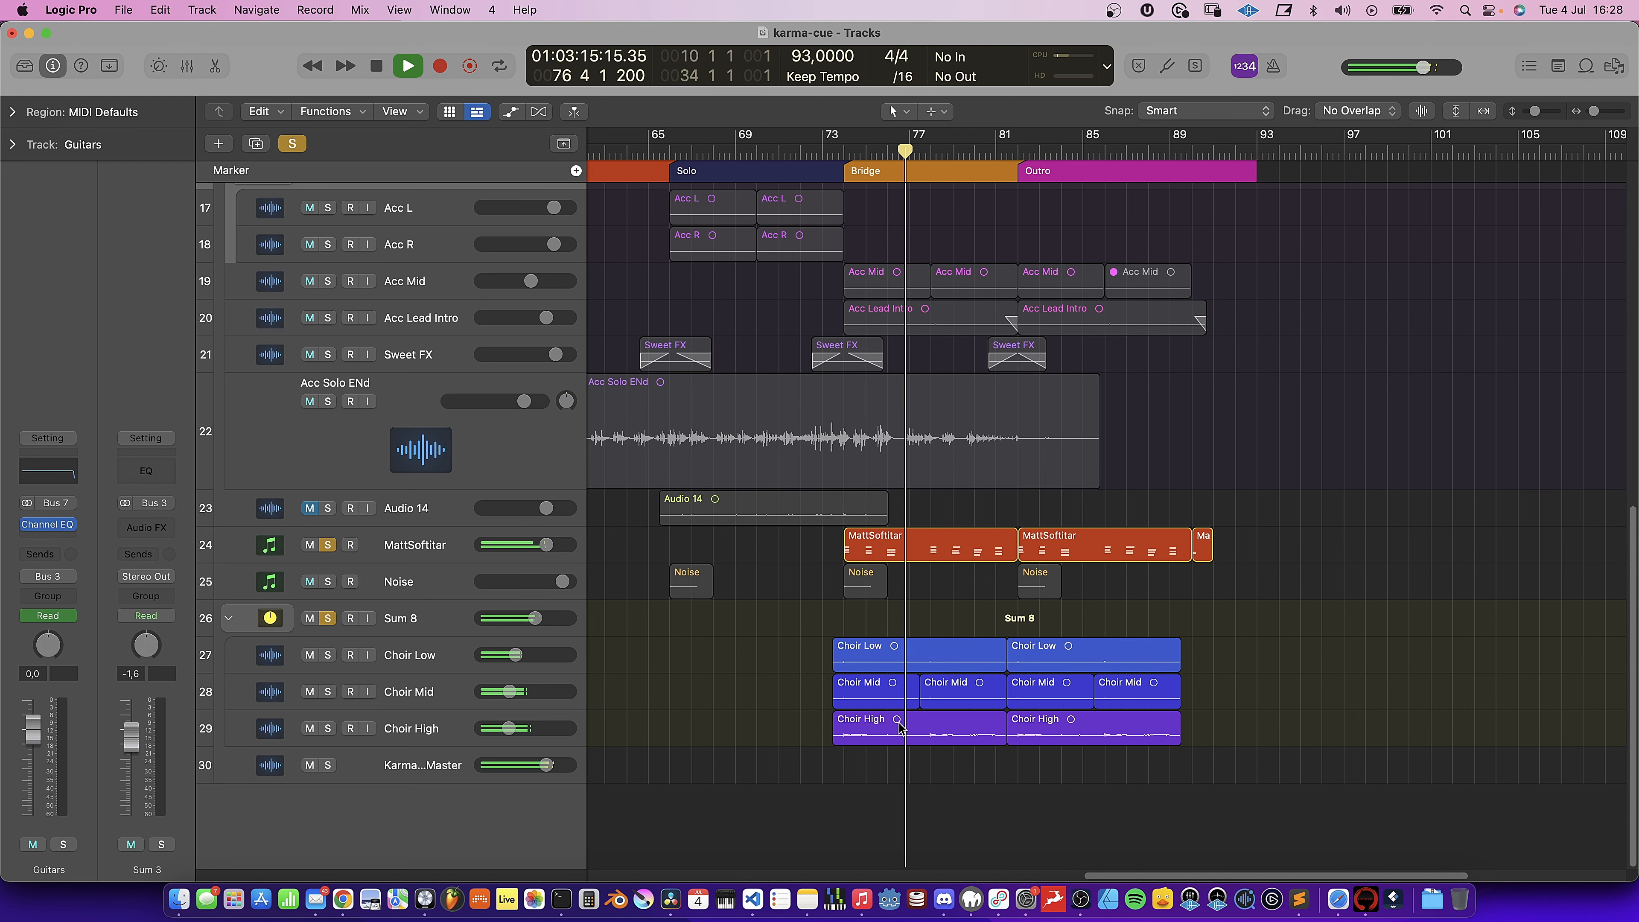
{"action": "scroll", "coordinate": [294, 665], "scroll_direction": "up", "scroll_amount": 2}
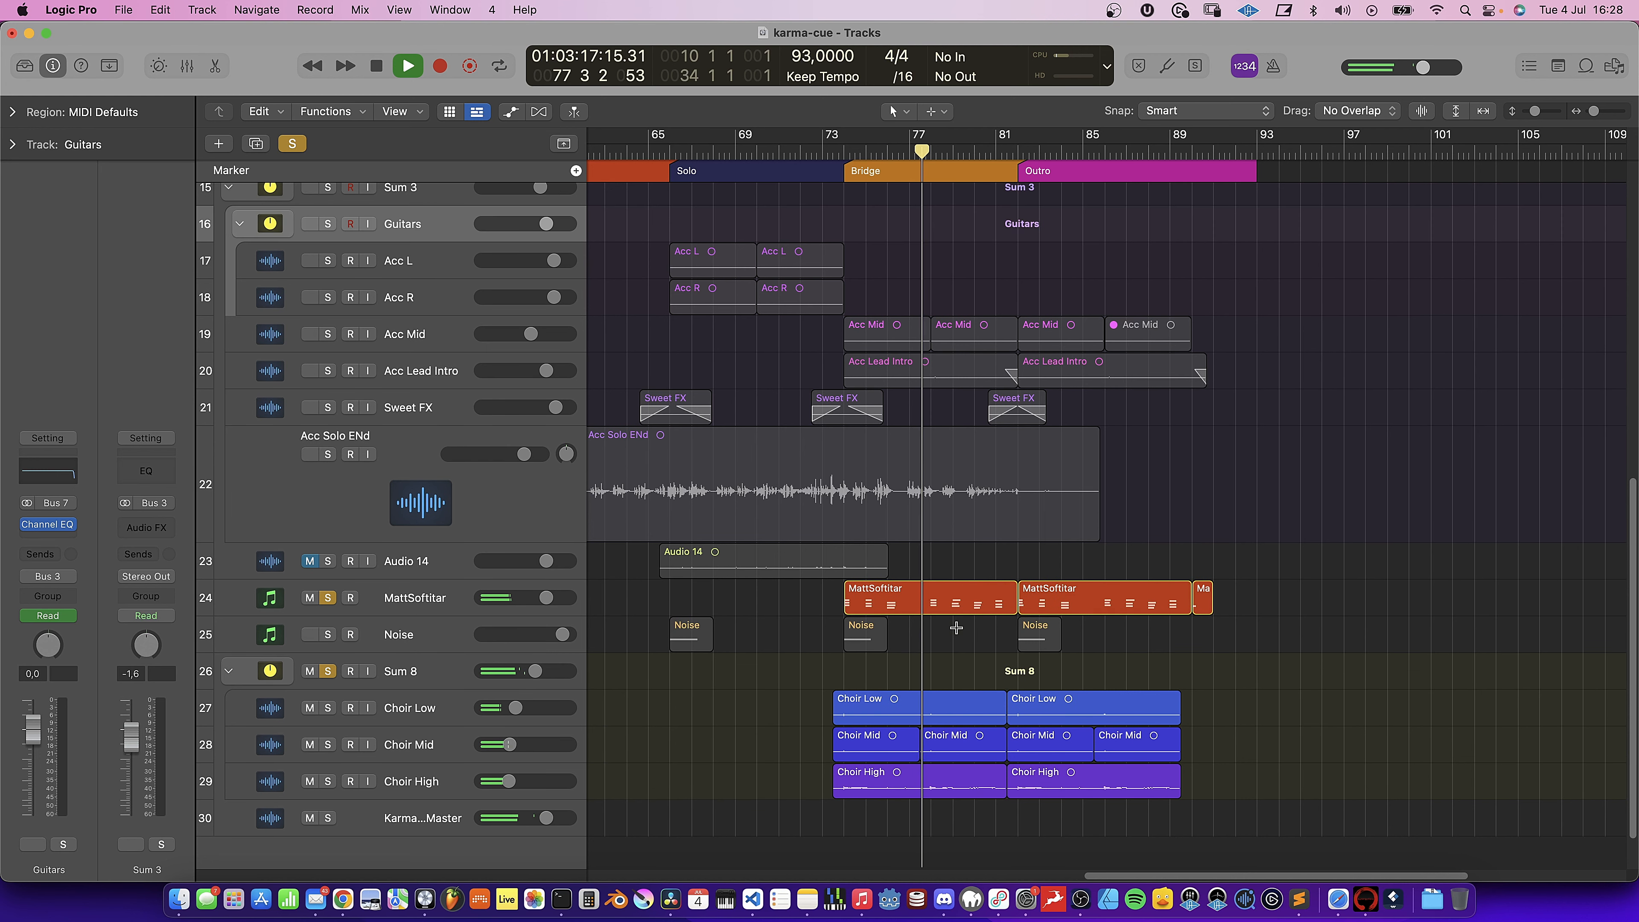
{"action": "left_click", "coordinate": [329, 672]}
{"action": "left_click", "coordinate": [329, 599]}
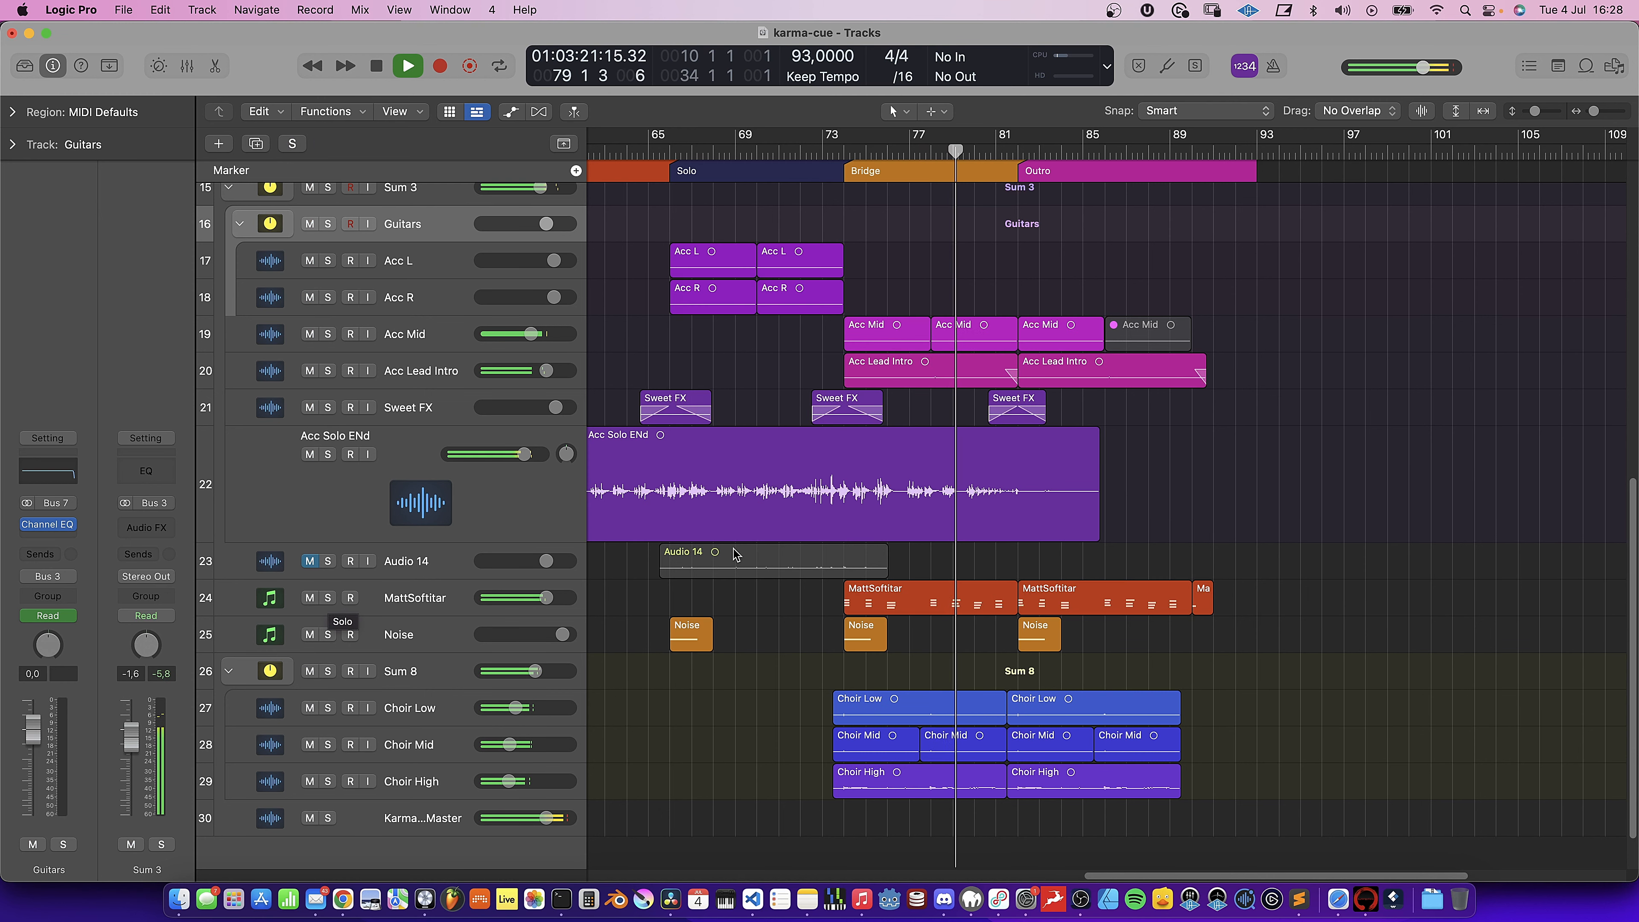